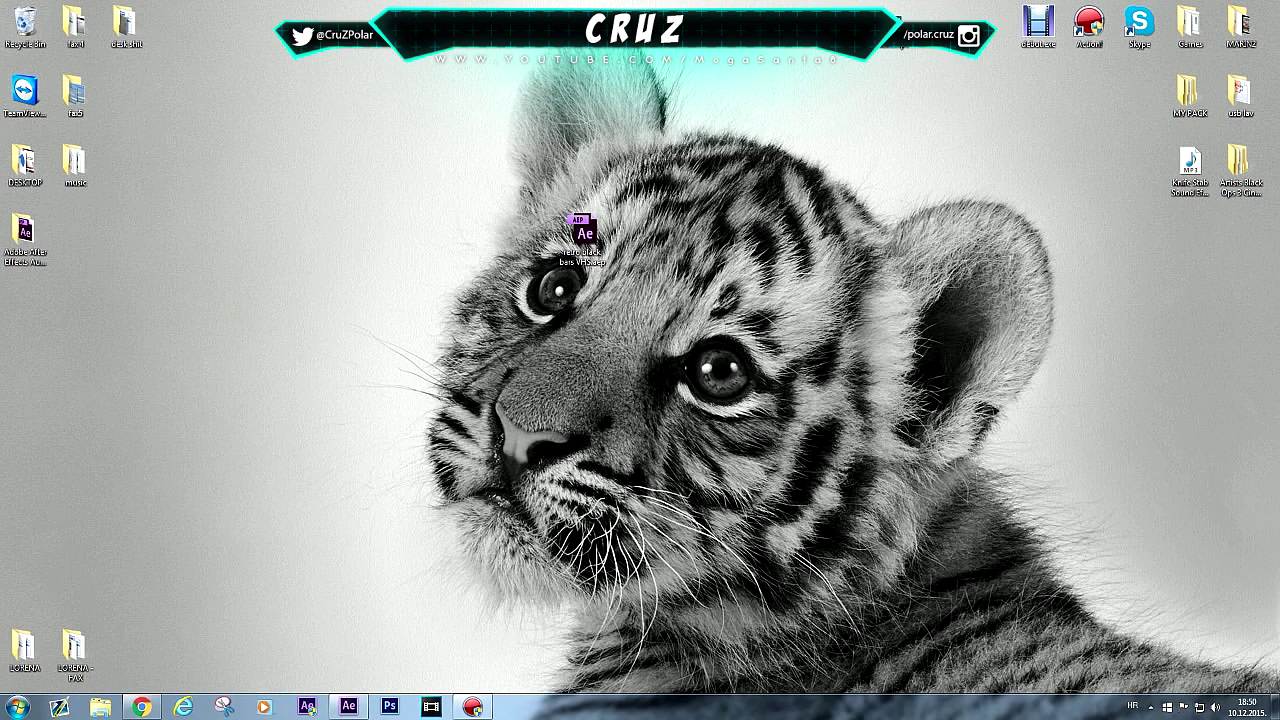
Step: Switch to Chrome, mute the "Vale Sniping: COTW #7 (BO3)" video and play it up to 1:14 to study the retro black bars
{"action": "left_click", "coordinate": [141, 707]}
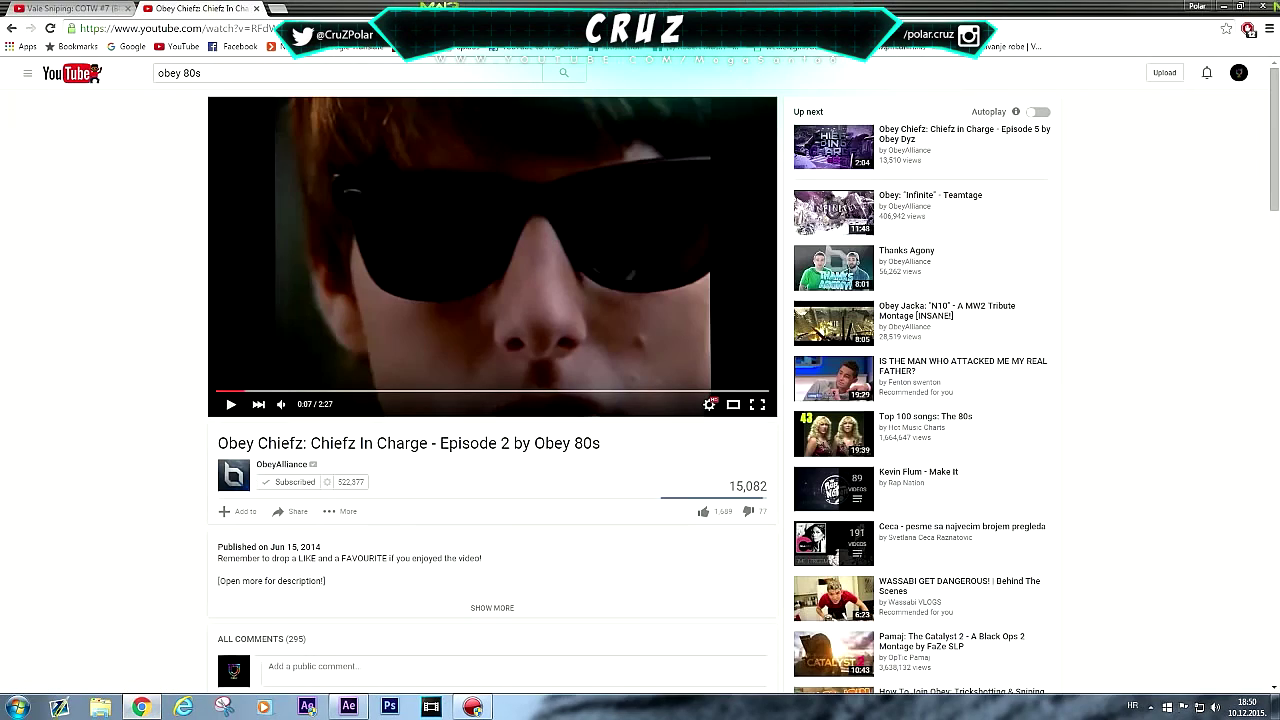
{"action": "left_click", "coordinate": [66, 8]}
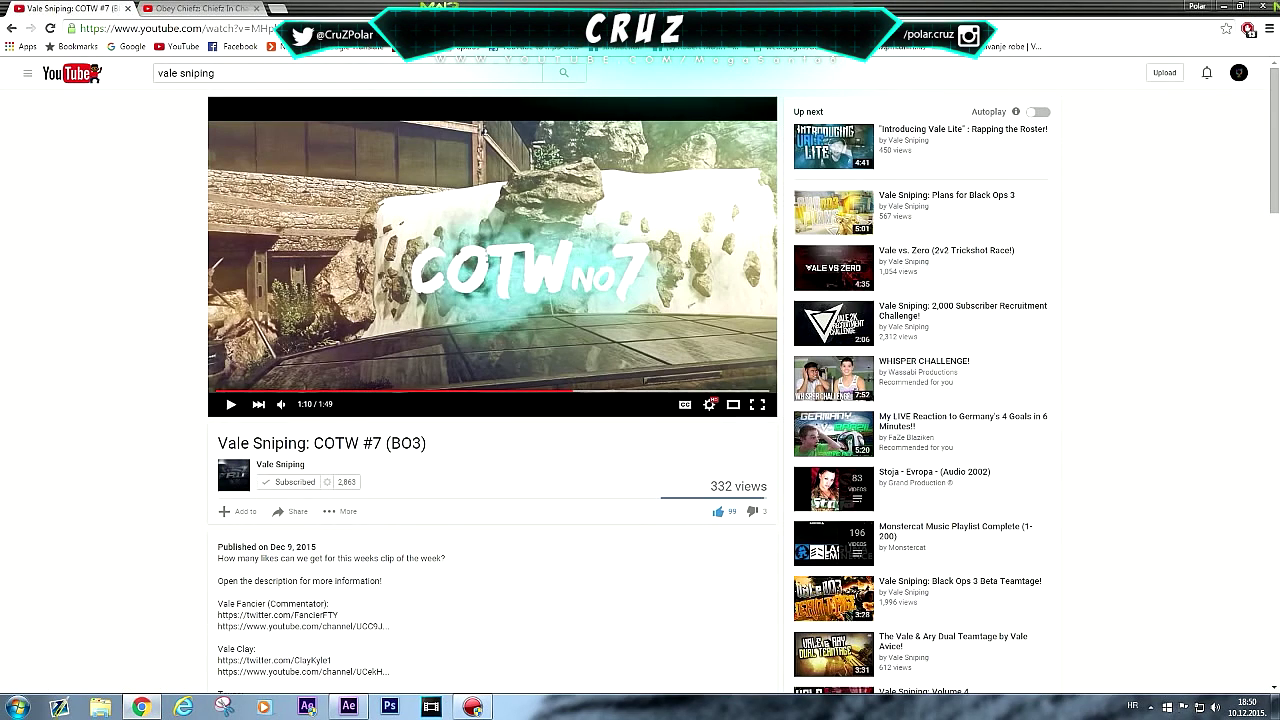
{"action": "key", "text": "m"}
{"action": "key", "text": "space"}
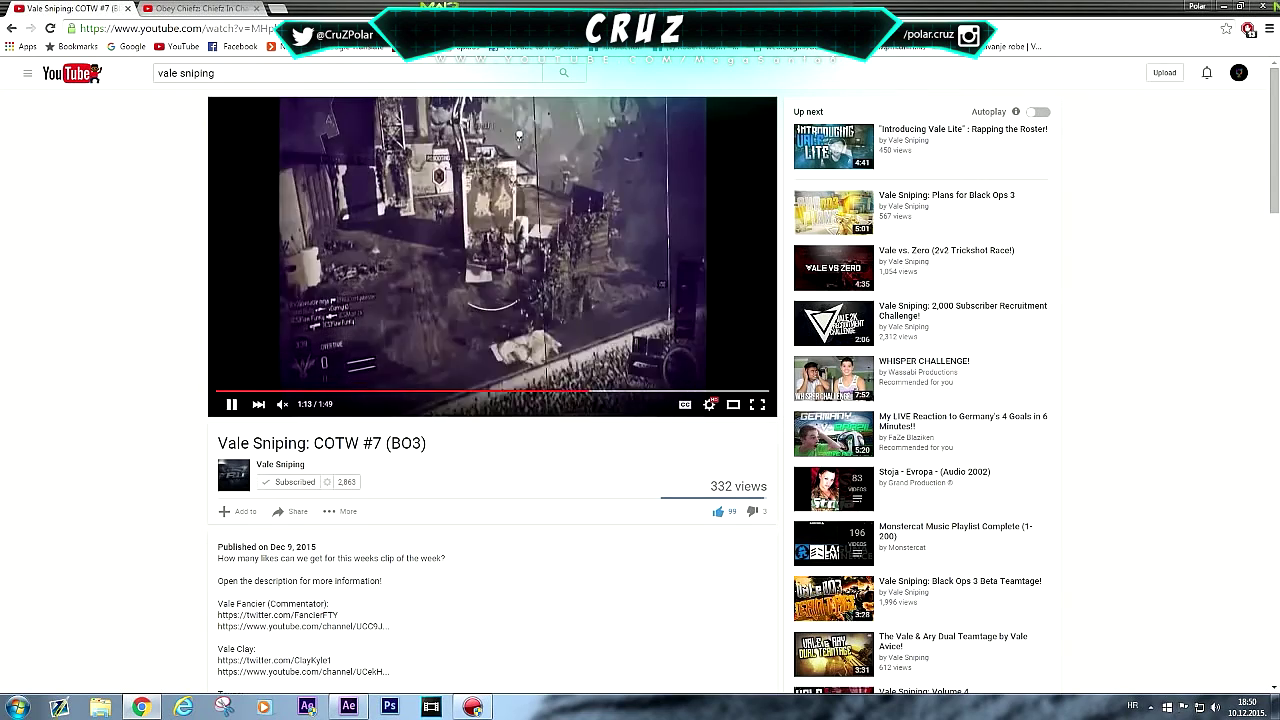
{"action": "key", "text": "space"}
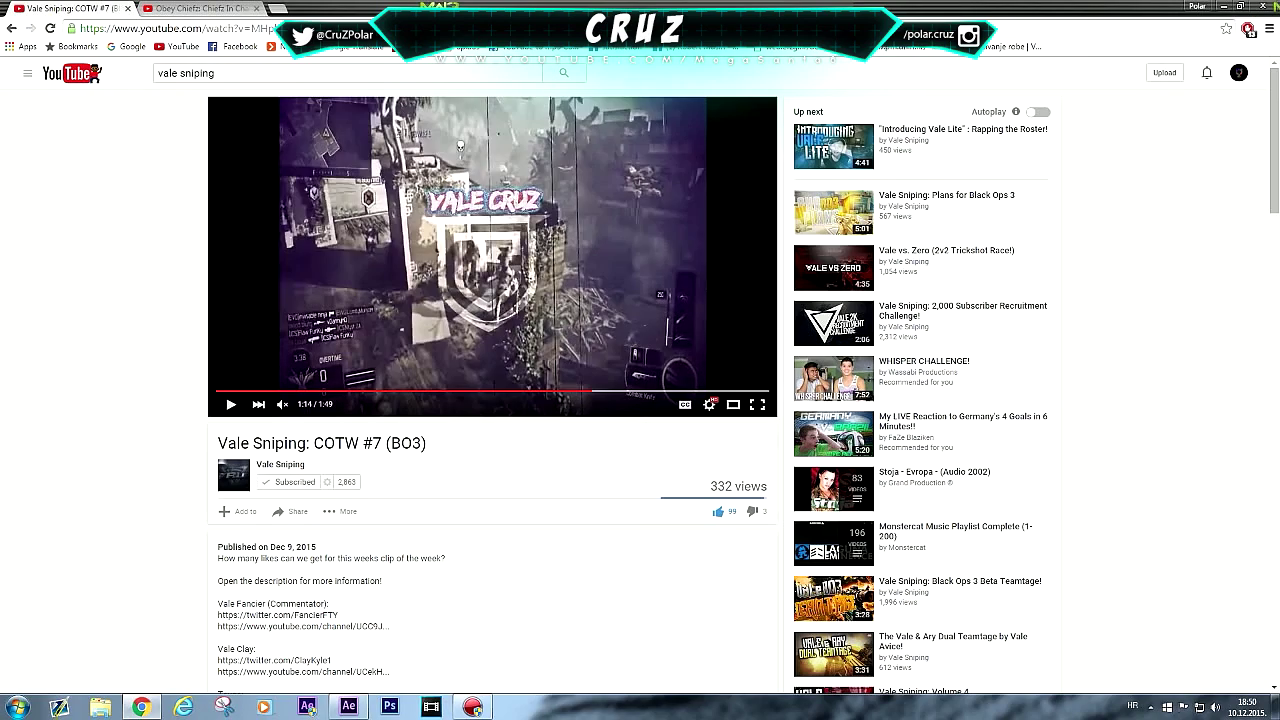
Step: Review the black-bar transitions in the COTW #7 video between 1:17 and 1:20, pausing on the changes, and minimize the browser
{"action": "key", "text": "space"}
{"action": "left_click", "coordinate": [627, 390]}
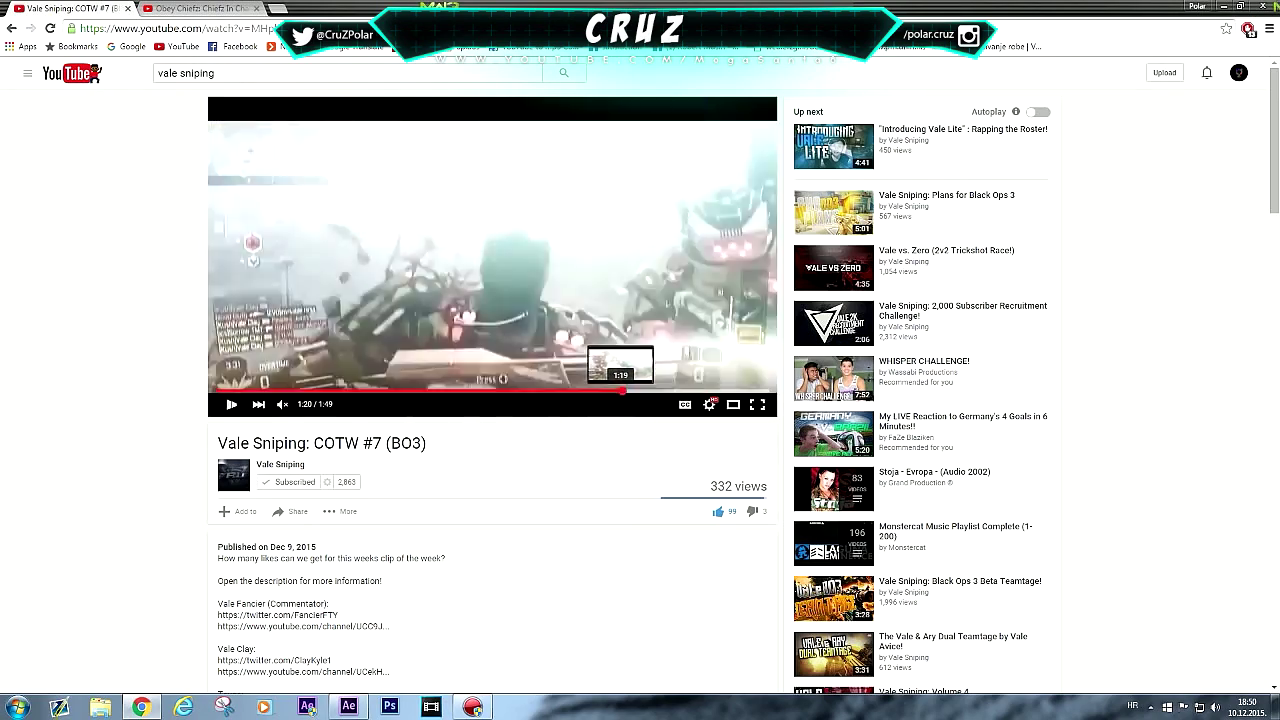
{"action": "left_click", "coordinate": [604, 390]}
{"action": "left_click", "coordinate": [530, 221]}
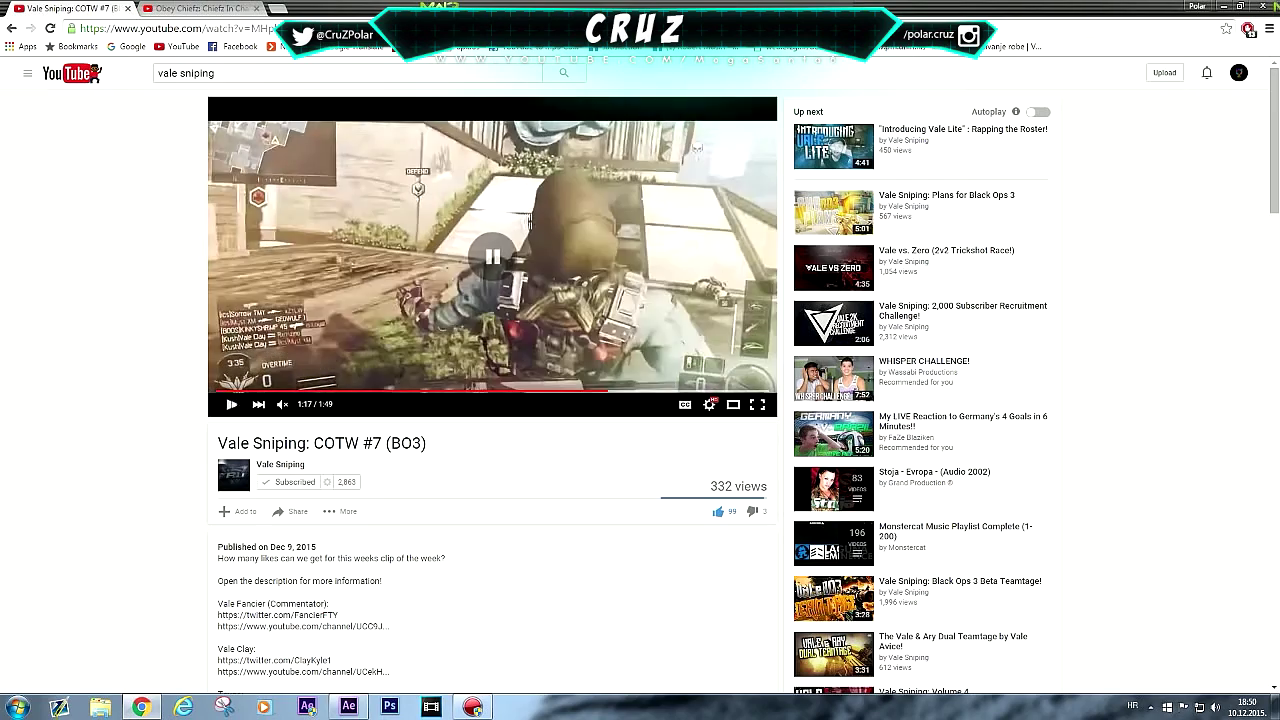
{"action": "key", "text": "space"}
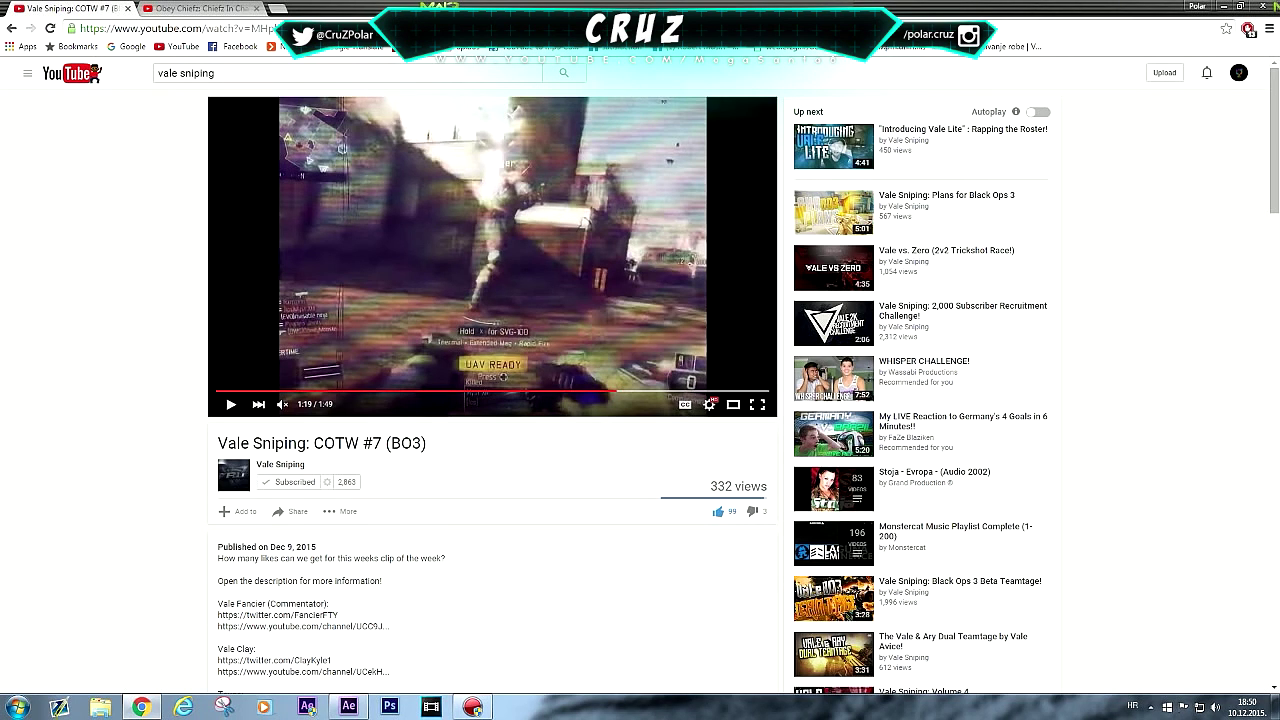
{"action": "key", "text": "space"}
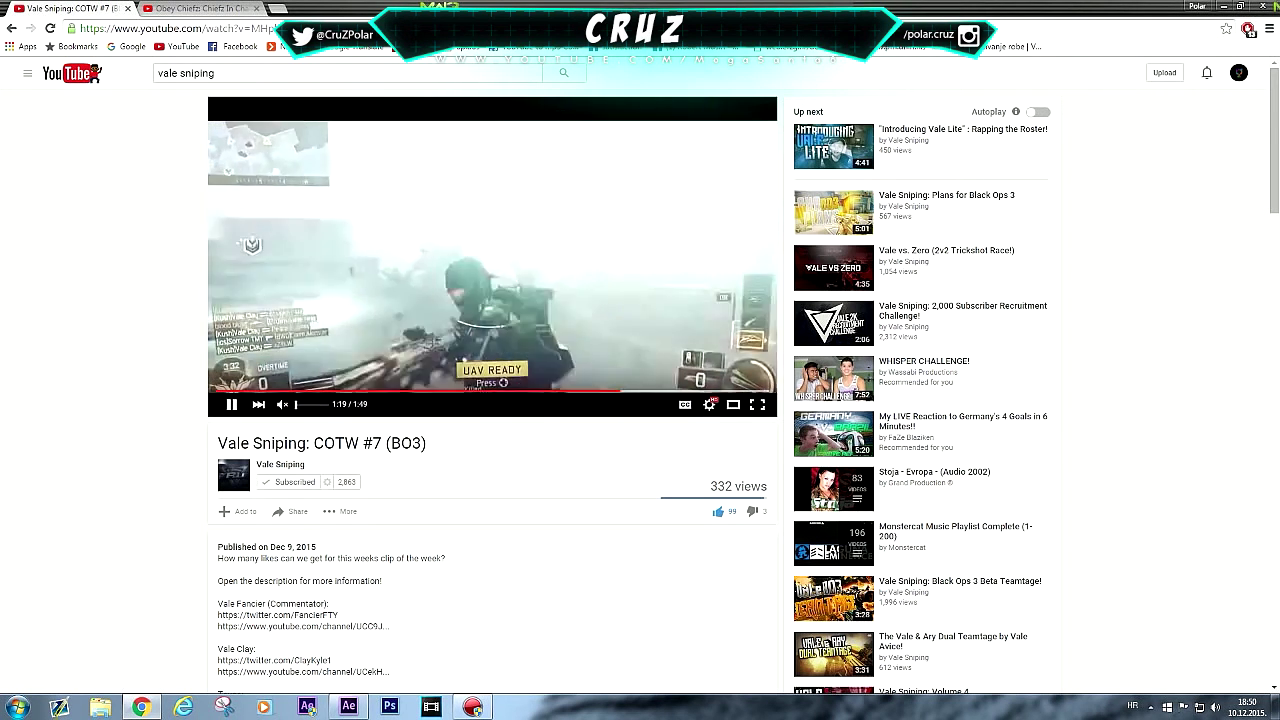
{"action": "key", "text": "space"}
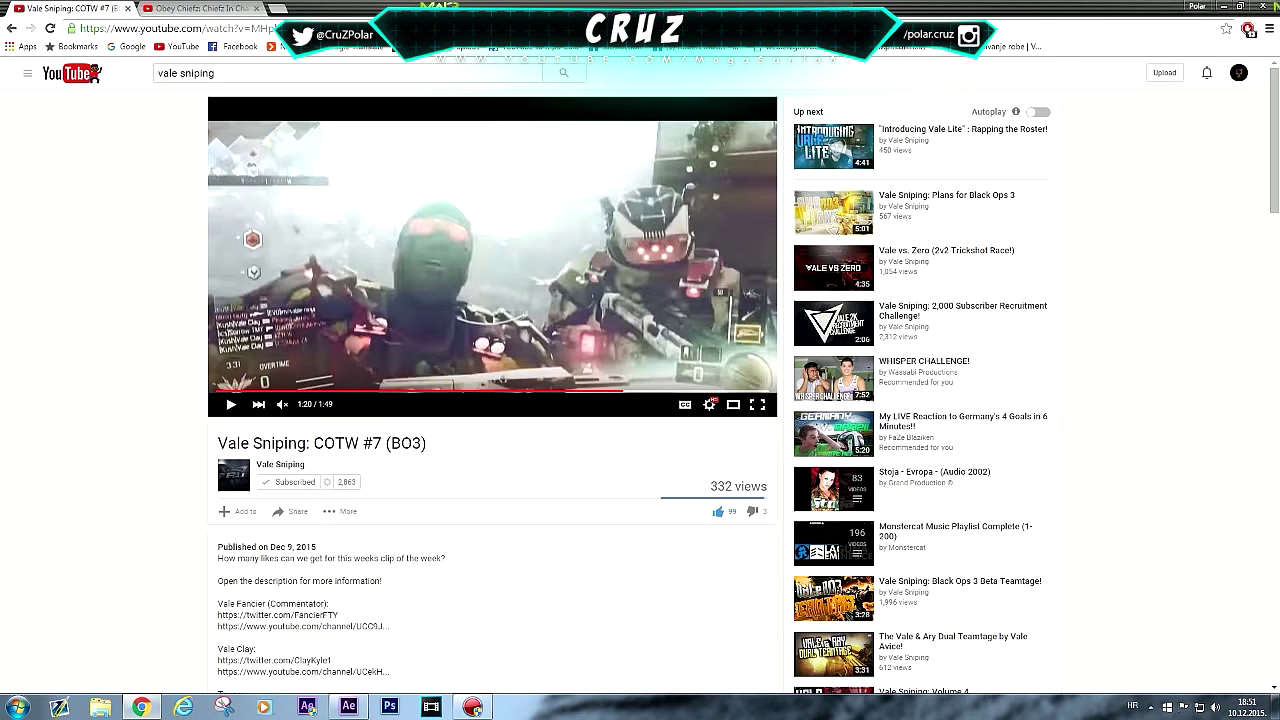
{"action": "left_click", "coordinate": [142, 707]}
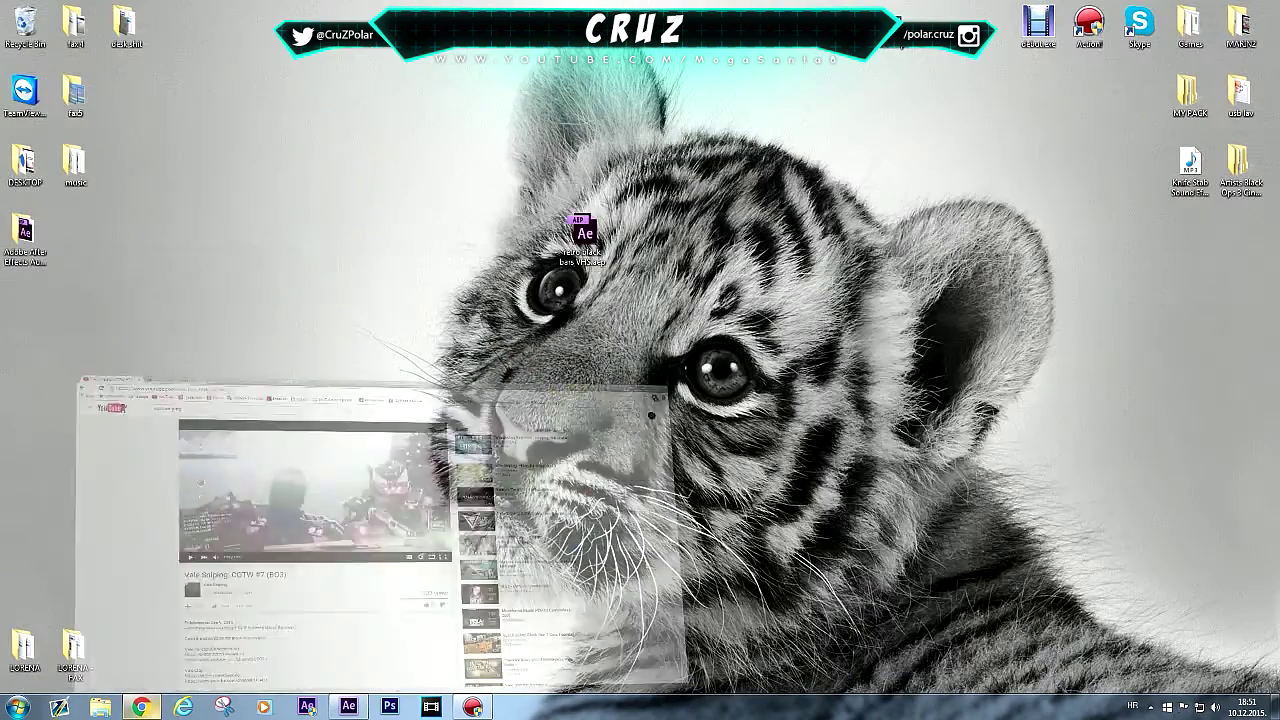
Step: Switch to After Effects, view the finished composition's frame at 0:00:06:49, and minimize the project window
{"action": "mouse_move", "coordinate": [348, 707]}
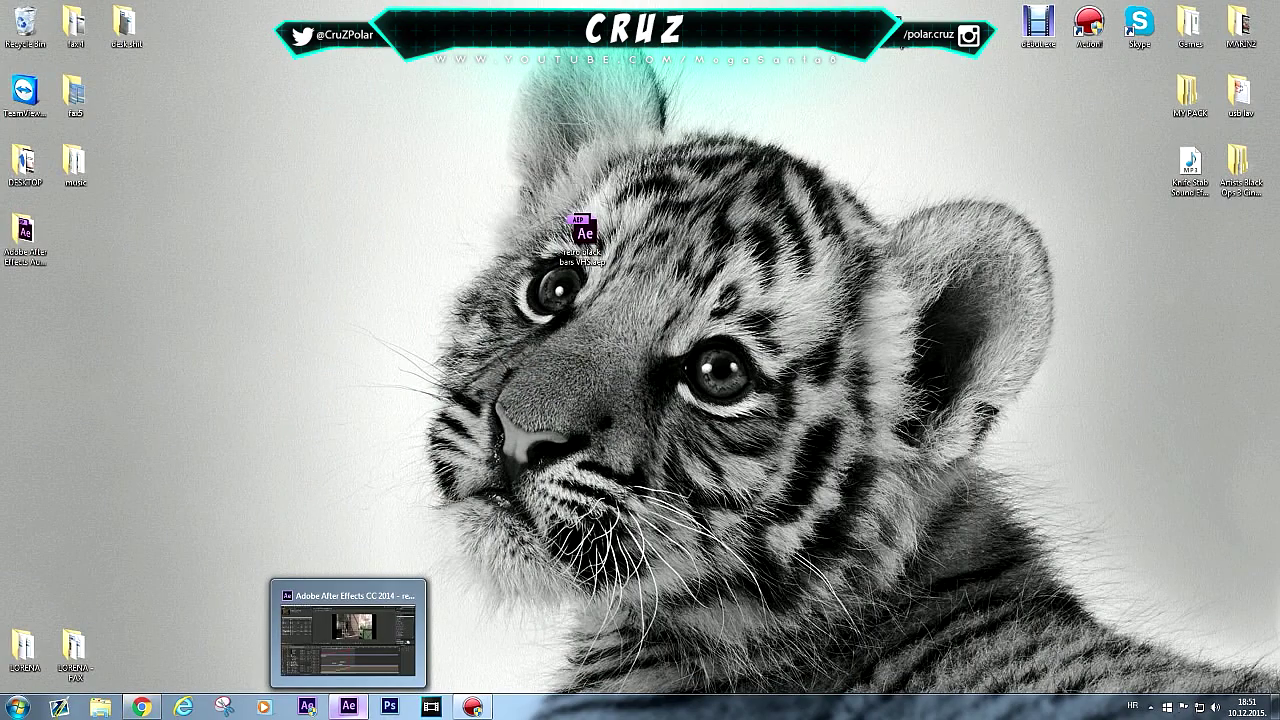
{"action": "left_click", "coordinate": [348, 630]}
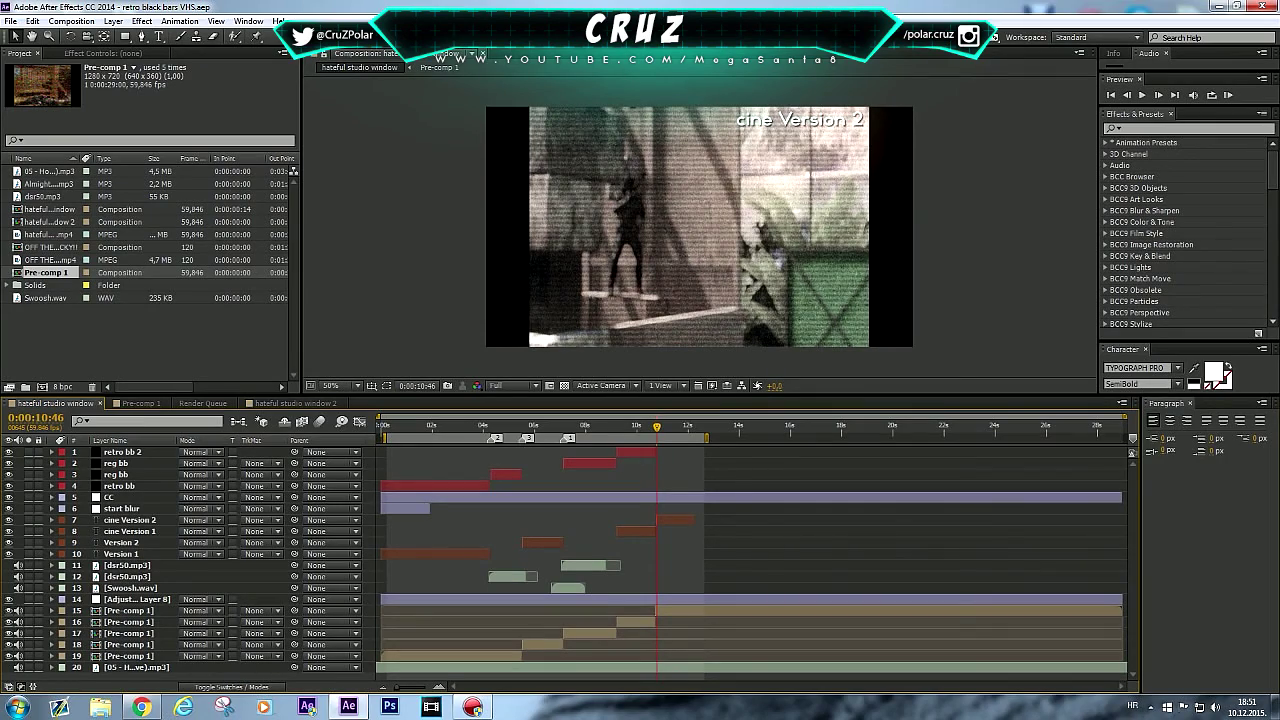
{"action": "left_click", "coordinate": [590, 427]}
{"action": "left_click", "coordinate": [555, 427]}
{"action": "left_click", "coordinate": [1218, 6]}
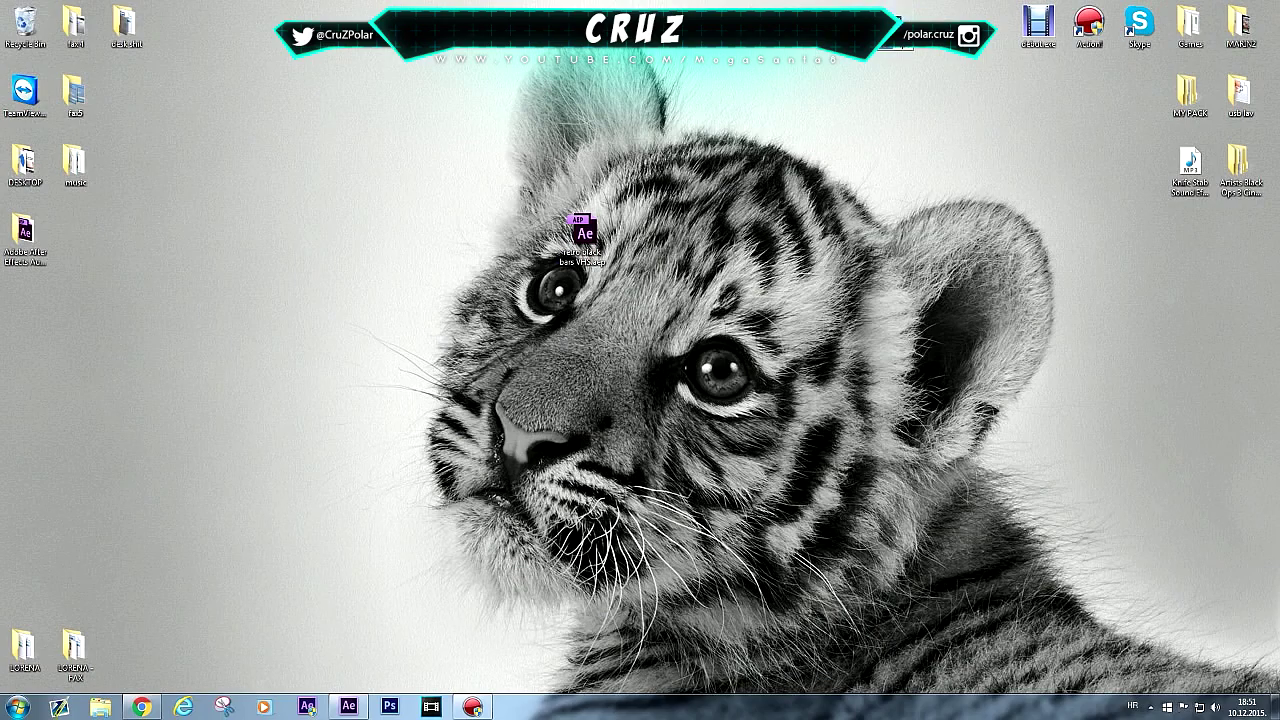
Step: Open the rendered preview video from the desktop, lower its volume to about half, and resize the player window
{"action": "double_click", "coordinate": [900, 45]}
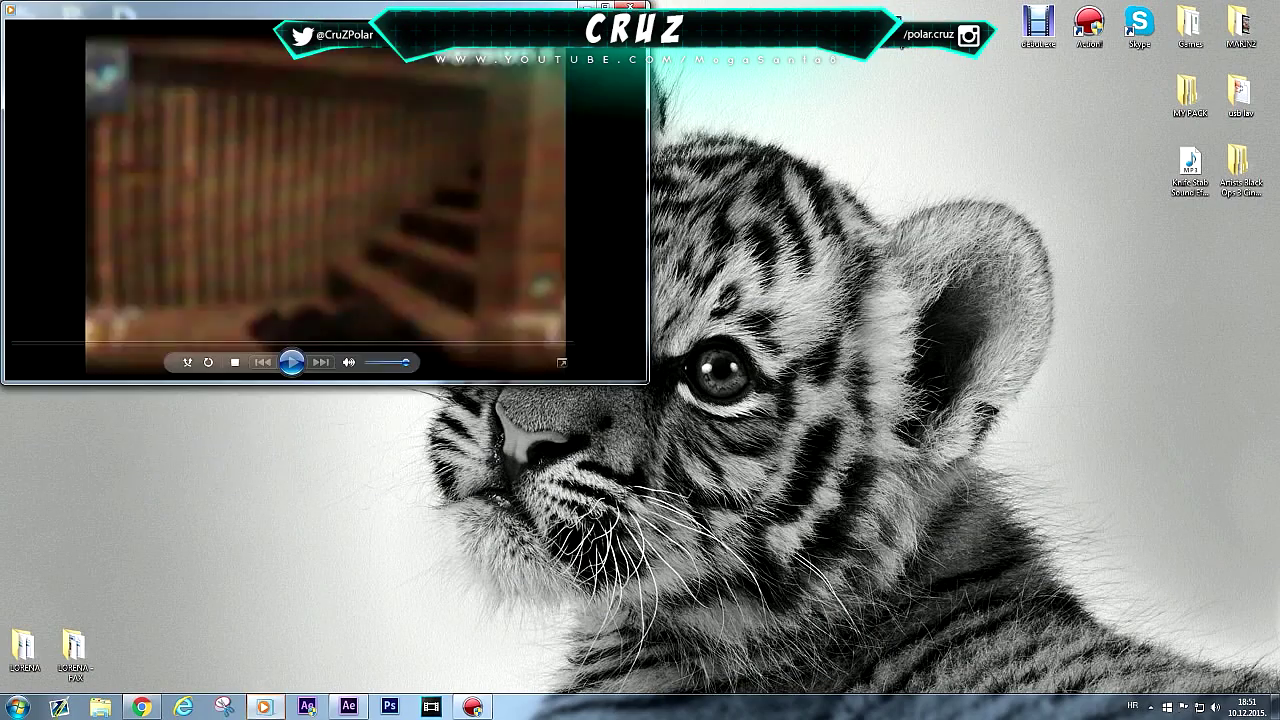
{"action": "left_click_drag", "start_coordinate": [656, 263], "coordinate": [638, 263]}
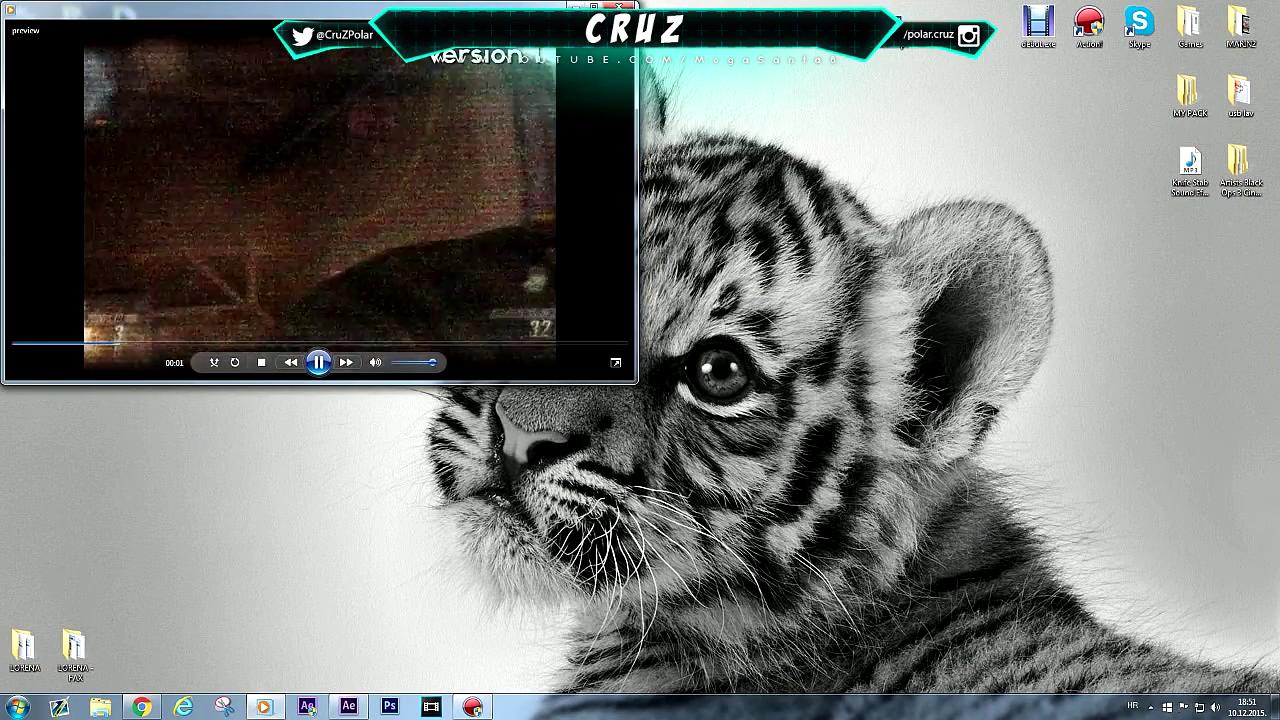
{"action": "left_click_drag", "start_coordinate": [432, 362], "coordinate": [411, 362]}
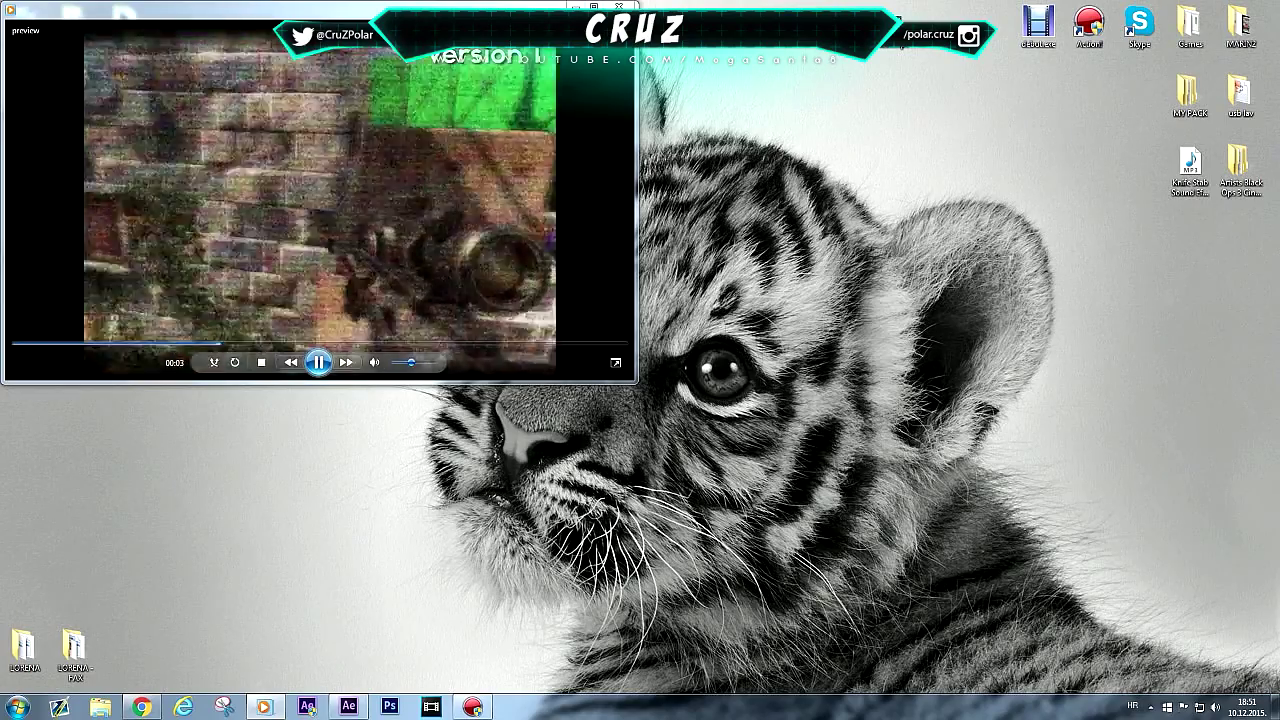
{"action": "left_click_drag", "start_coordinate": [637, 382], "coordinate": [688, 497]}
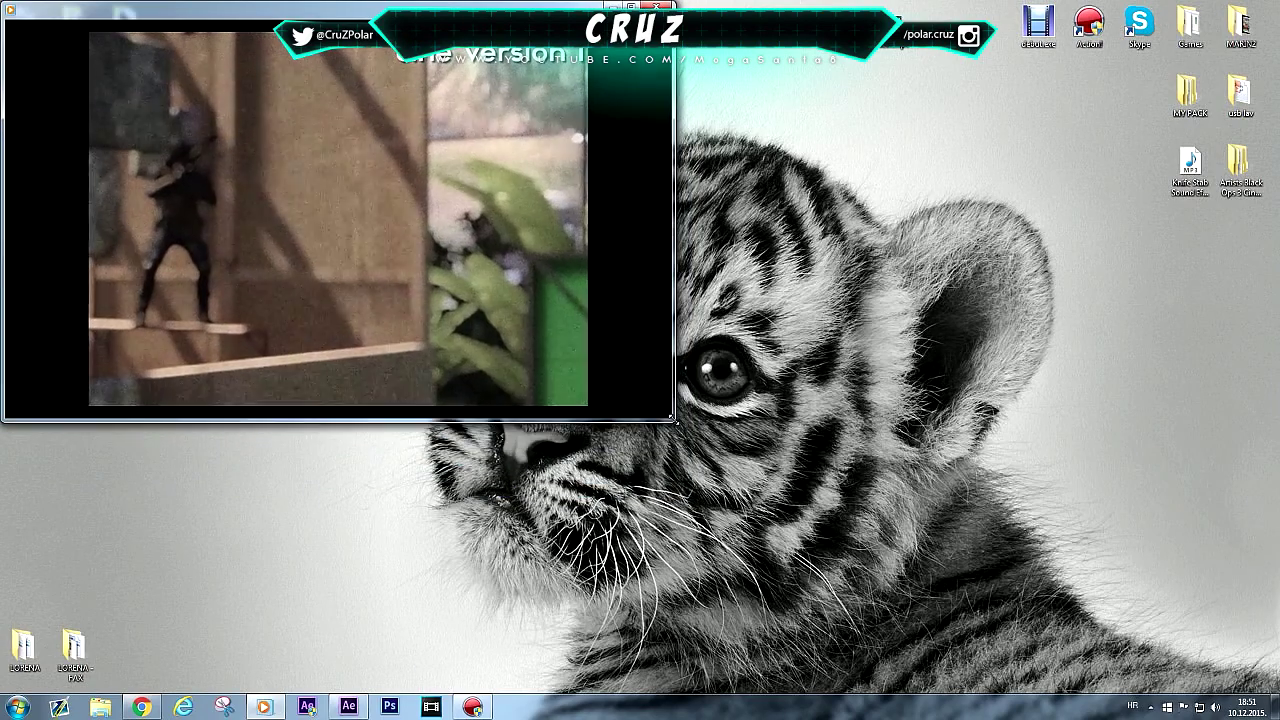
{"action": "left_click_drag", "start_coordinate": [673, 391], "coordinate": [671, 391]}
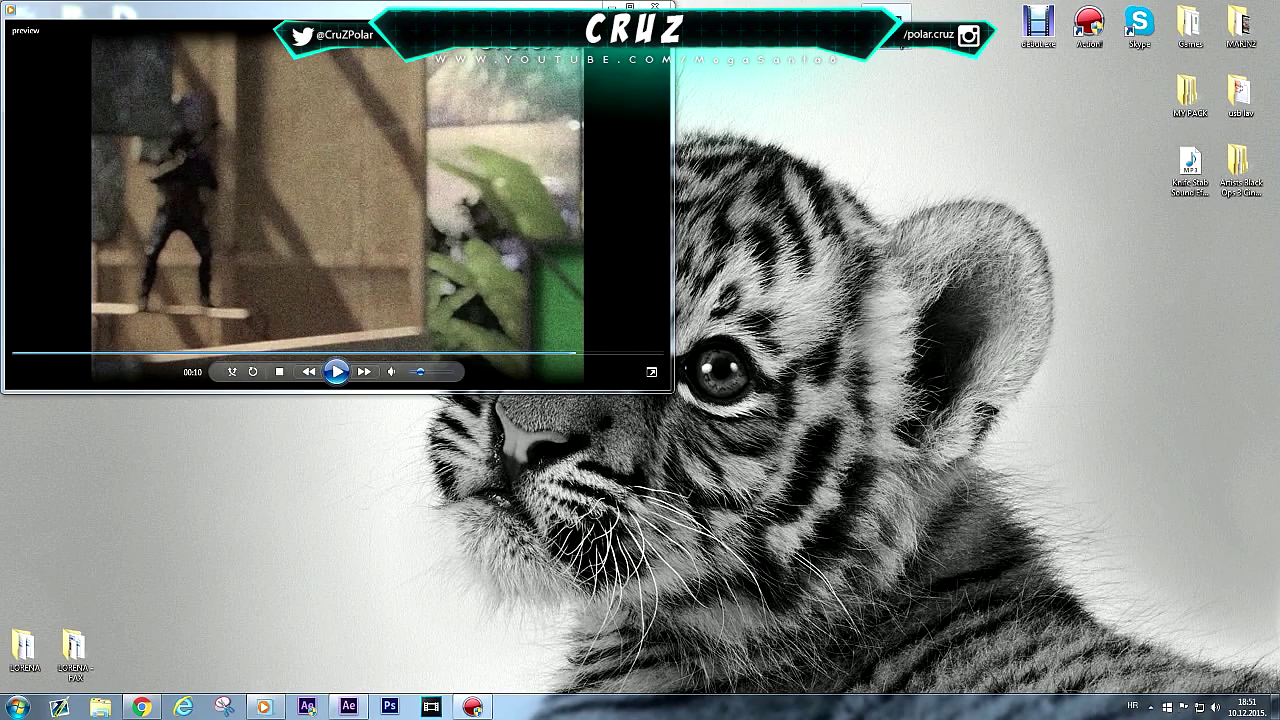
Step: Enlarge the player window, examine the cine Version 1, cine Version 2 and Version 2 bar styles, and close the player
{"action": "left_click_drag", "start_coordinate": [338, 392], "coordinate": [338, 477]}
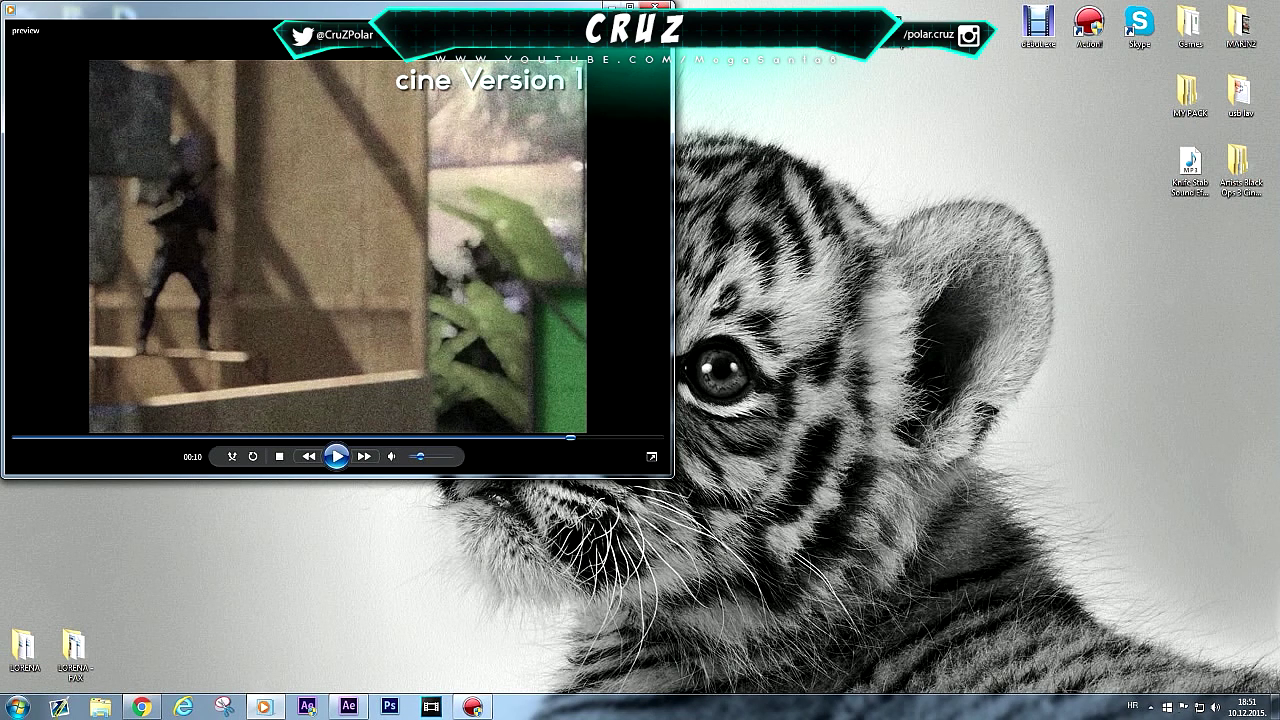
{"action": "left_click", "coordinate": [336, 456]}
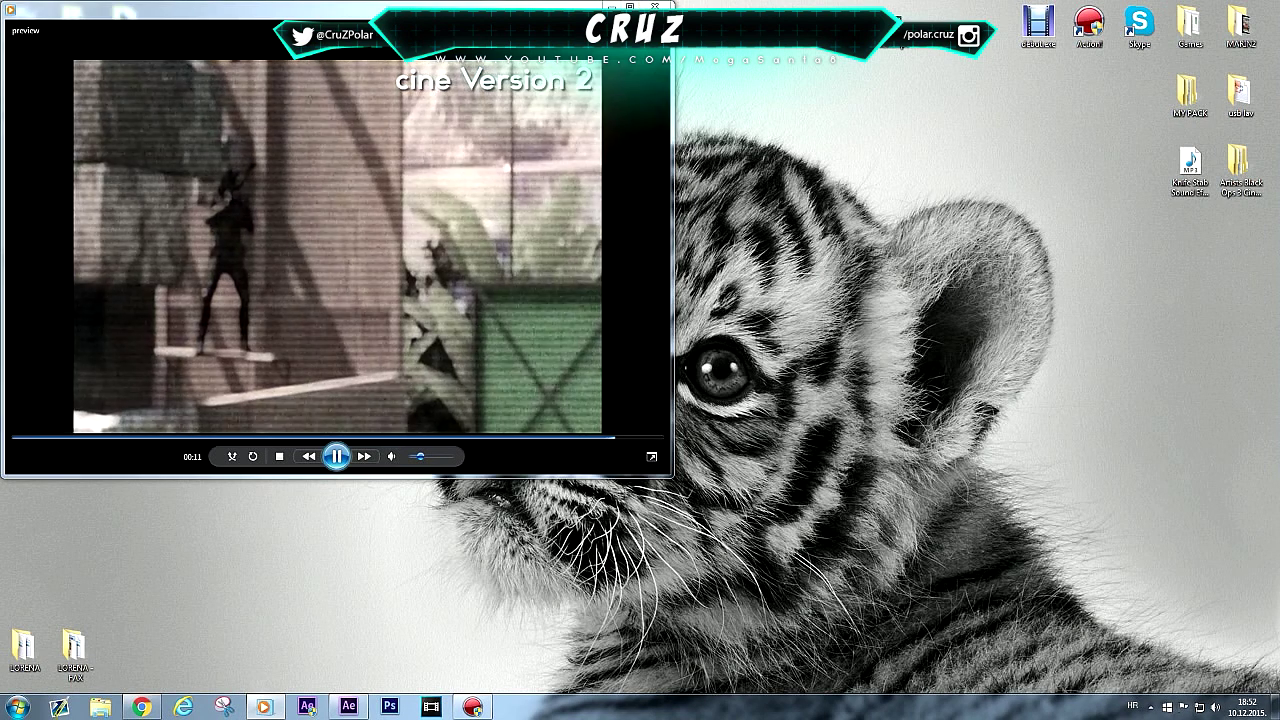
{"action": "left_click", "coordinate": [336, 456]}
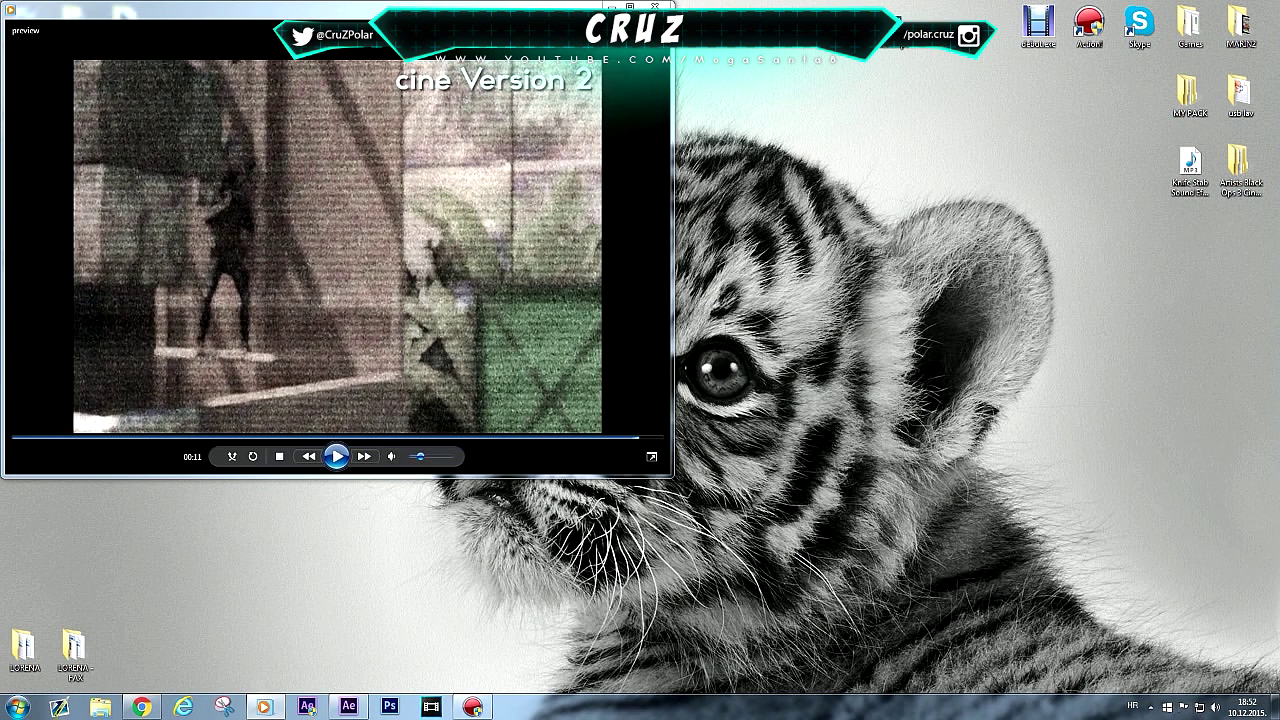
{"action": "left_click", "coordinate": [336, 456]}
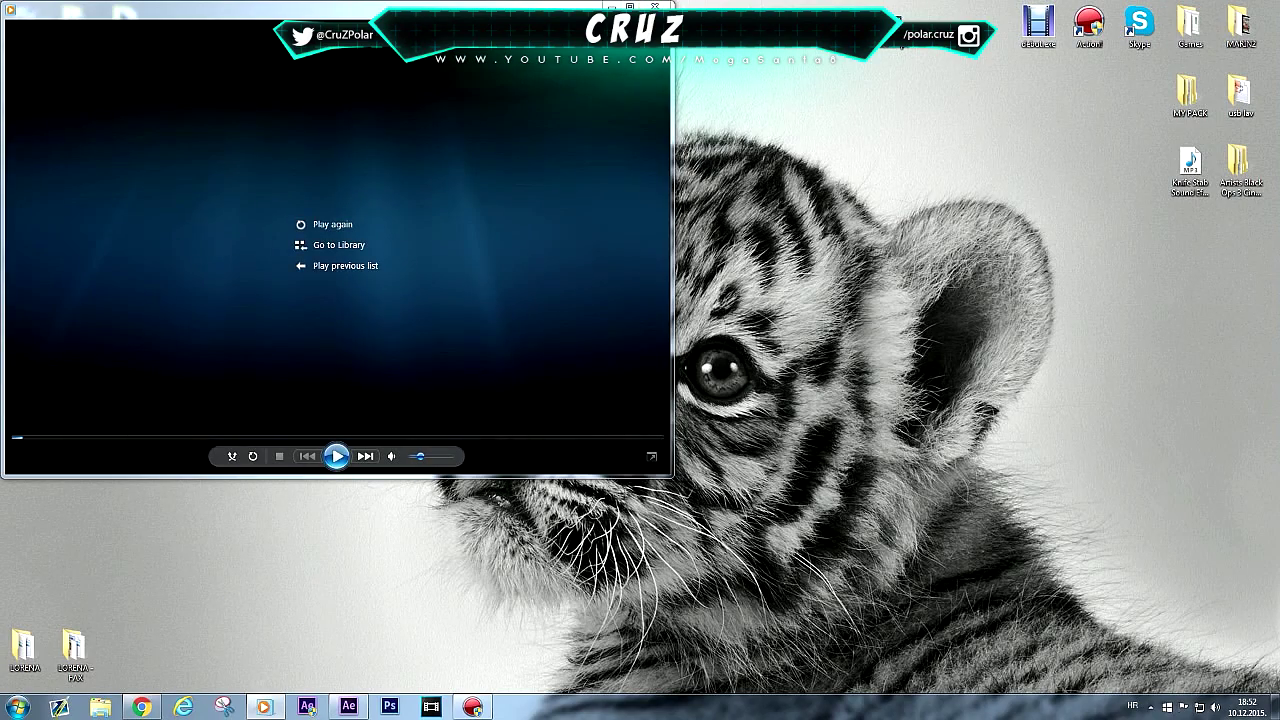
{"action": "left_click", "coordinate": [336, 456]}
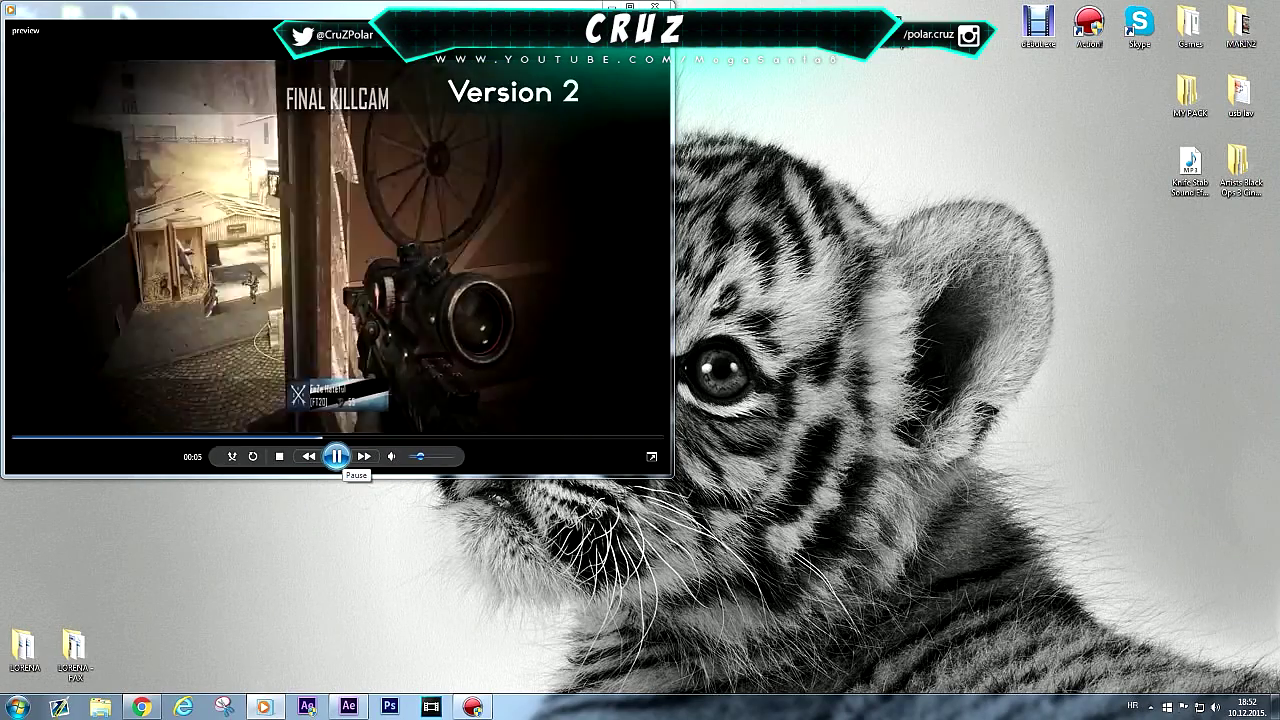
{"action": "left_click", "coordinate": [336, 456]}
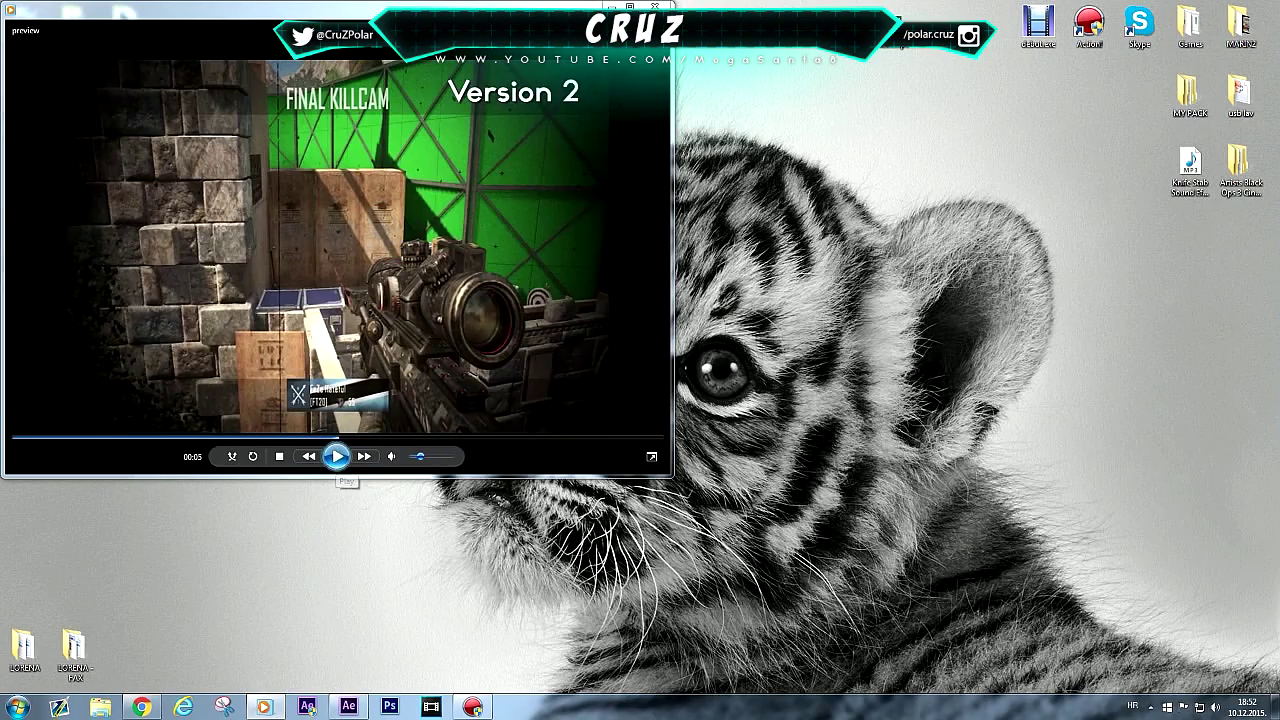
{"action": "left_click", "coordinate": [336, 456]}
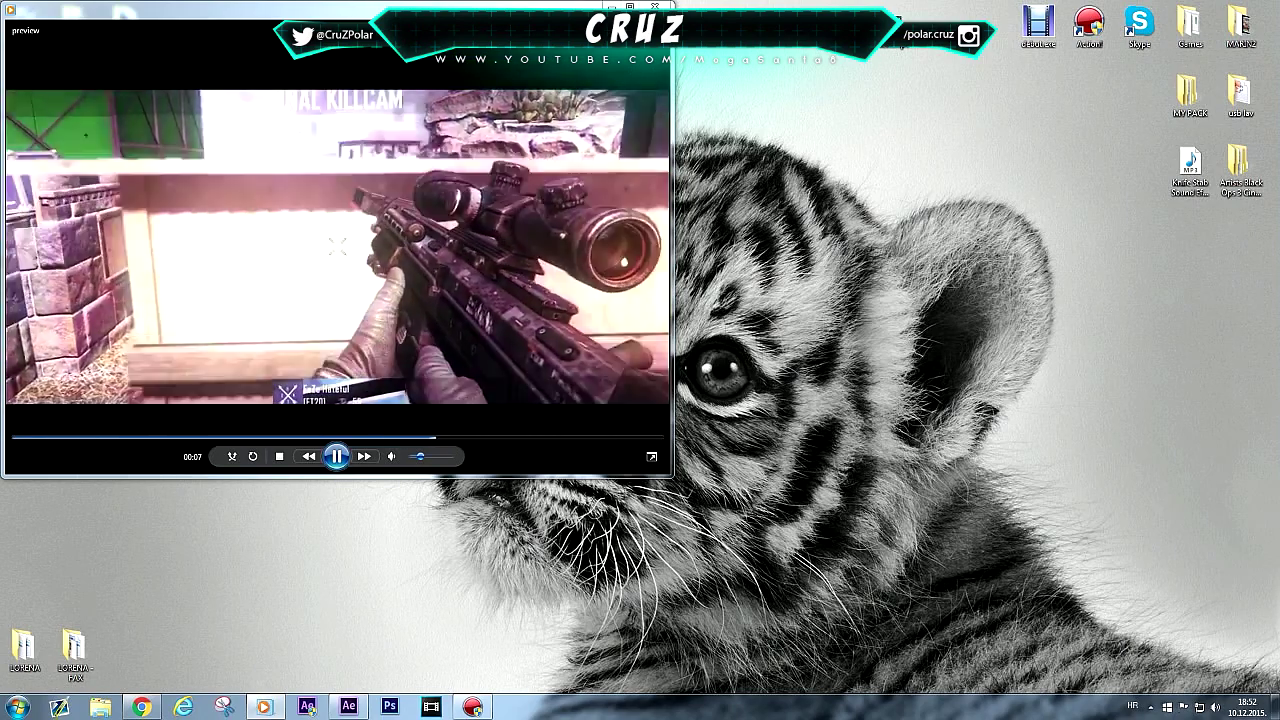
{"action": "key", "text": "alt+F4"}
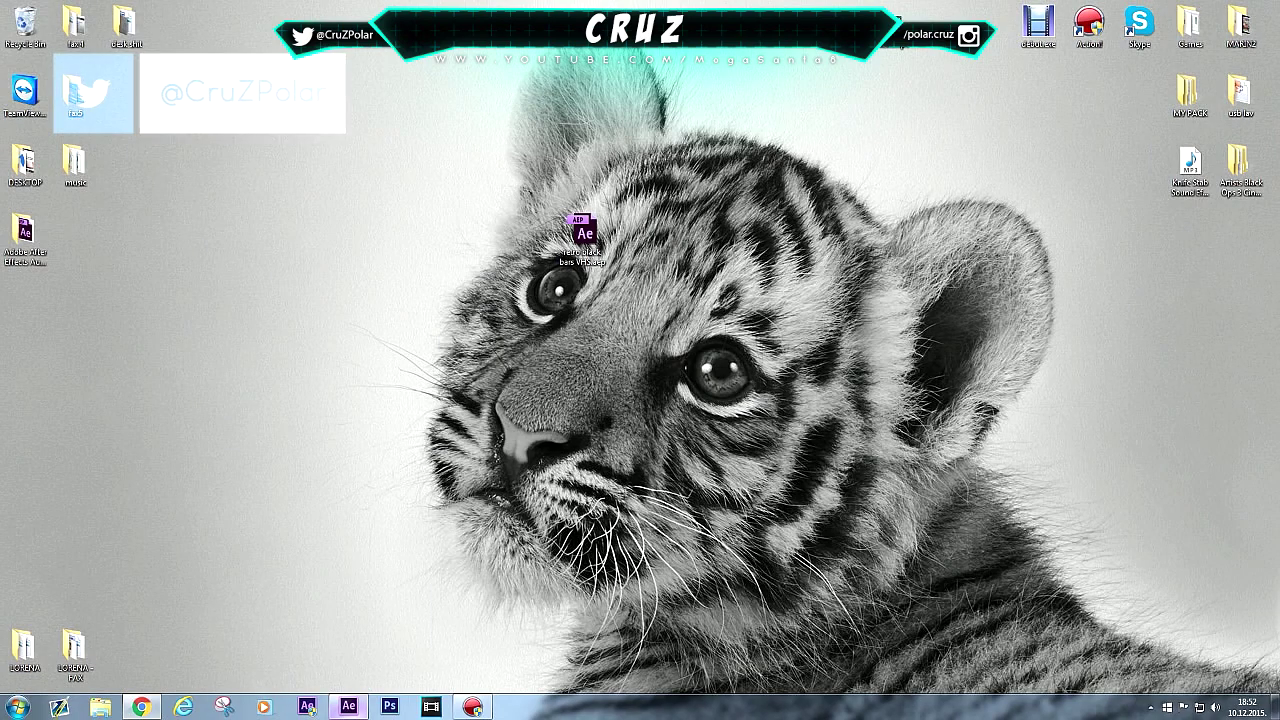
Step: Switch to After Effects and examine the black-bar sections in the hateful studio window and hateful studio window 2 compositions
{"action": "left_click", "coordinate": [349, 706]}
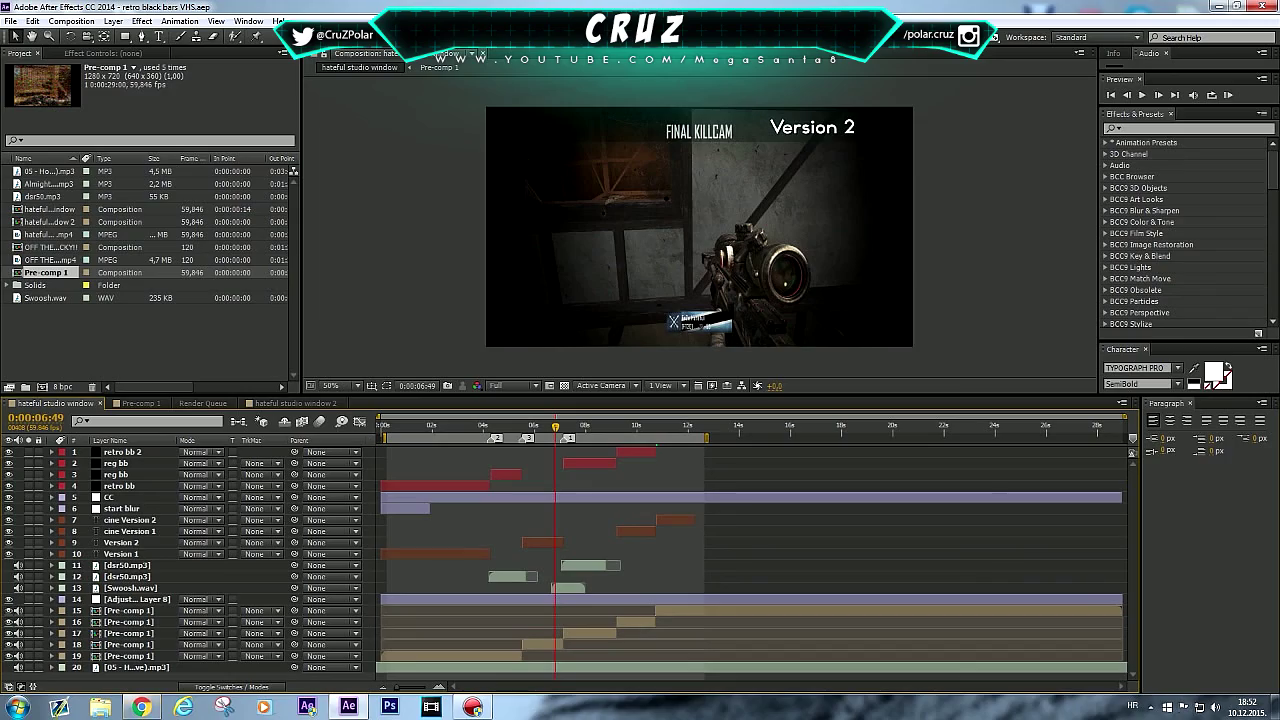
{"action": "left_click", "coordinate": [1219, 6]}
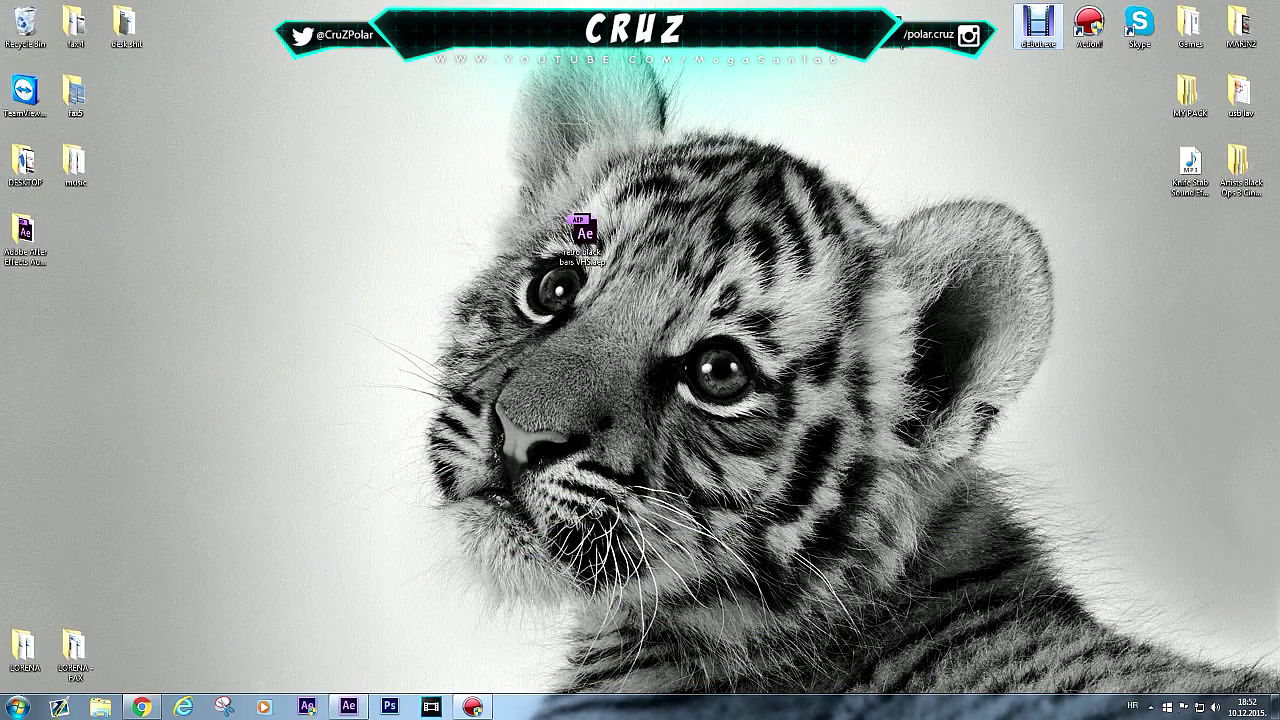
{"action": "left_click", "coordinate": [348, 706]}
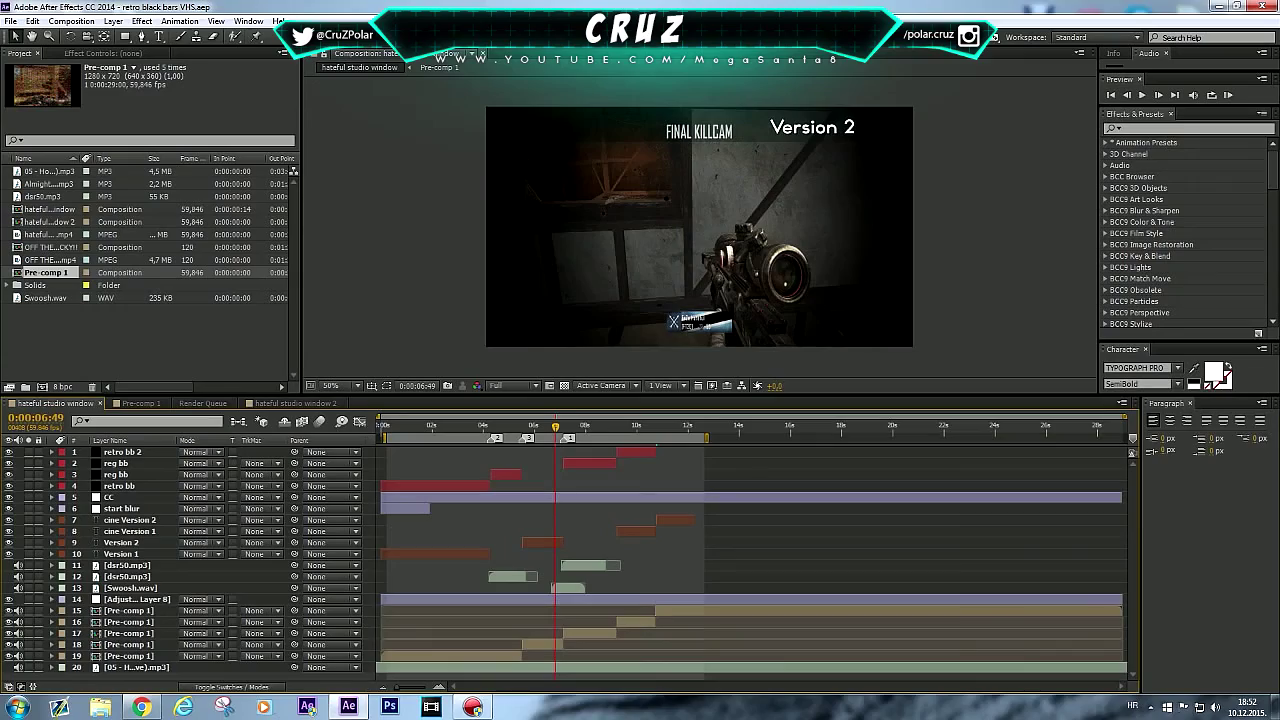
{"action": "left_click_drag", "start_coordinate": [555, 427], "coordinate": [508, 427]}
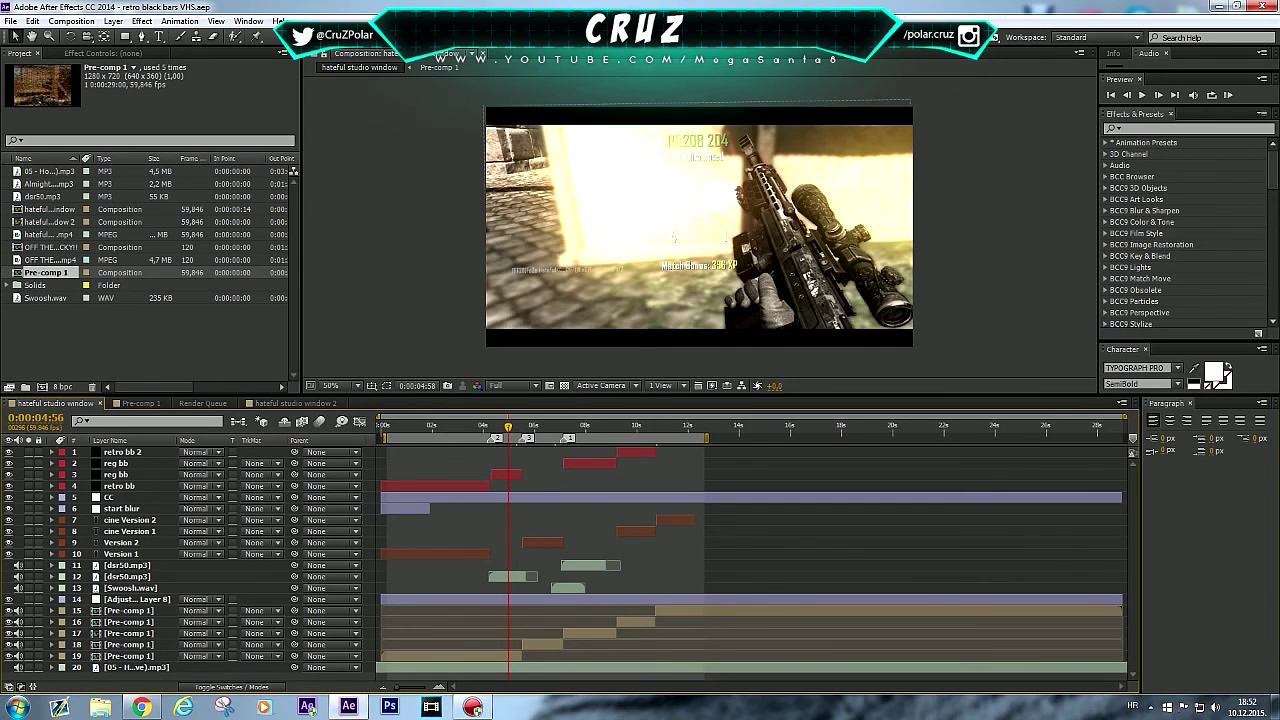
{"action": "left_click", "coordinate": [497, 427]}
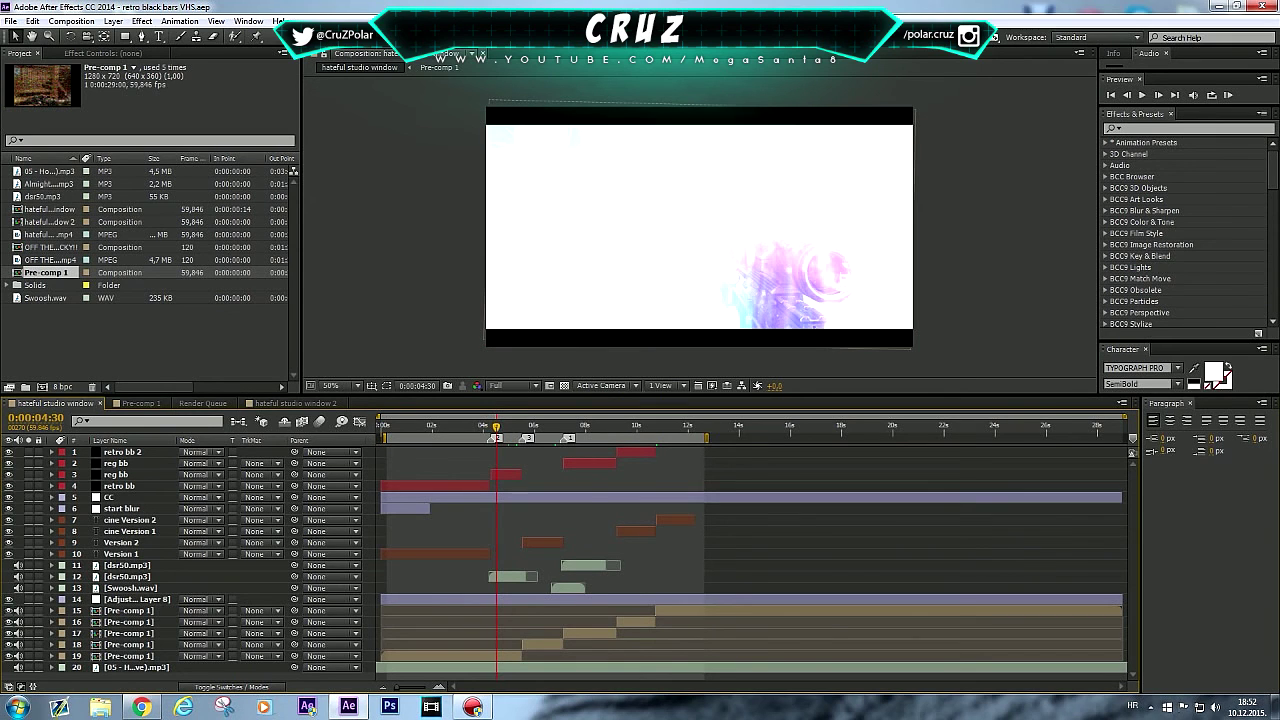
{"action": "left_click", "coordinate": [296, 403]}
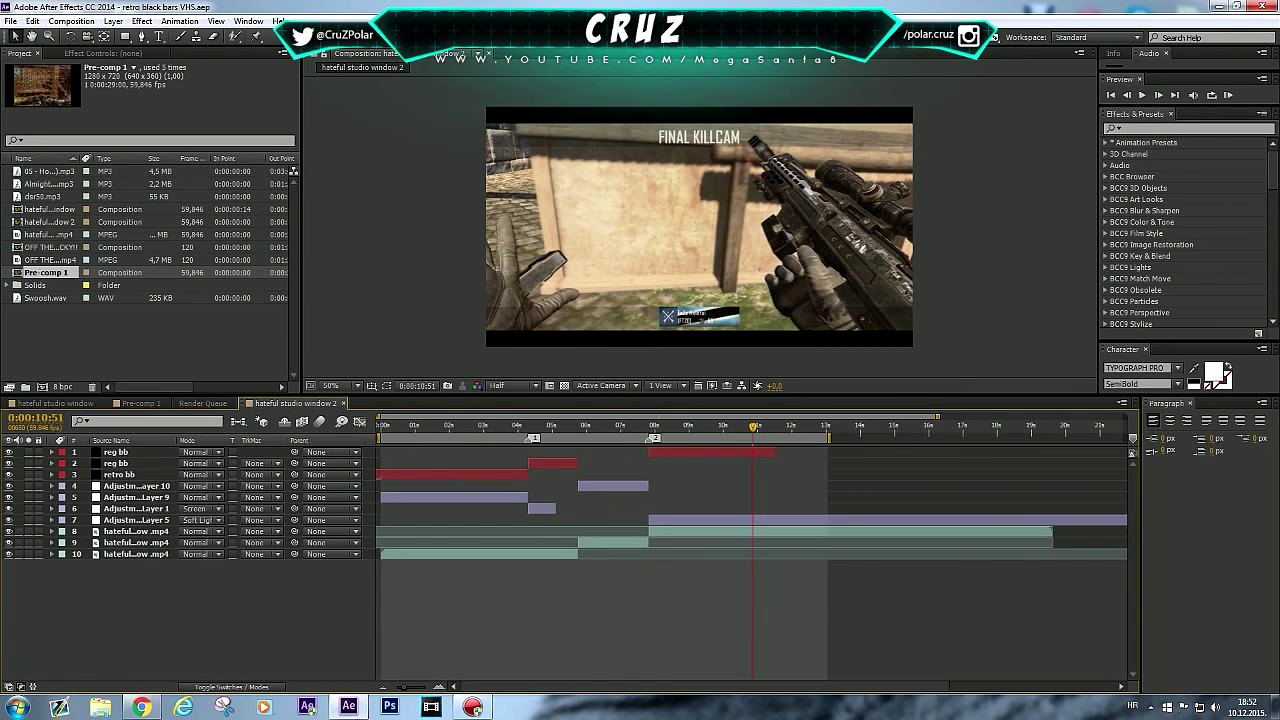
{"action": "left_click_drag", "start_coordinate": [753, 427], "coordinate": [546, 427]}
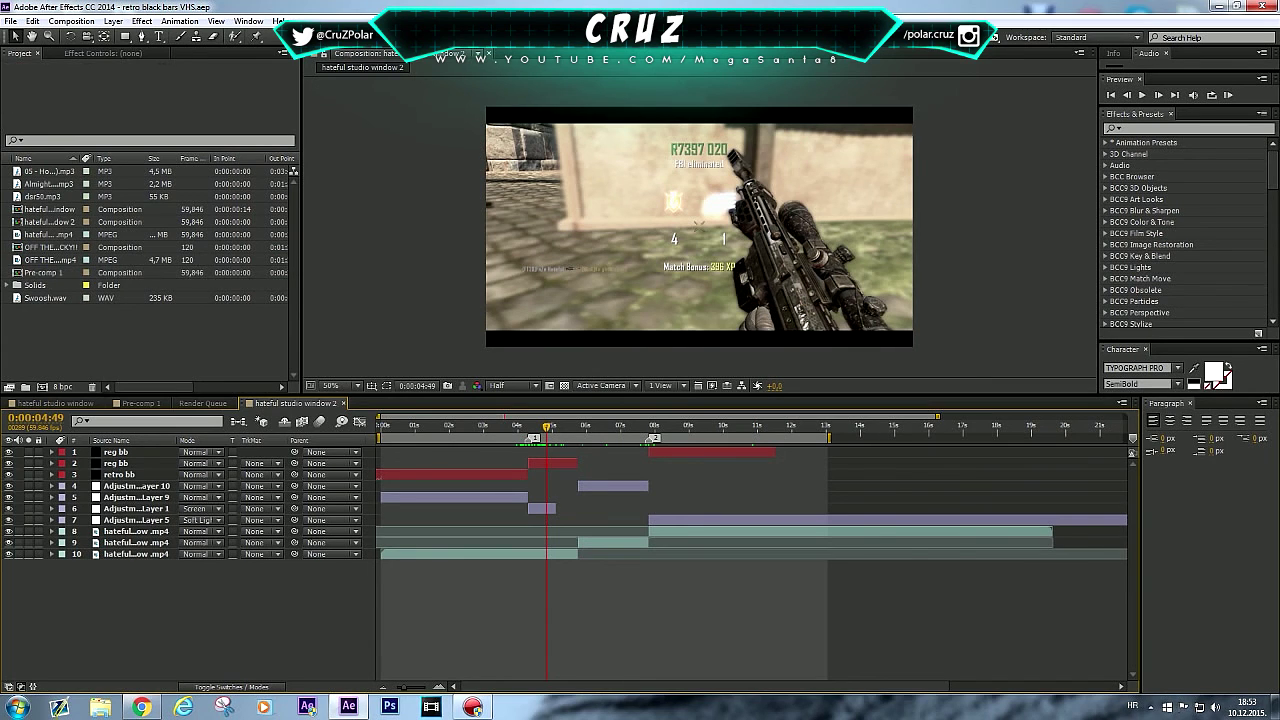
Step: Create a new composition from the hateful studio window MP4 footage and play it back to 0:00:04:15
{"action": "left_click", "coordinate": [49, 234]}
{"action": "left_click_drag", "start_coordinate": [50, 234], "coordinate": [42, 387]}
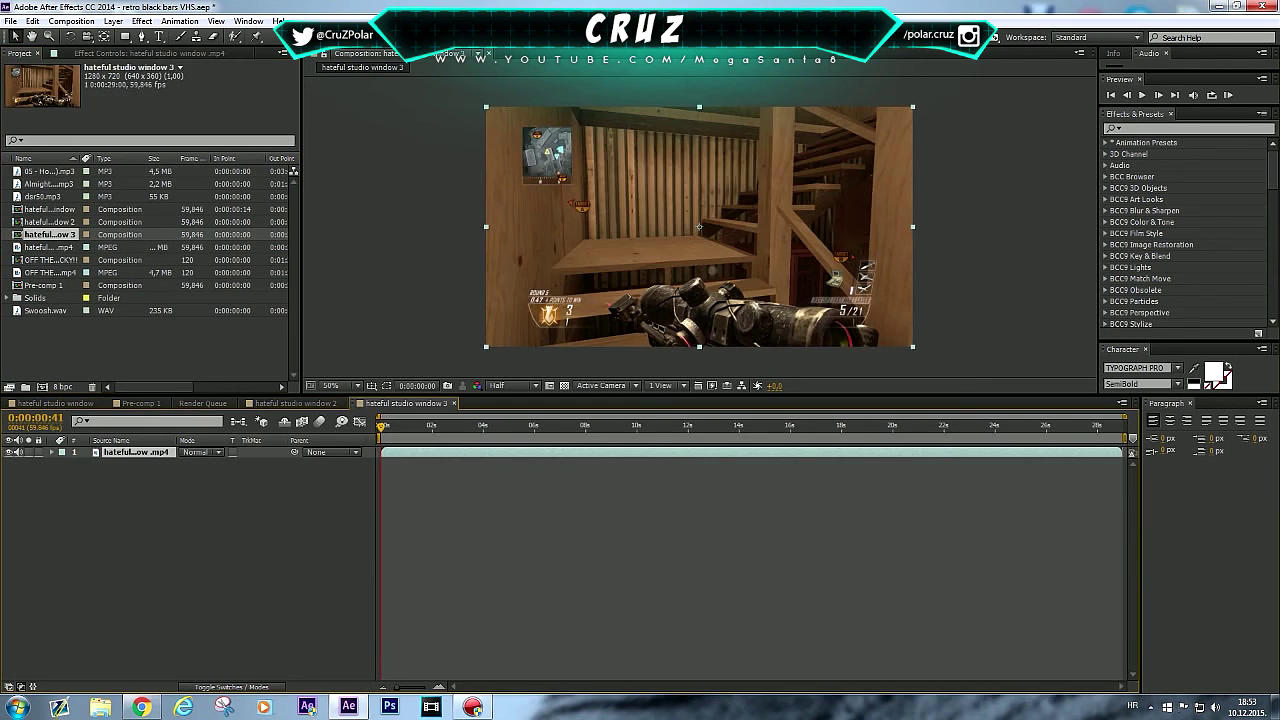
{"action": "key", "text": "space"}
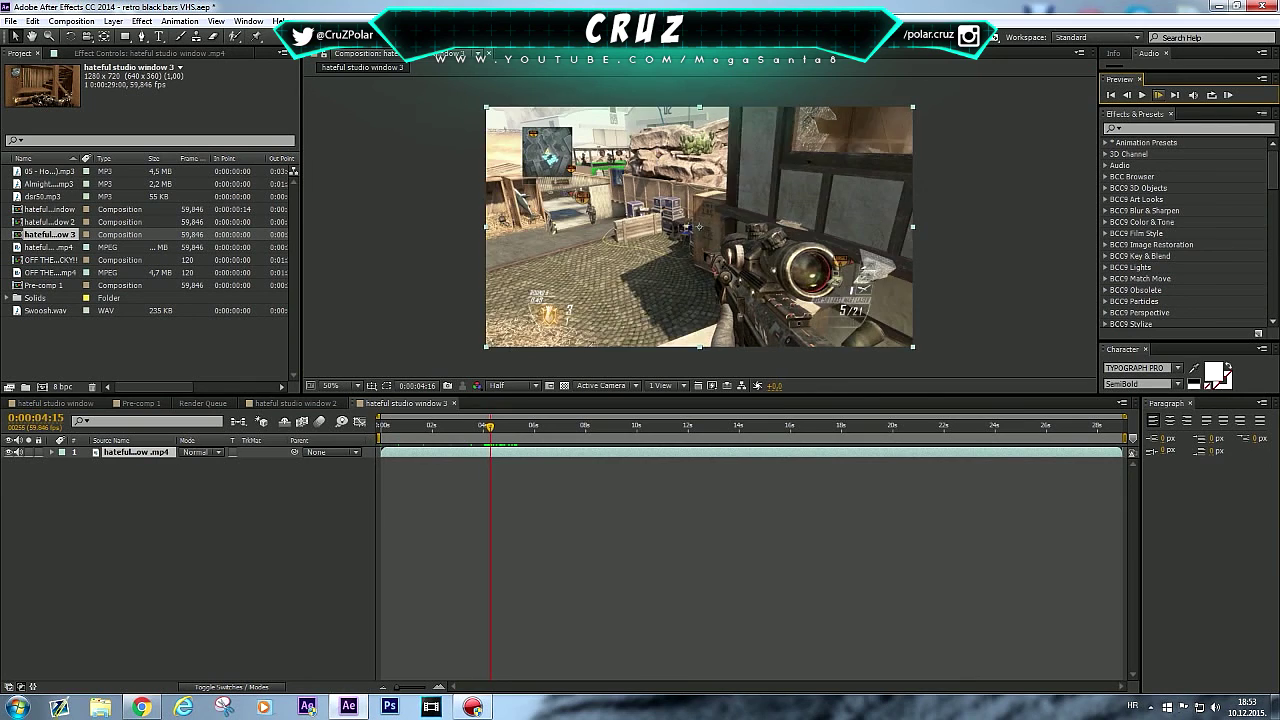
Step: Place a composition marker at 0:00:04:17 and look up the retro bb layer in the hateful studio window 2 composition
{"action": "left_click_drag", "start_coordinate": [1134, 438], "coordinate": [496, 438]}
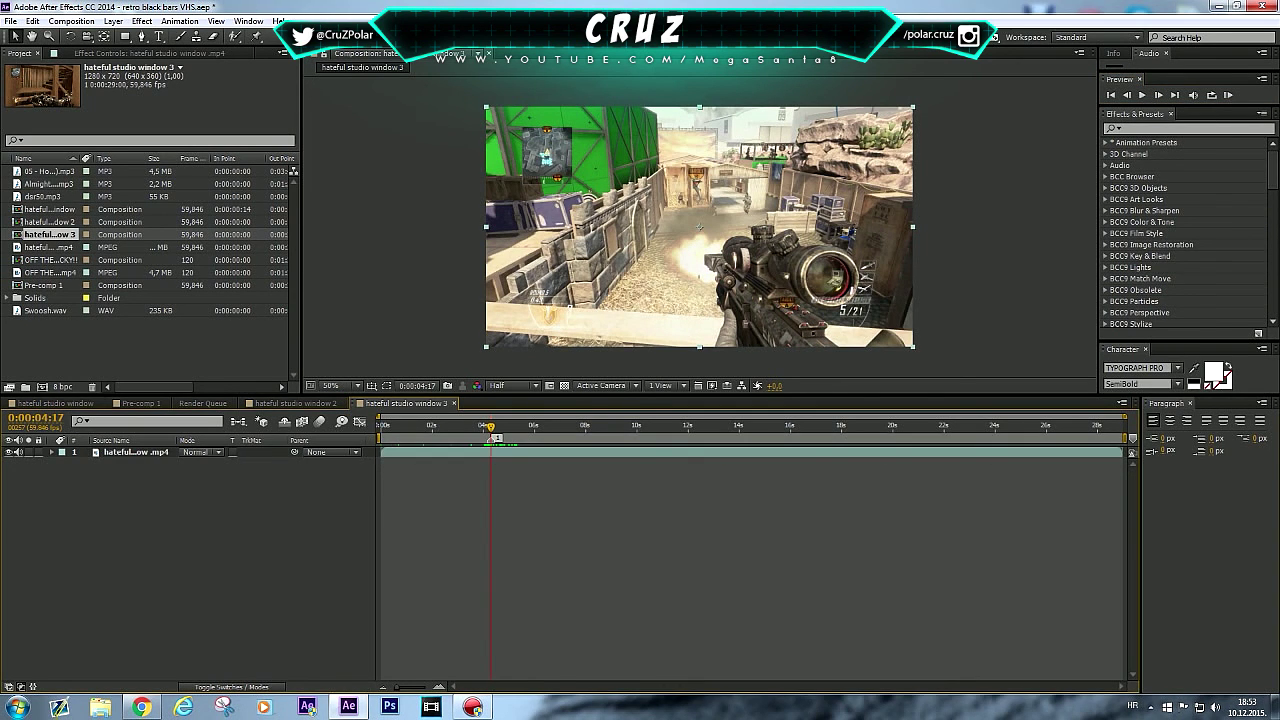
{"action": "left_click", "coordinate": [295, 403]}
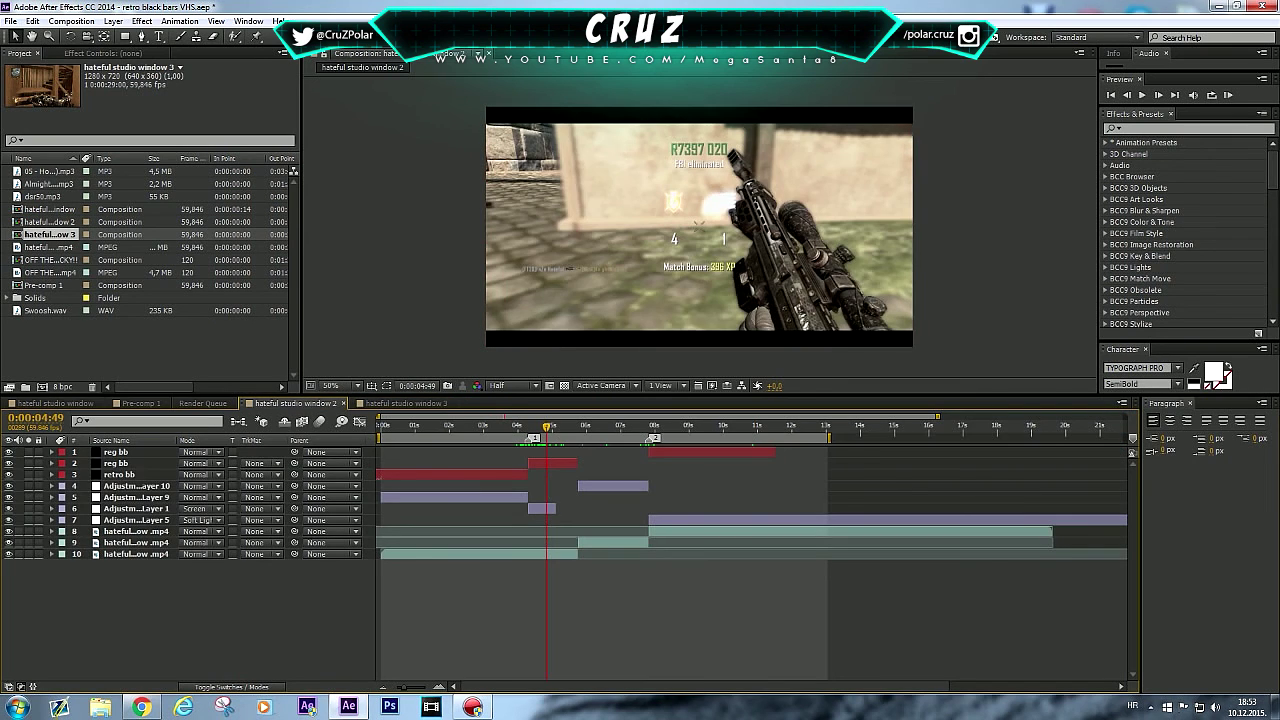
{"action": "left_click", "coordinate": [137, 474]}
{"action": "left_click", "coordinate": [404, 403]}
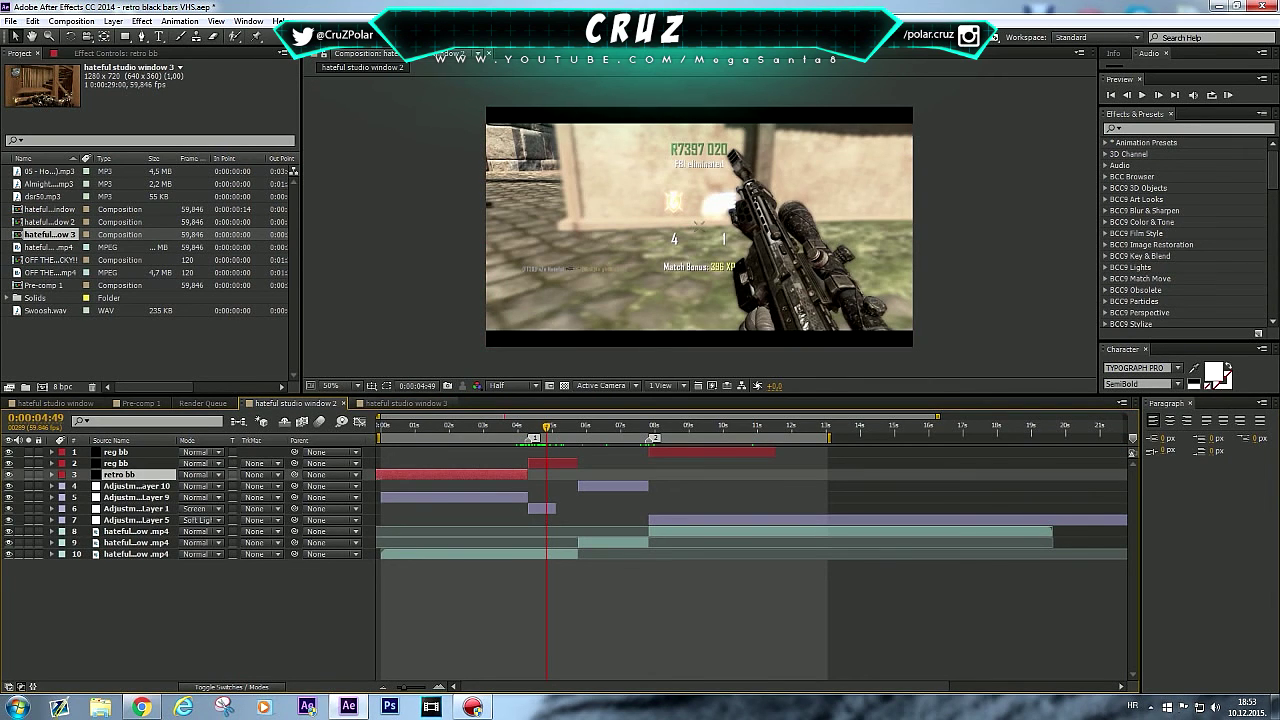
Step: Add a full-frame black solid above the gameplay footage in the hateful studio window 3 composition
{"action": "right_click", "coordinate": [298, 549]}
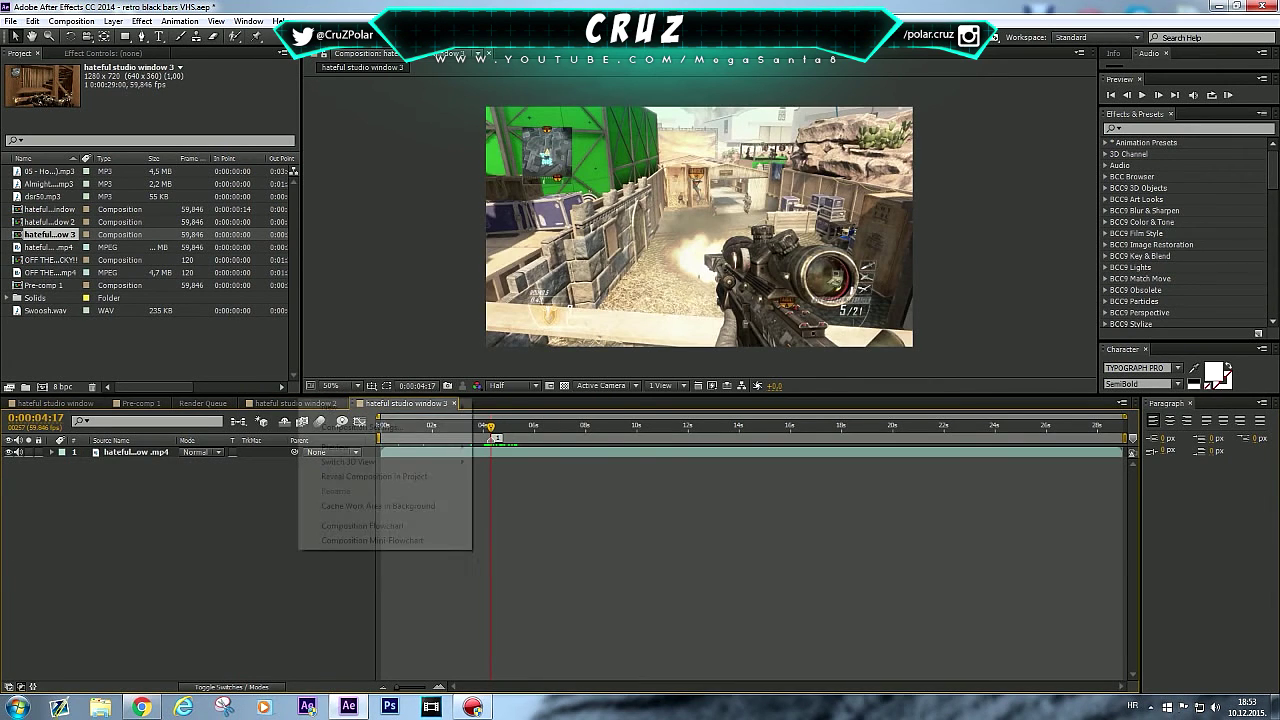
{"action": "mouse_move", "coordinate": [380, 407]}
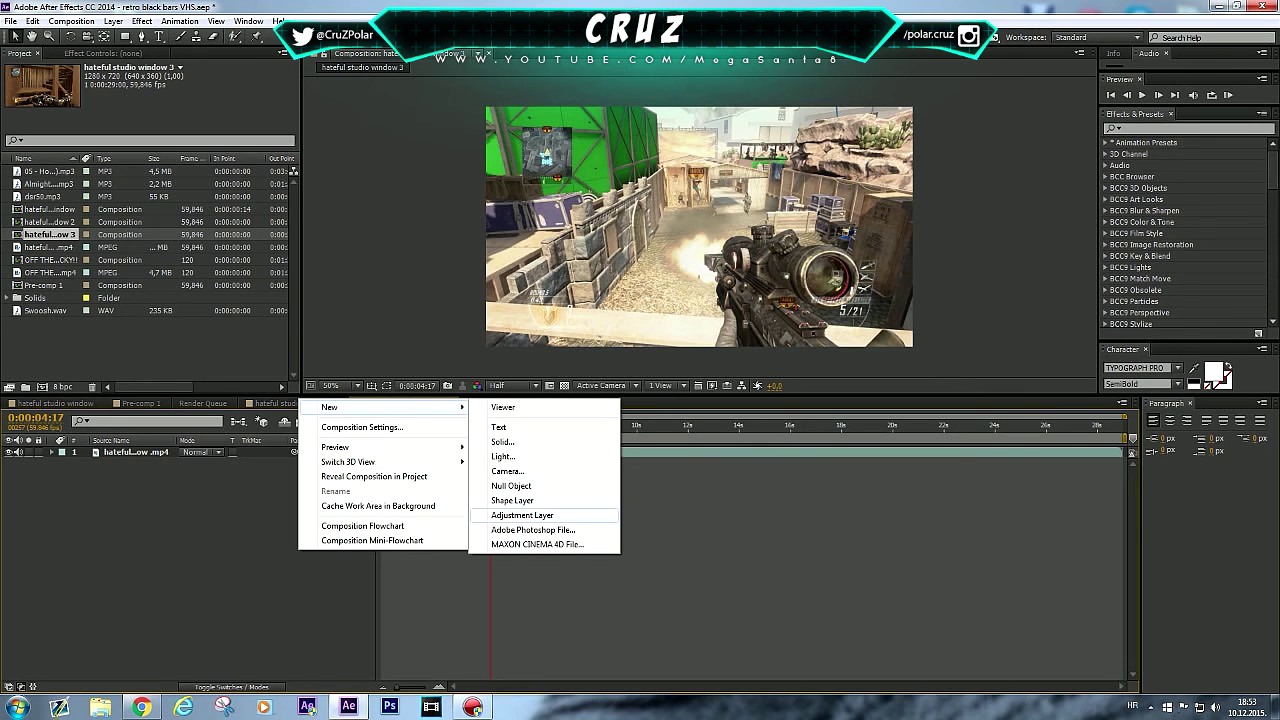
{"action": "left_click", "coordinate": [502, 441]}
{"action": "left_click", "coordinate": [668, 471]}
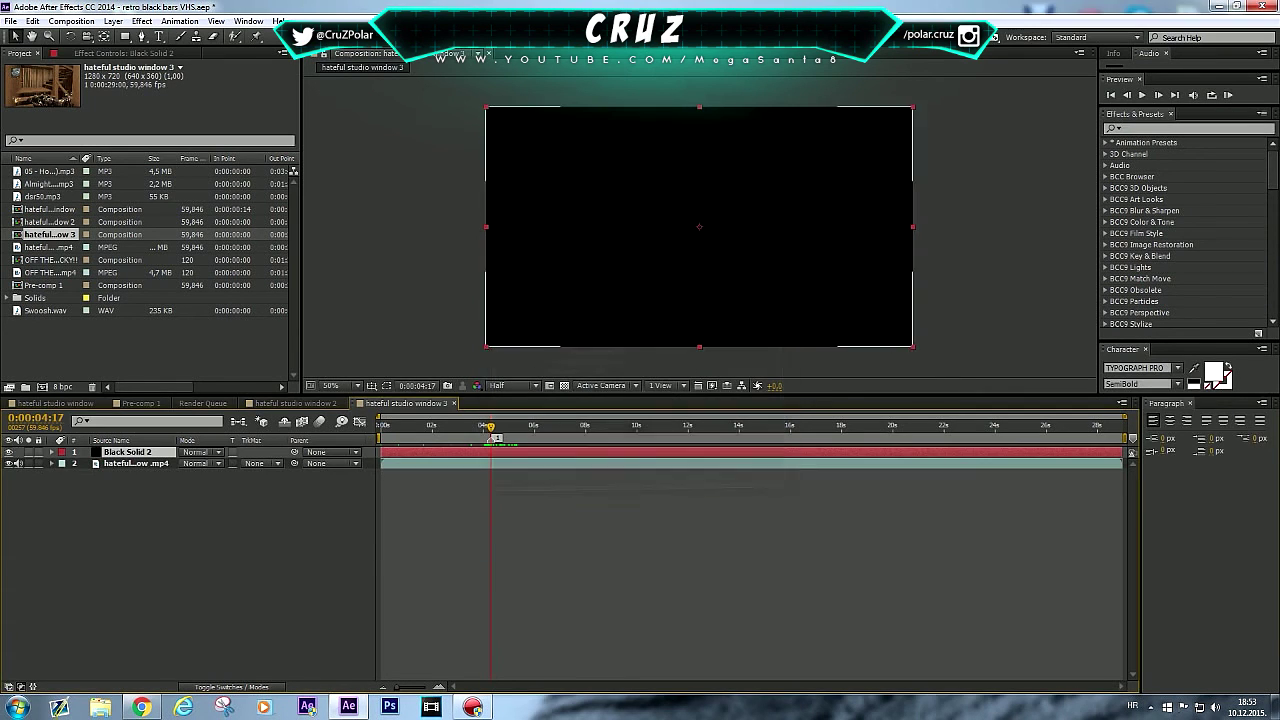
Step: Rename the black solid "retro vhs bb", split it at 0:00:04:17 and delete the part after the marker
{"action": "right_click", "coordinate": [161, 452]}
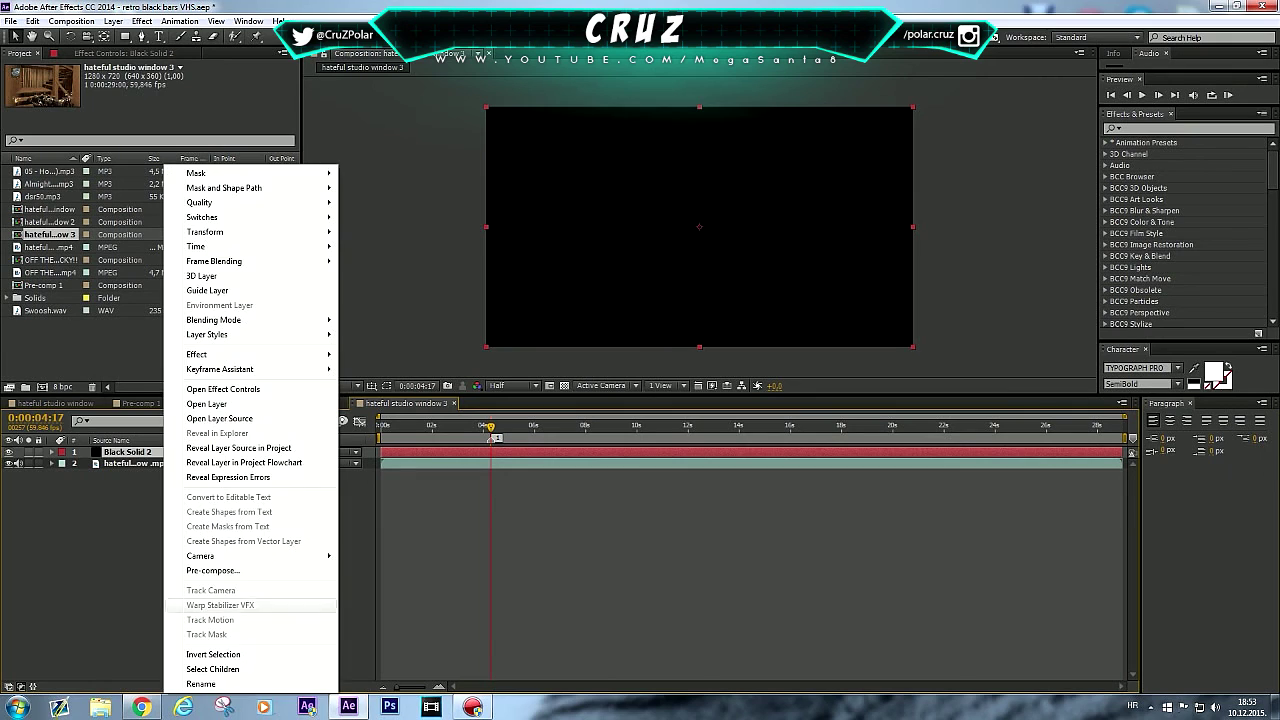
{"action": "left_click", "coordinate": [200, 685]}
{"action": "type", "text": "retro vhs"}
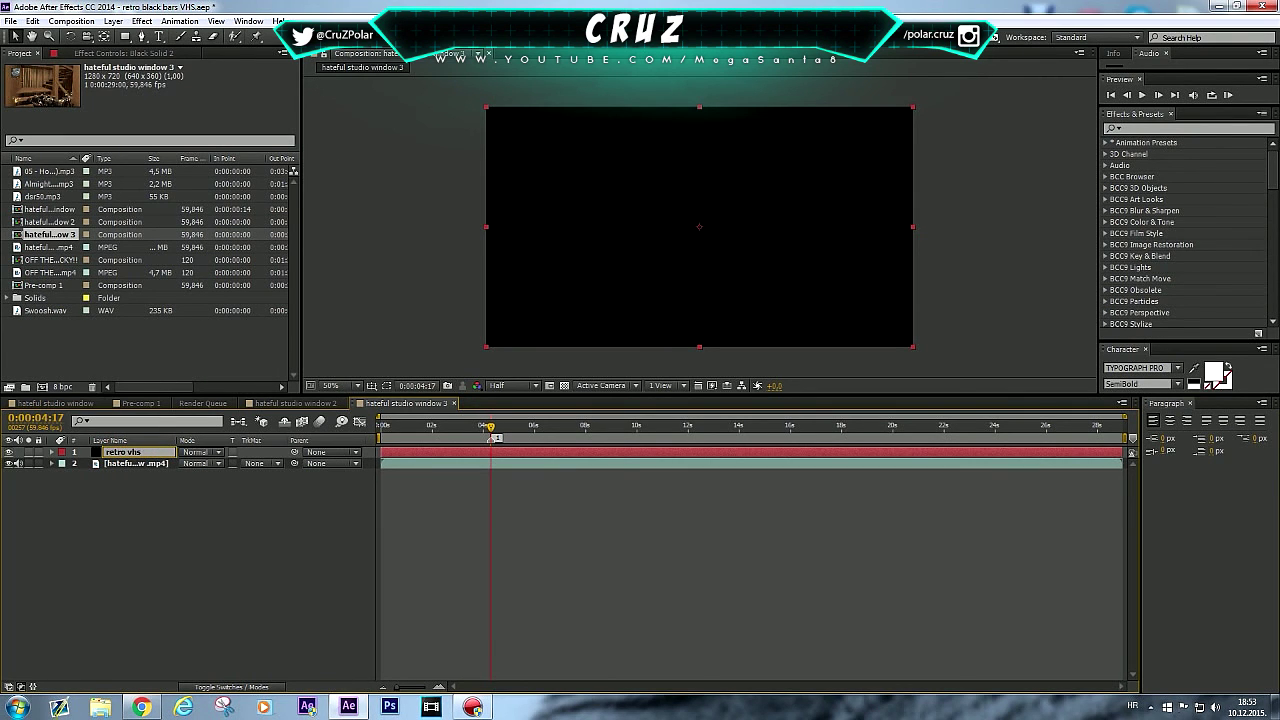
{"action": "type", "text": " bb"}
{"action": "key", "text": "Return"}
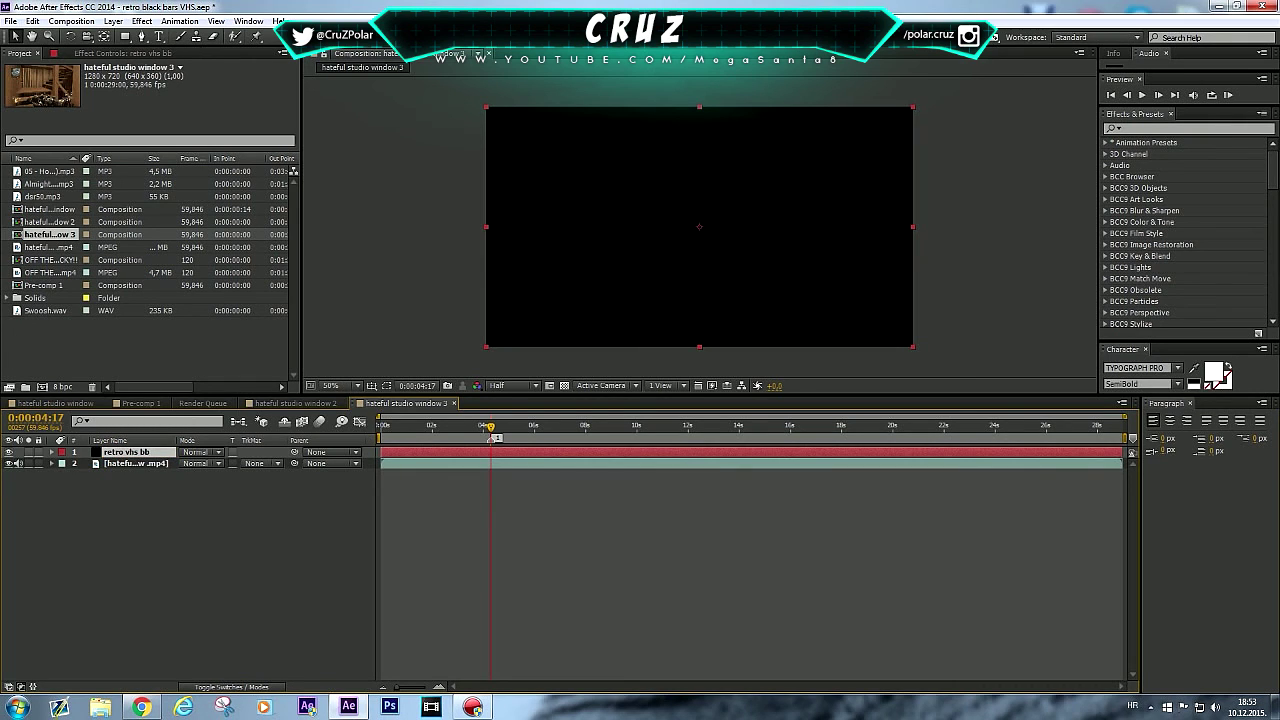
{"action": "key", "text": "ctrl+shift+d"}
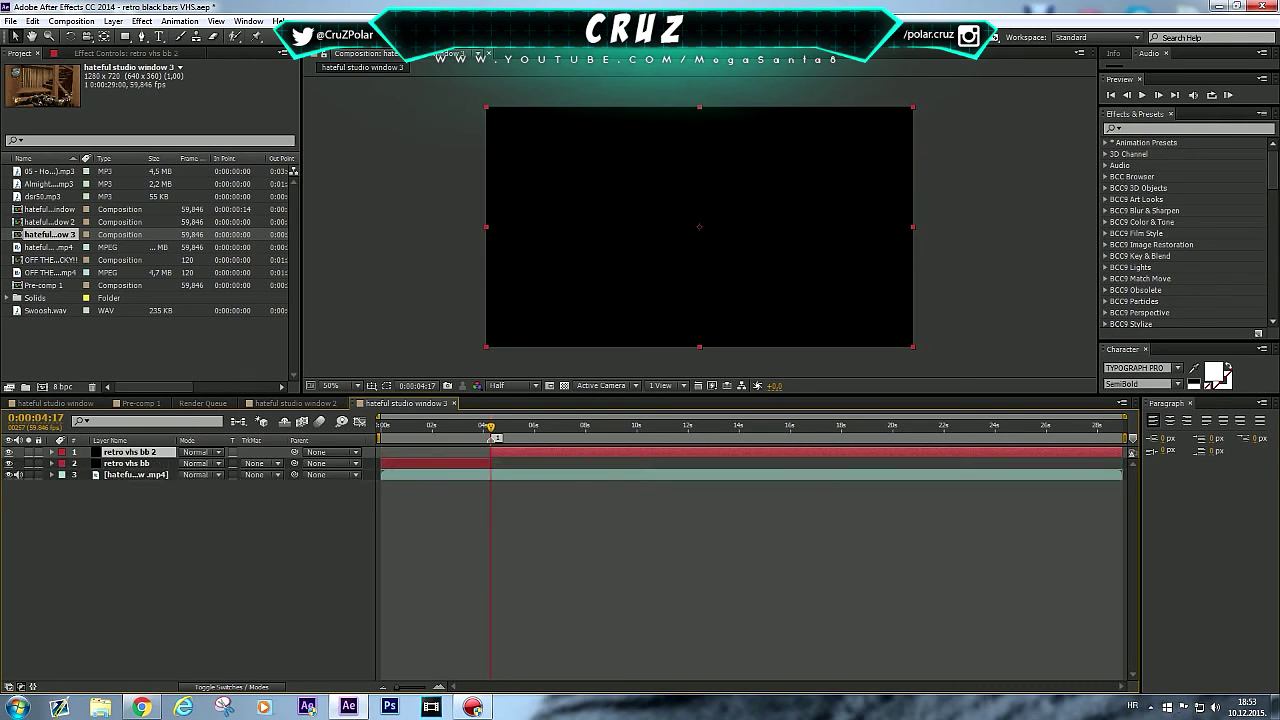
{"action": "key", "text": "Delete"}
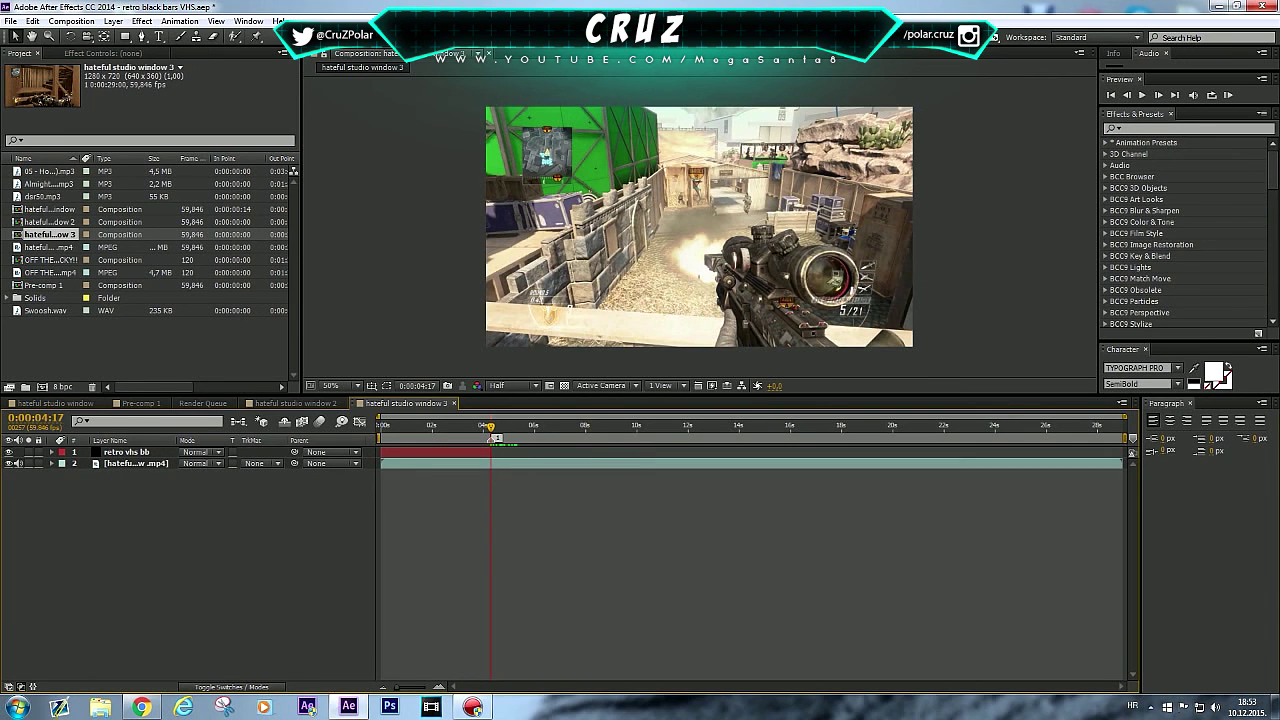
Step: Apply the CC Jaws effect to the retro vhs bb layer and set its Completion to 75%
{"action": "type", "text": "cc jaws"}
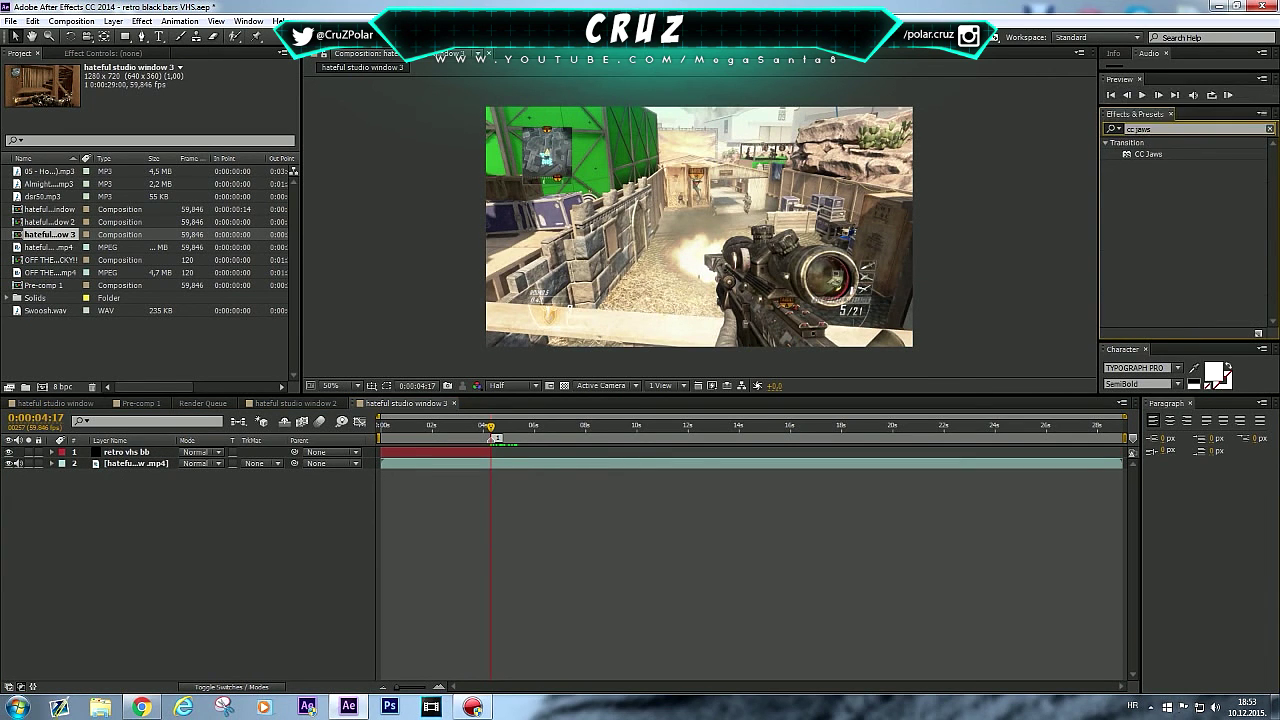
{"action": "left_click_drag", "start_coordinate": [1148, 154], "coordinate": [478, 427]}
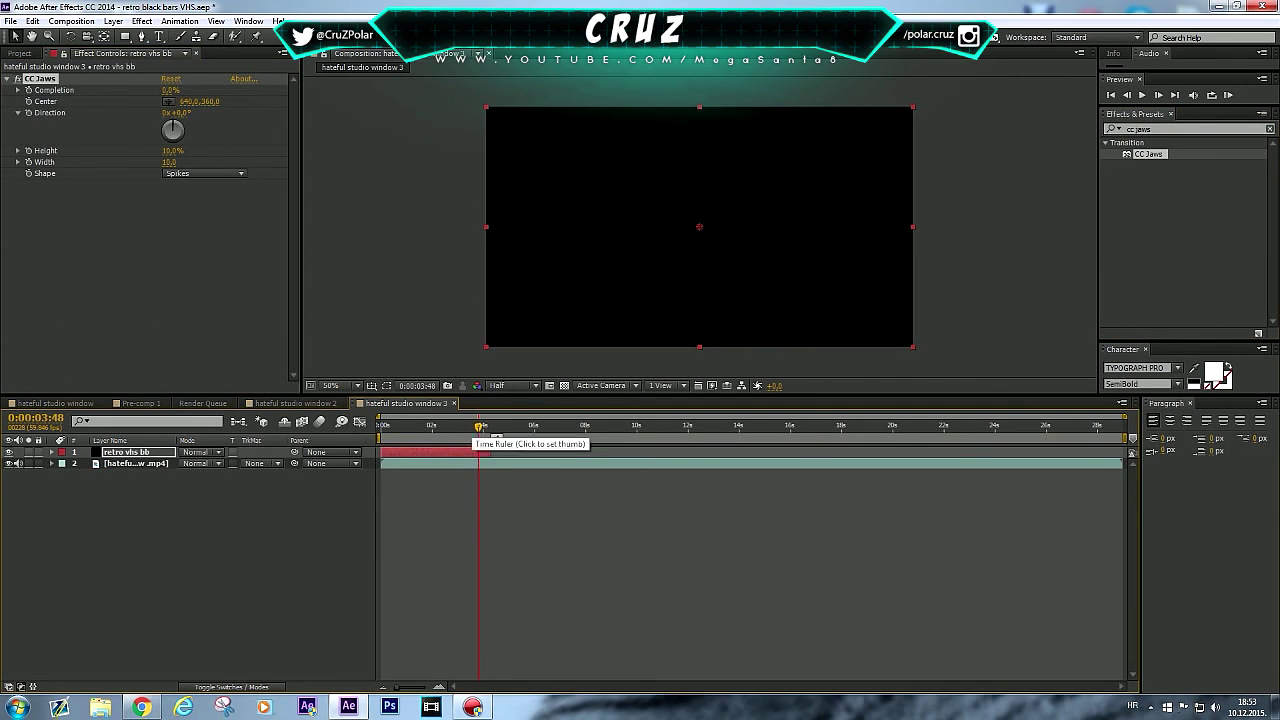
{"action": "left_click", "coordinate": [172, 90]}
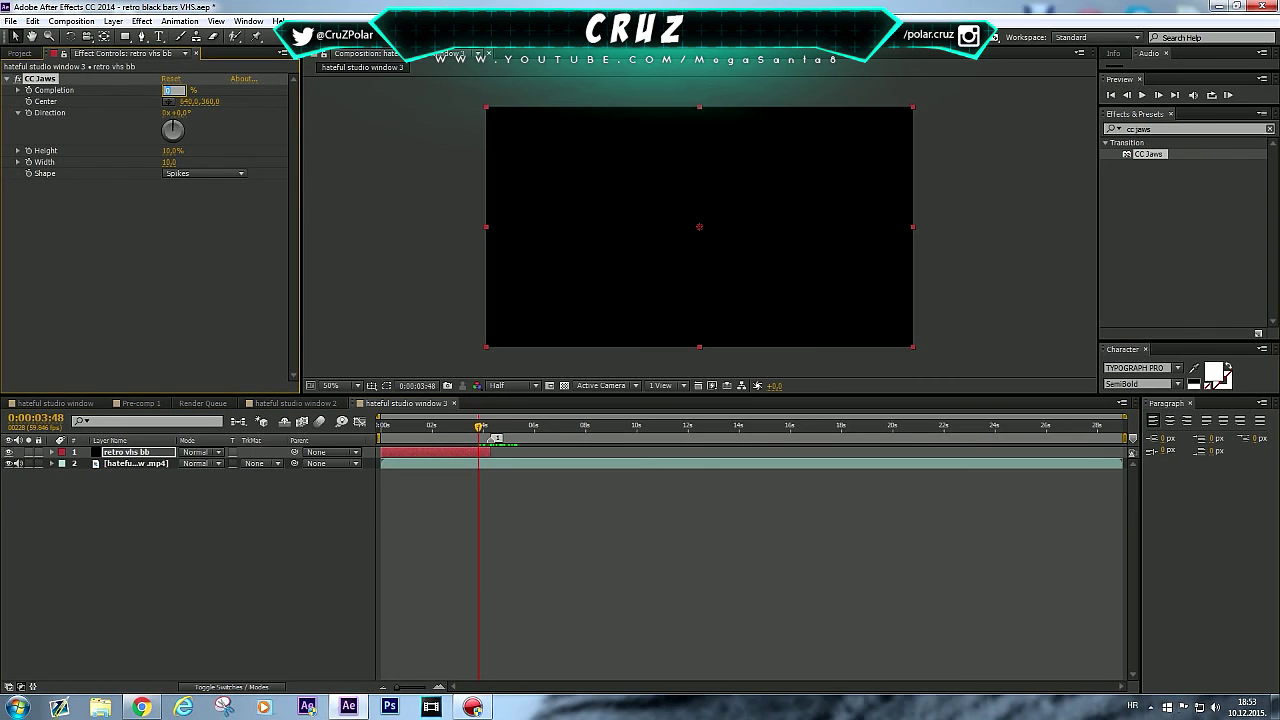
{"action": "type", "text": "75"}
{"action": "key", "text": "Return"}
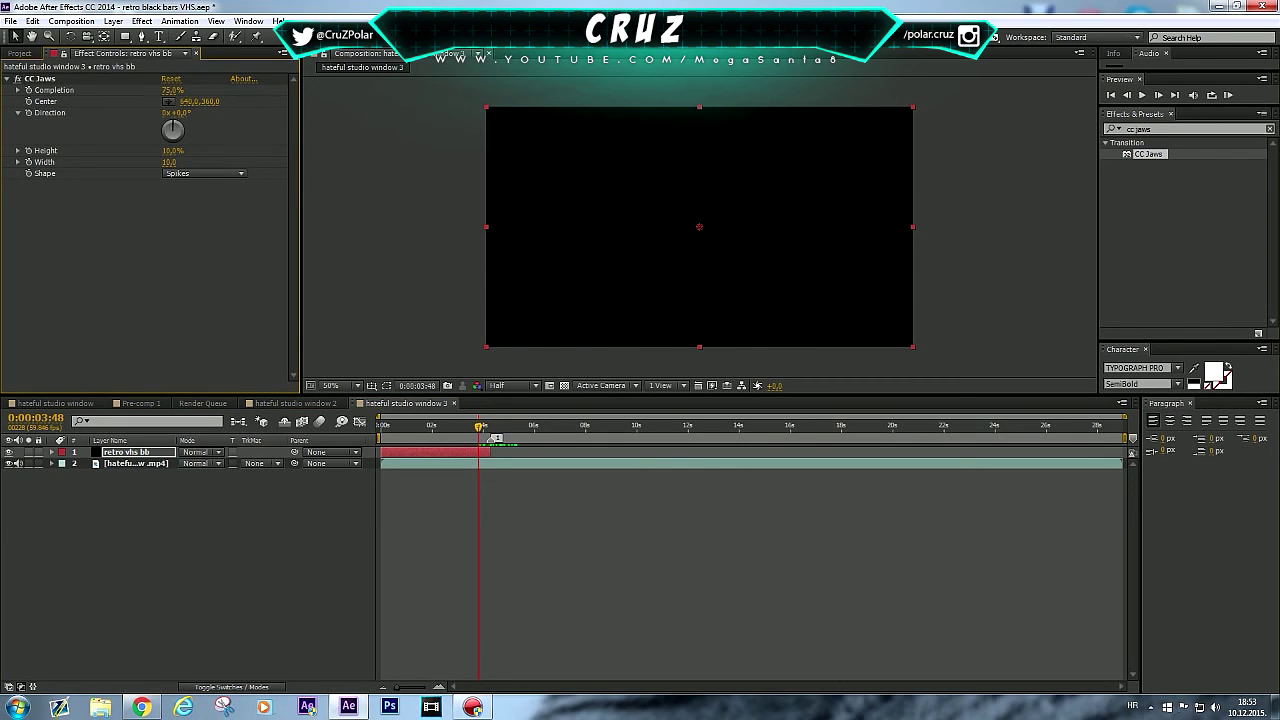
Step: Set the CC Jaws Direction to 90° and Height to 0% for straight vertical bars at both sides
{"action": "left_click", "coordinate": [180, 113]}
{"action": "type", "text": "90"}
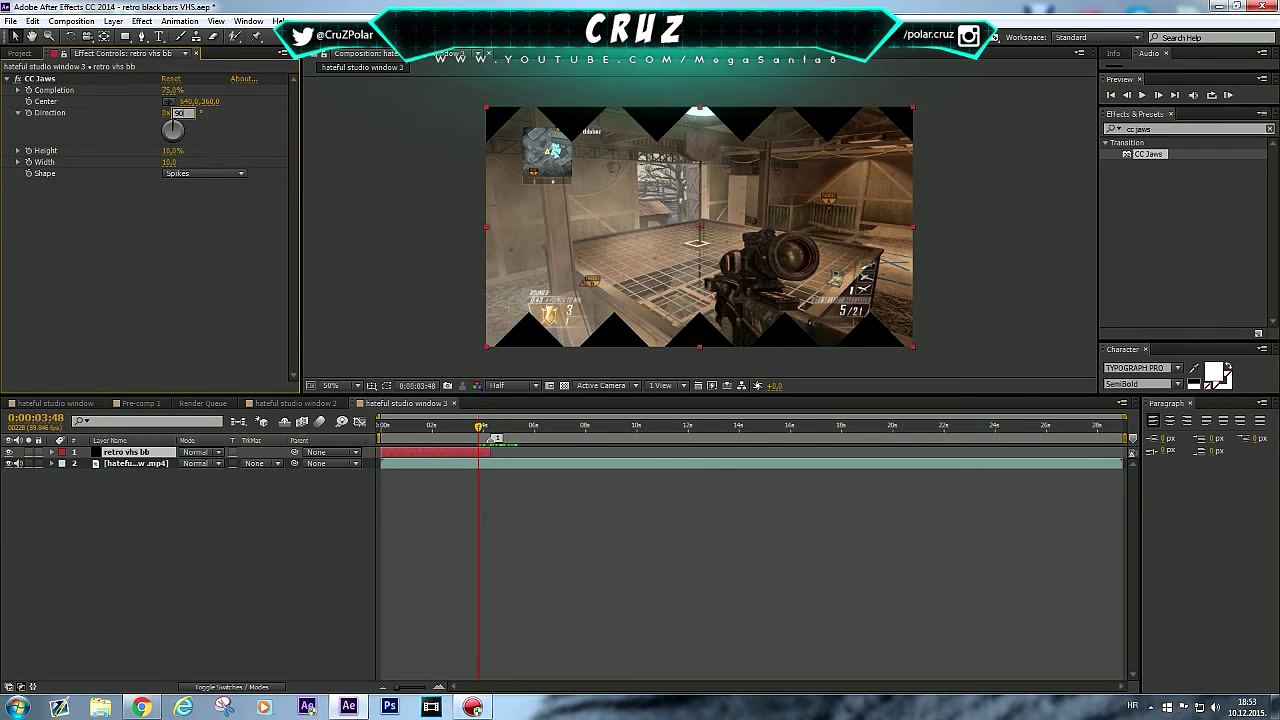
{"action": "key", "text": "Return"}
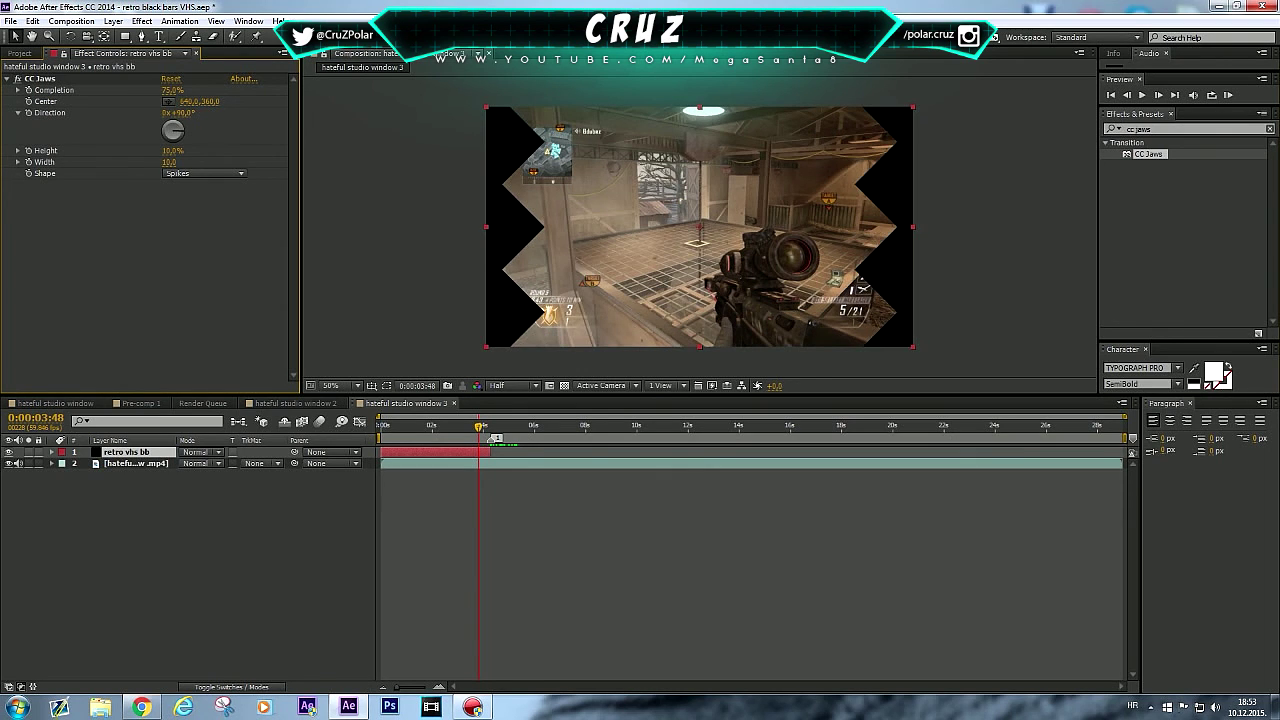
{"action": "left_click_drag", "start_coordinate": [171, 150], "coordinate": [140, 150]}
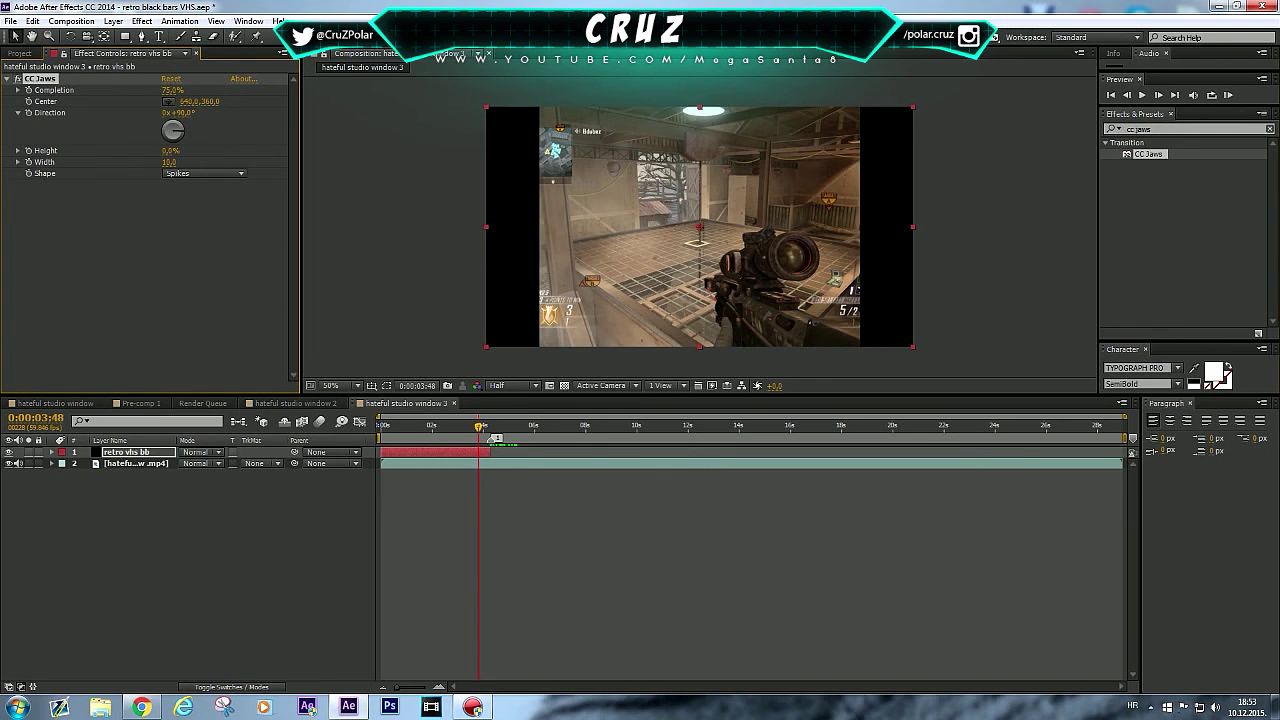
Step: Try a lower CC Jaws Completion for wider side bars, and return it to 75%
{"action": "mouse_move", "coordinate": [171, 90]}
{"action": "left_mouse_down"}
{"action": "mouse_move", "coordinate": [100, 90]}
{"action": "mouse_move", "coordinate": [186, 90]}
{"action": "mouse_move", "coordinate": [156, 90]}
{"action": "left_mouse_up"}
{"action": "left_click", "coordinate": [165, 90]}
{"action": "type", "text": "75"}
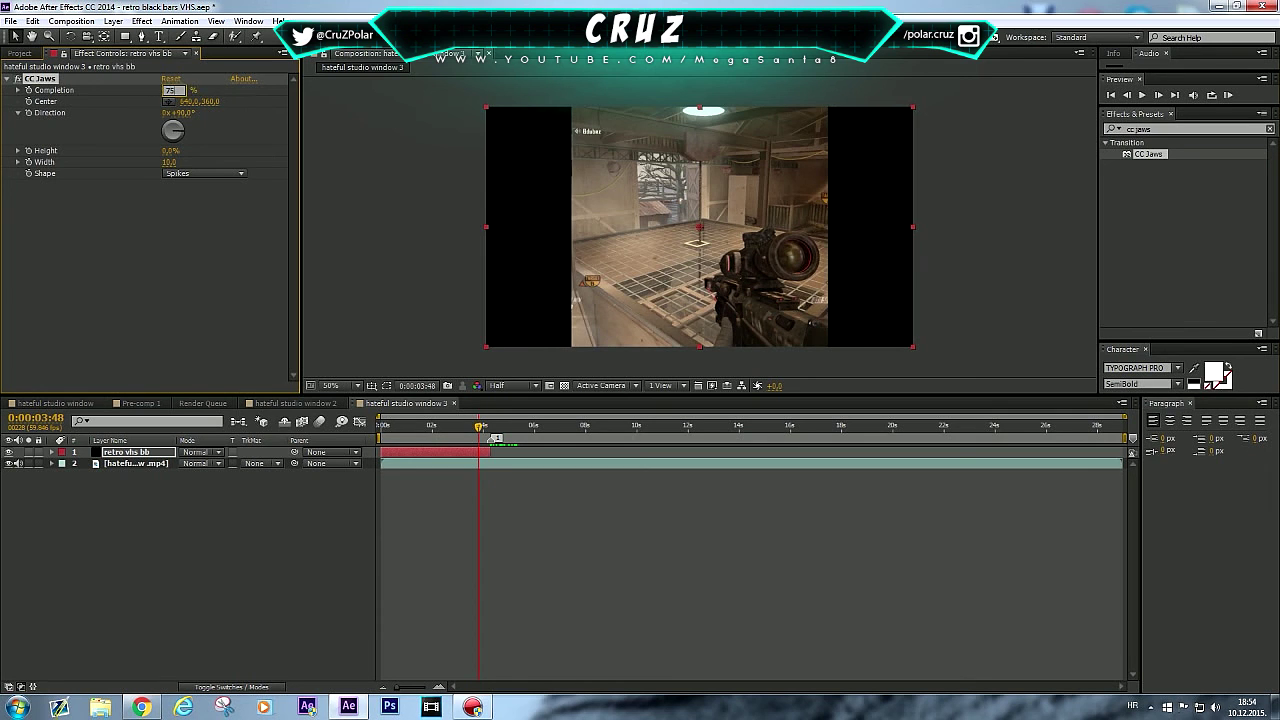
{"action": "key", "text": "Return"}
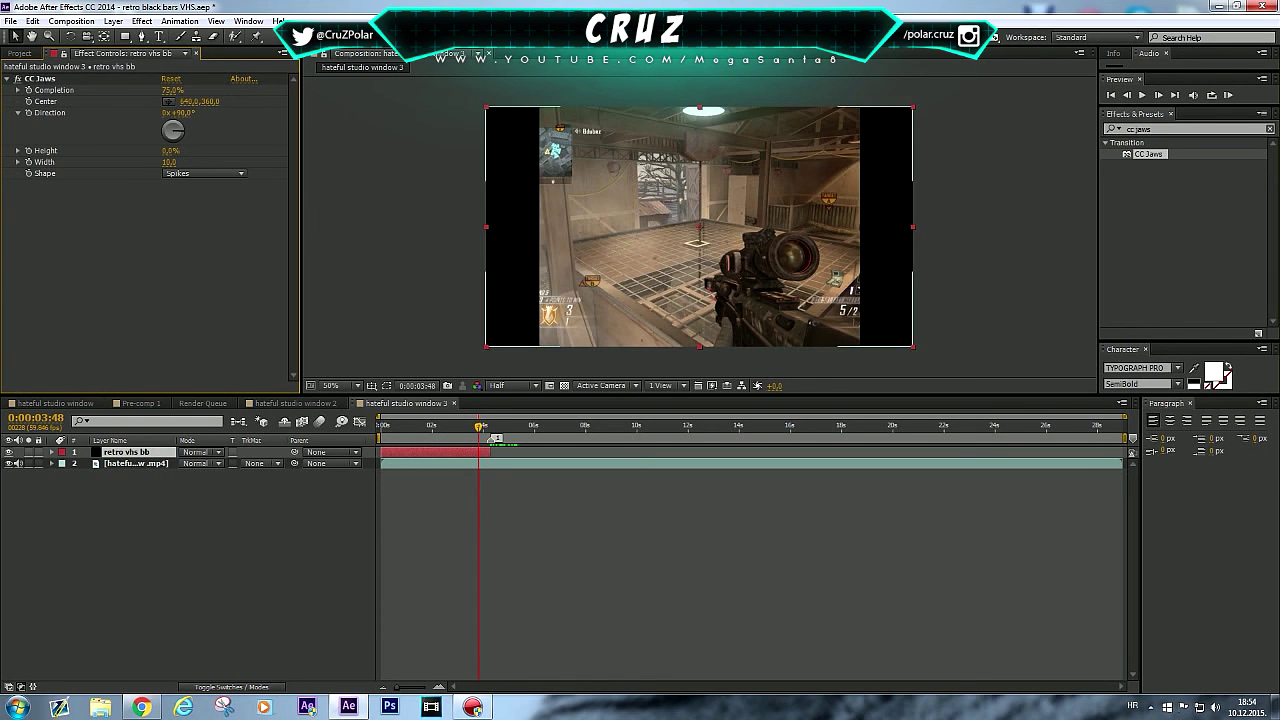
Step: Create a second full-frame black solid named "reg bb" above the retro vhs bb layer
{"action": "left_click_drag", "start_coordinate": [478, 427], "coordinate": [487, 427]}
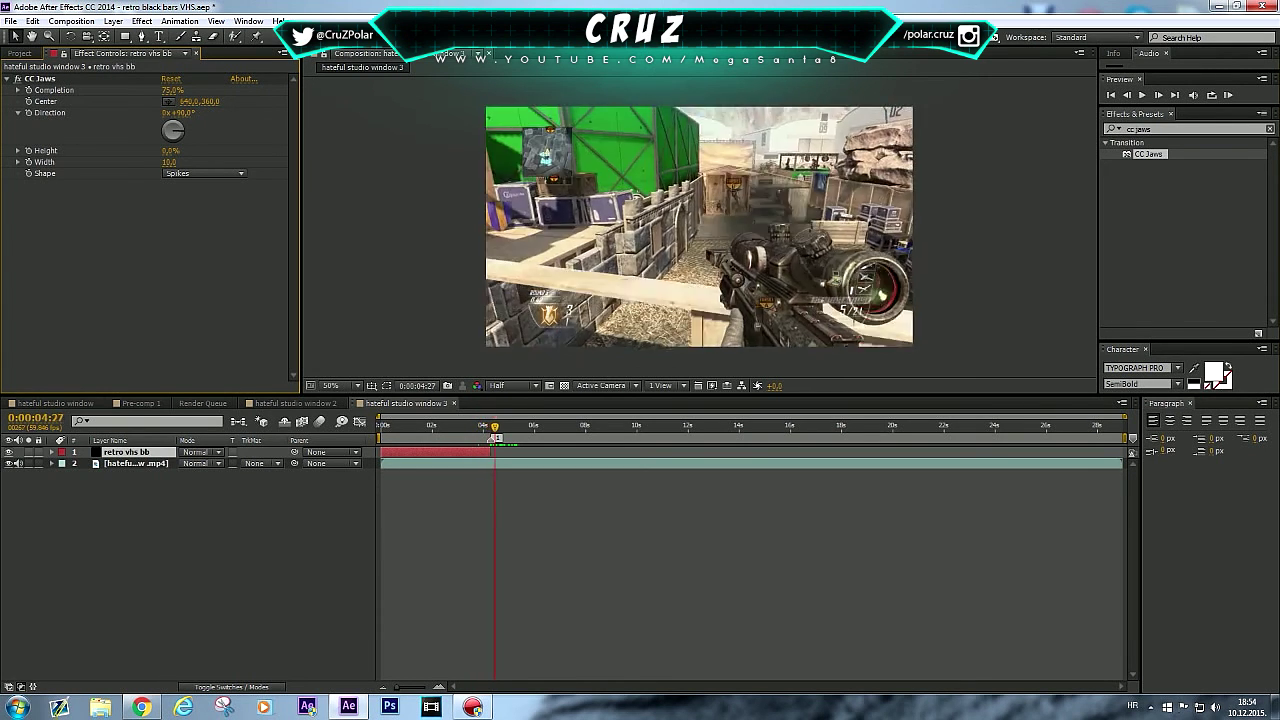
{"action": "right_click", "coordinate": [176, 399]}
{"action": "mouse_move", "coordinate": [230, 406]}
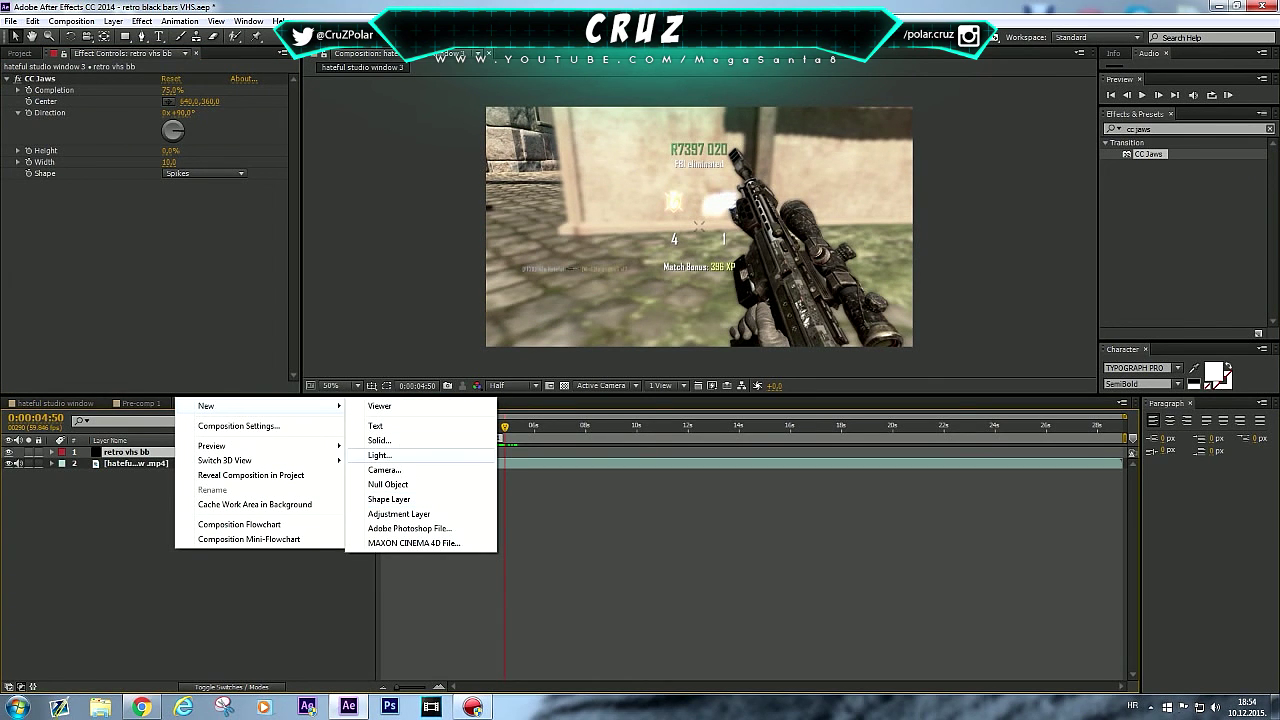
{"action": "left_click", "coordinate": [379, 440]}
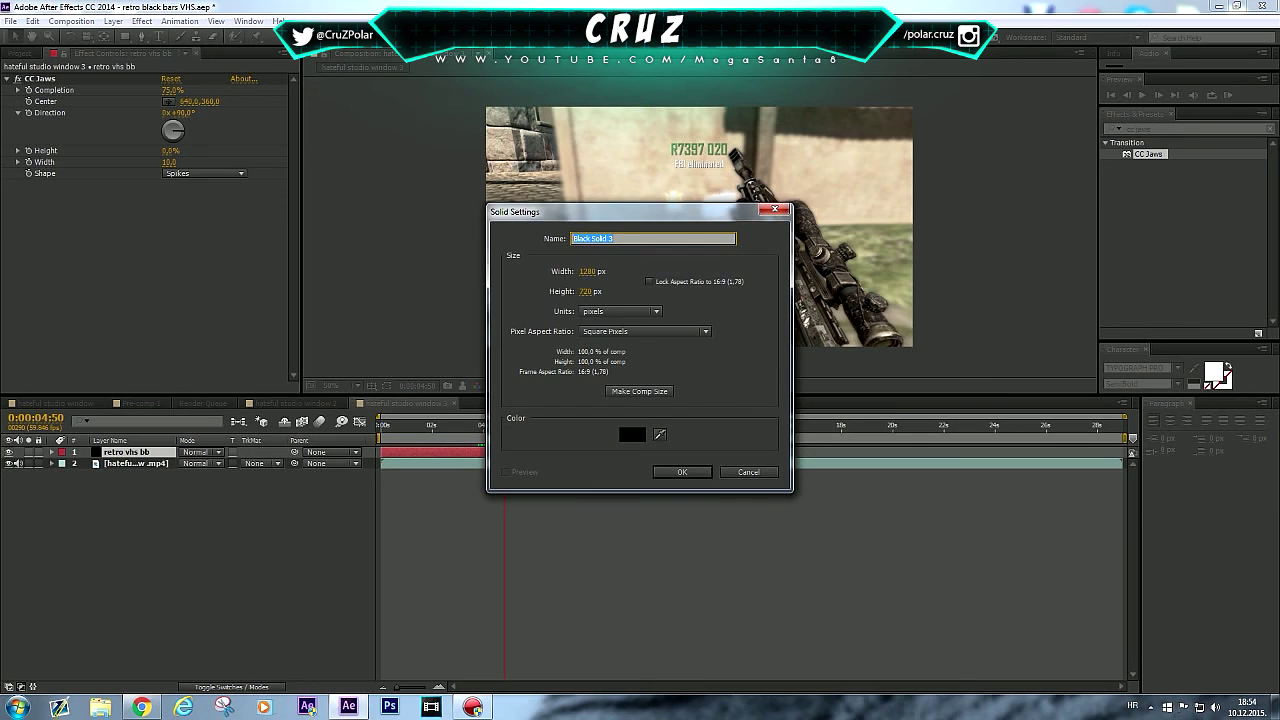
{"action": "type", "text": "reg bb"}
{"action": "key", "text": "Return"}
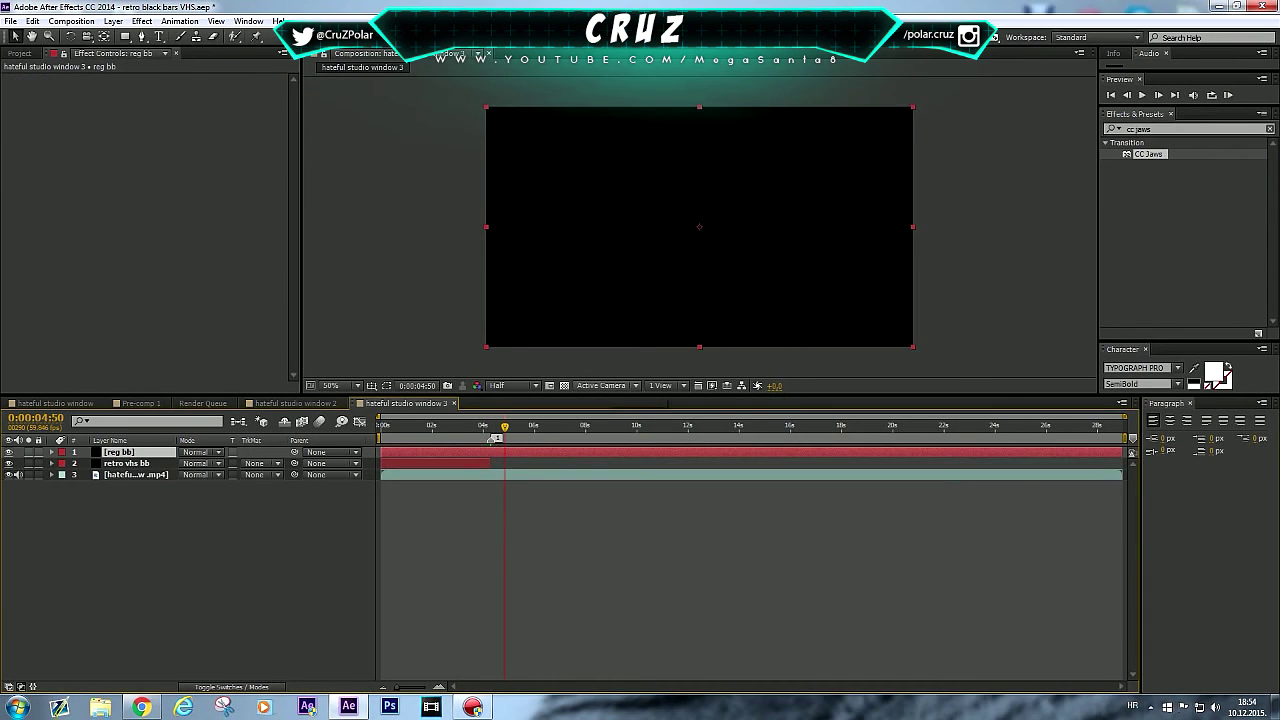
Step: Apply the CC Jaws effect to the reg bb solid with the playhead at 0:00:03:23
{"action": "key", "text": "equal"}
{"action": "key", "text": "equal"}
{"action": "key", "text": "equal"}
{"action": "key", "text": "equal"}
{"action": "key", "text": "minus"}
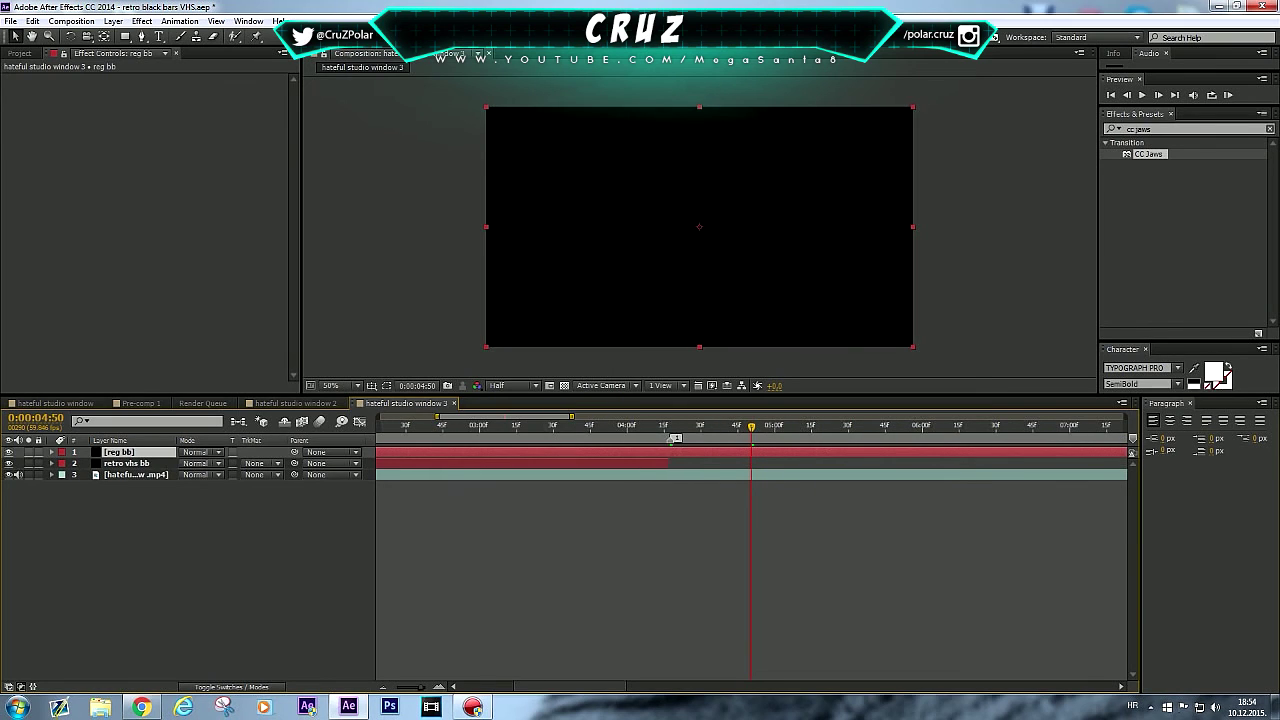
{"action": "key", "text": "minus"}
{"action": "left_click", "coordinate": [623, 426]}
{"action": "left_click_drag", "start_coordinate": [1147, 154], "coordinate": [720, 451]}
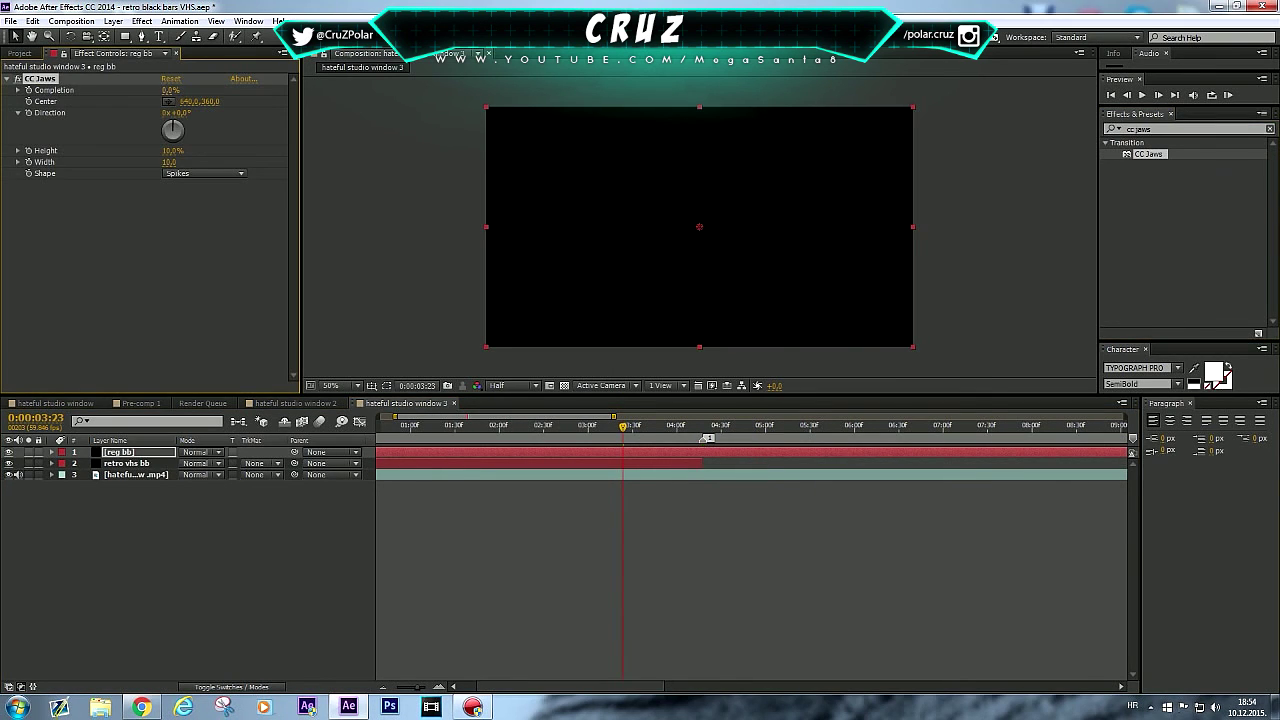
Step: Set the reg bb layer's CC Jaws Completion to 86% and Height to 0% for straight horizontal bars
{"action": "left_click", "coordinate": [172, 90]}
{"action": "type", "text": "85"}
{"action": "key", "text": "Return"}
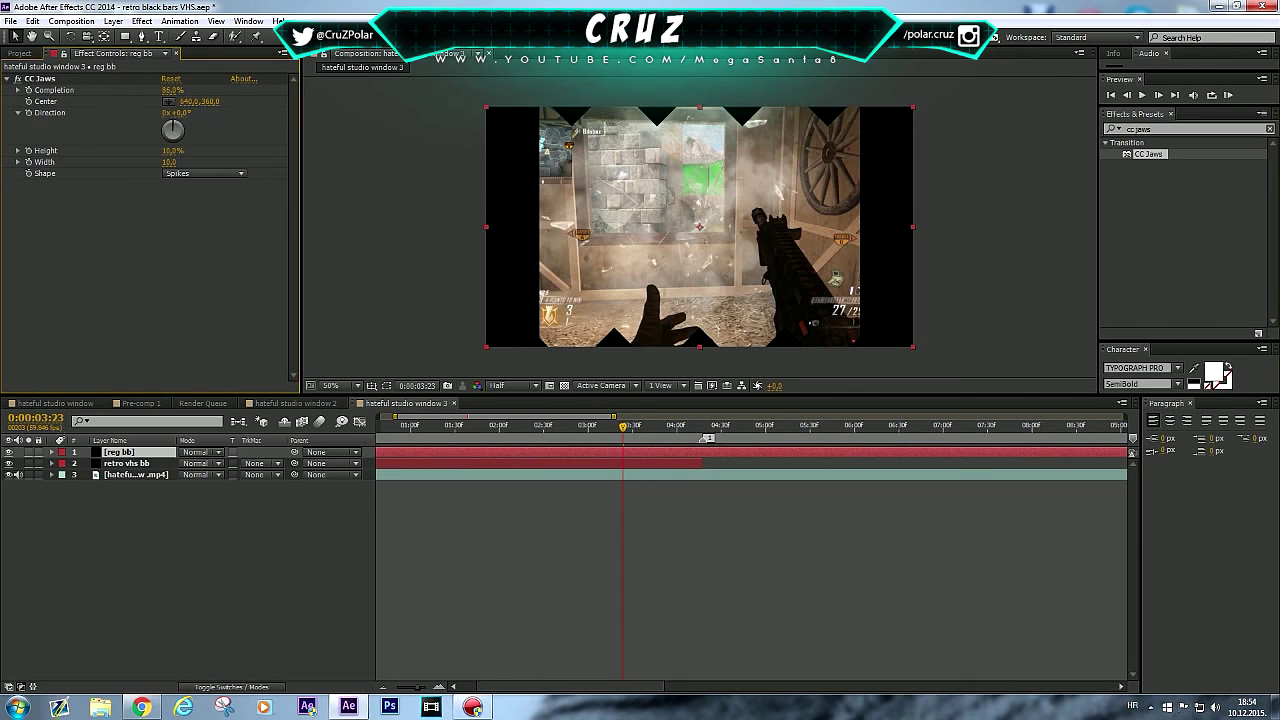
{"action": "left_click_drag", "start_coordinate": [172, 150], "coordinate": [130, 150]}
Step: Split the reg bb layer at the 0:00:04:17 marker and delete the part before it
{"action": "key", "text": "minus"}
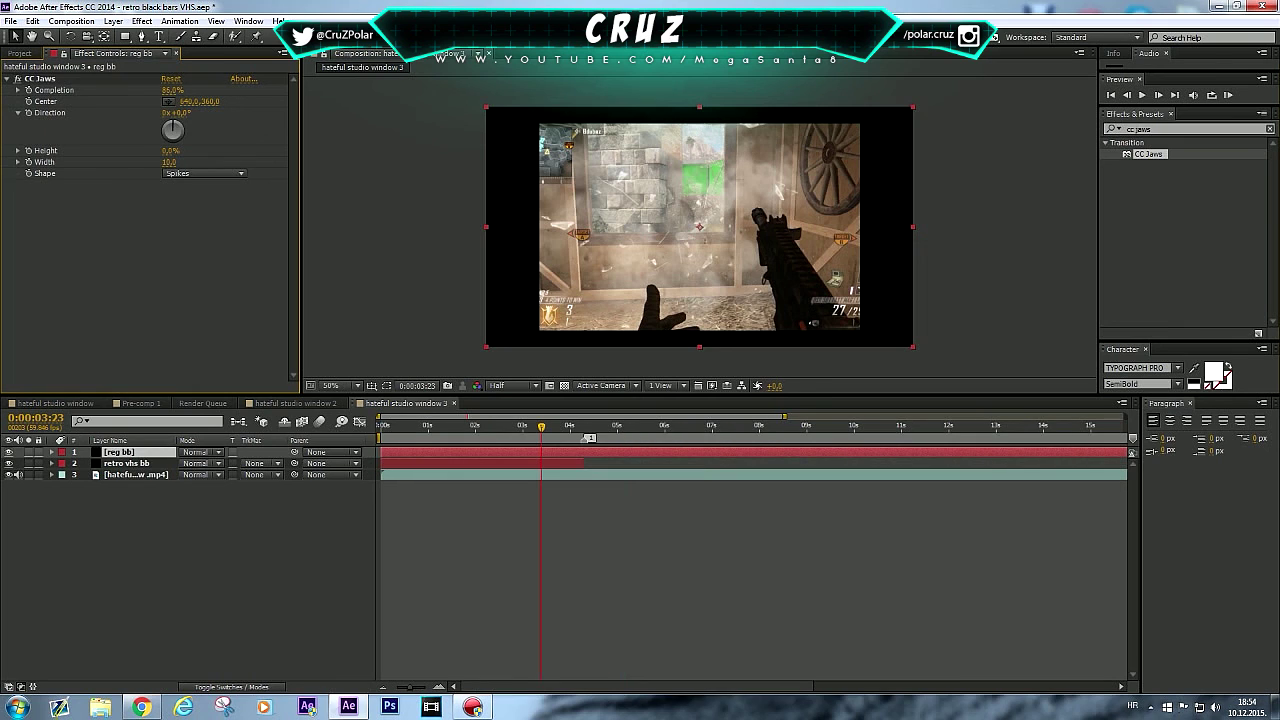
{"action": "left_click_drag", "start_coordinate": [541, 427], "coordinate": [504, 427]}
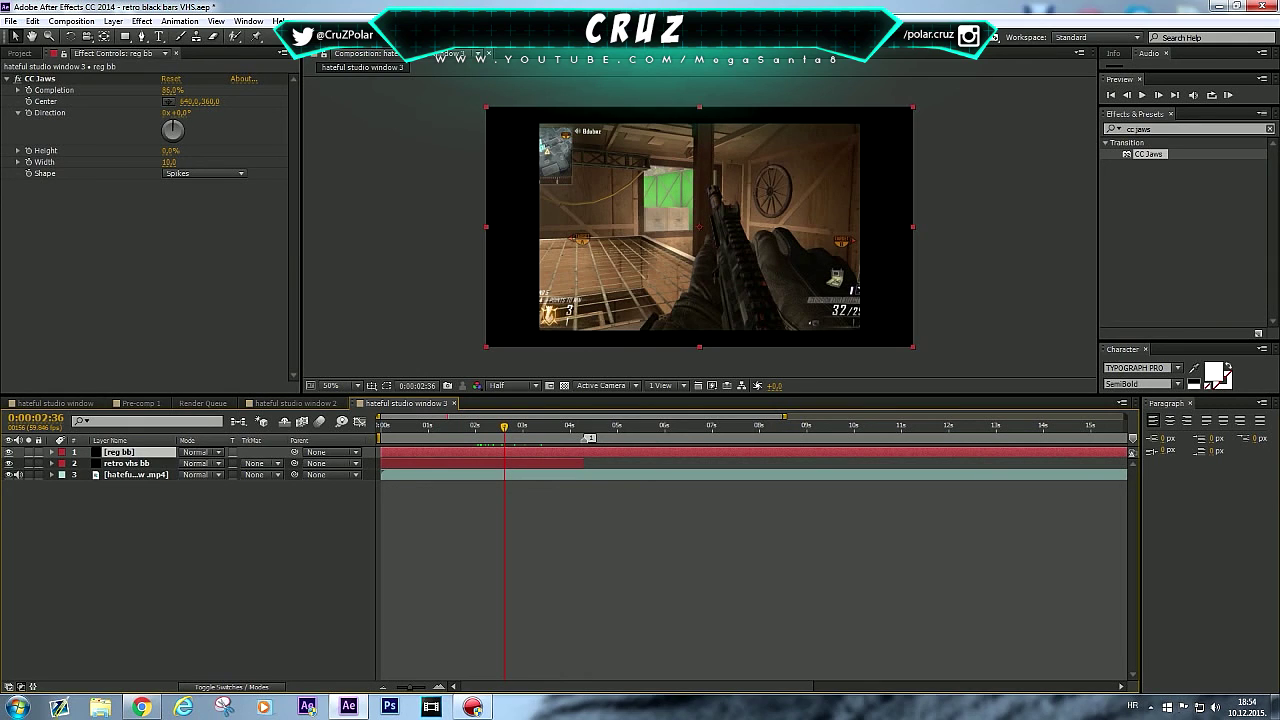
{"action": "left_click_drag", "start_coordinate": [504, 427], "coordinate": [585, 427]}
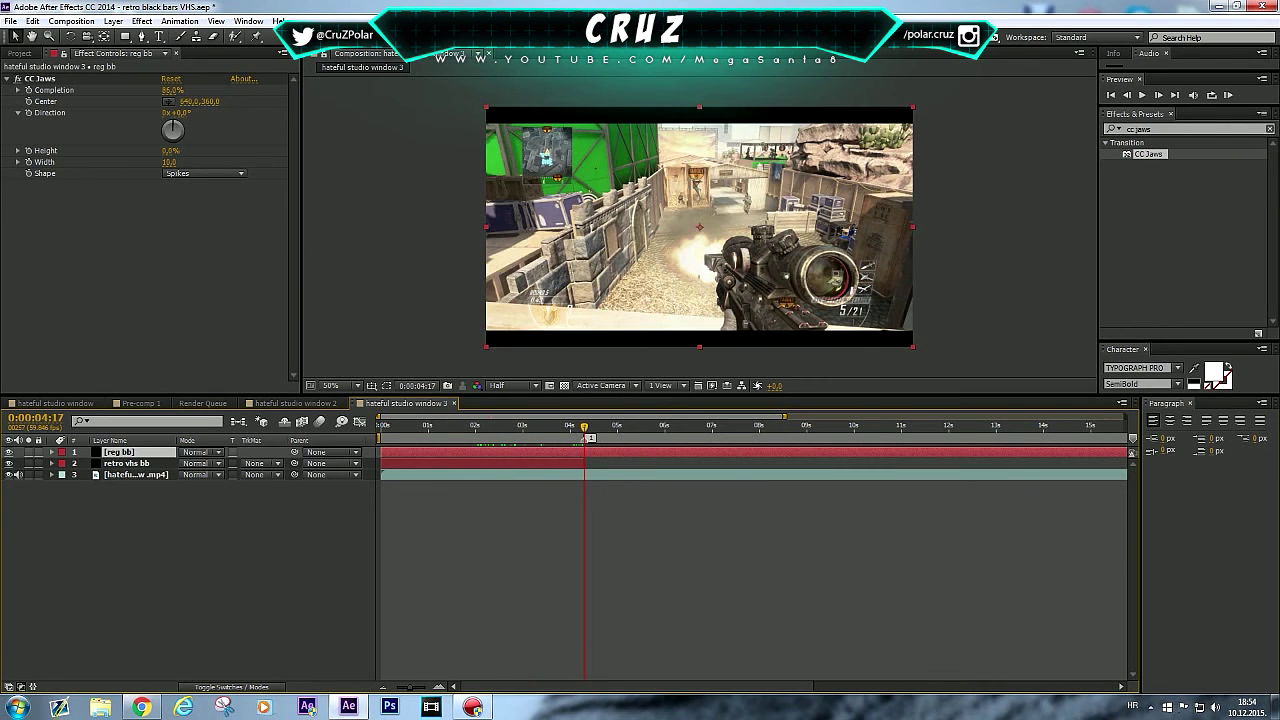
{"action": "key", "text": "ctrl+shift+d"}
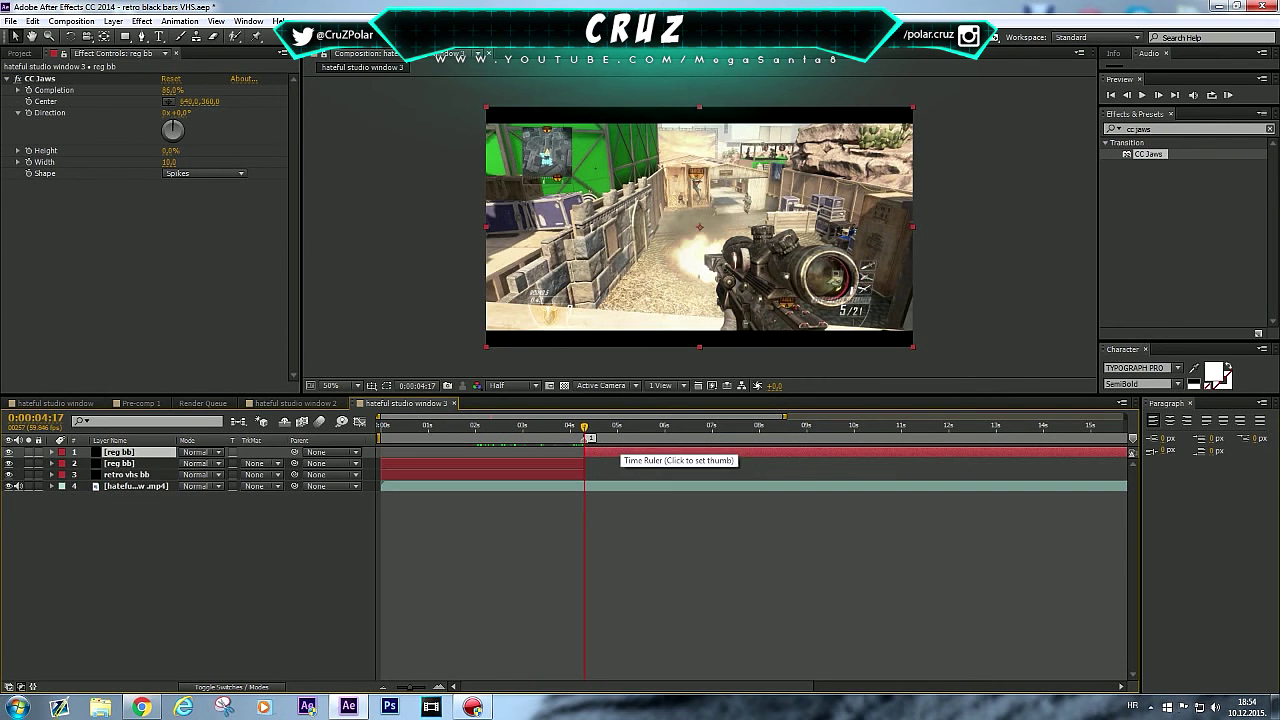
{"action": "left_click", "coordinate": [500, 463]}
{"action": "key", "text": "Delete"}
Step: Preview the composition's bars from the start, and select the gameplay footage layer at 0:00:04:18
{"action": "left_click_drag", "start_coordinate": [410, 687], "coordinate": [408, 687]}
{"action": "key", "text": "minus"}
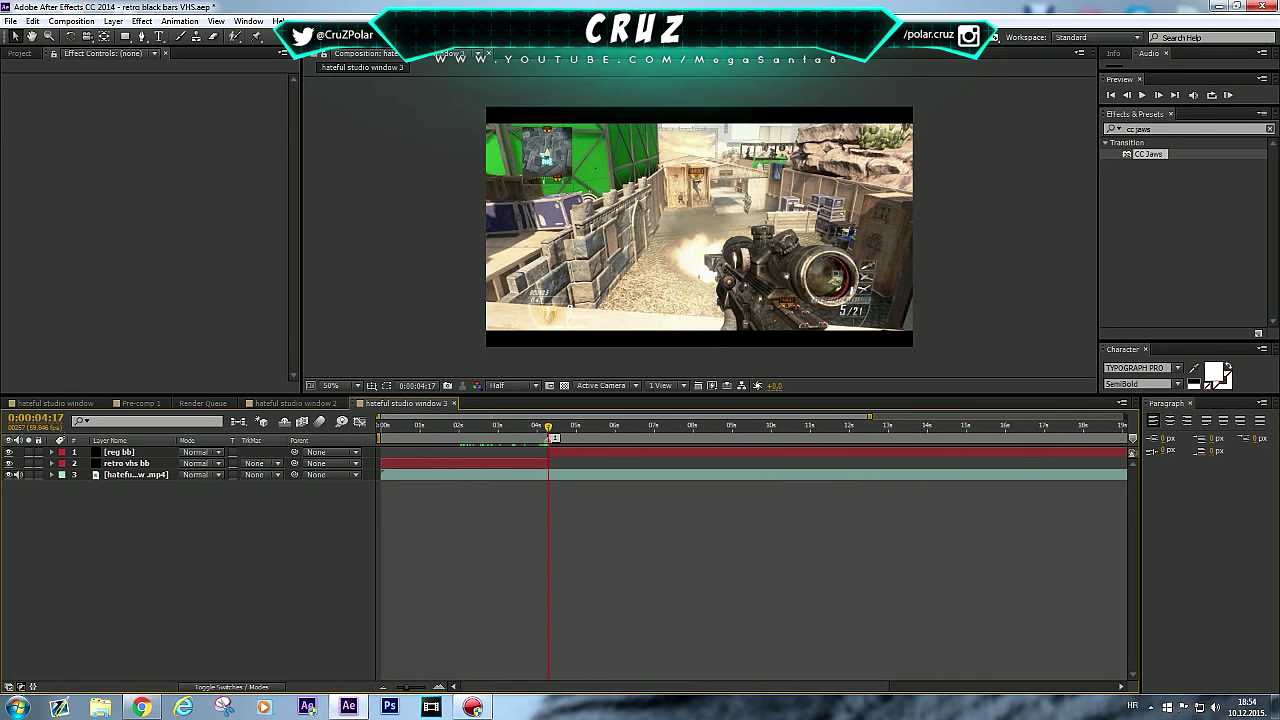
{"action": "key", "text": "KP_0"}
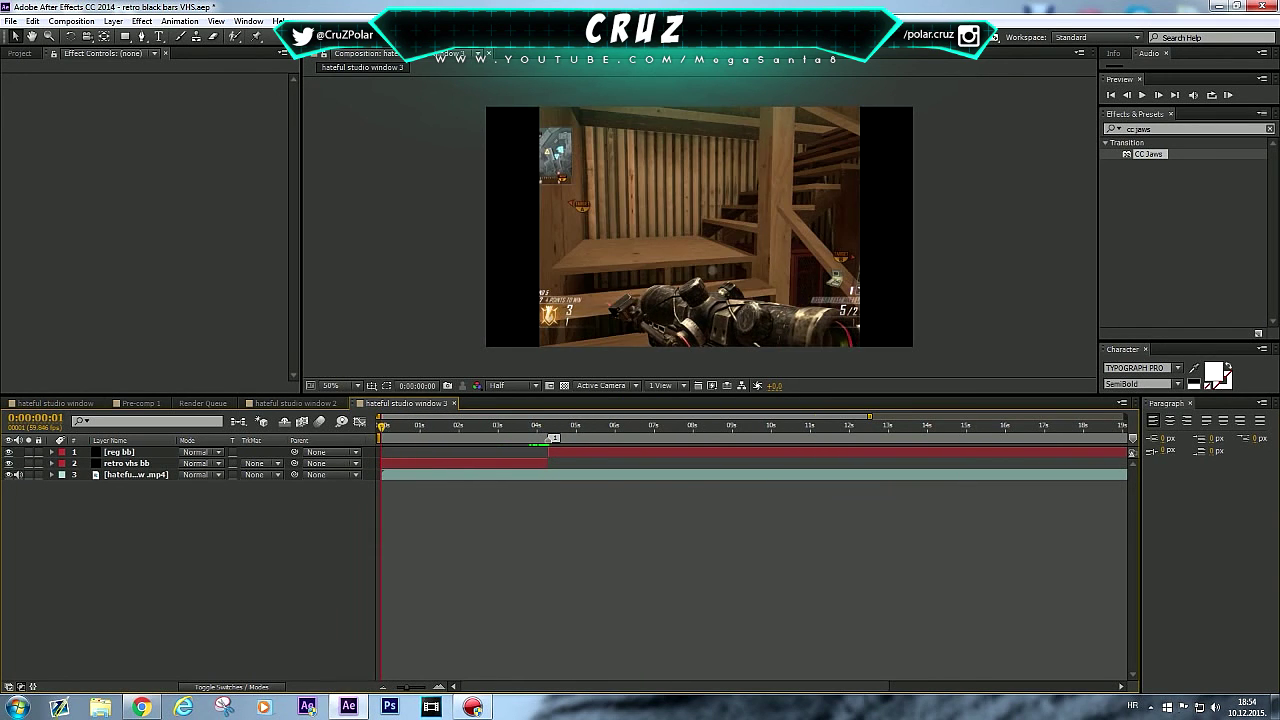
{"action": "right_click", "coordinate": [147, 588]}
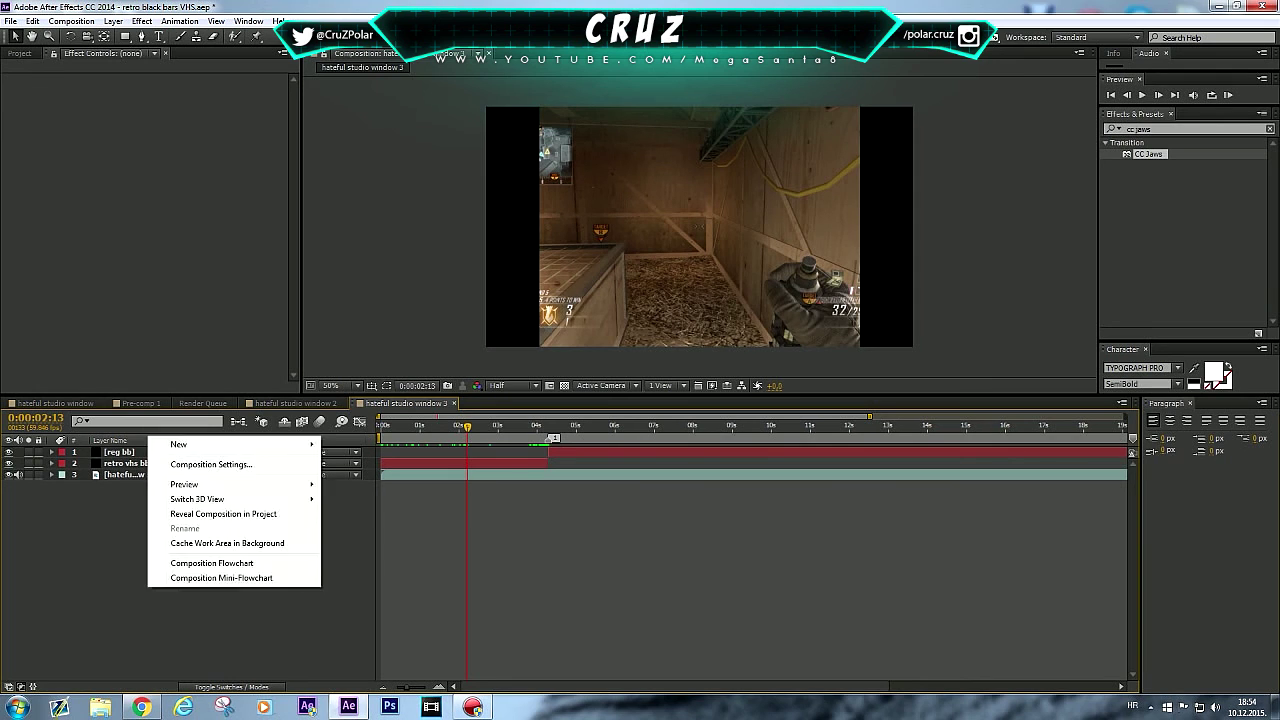
{"action": "left_click", "coordinate": [137, 474]}
{"action": "left_click_drag", "start_coordinate": [467, 427], "coordinate": [549, 427]}
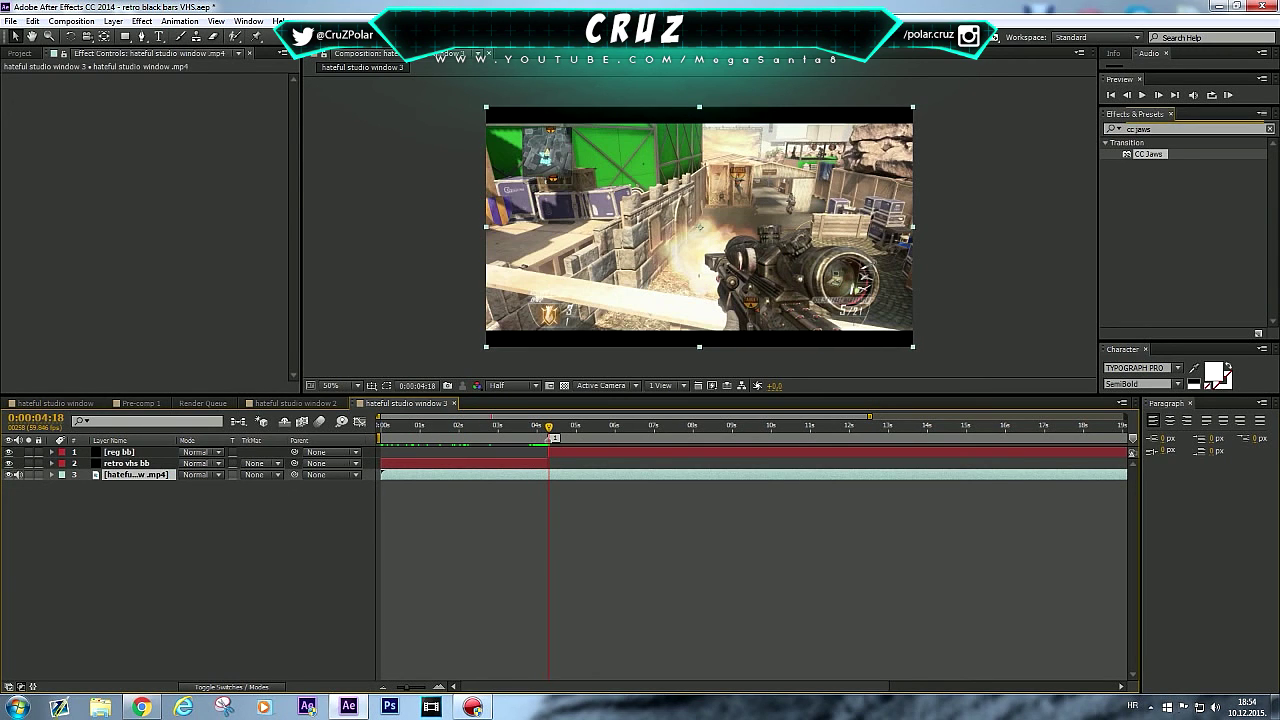
Step: Create a new adjustment layer with the playhead at 0:00:04:17 and place it between the retro vhs bb layer and the gameplay footage
{"action": "left_click", "coordinate": [1190, 129]}
{"action": "left_click", "coordinate": [190, 570]}
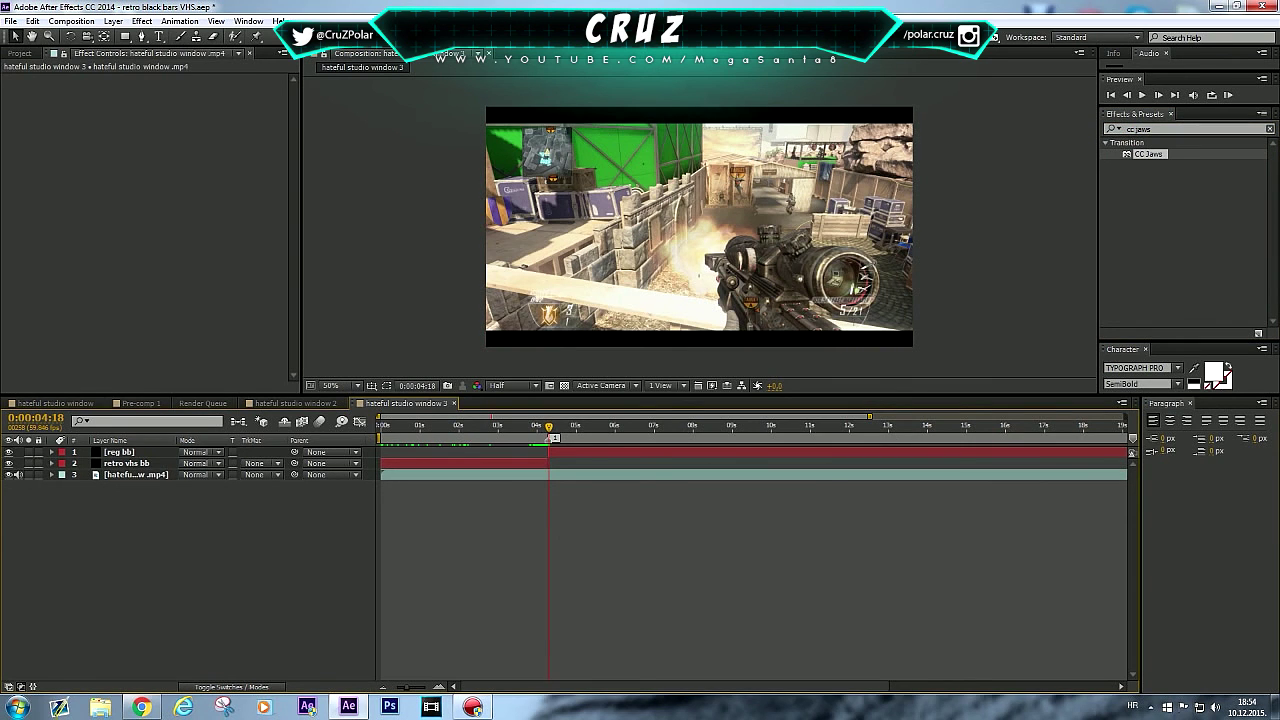
{"action": "key", "text": "Page_Up"}
{"action": "right_click", "coordinate": [227, 400]}
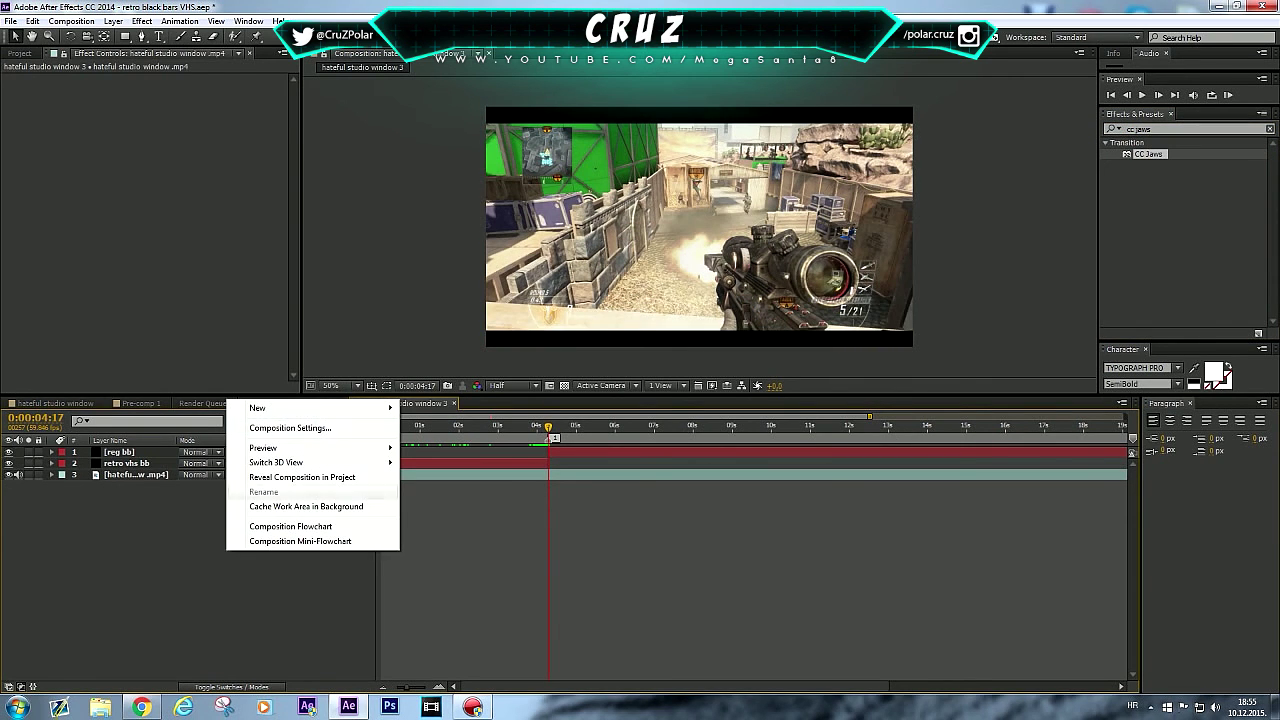
{"action": "mouse_move", "coordinate": [258, 408]}
{"action": "left_click", "coordinate": [450, 515]}
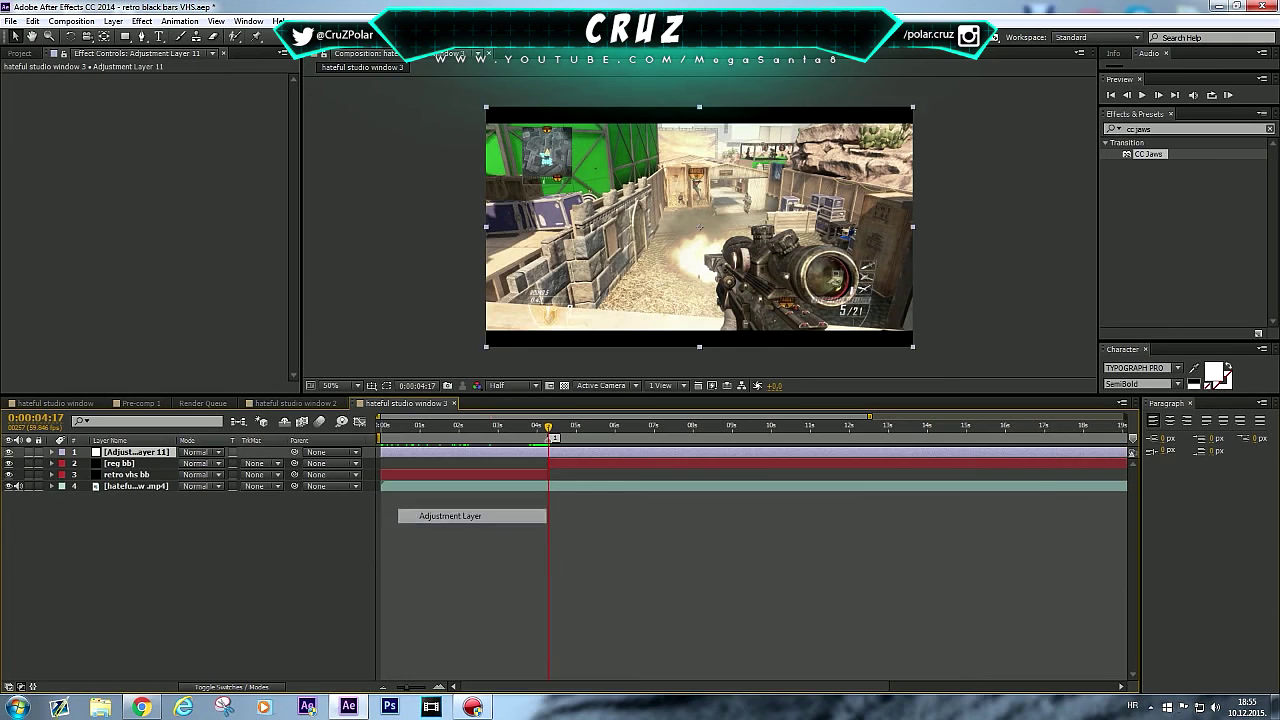
{"action": "left_click_drag", "start_coordinate": [136, 452], "coordinate": [136, 480]}
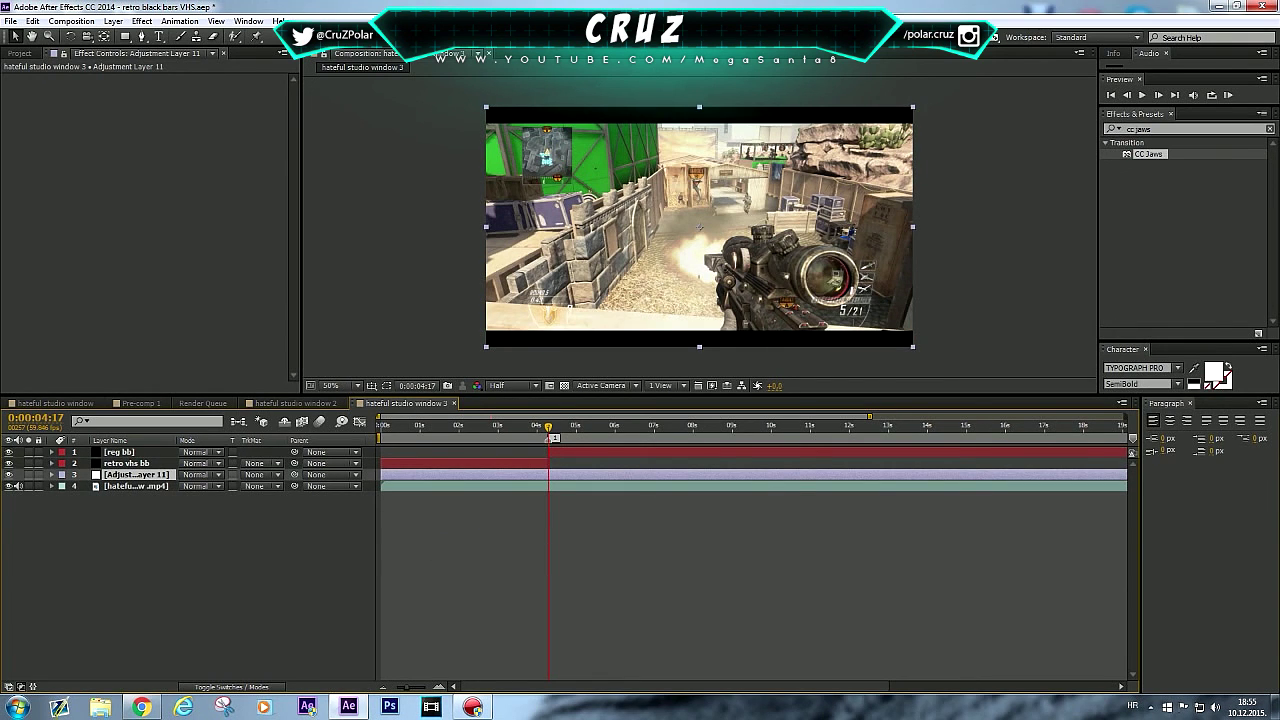
Step: Split the adjustment layer at the 0:00:04:17 marker and delete the part after it
{"action": "key", "text": "semicolon"}
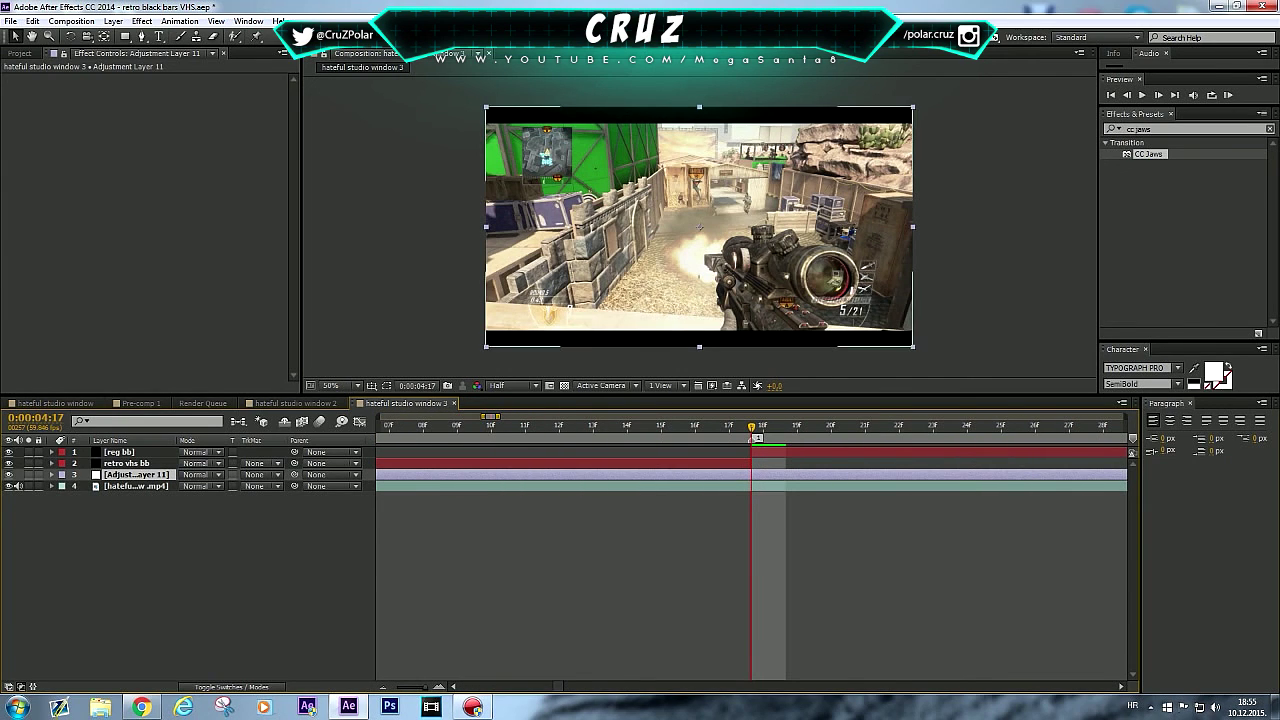
{"action": "key", "text": "ctrl+shift+d"}
{"action": "key", "text": "ctrl+shift+a"}
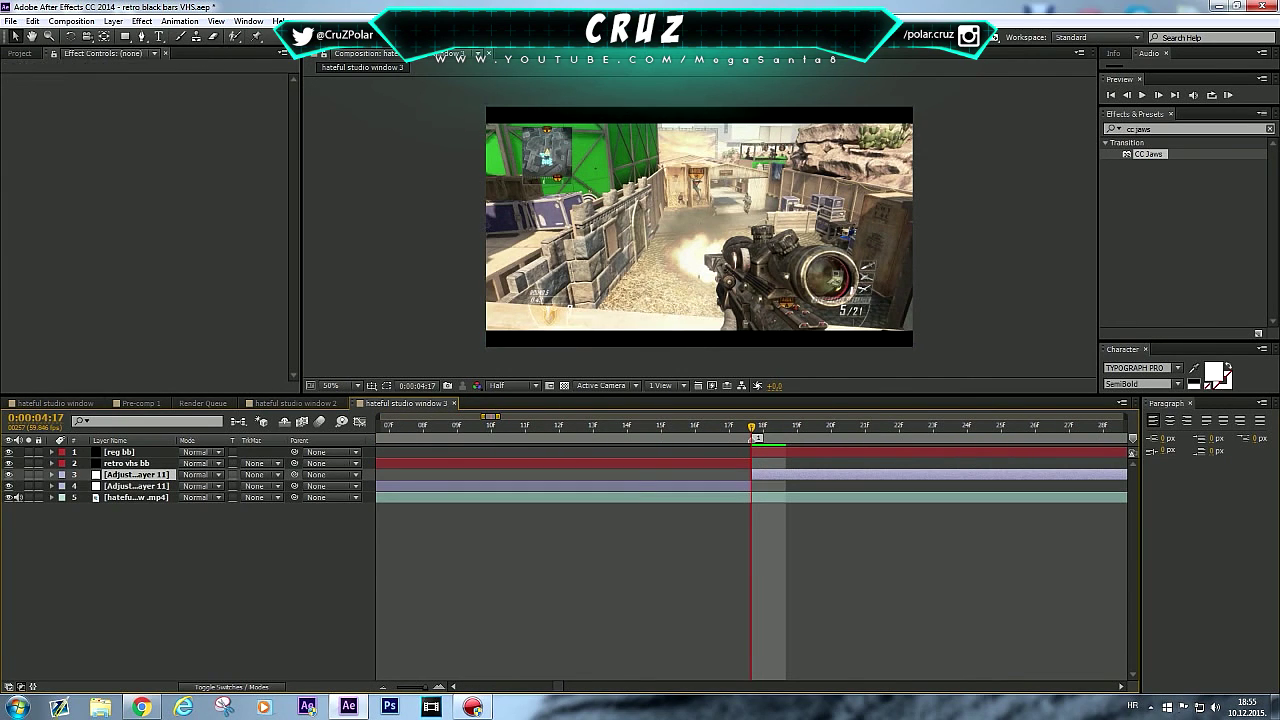
{"action": "key", "text": "Delete"}
{"action": "key", "text": "semicolon"}
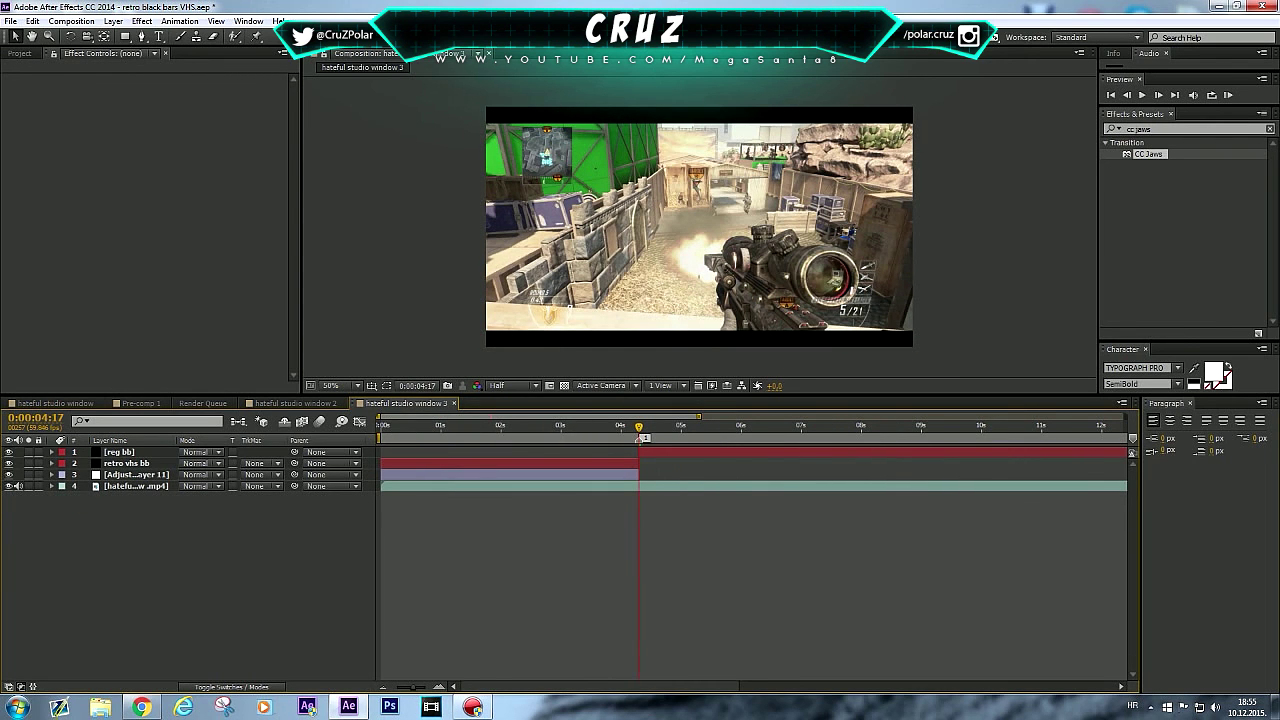
Step: Find the Sapphire S_TVDamage effect and apply it to the adjustment layer, with the playhead at 0:00:02:43
{"action": "left_click_drag", "start_coordinate": [639, 427], "coordinate": [529, 427]}
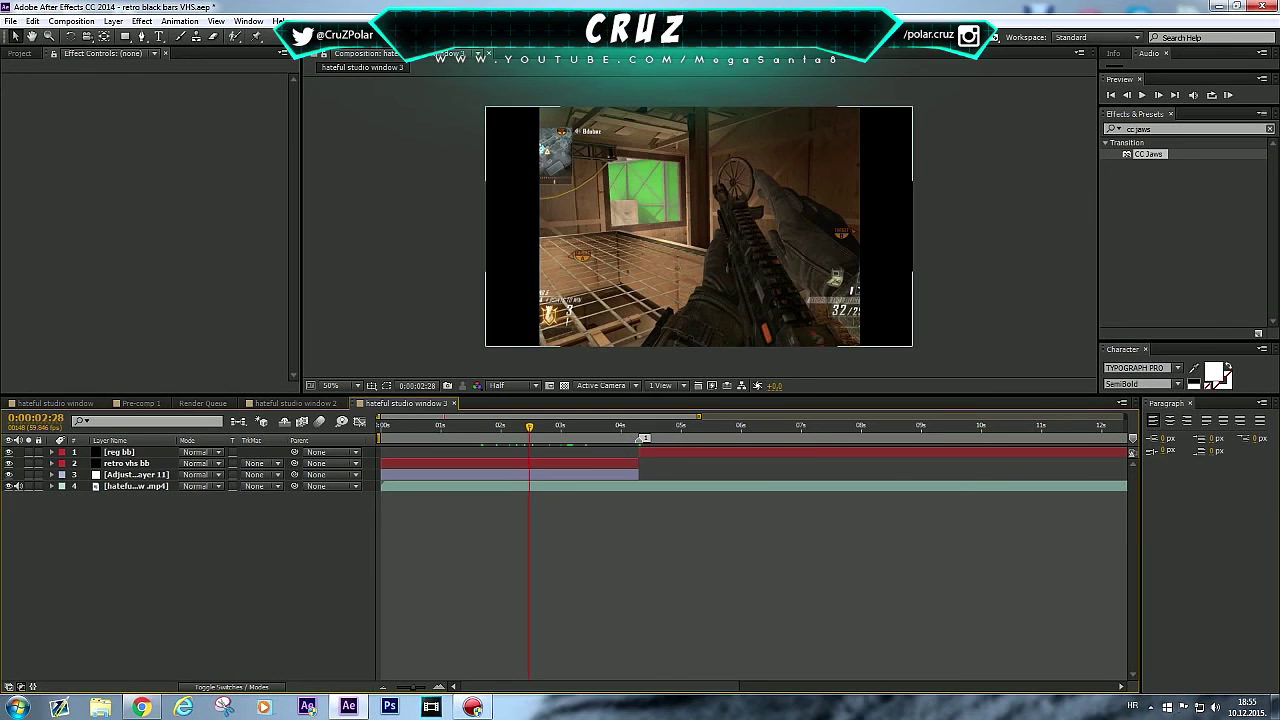
{"action": "left_click", "coordinate": [509, 474]}
{"action": "left_click", "coordinate": [509, 463]}
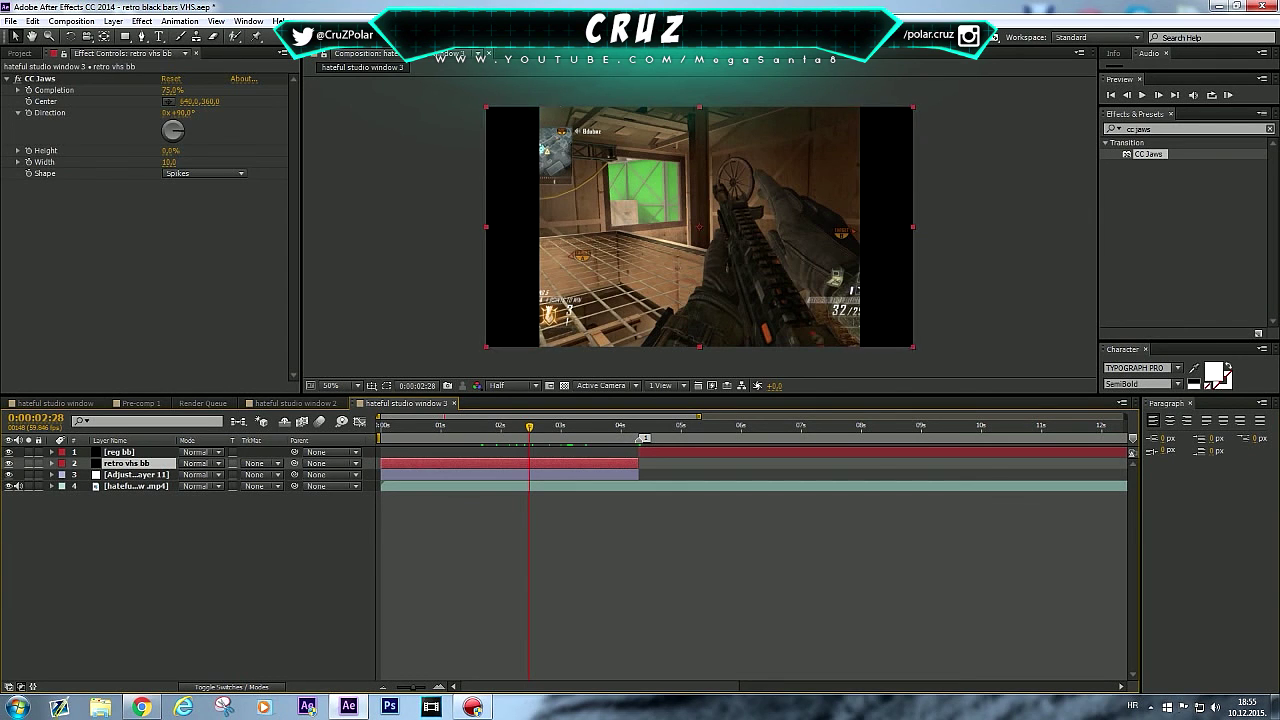
{"action": "key", "text": "space"}
{"action": "key", "text": "space"}
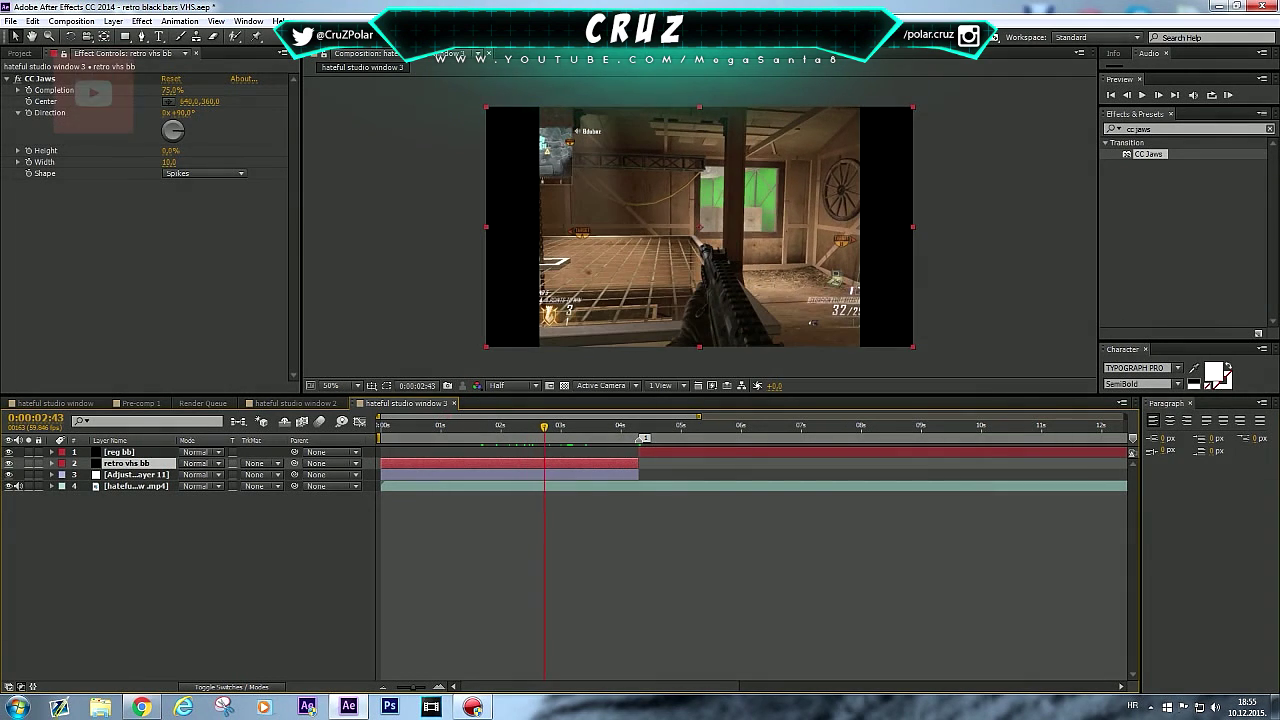
{"action": "left_click", "coordinate": [1190, 129]}
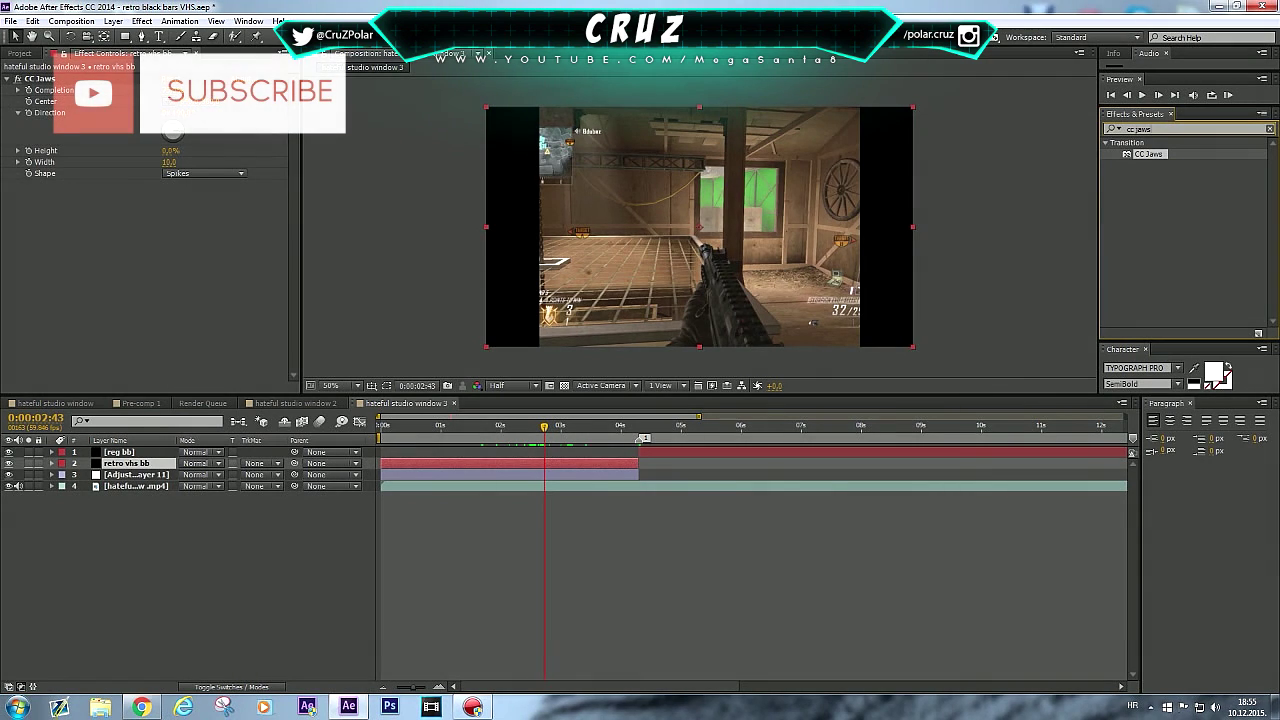
{"action": "key", "text": "BackSpace"}
{"action": "key", "text": "BackSpace"}
{"action": "key", "text": "BackSpace"}
{"action": "key", "text": "BackSpace"}
{"action": "key", "text": "BackSpace"}
{"action": "key", "text": "BackSpace"}
{"action": "key", "text": "BackSpace"}
{"action": "type", "text": "s"}
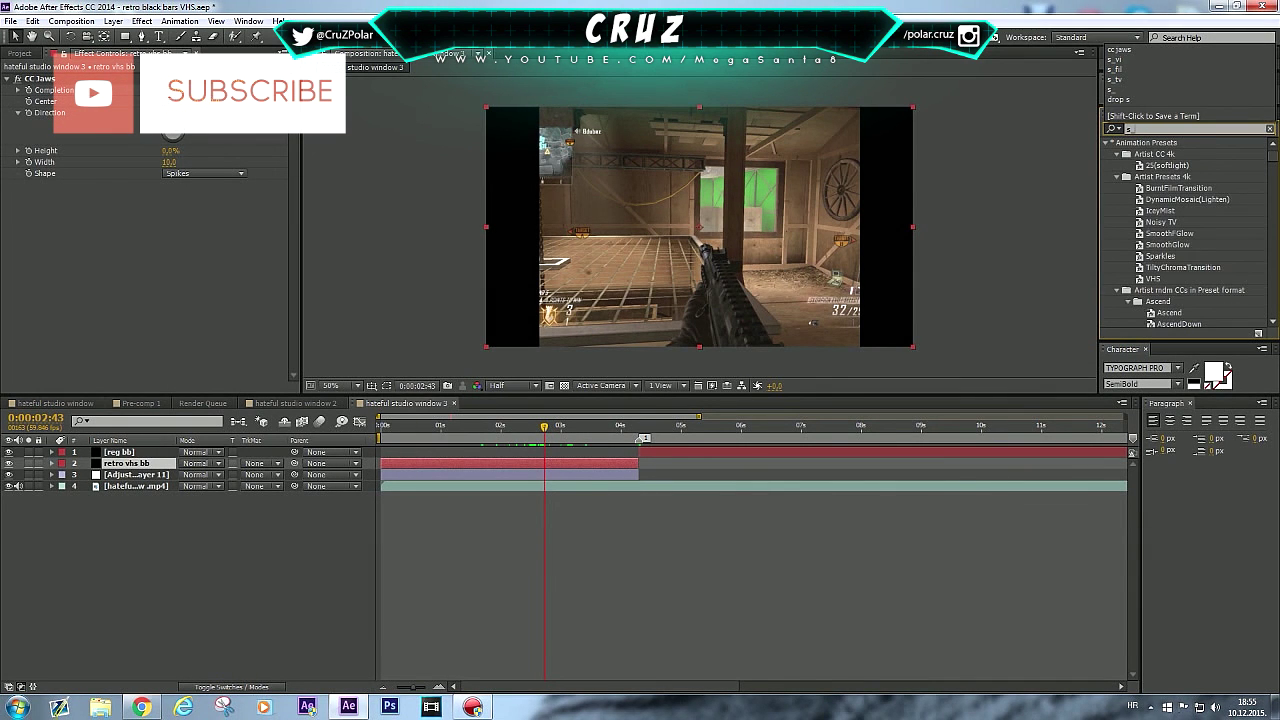
{"action": "type", "text": "_tv"}
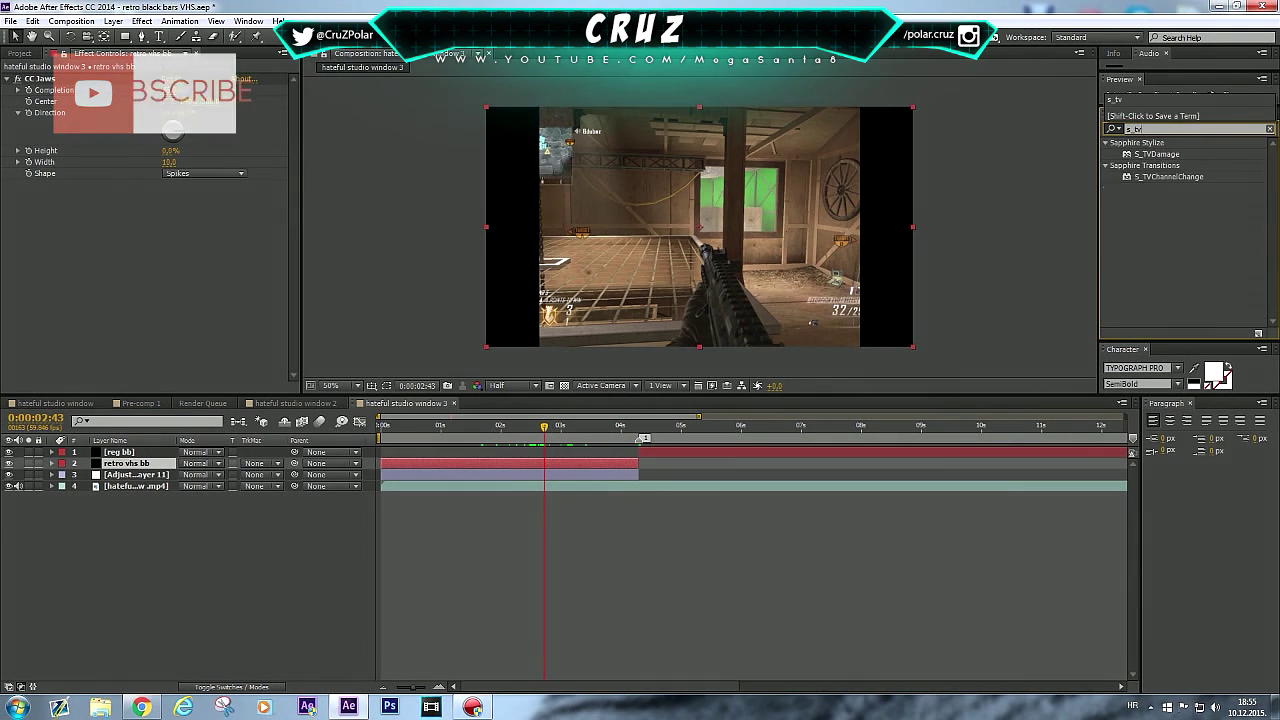
{"action": "left_click_drag", "start_coordinate": [1157, 154], "coordinate": [505, 474]}
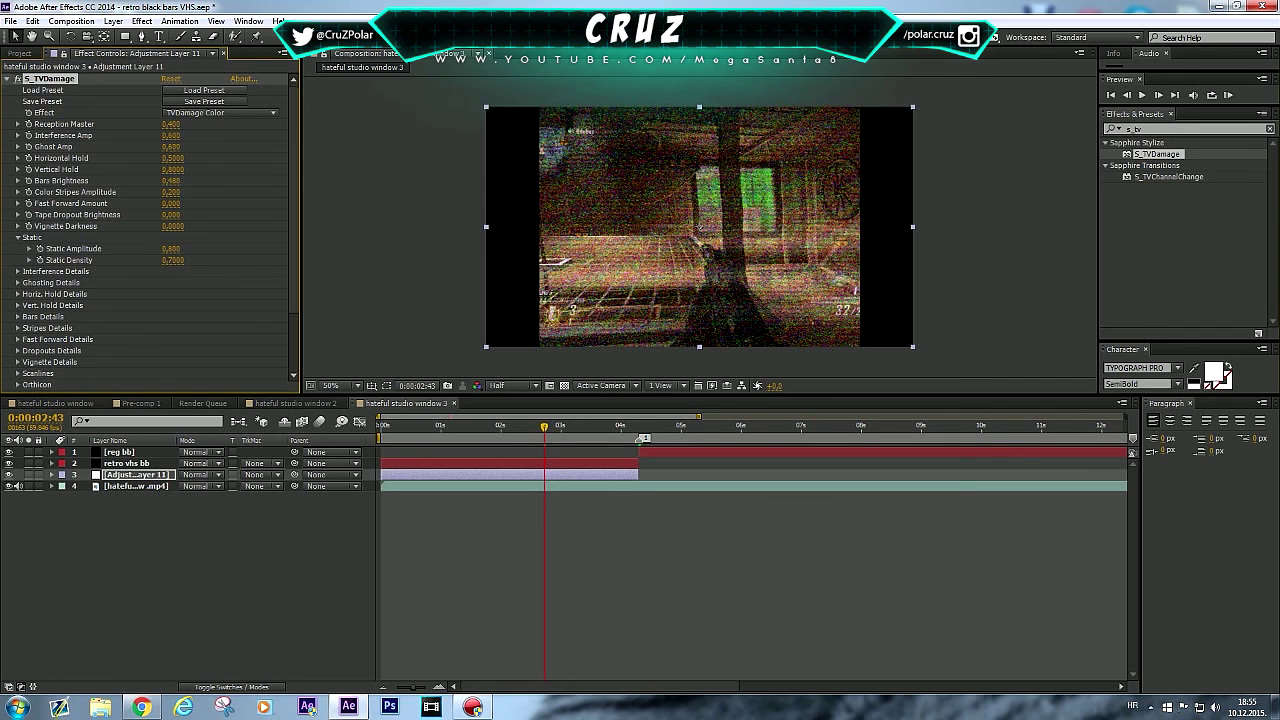
Step: Set S_TVDamage's Bars Brightness to 0.390 and Color Stripes Amplitude to 0.410
{"action": "left_click_drag", "start_coordinate": [171, 180], "coordinate": [197, 180]}
{"action": "left_click_drag", "start_coordinate": [171, 192], "coordinate": [155, 192]}
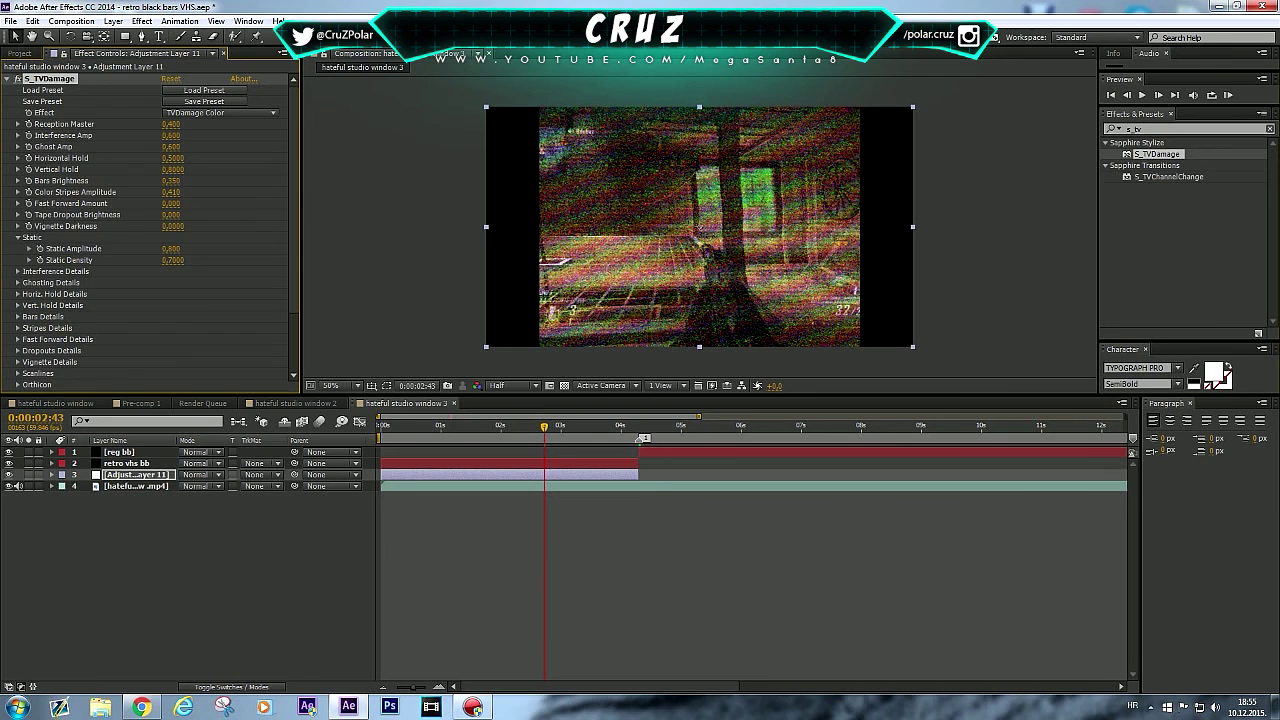
Step: Try S_TVDamage's Fish Eye at -0.4 and 1, and return it to 0
{"action": "scroll", "coordinate": [155, 230], "scroll_direction": "down", "scroll_amount": 3}
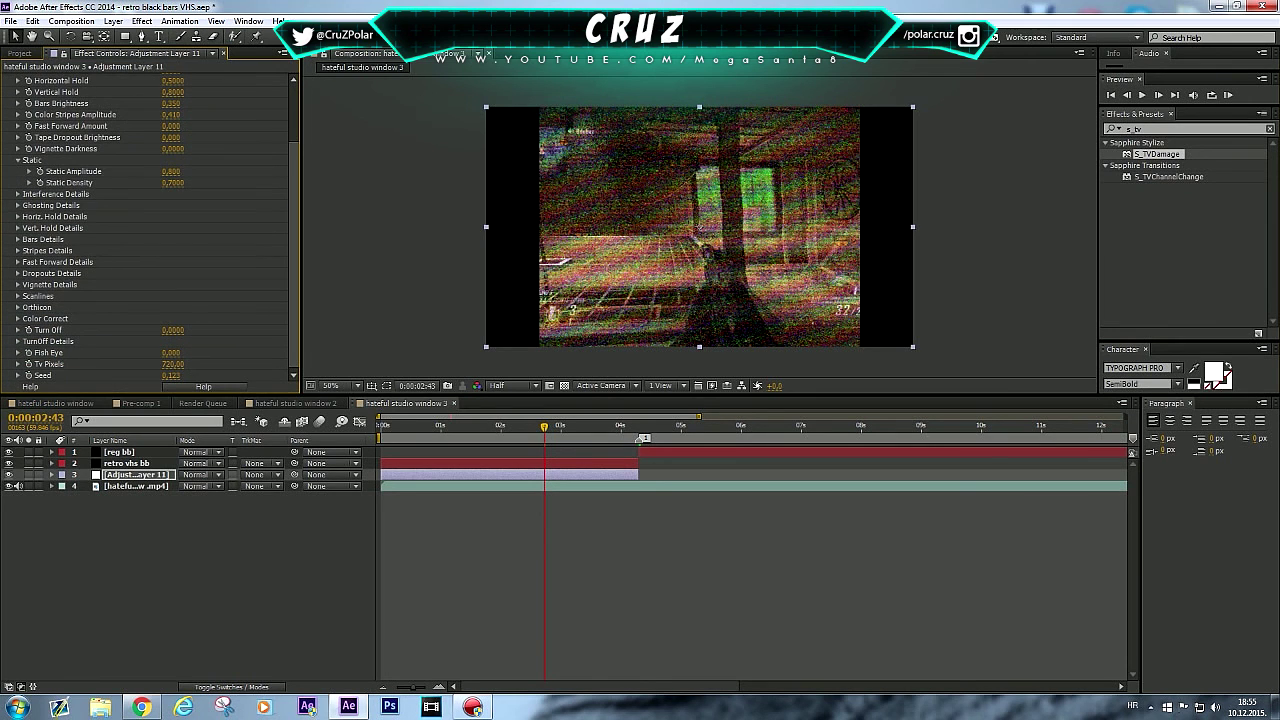
{"action": "left_click_drag", "start_coordinate": [172, 352], "coordinate": [132, 352]}
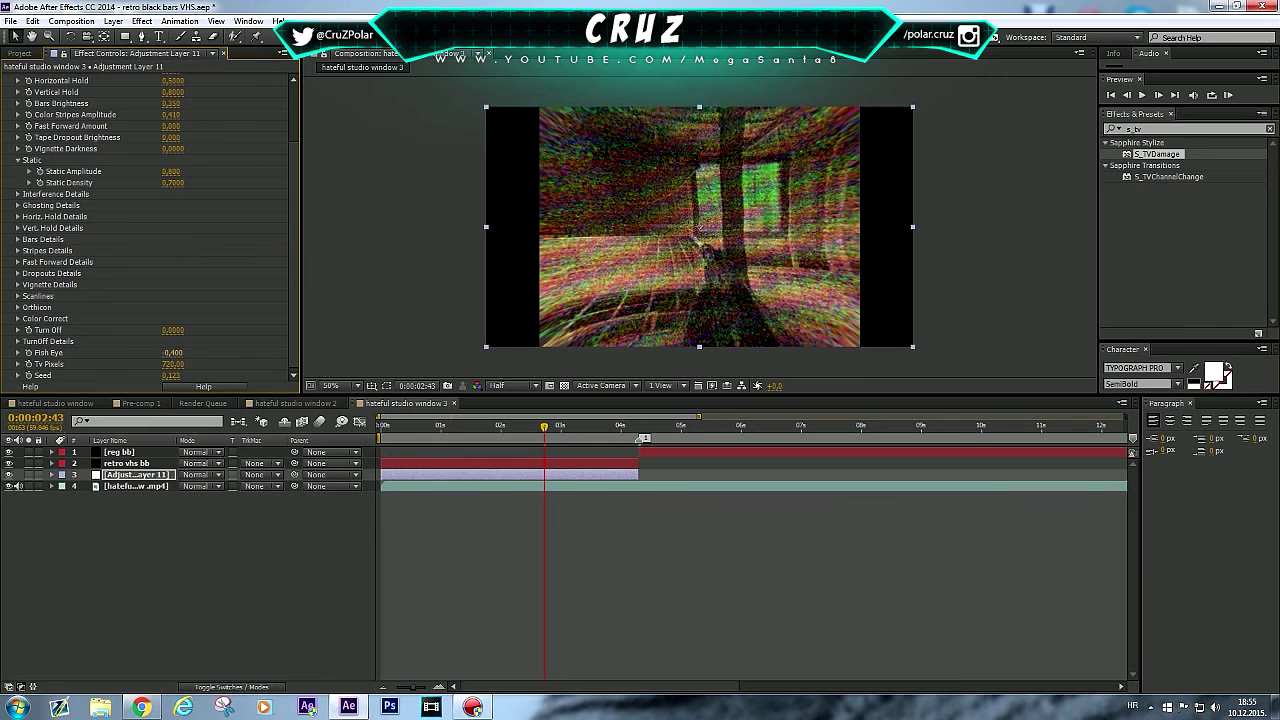
{"action": "left_click", "coordinate": [172, 352]}
{"action": "type", "text": "1"}
{"action": "key", "text": "Return"}
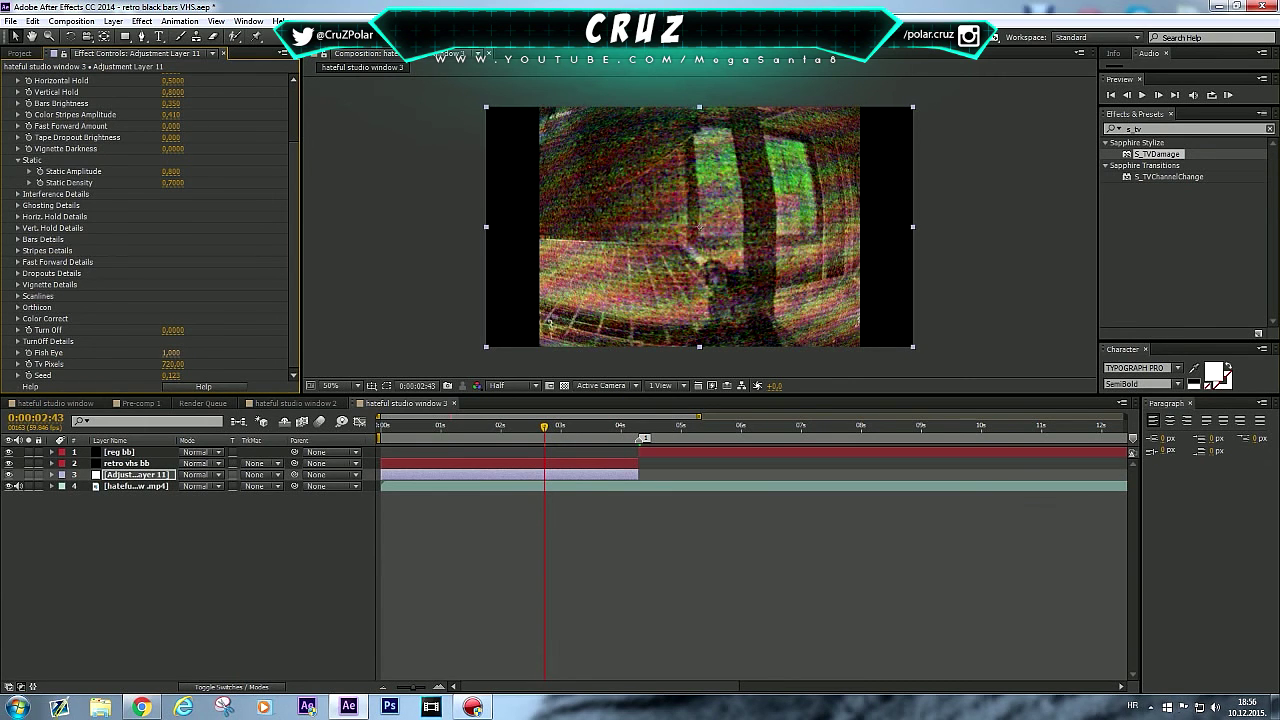
{"action": "left_click", "coordinate": [171, 352]}
{"action": "type", "text": "0"}
{"action": "key", "text": "Return"}
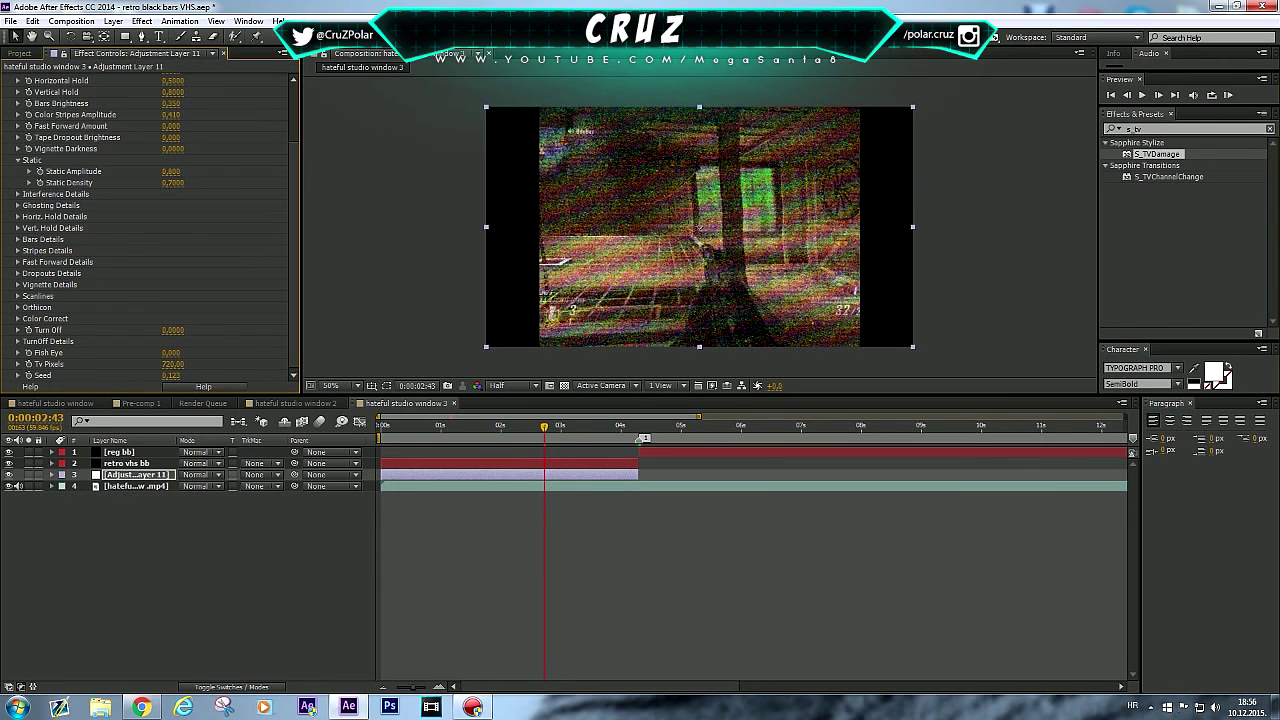
{"action": "left_click", "coordinate": [171, 352]}
{"action": "type", "text": "0,000"}
{"action": "left_click", "coordinate": [500, 560]}
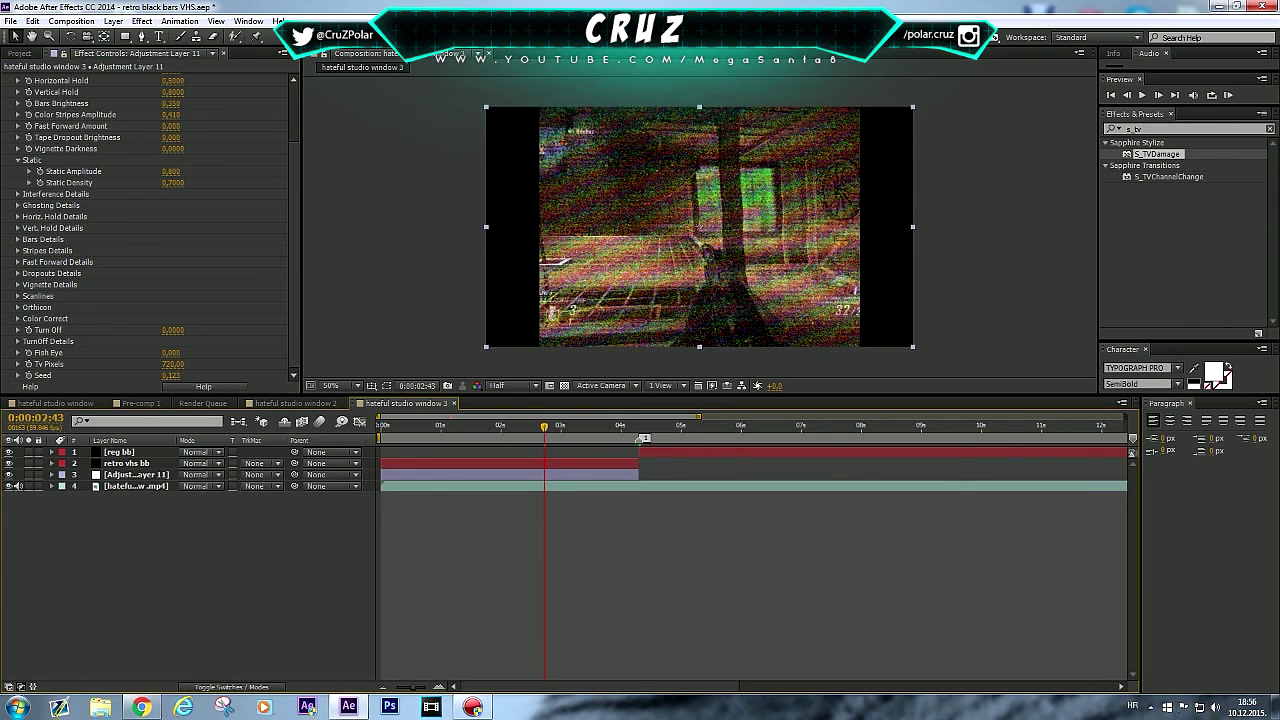
Step: Try the Classic Difference and Screen blending modes on the adjustment layer and check them at other frames
{"action": "left_click", "coordinate": [509, 474]}
{"action": "left_click_drag", "start_coordinate": [544, 427], "coordinate": [601, 425]}
{"action": "left_click", "coordinate": [276, 476]}
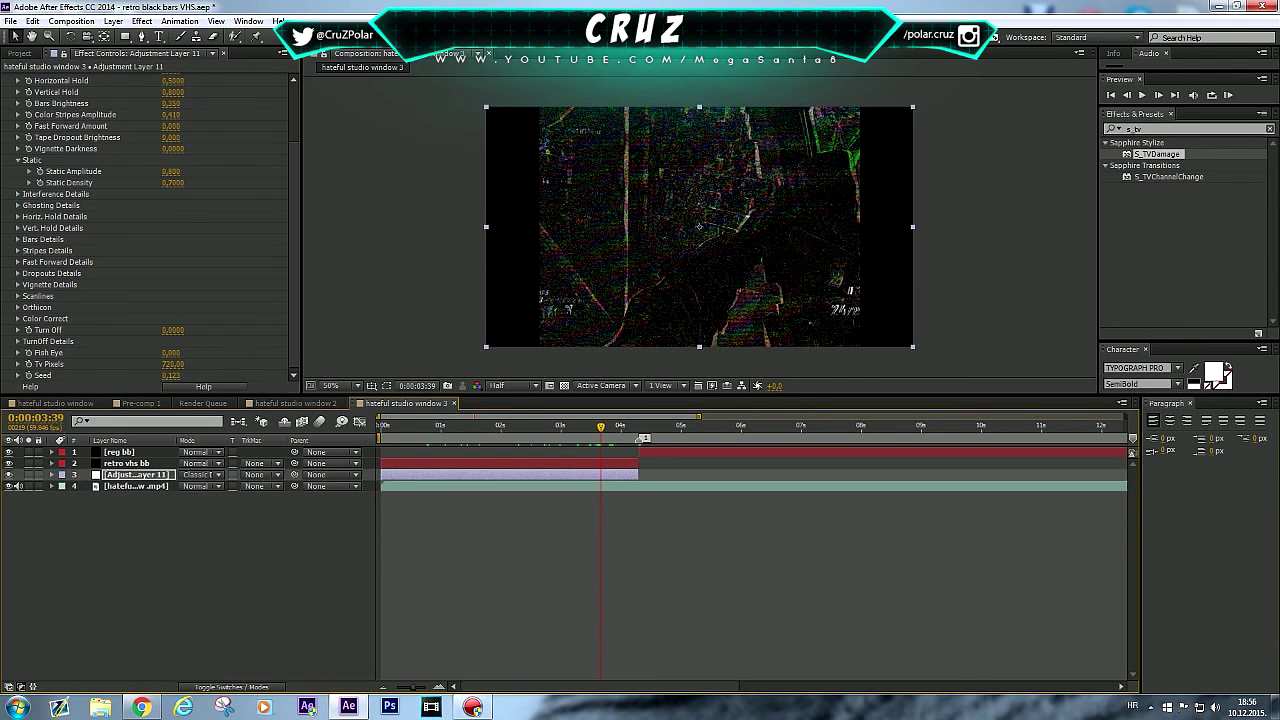
{"action": "left_click", "coordinate": [204, 475]}
{"action": "left_click", "coordinate": [246, 275]}
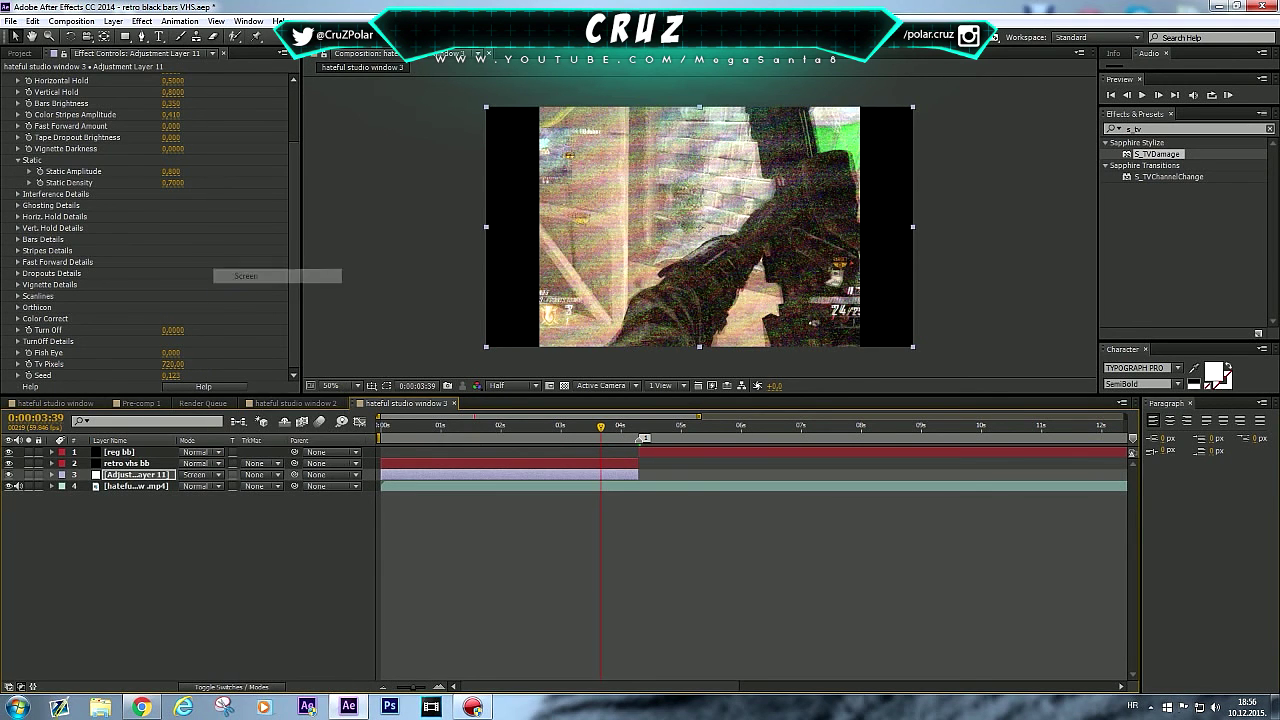
{"action": "left_click_drag", "start_coordinate": [600, 426], "coordinate": [562, 426]}
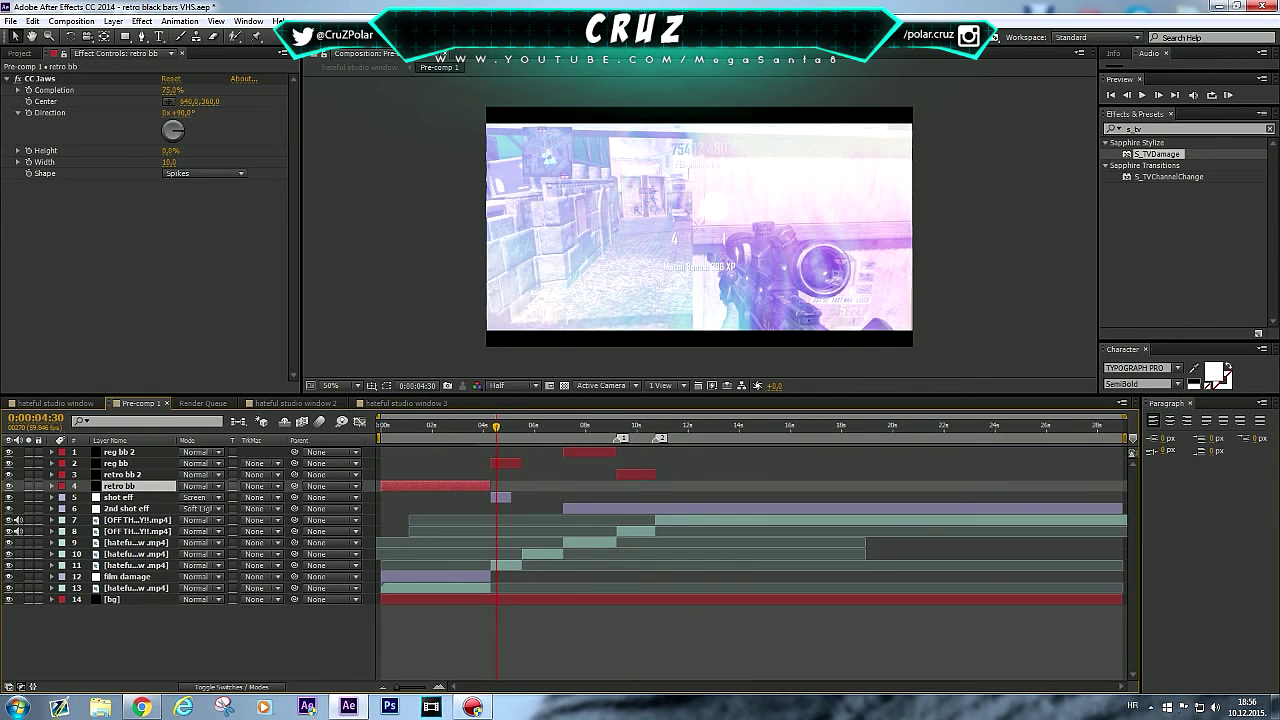
Step: Examine the effects and opacity of the film damage layer in Pre-comp 1 as a reference
{"action": "left_click", "coordinate": [127, 576]}
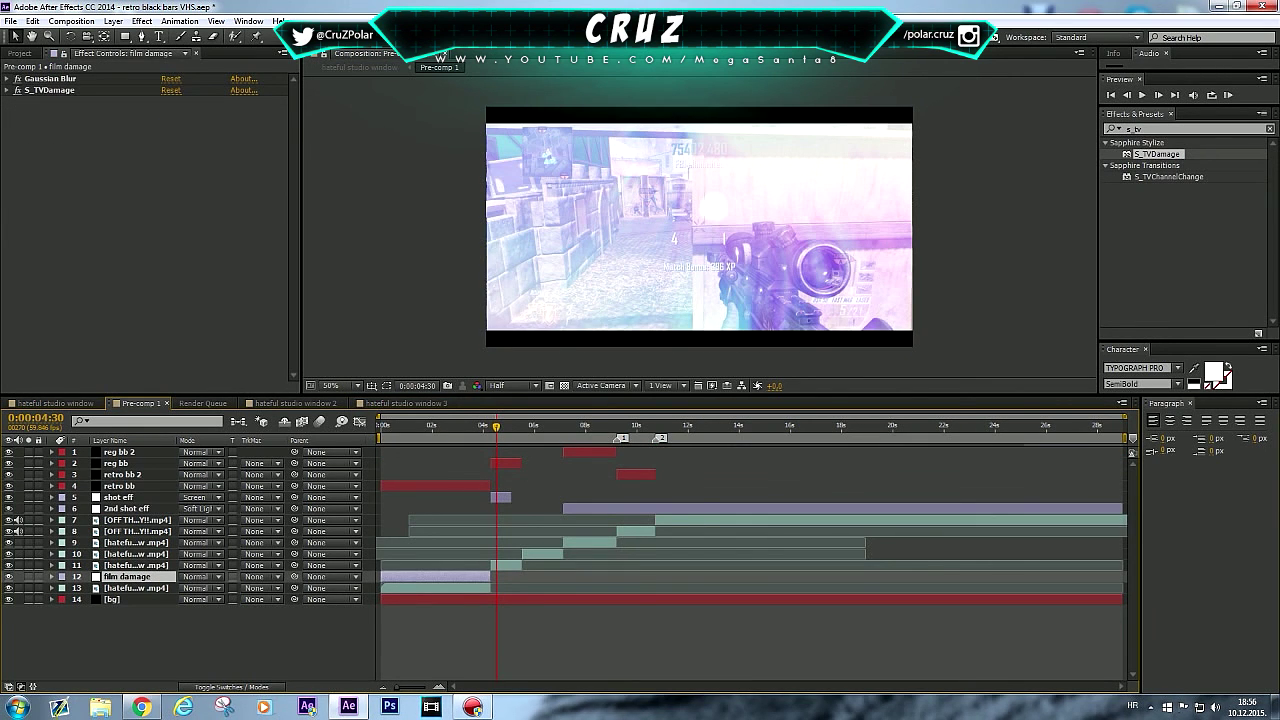
{"action": "left_click_drag", "start_coordinate": [496, 427], "coordinate": [467, 427]}
{"action": "key", "text": "t"}
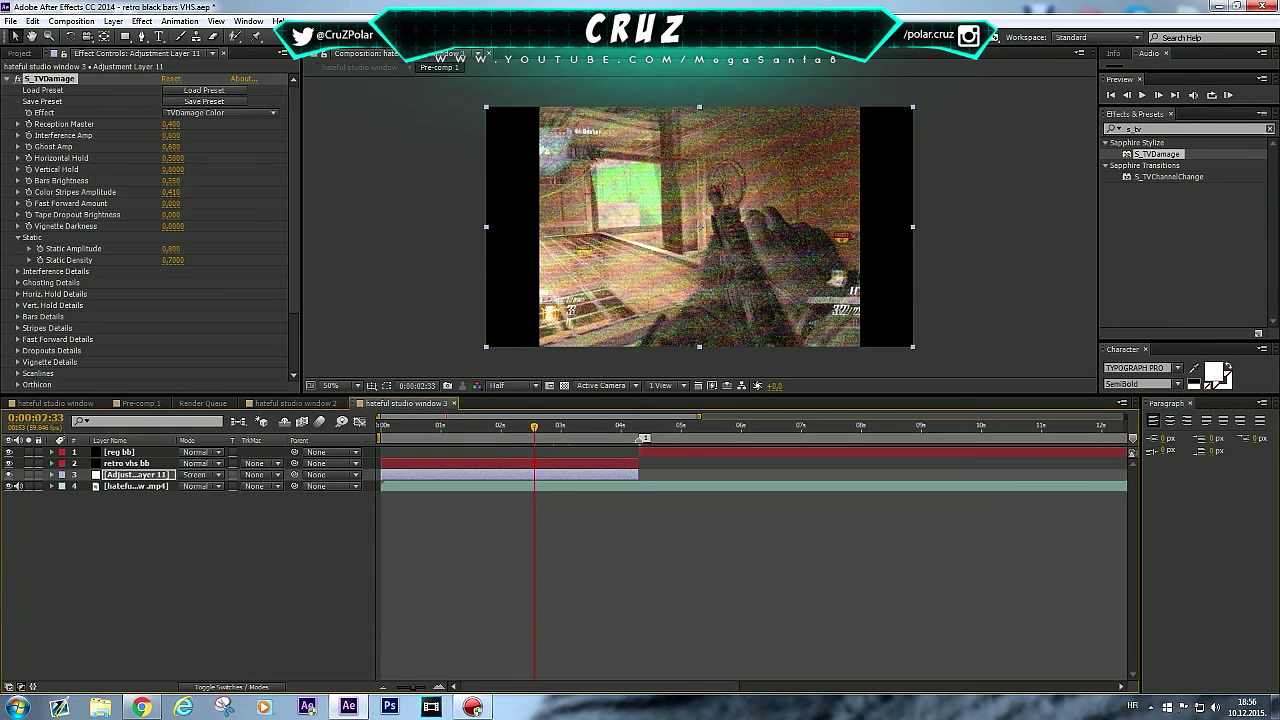
Step: Return the adjustment layer in hateful studio window 3 to the Normal blending mode and set its opacity to 70%
{"action": "left_click", "coordinate": [197, 475]}
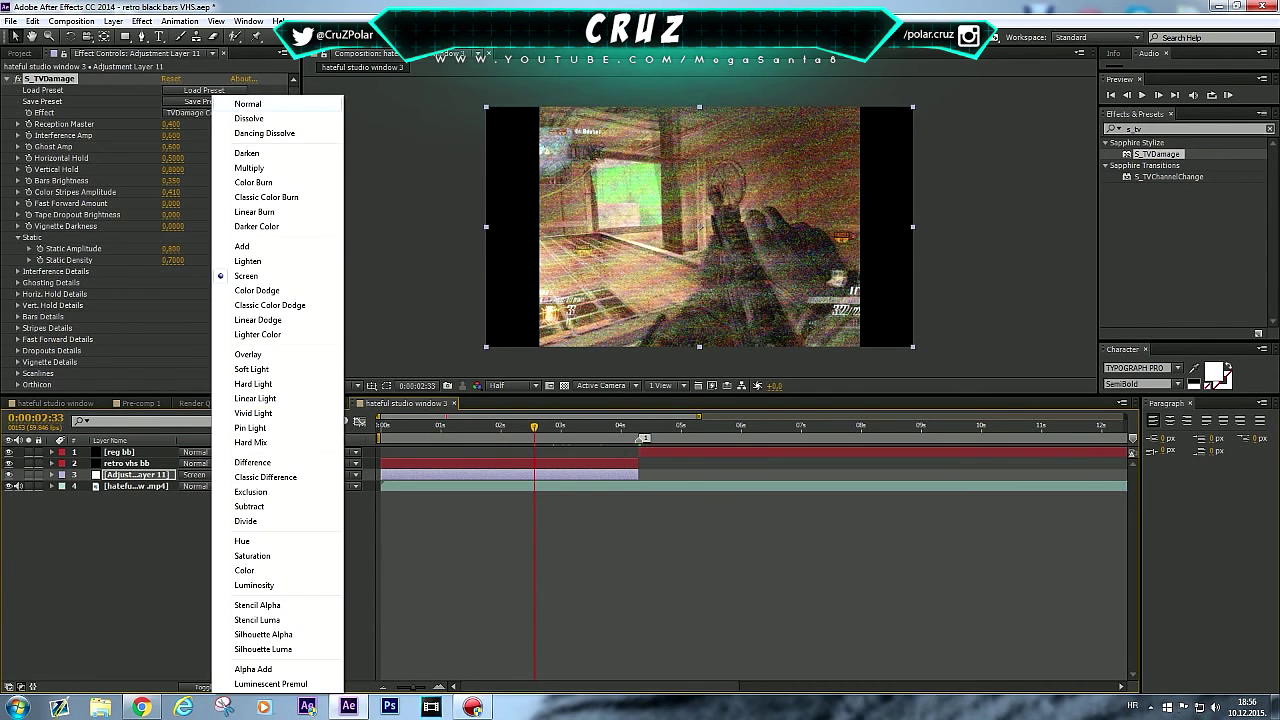
{"action": "left_click", "coordinate": [250, 103]}
{"action": "left_click", "coordinate": [7, 78]}
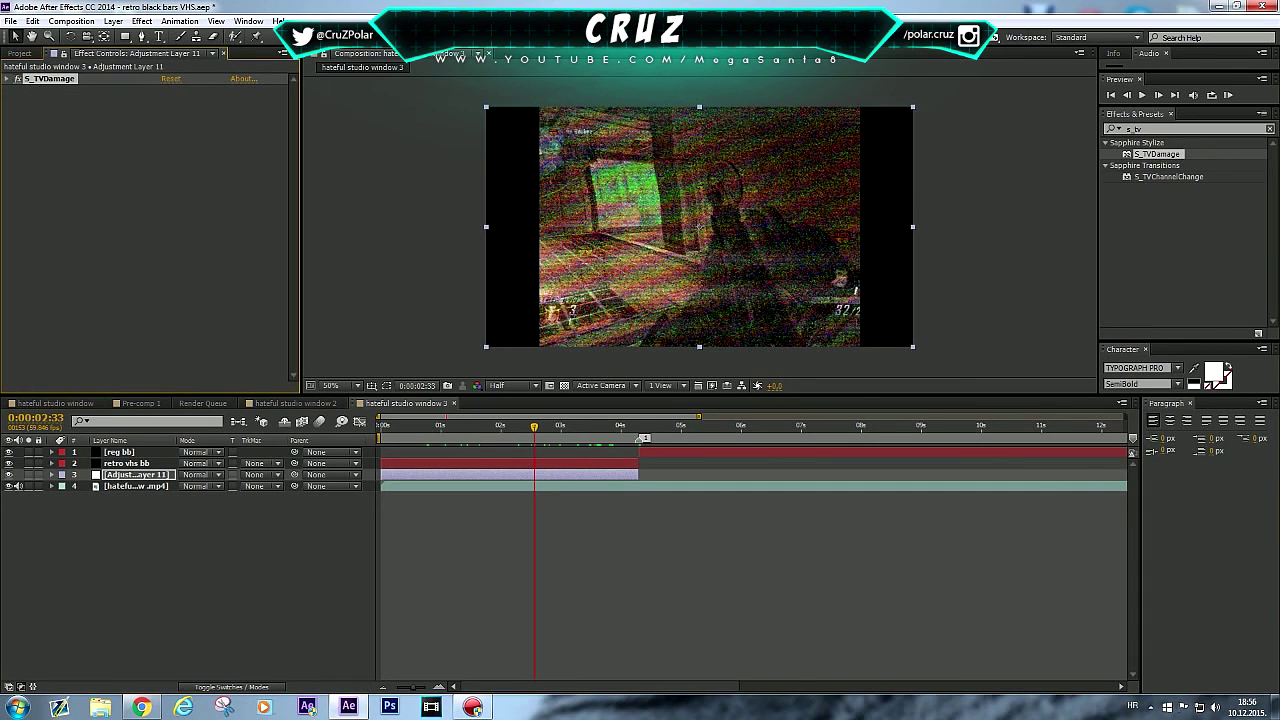
{"action": "key", "text": "t"}
{"action": "left_click", "coordinate": [190, 486]}
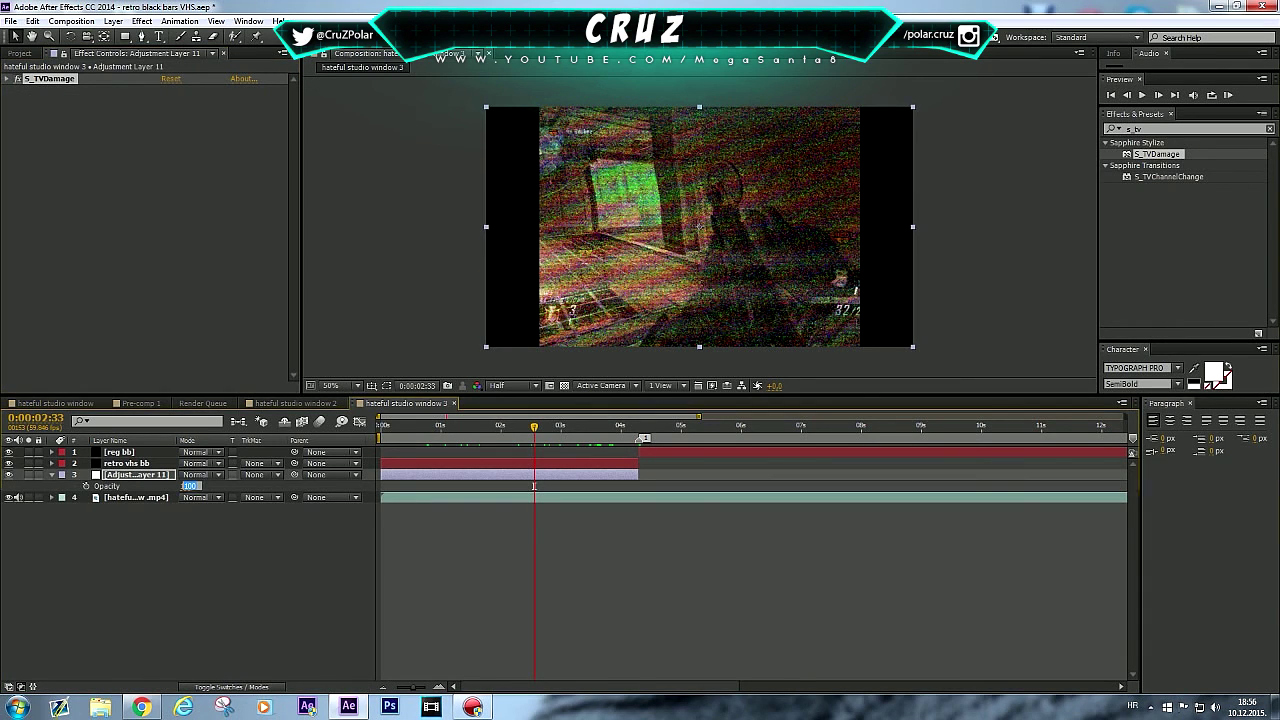
{"action": "left_click", "coordinate": [534, 486]}
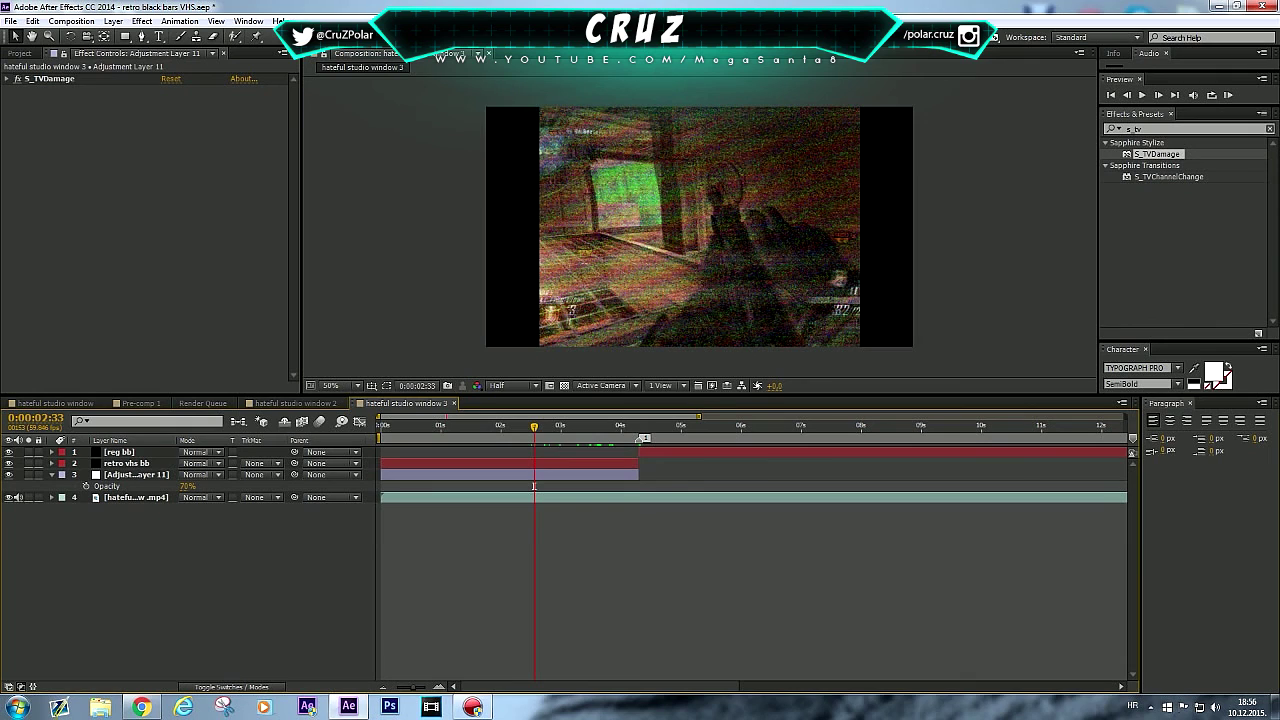
Step: Find the Gaussian Blur effect and apply it to the adjustment layer, with the playhead at 0:00:03:03
{"action": "left_click", "coordinate": [1140, 128]}
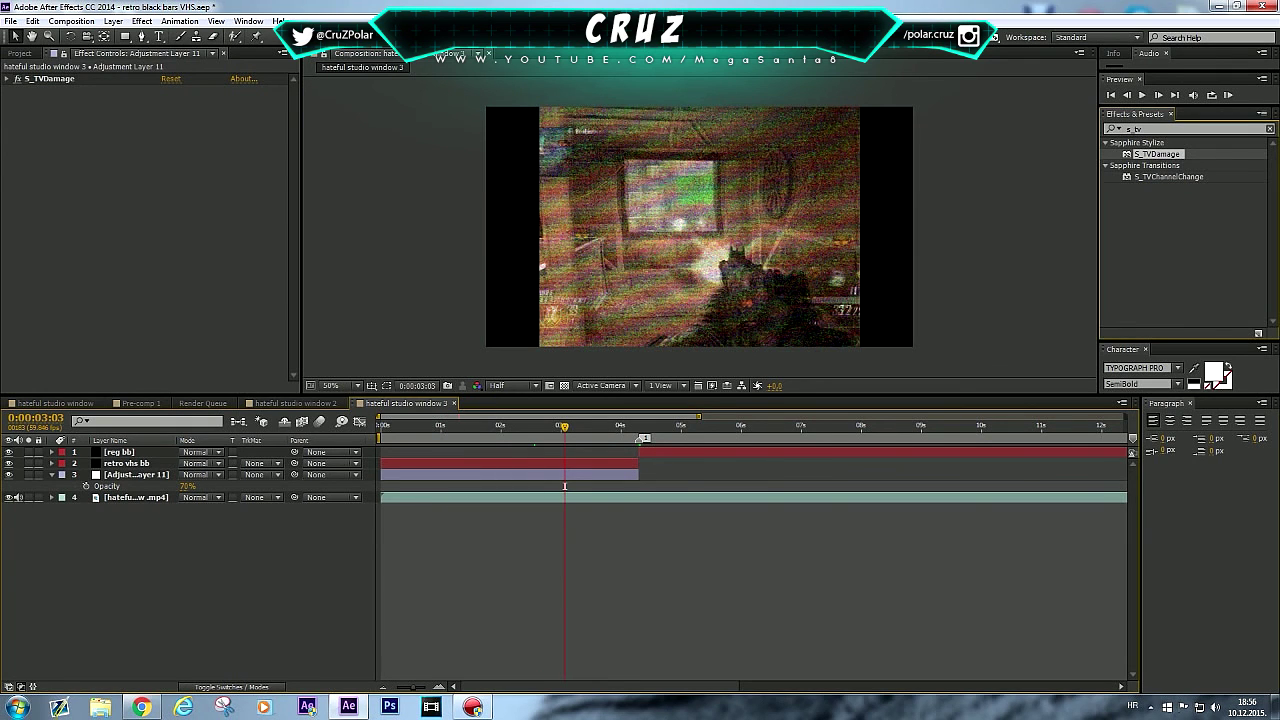
{"action": "left_click_drag", "start_coordinate": [1139, 129], "coordinate": [1108, 129]}
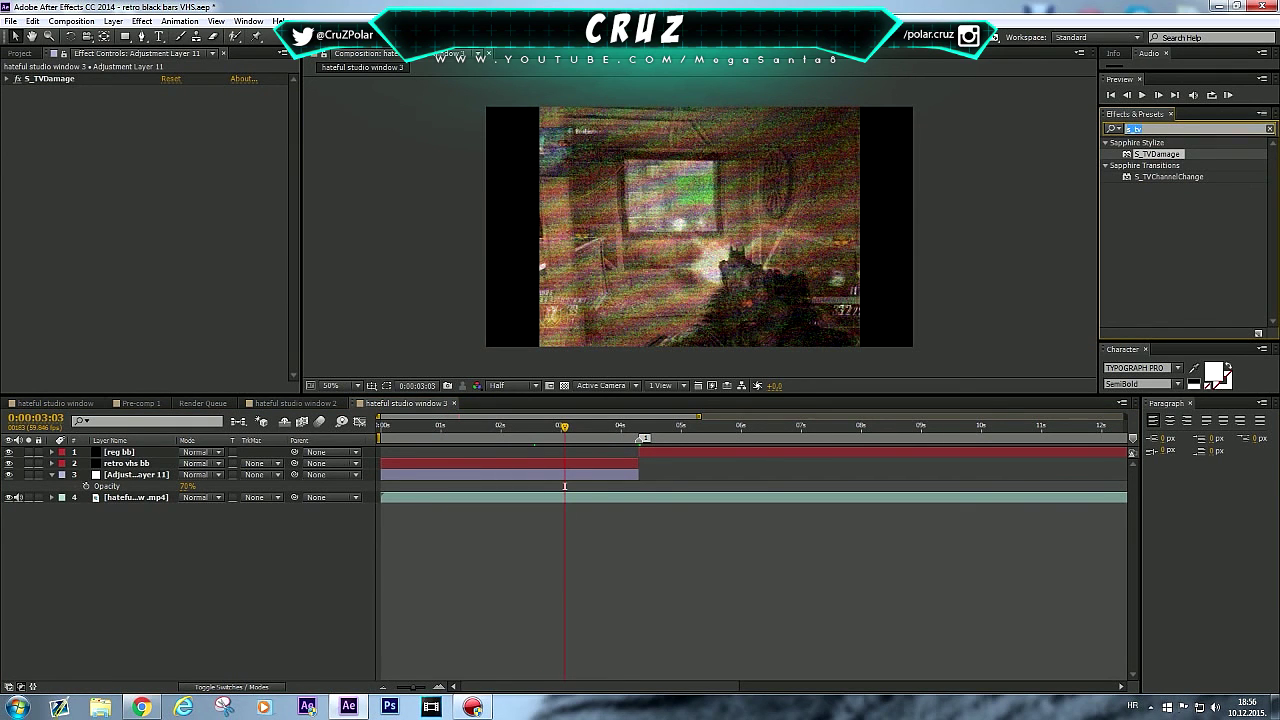
{"action": "type", "text": "ga"}
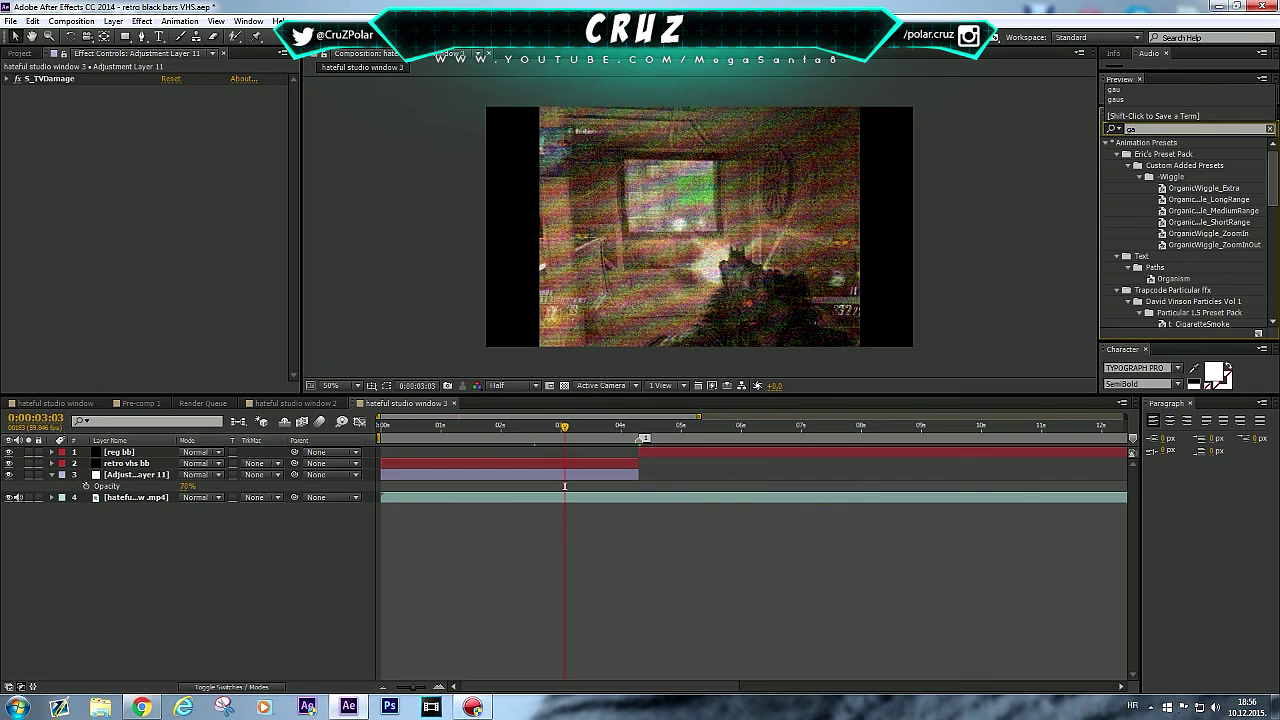
{"action": "scroll", "coordinate": [1185, 232], "scroll_direction": "down", "scroll_amount": 8}
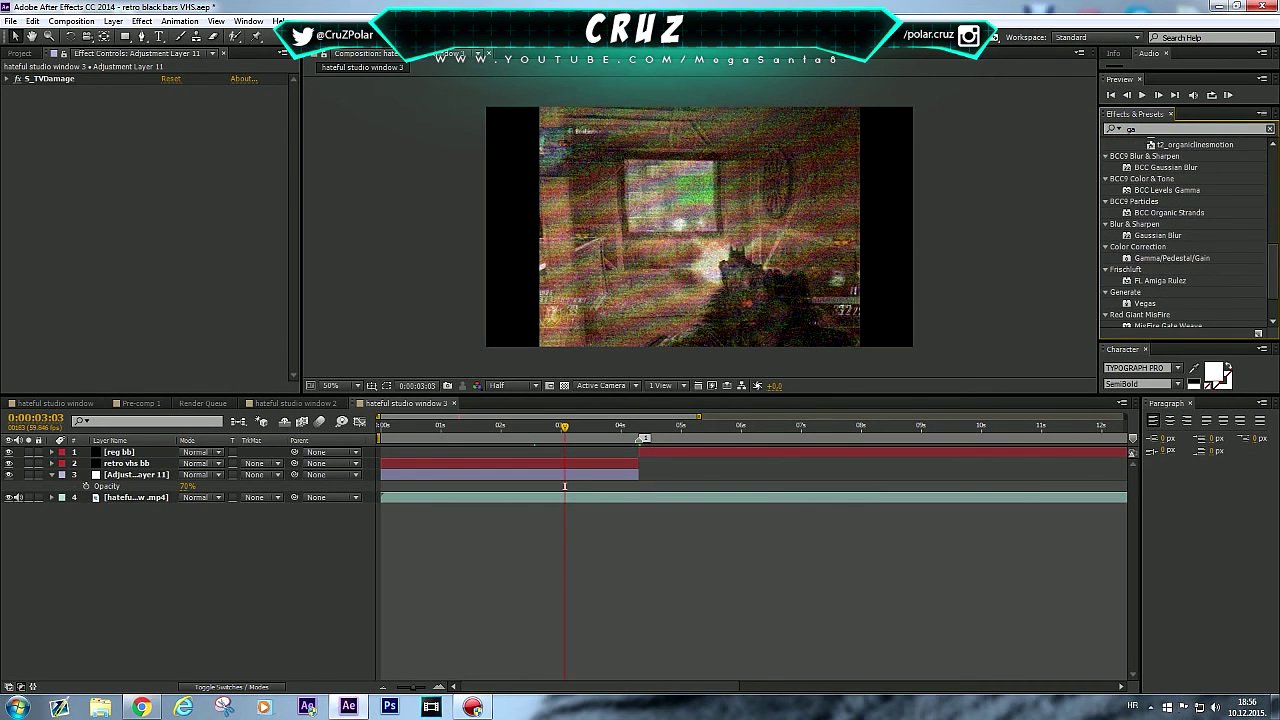
{"action": "left_click_drag", "start_coordinate": [1273, 272], "coordinate": [1273, 286]}
{"action": "left_click", "coordinate": [1158, 185]}
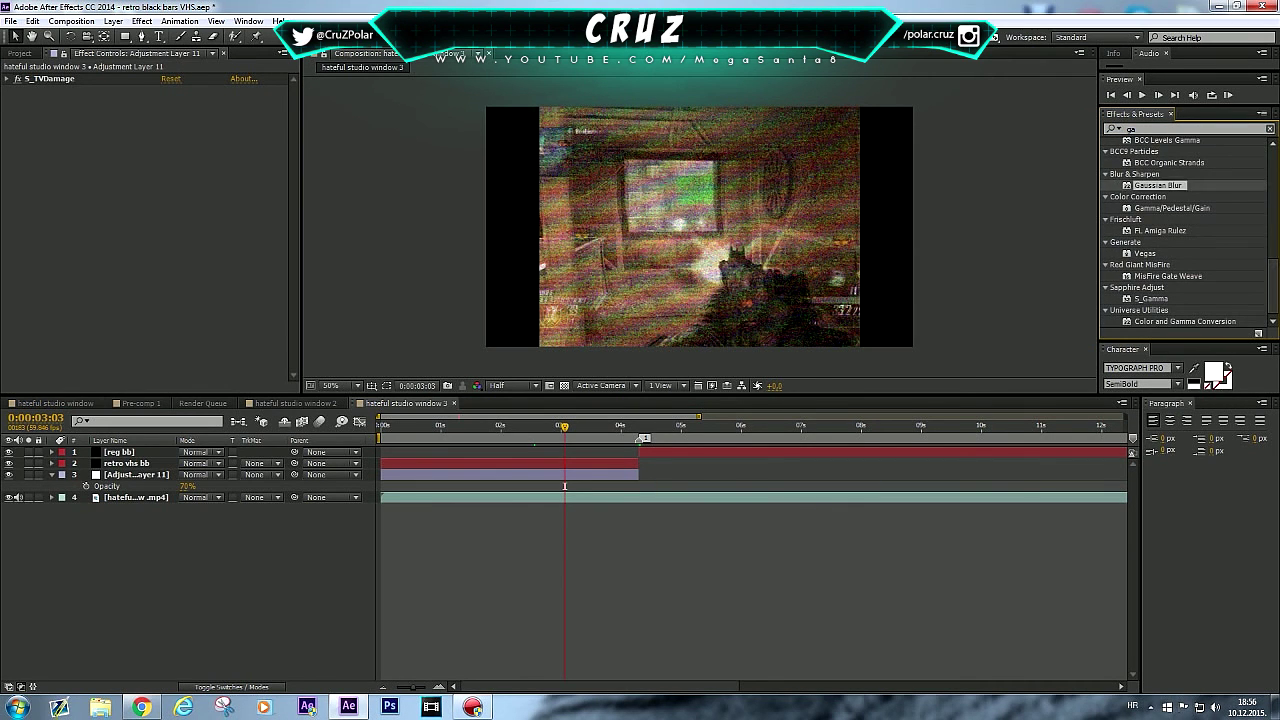
{"action": "left_click_drag", "start_coordinate": [1158, 185], "coordinate": [166, 476]}
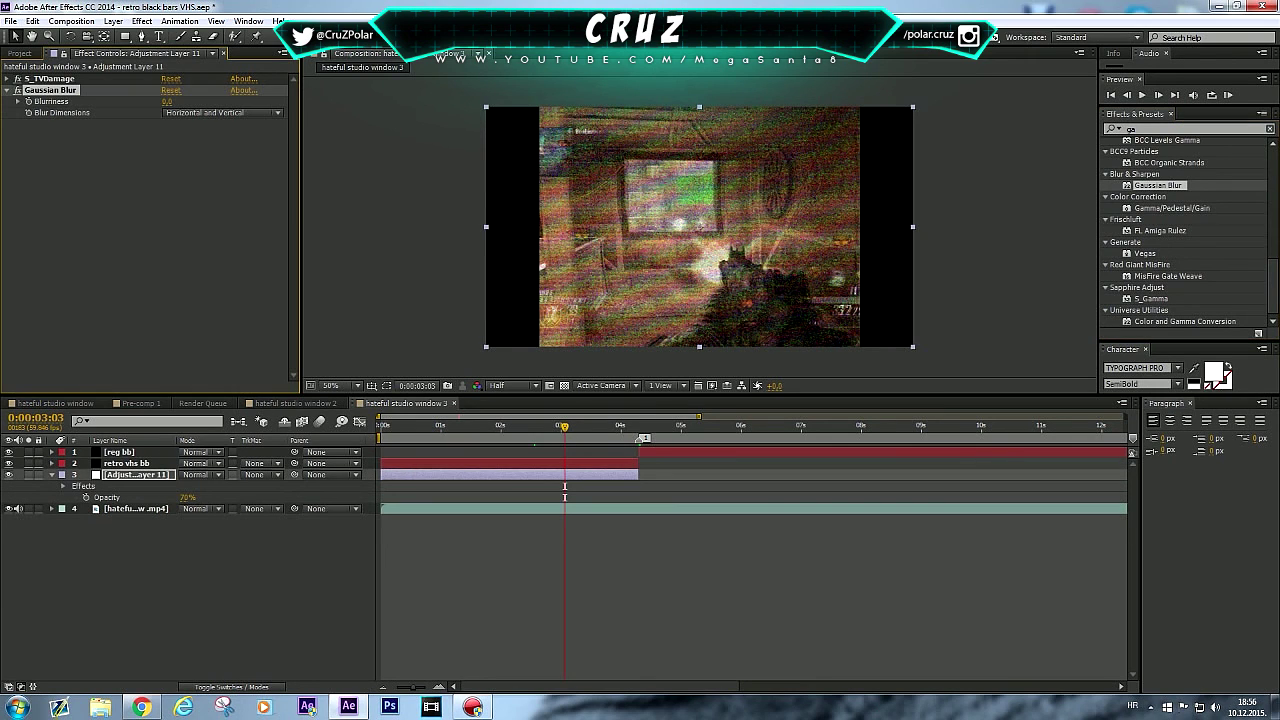
Step: Set the Gaussian Blur's blurriness to 15 on the adjustment layer and collapse the effect's settings
{"action": "left_click", "coordinate": [167, 101]}
{"action": "type", "text": "15"}
{"action": "key", "text": "Return"}
{"action": "left_click", "coordinate": [50, 90]}
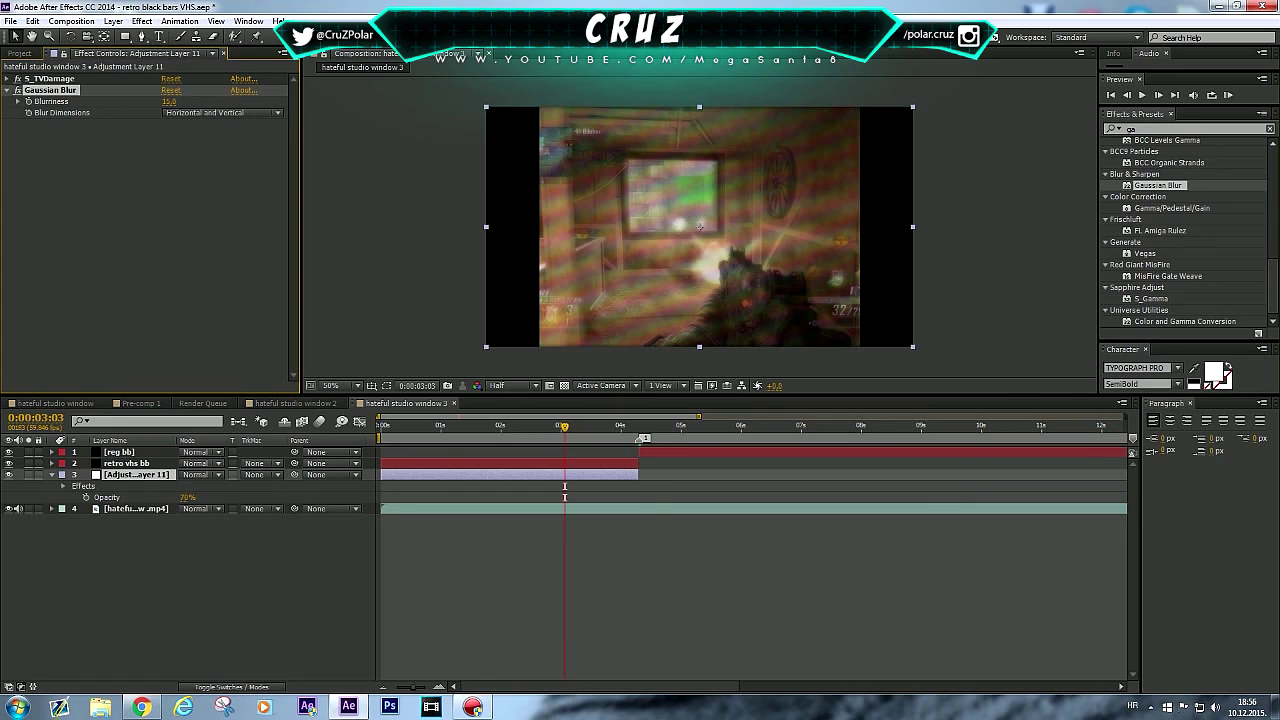
{"action": "left_click", "coordinate": [7, 90]}
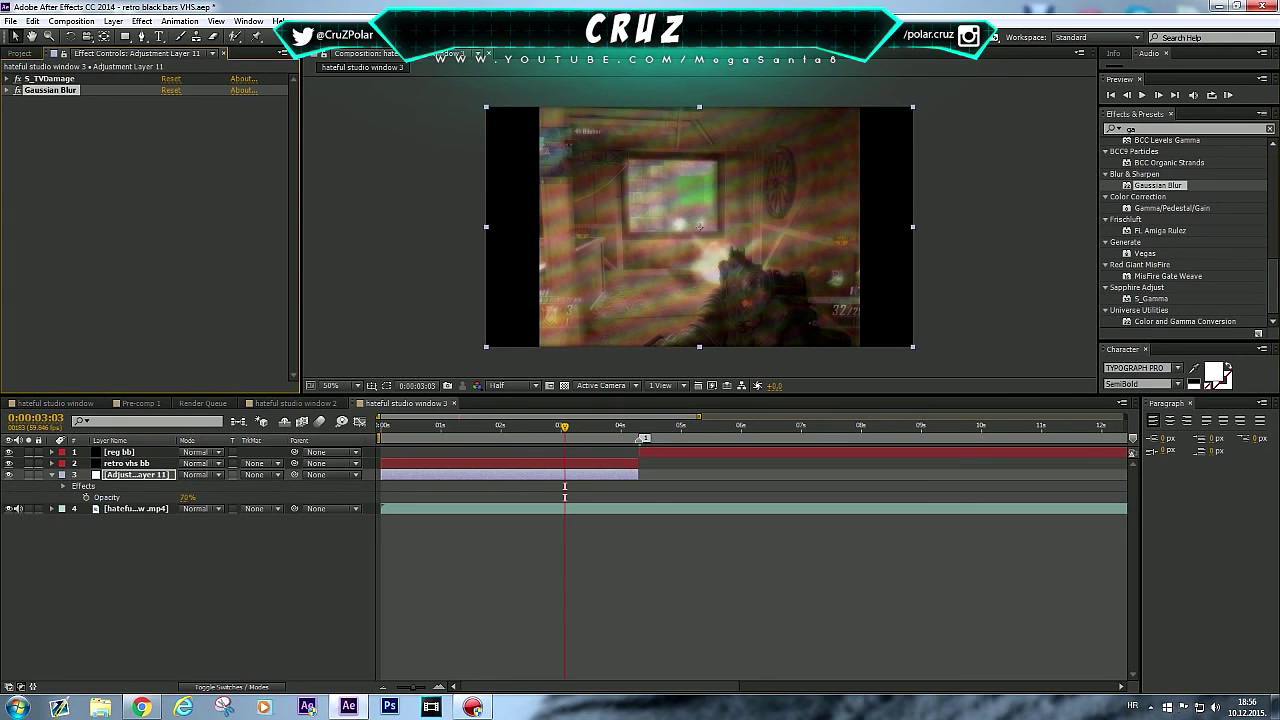
Step: Compare both stacking orders of the adjustment layer's effects and place Gaussian Blur above S_TVDamage
{"action": "left_click_drag", "start_coordinate": [50, 90], "coordinate": [68, 78]}
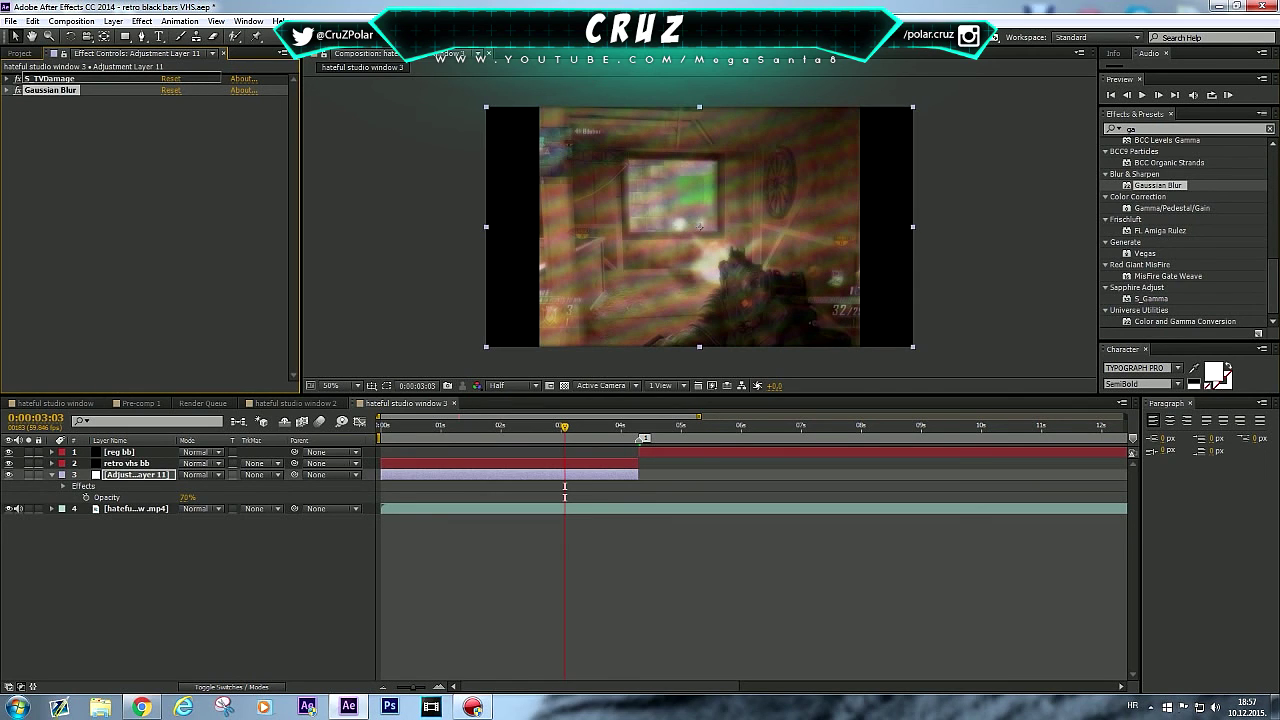
{"action": "left_click_drag", "start_coordinate": [68, 78], "coordinate": [68, 76]}
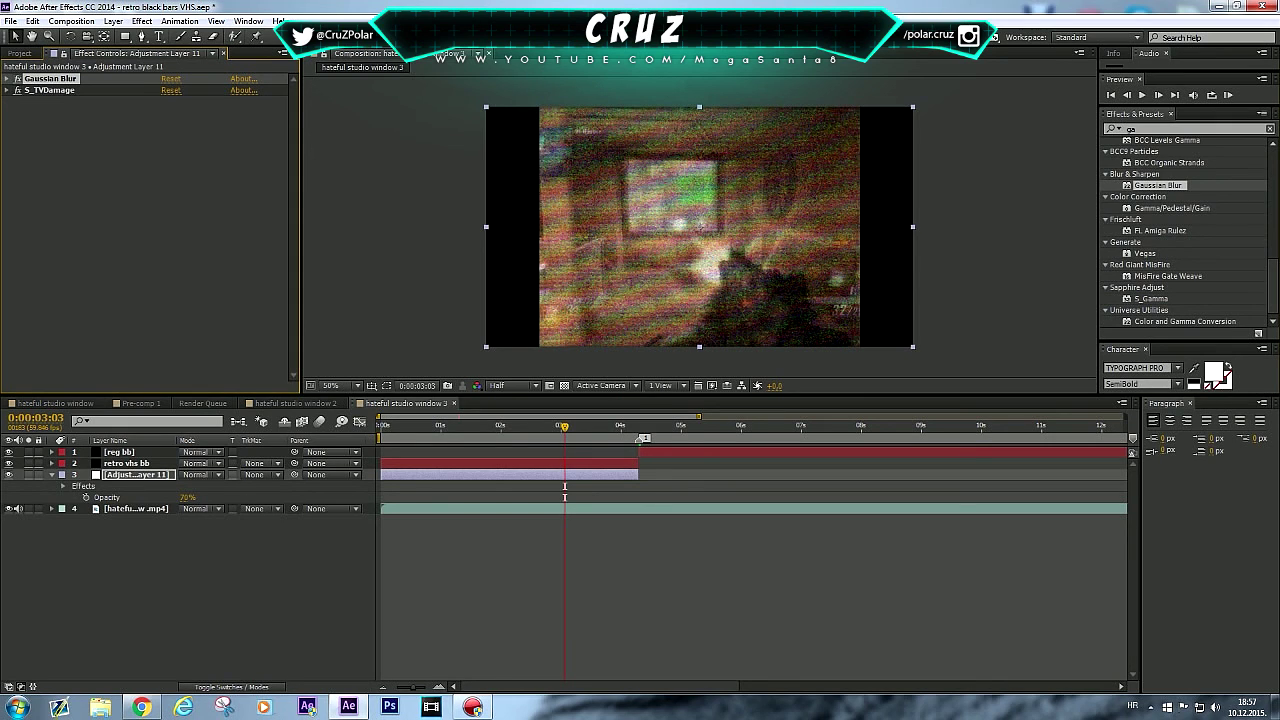
{"action": "left_click", "coordinate": [49, 90]}
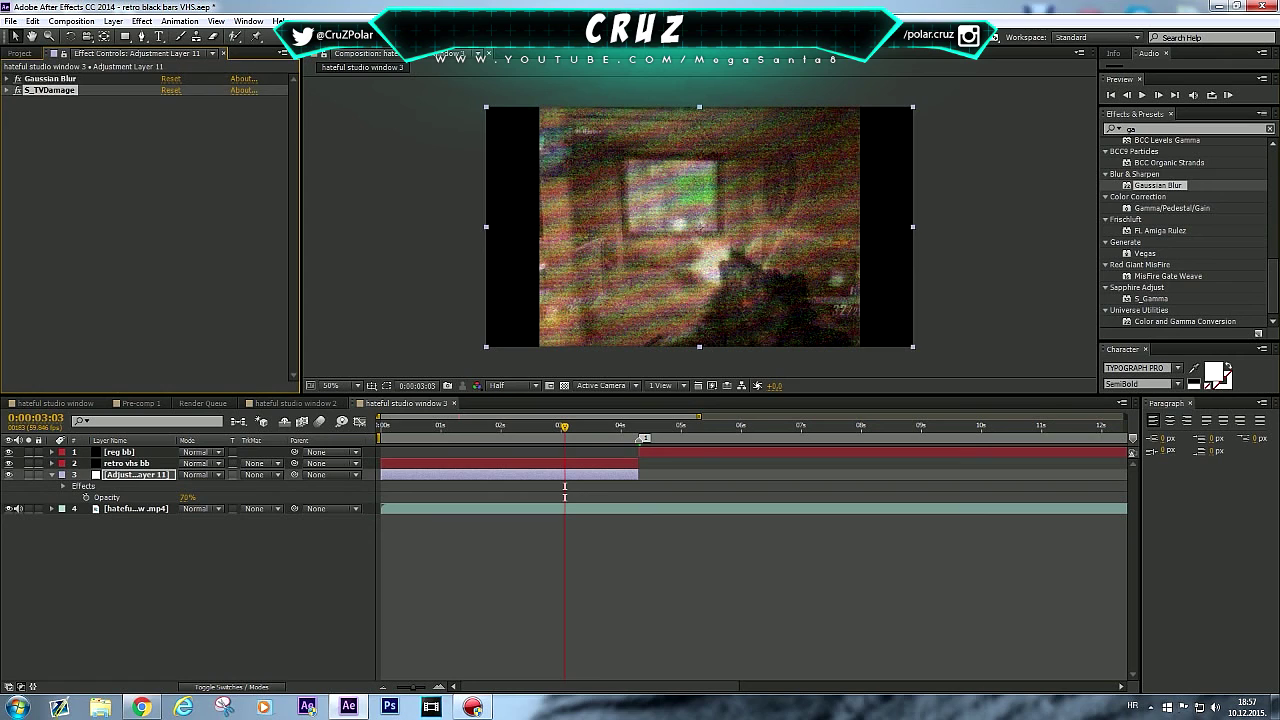
{"action": "left_click", "coordinate": [50, 78]}
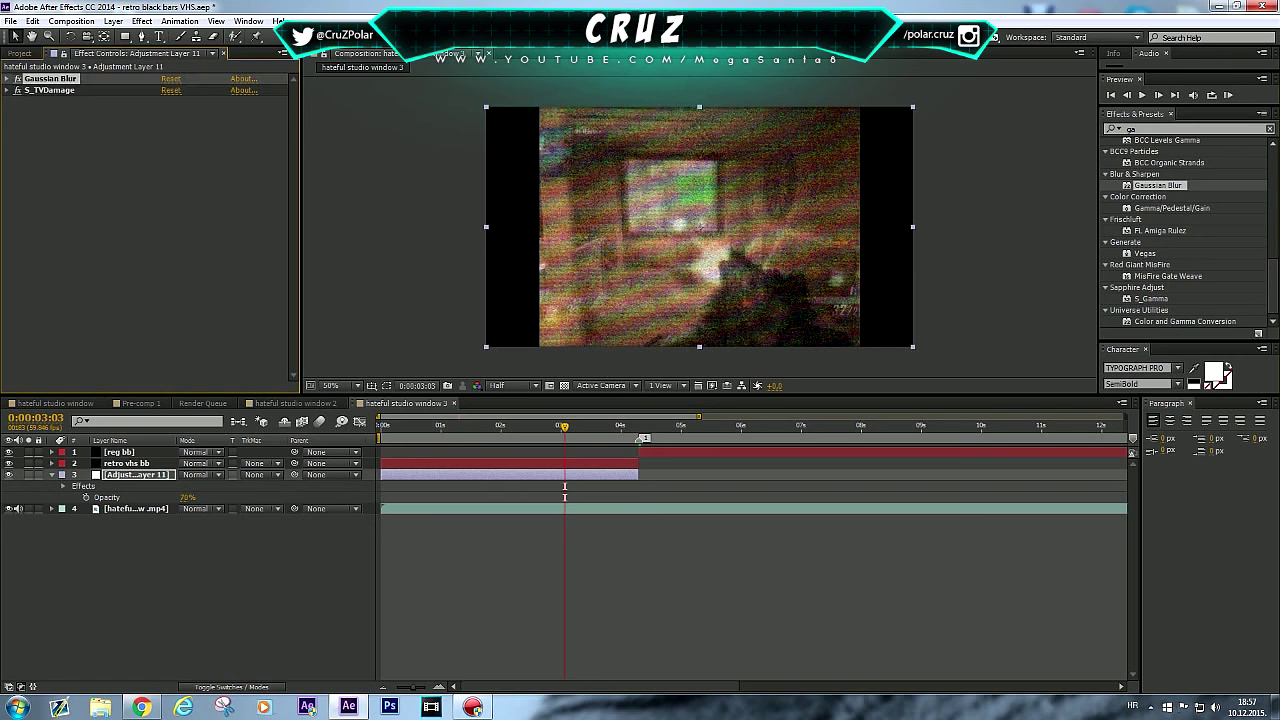
{"action": "left_click_drag", "start_coordinate": [50, 78], "coordinate": [50, 96]}
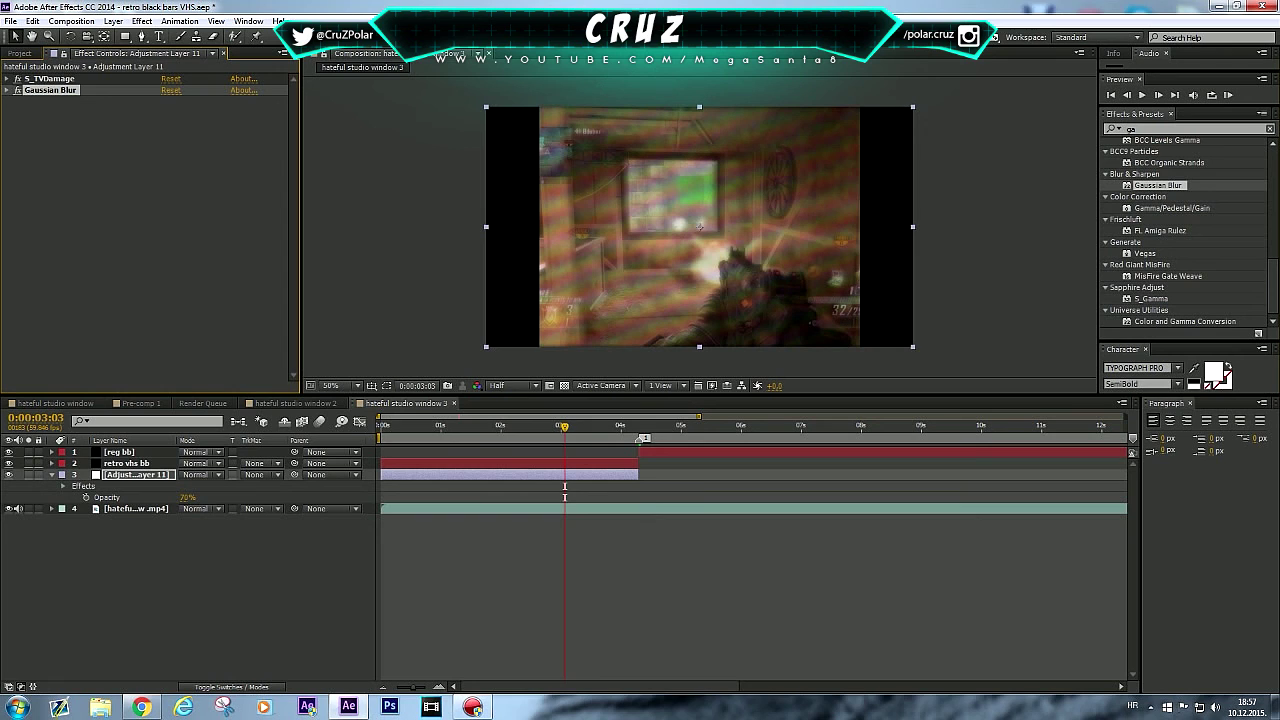
{"action": "left_click_drag", "start_coordinate": [50, 90], "coordinate": [50, 76]}
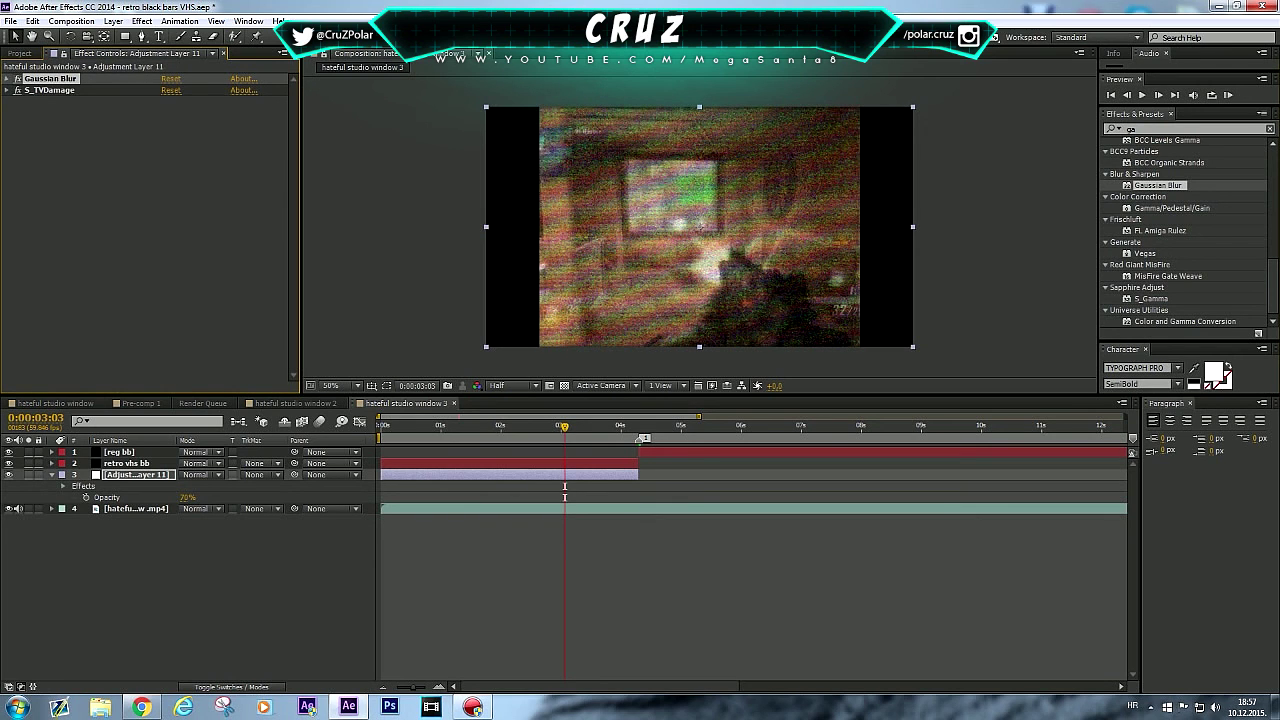
Step: Try a Gaussian Blur blurriness of 10, then return it to 15
{"action": "left_click", "coordinate": [7, 78]}
{"action": "left_click", "coordinate": [169, 90]}
{"action": "type", "text": "10"}
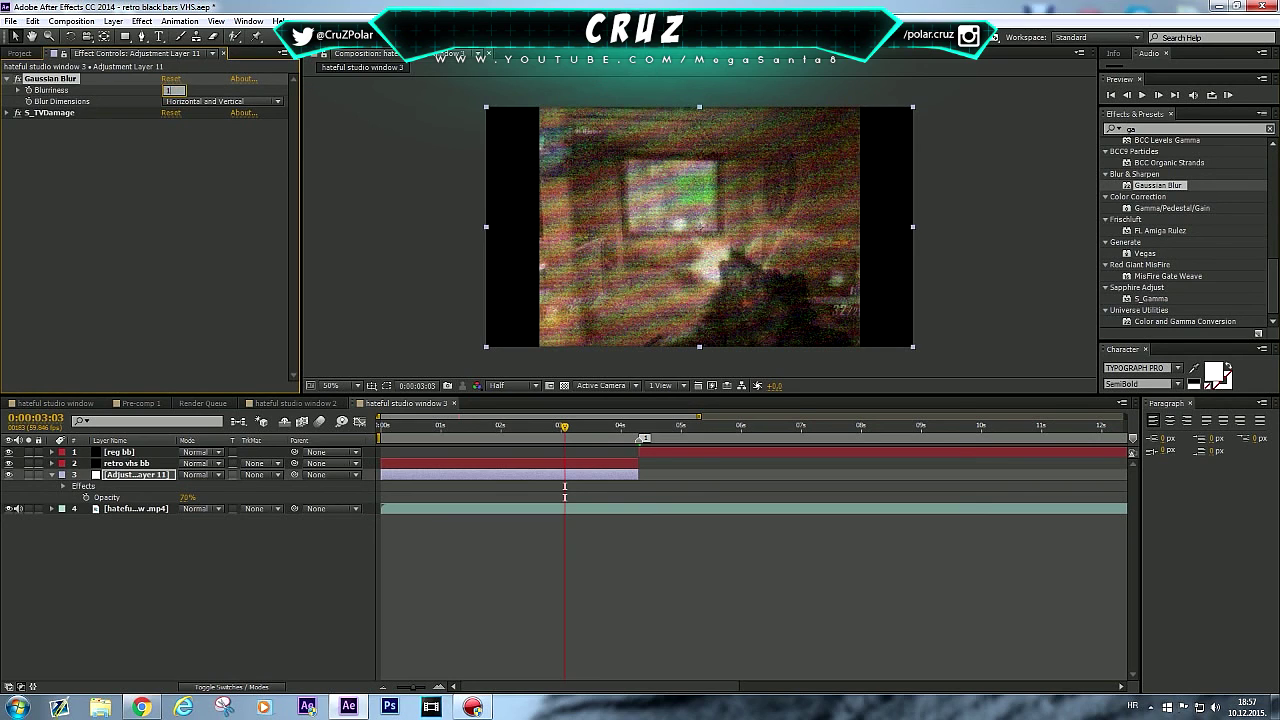
{"action": "key", "text": "Return"}
{"action": "left_click", "coordinate": [169, 90]}
{"action": "type", "text": "15"}
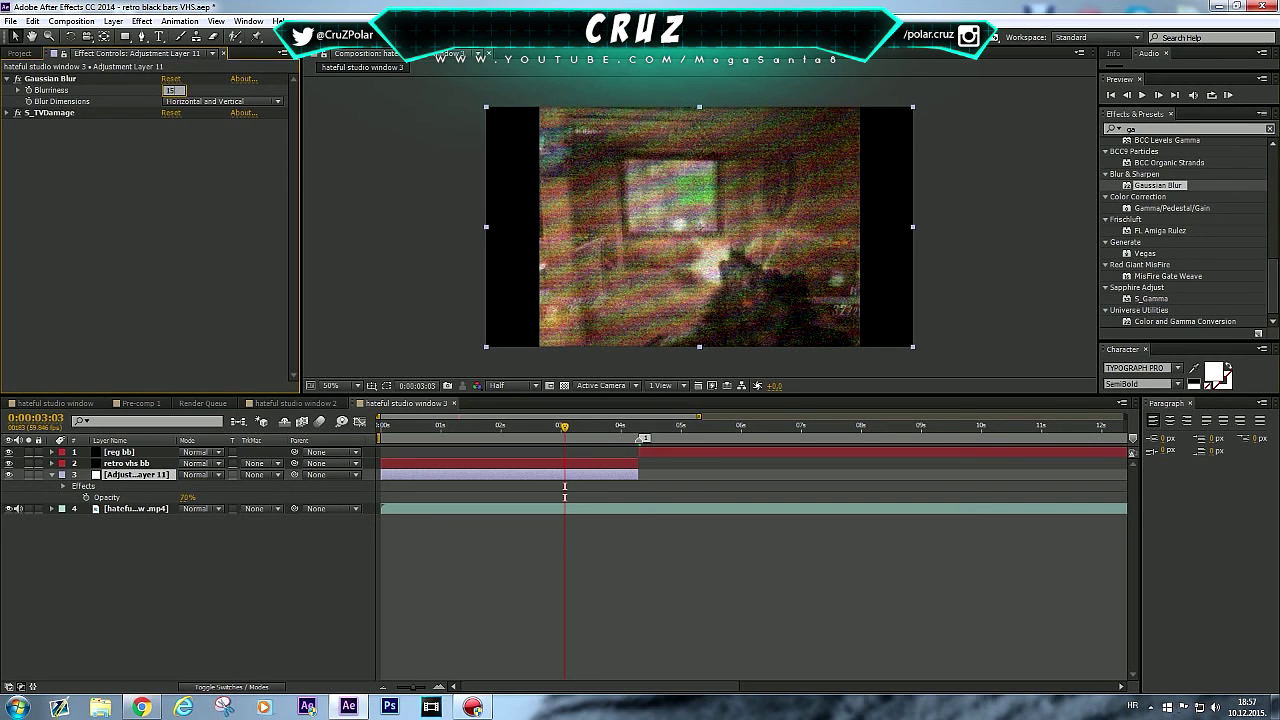
{"action": "key", "text": "Return"}
Step: Play the composition up to 0:00:05:39 and split the gameplay footage layer there
{"action": "key", "text": "space"}
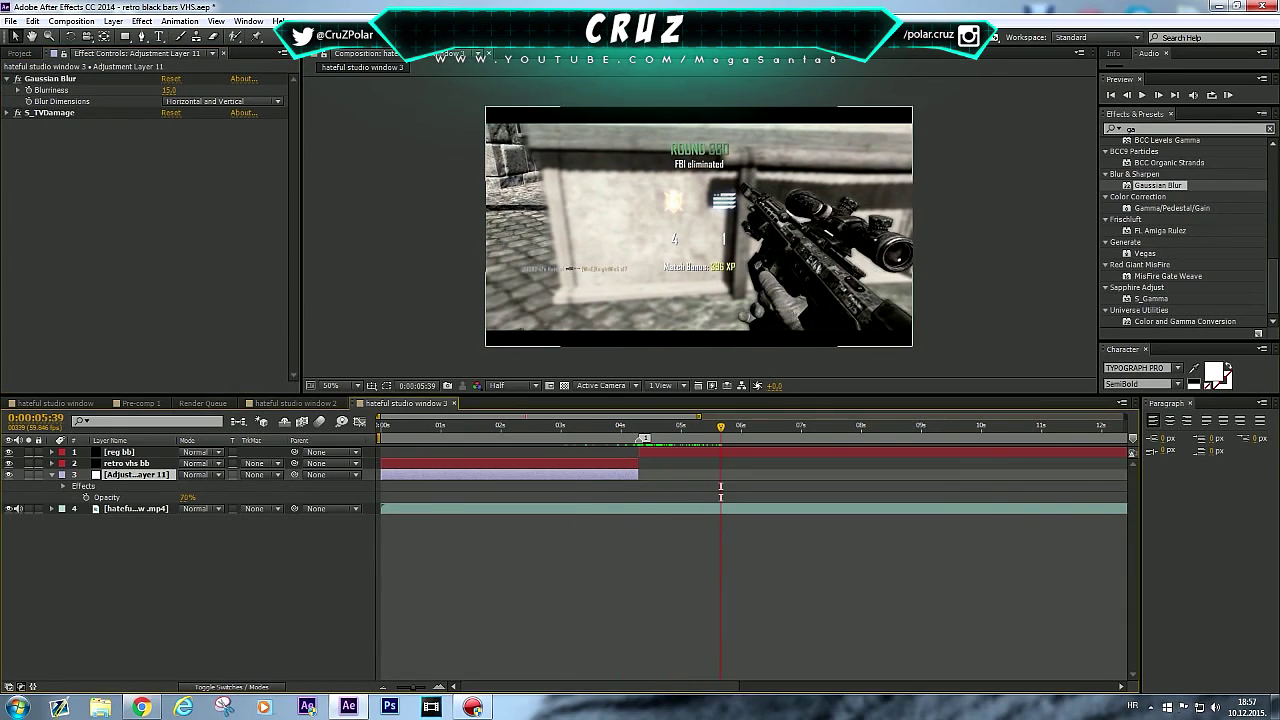
{"action": "left_click", "coordinate": [136, 508]}
{"action": "key", "text": "ctrl+shift+d"}
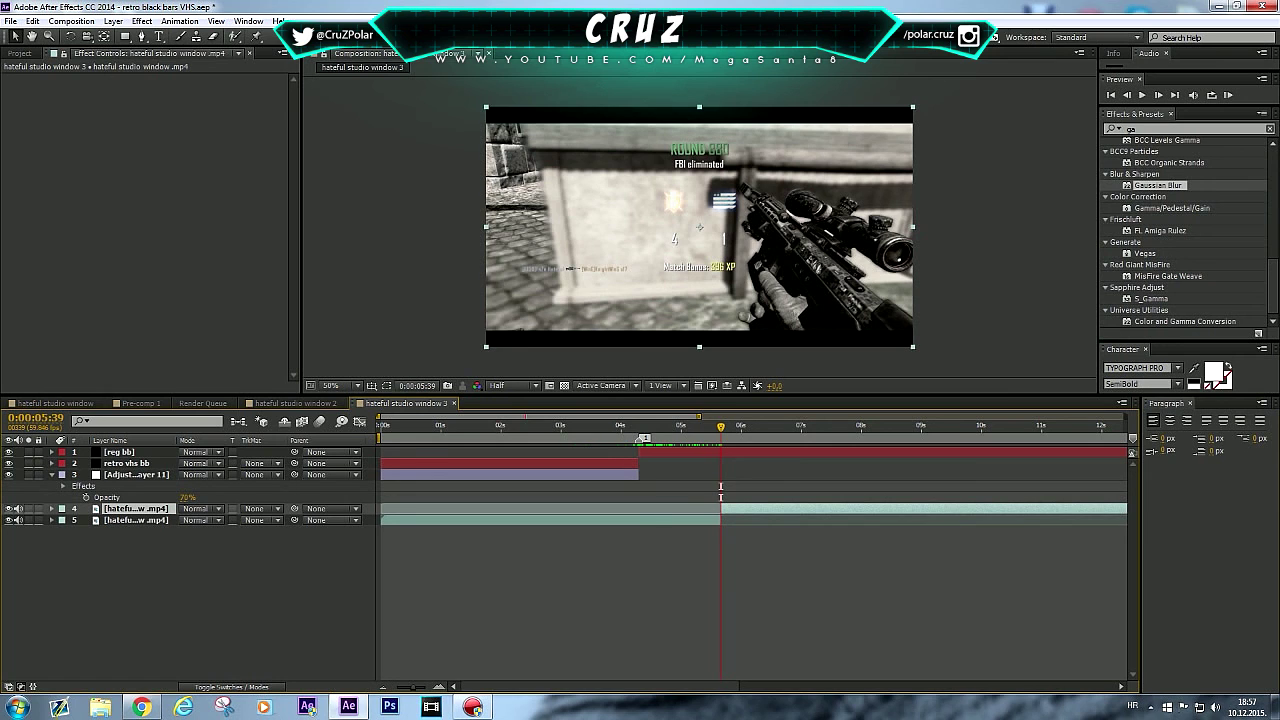
Step: Split the gameplay footage again at 0:00:15:04 and delete the middle section between the two cuts
{"action": "key", "text": "minus"}
{"action": "key", "text": "space"}
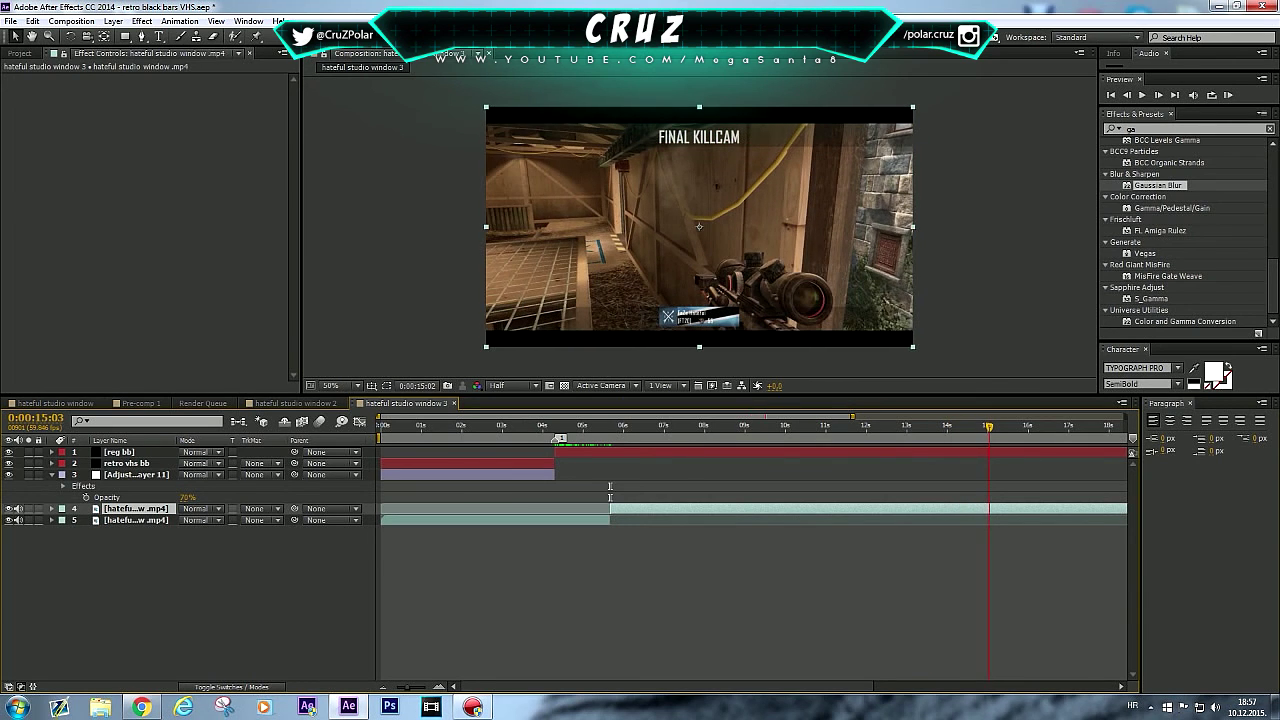
{"action": "key", "text": "ctrl+shift+d"}
{"action": "left_click", "coordinate": [136, 520]}
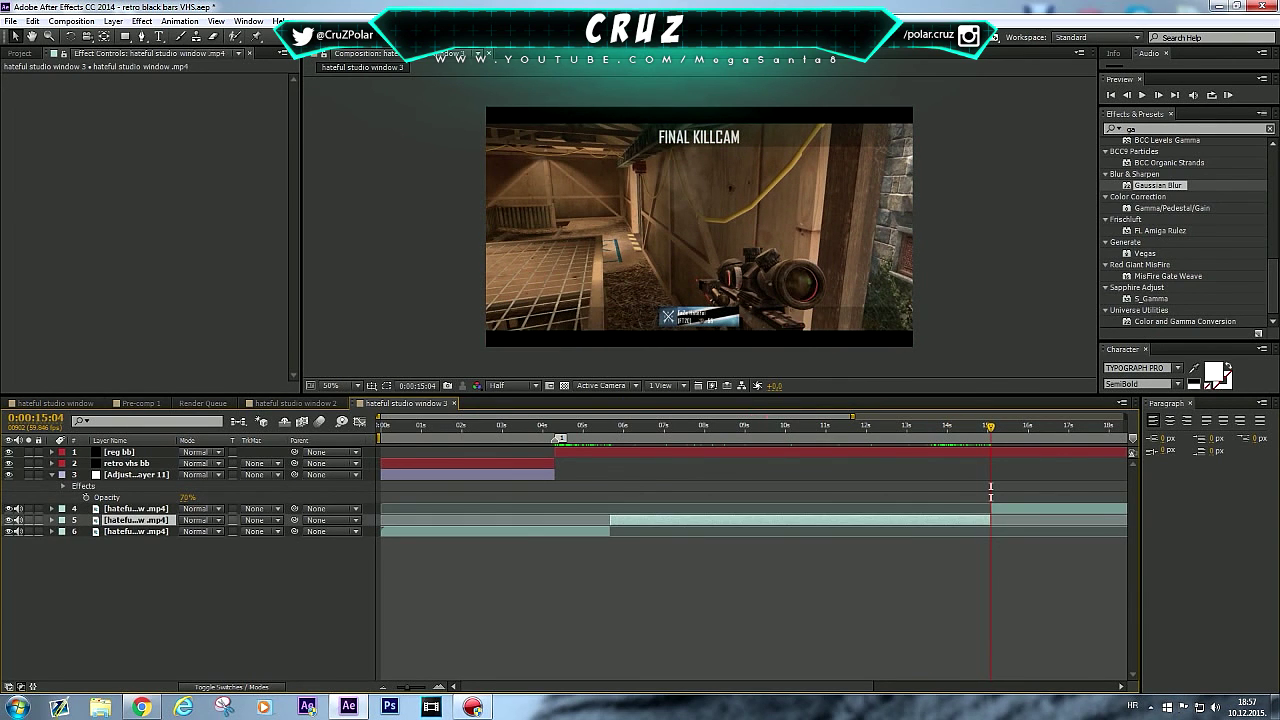
{"action": "key", "text": "Delete"}
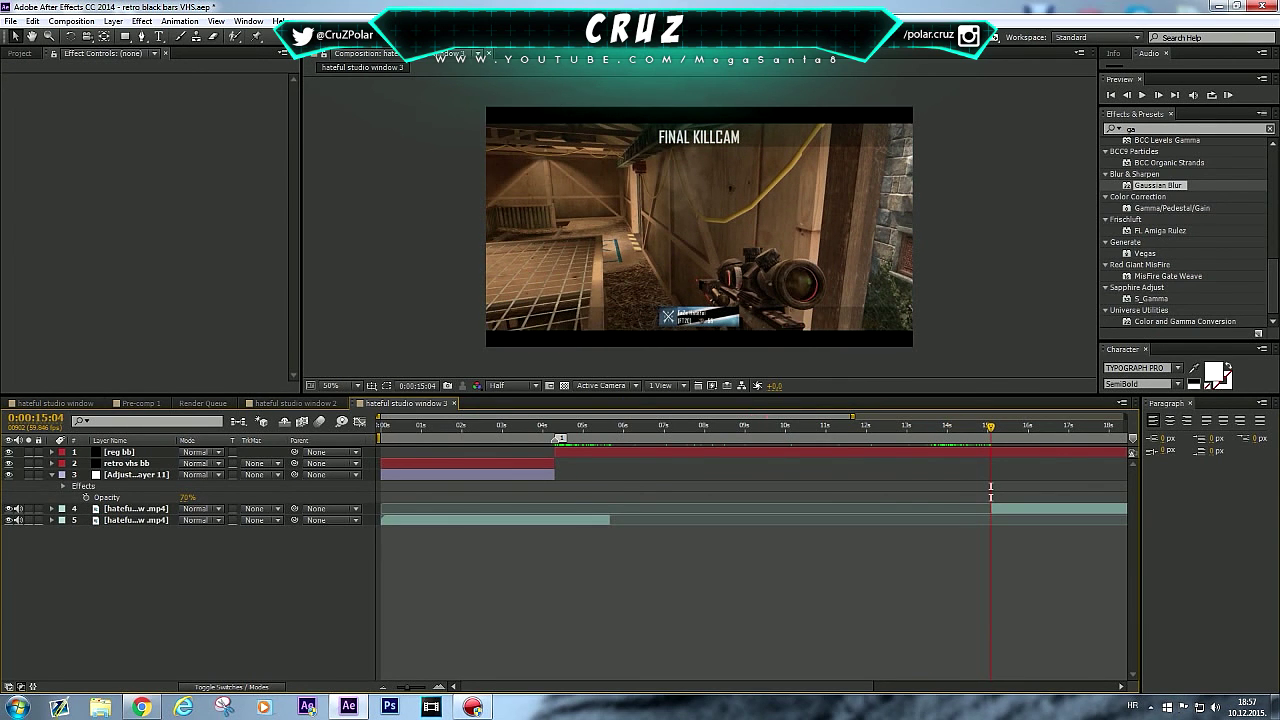
Step: Slide the killcam clip earlier so it starts right where the first gameplay clip ends
{"action": "left_click", "coordinate": [550, 426]}
{"action": "left_click_drag", "start_coordinate": [551, 426], "coordinate": [609, 426]}
{"action": "left_click_drag", "start_coordinate": [1019, 508], "coordinate": [638, 508]}
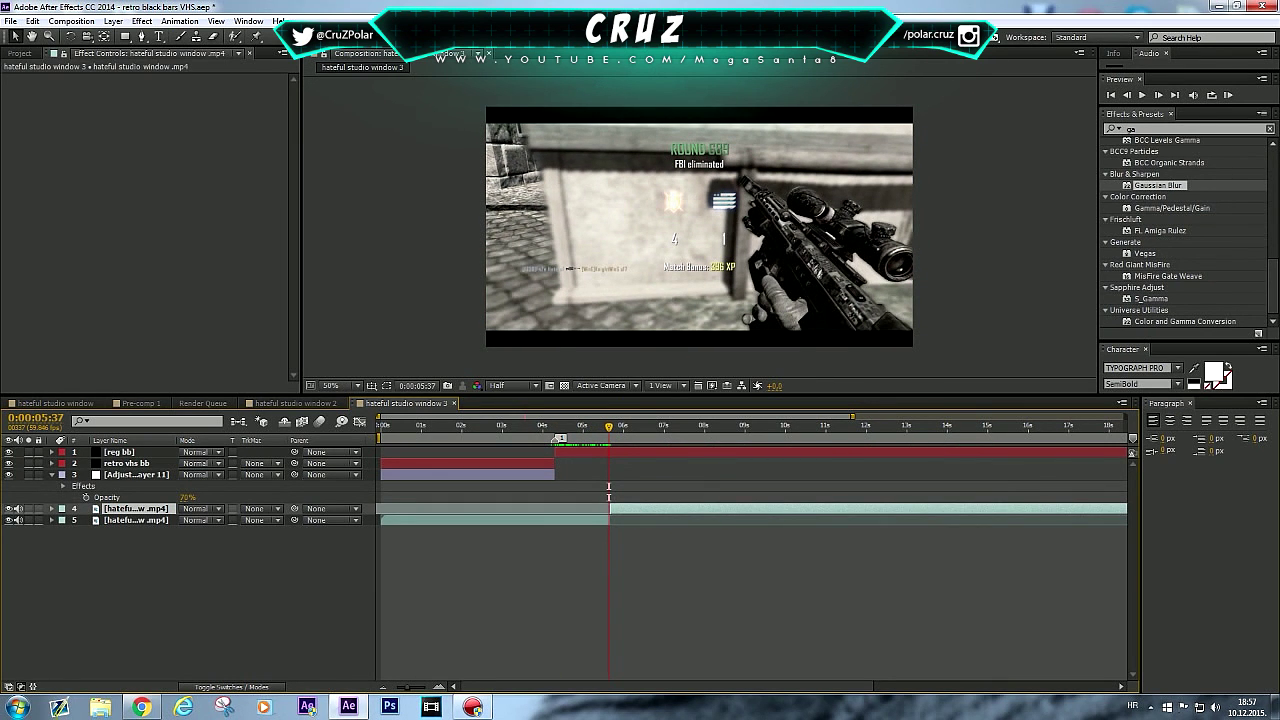
Step: Add composition marker 2 at the cut between the two gameplay clips, at 0:00:05:39
{"action": "left_click_drag", "start_coordinate": [1132, 439], "coordinate": [610, 439]}
{"action": "key", "text": "equal"}
{"action": "key", "text": "equal"}
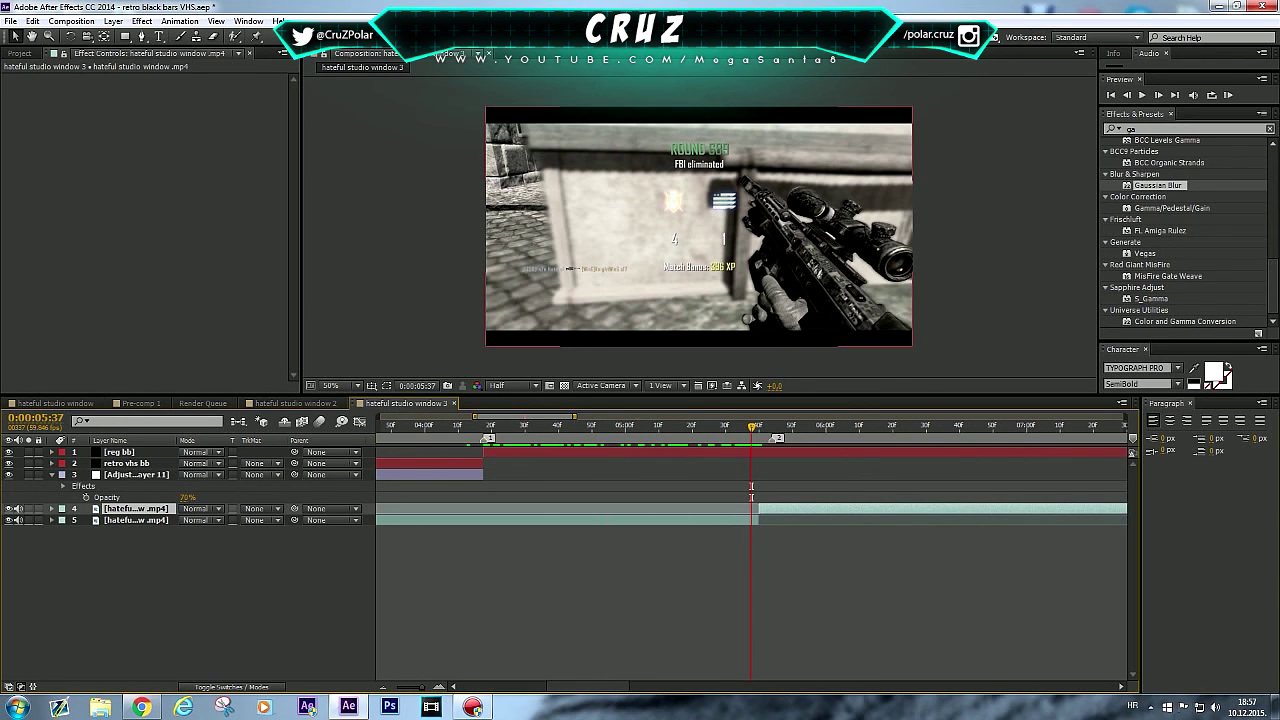
{"action": "key", "text": "Page_Down"}
{"action": "key", "text": "Page_Down"}
{"action": "left_click_drag", "start_coordinate": [778, 438], "coordinate": [765, 438]}
{"action": "key", "text": "ctrl+shift+a"}
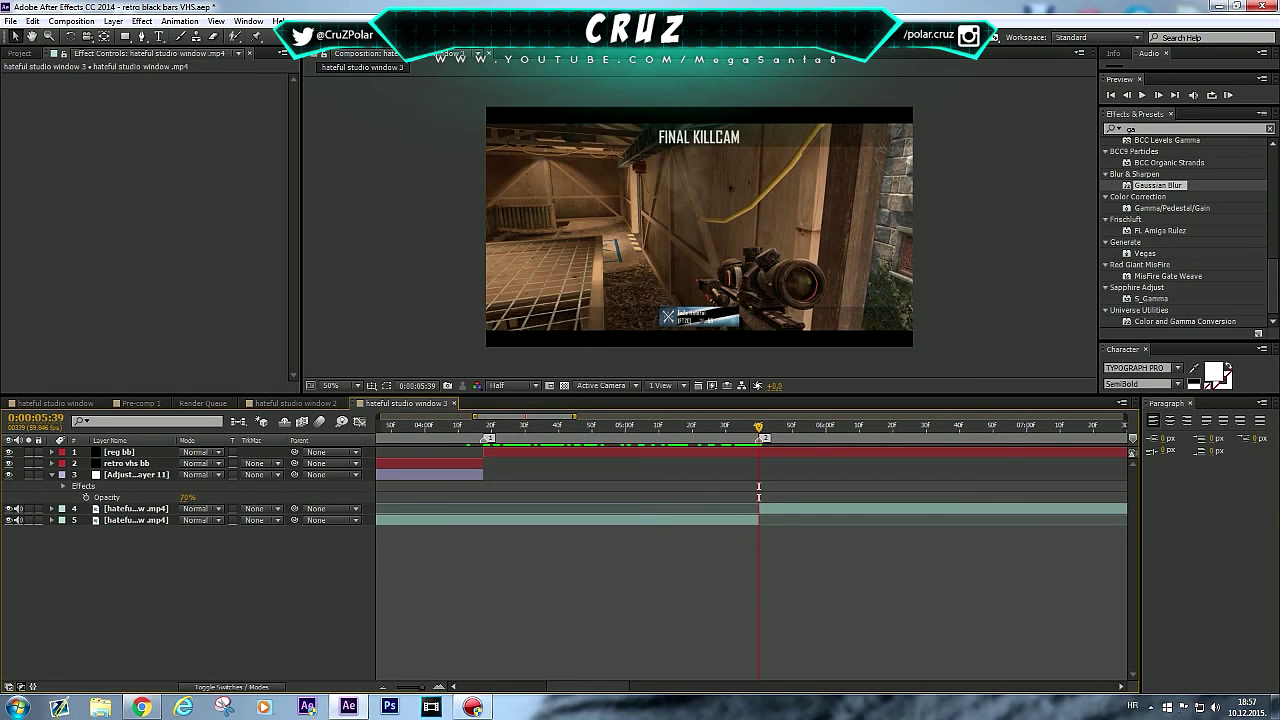
Step: Collapse the open layer properties and squeeze the killcam clip horizontally about its centre, leaving black on both sides
{"action": "key", "text": "u"}
{"action": "left_click", "coordinate": [800, 486]}
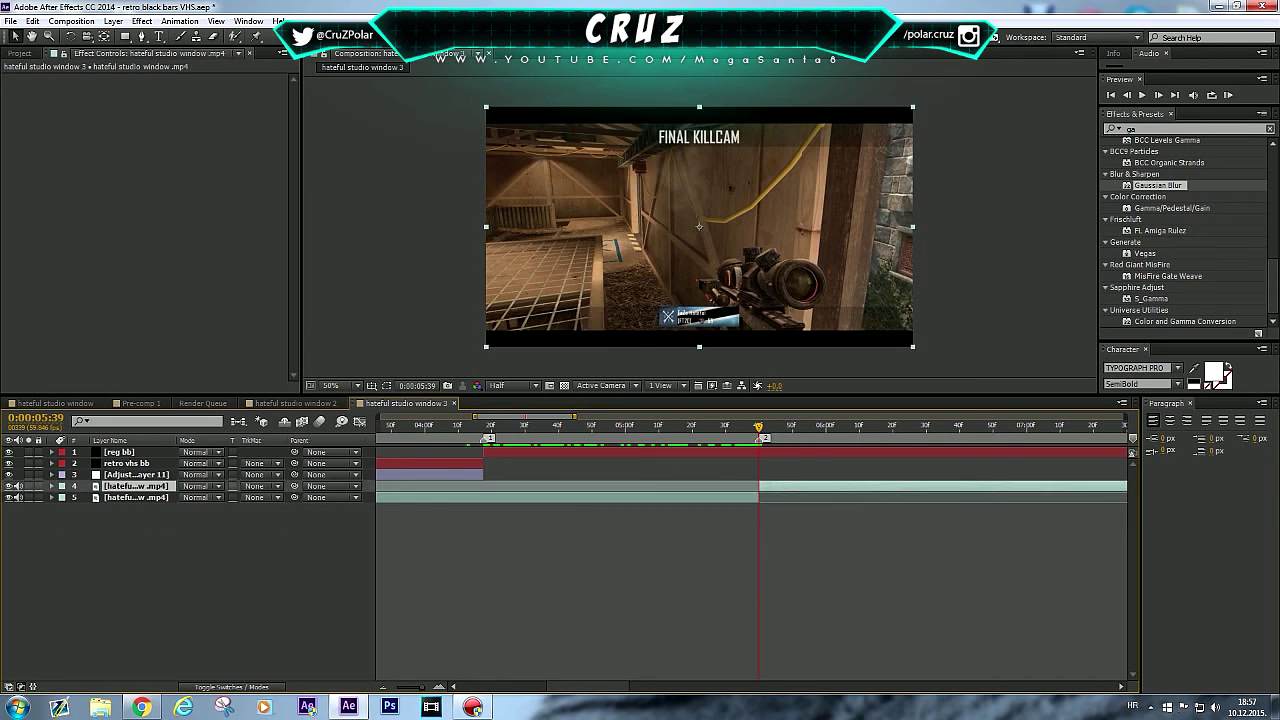
{"action": "key", "text": "minus"}
{"action": "key", "text": "minus"}
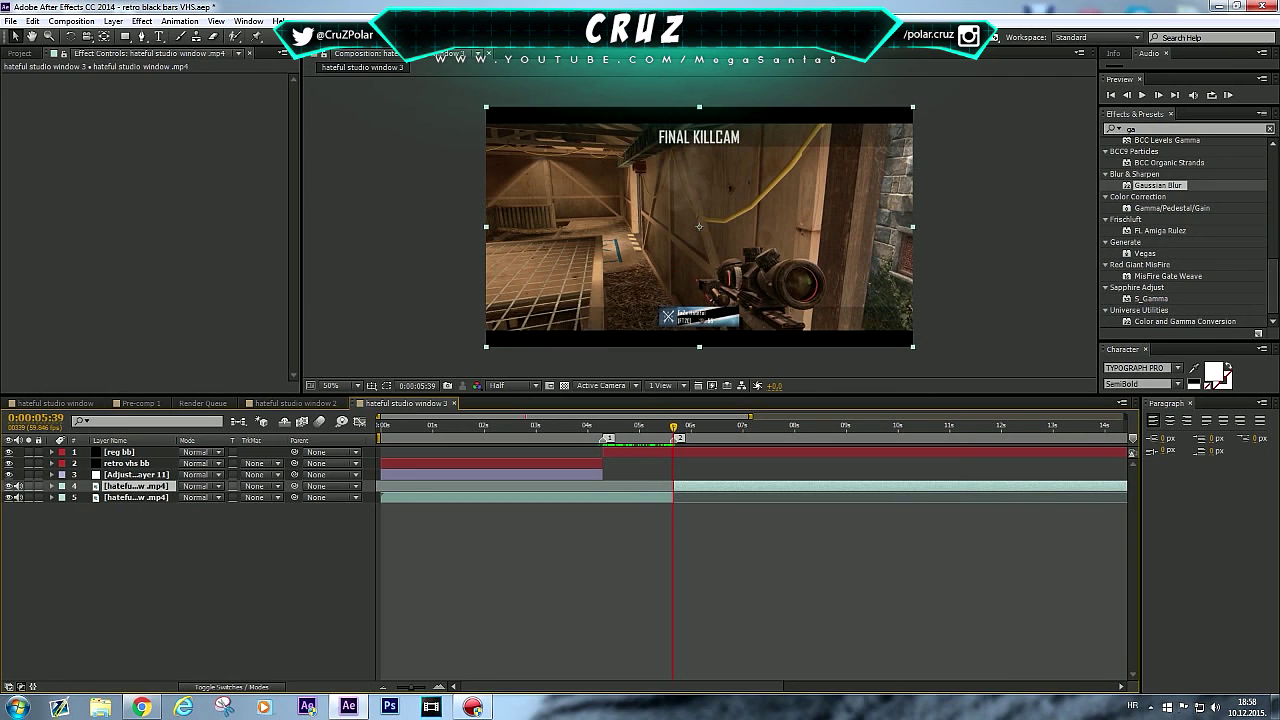
{"action": "left_click_drag", "start_coordinate": [913, 227], "coordinate": [867, 227]}
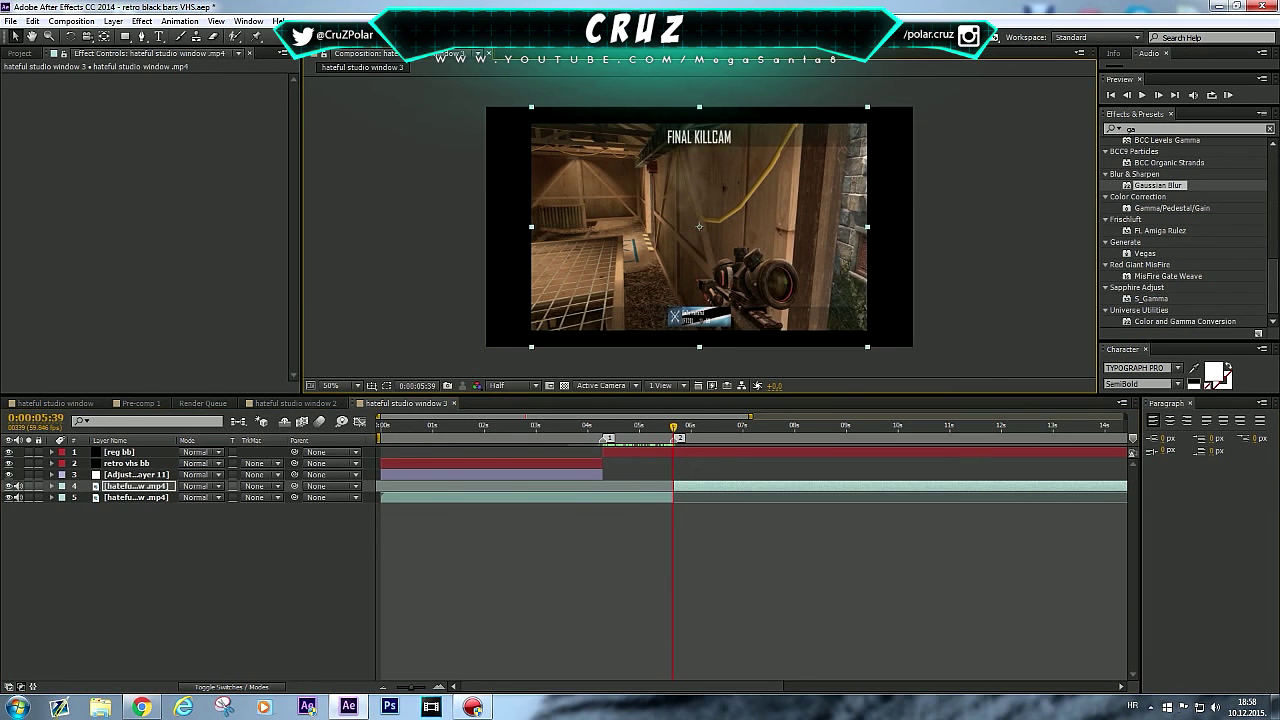
{"action": "left_click", "coordinate": [673, 540]}
Step: Split the reg bb black bars layer at 0:00:05:38
{"action": "mouse_move", "coordinate": [673, 440]}
{"action": "left_mouse_down"}
{"action": "mouse_move", "coordinate": [619, 437]}
{"action": "mouse_move", "coordinate": [673, 437]}
{"action": "left_mouse_up"}
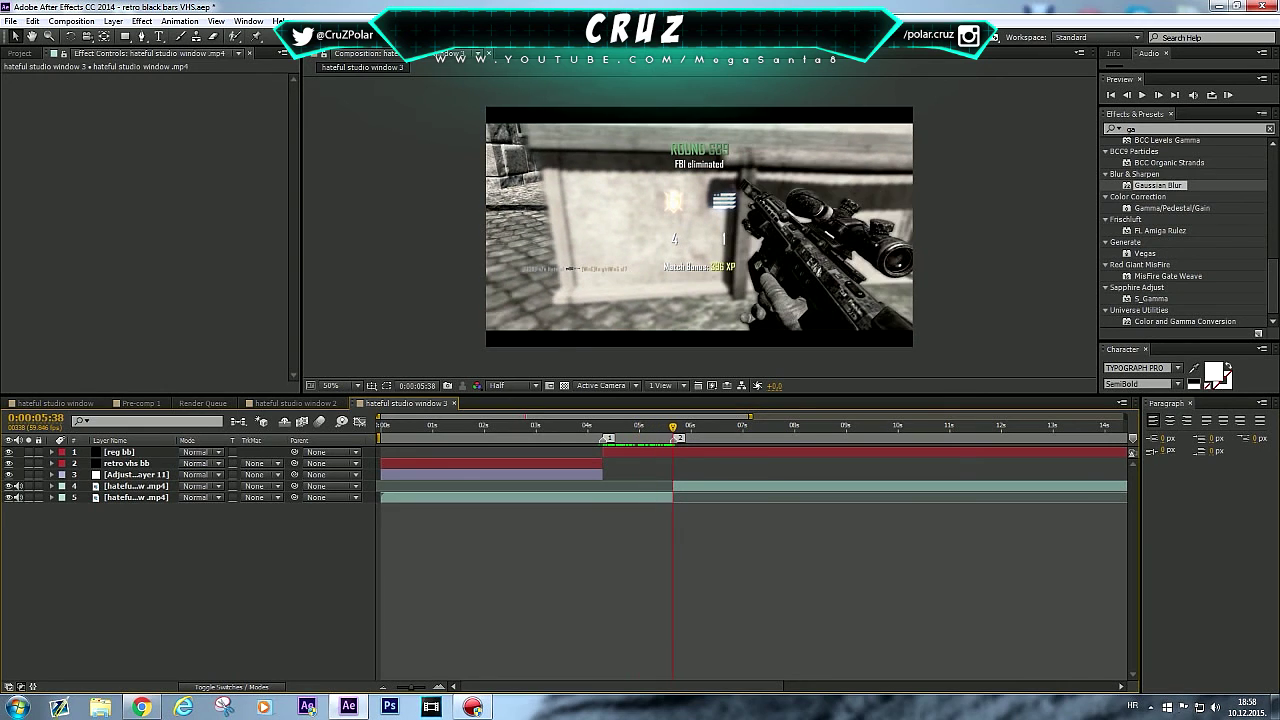
{"action": "left_click", "coordinate": [119, 452]}
{"action": "key", "text": "ctrl+shift+d"}
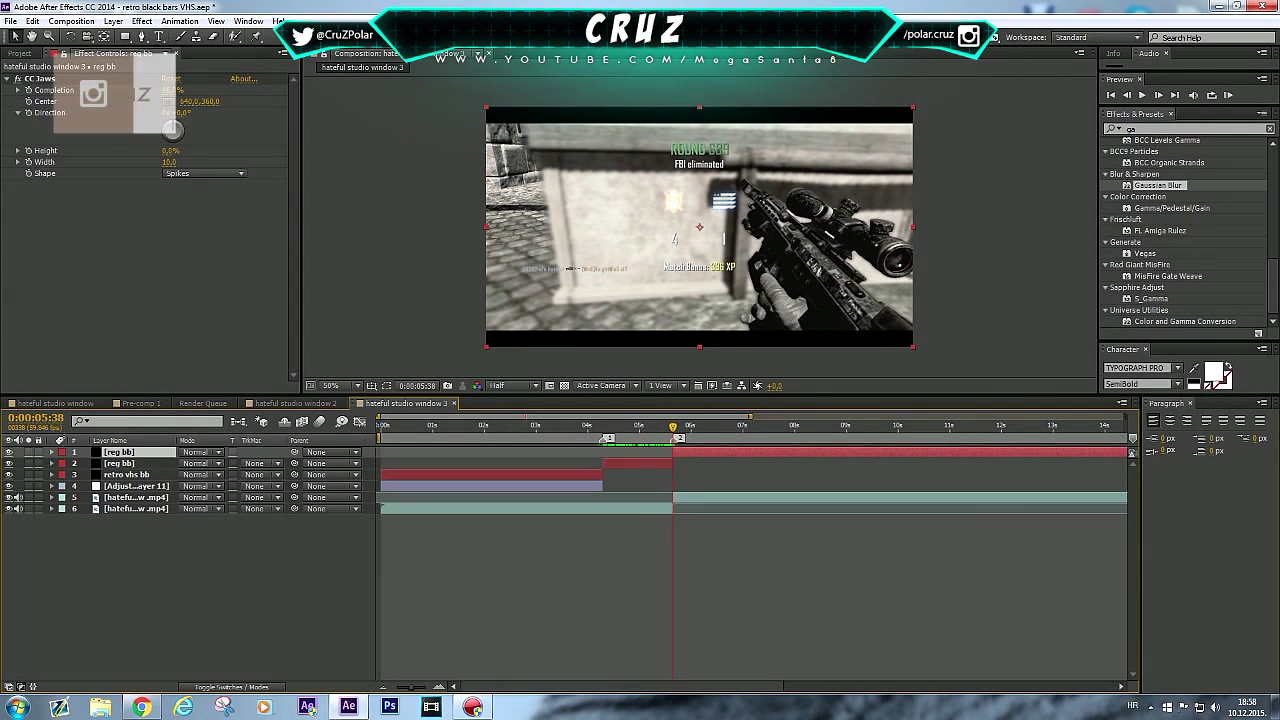
Step: Split the later reg bb layer at the gunshot frame, 0:00:07:47, and delete the part before it
{"action": "key", "text": "Page_Down"}
{"action": "key", "text": "space"}
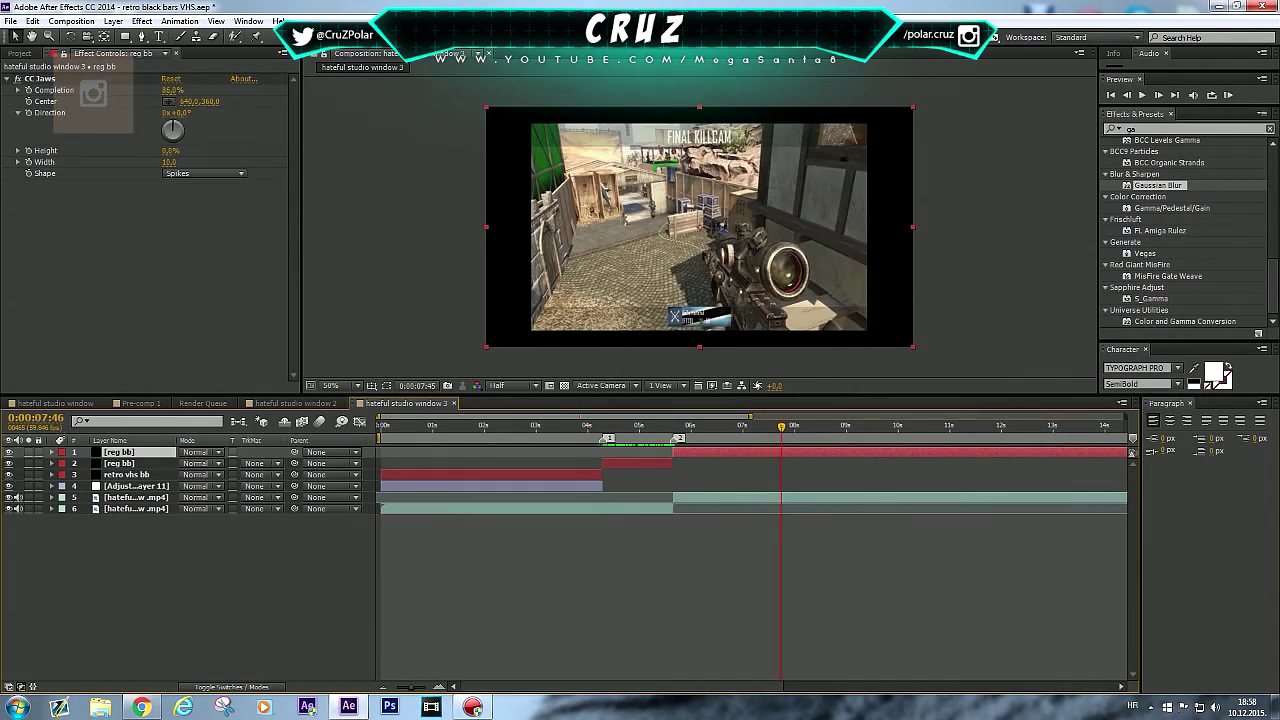
{"action": "left_click", "coordinate": [1127, 95]}
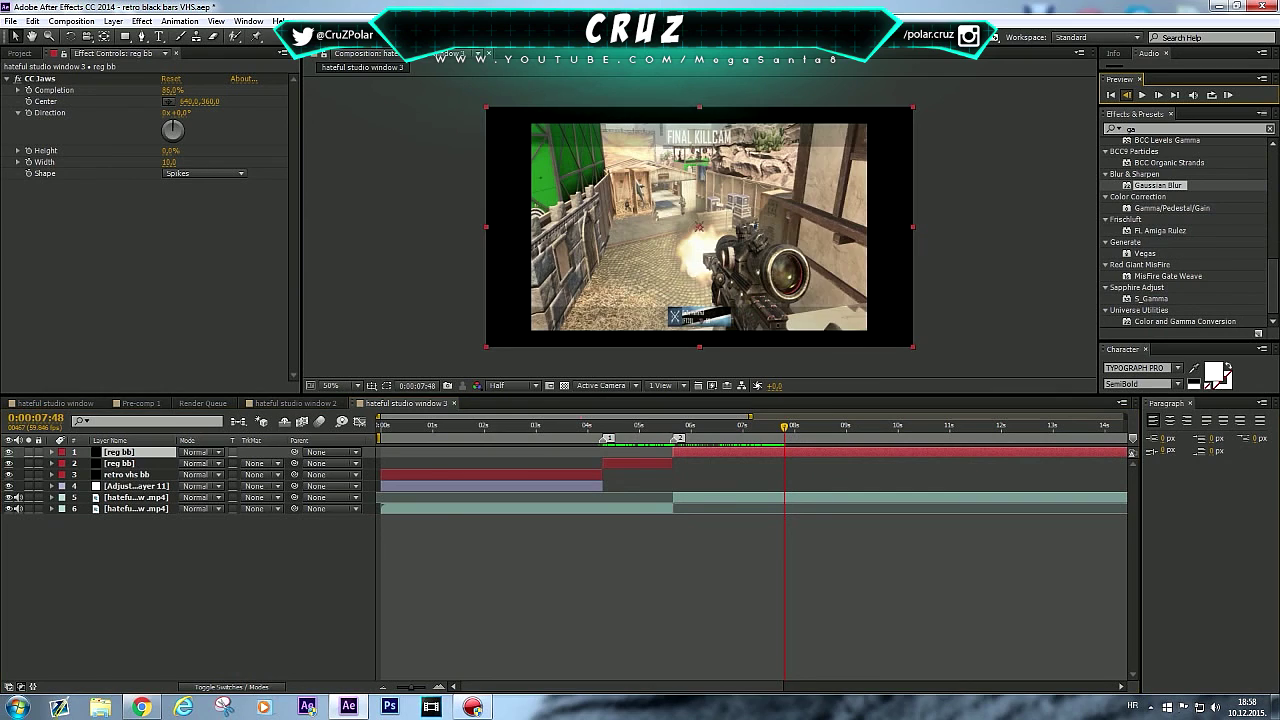
{"action": "left_click", "coordinate": [1127, 95]}
{"action": "key", "text": "Page_Down"}
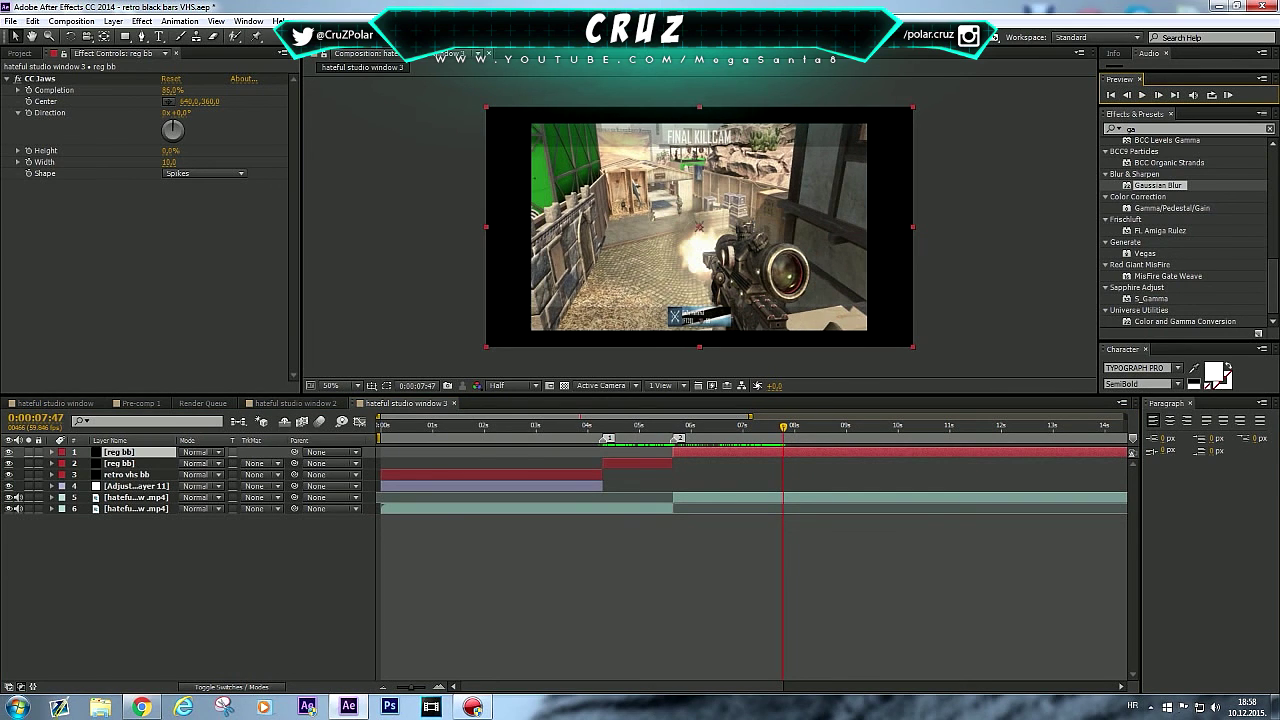
{"action": "key", "text": "ctrl+shift+d"}
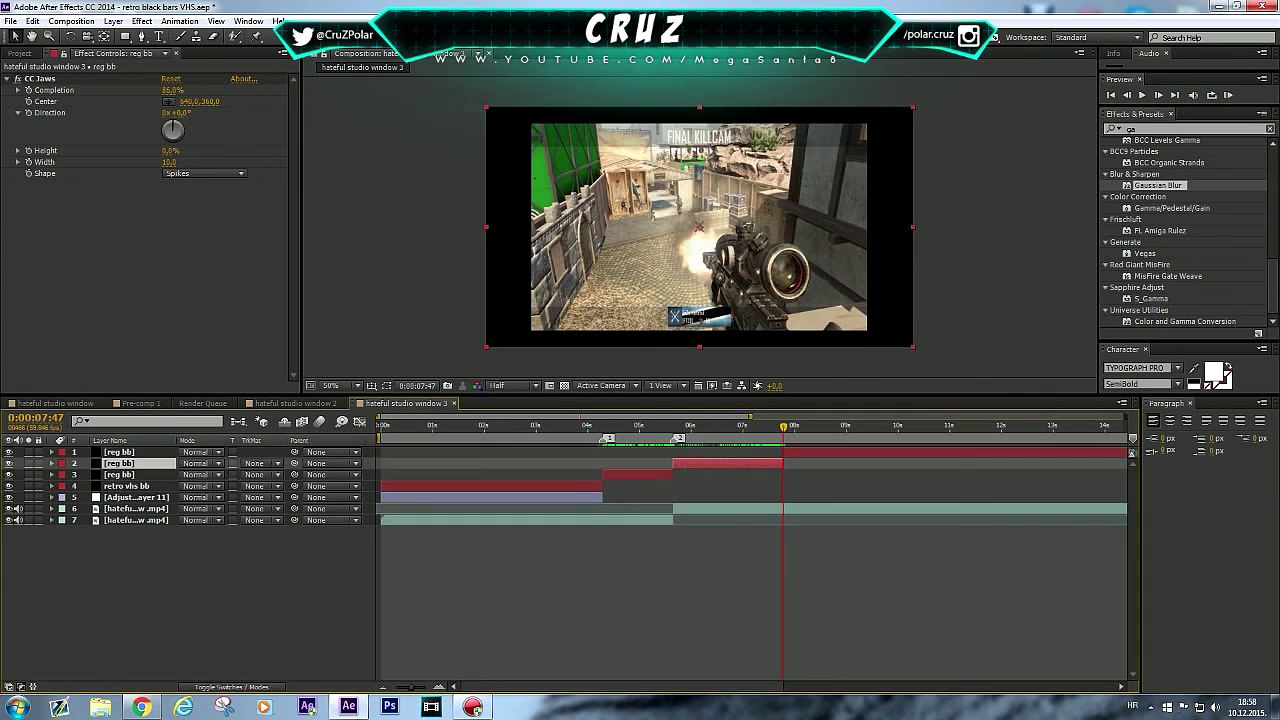
{"action": "key", "text": "Delete"}
Step: Play back the switch to the killcam, then return to 0:00:07:47 and split the killcam clip there
{"action": "left_click_drag", "start_coordinate": [783, 427], "coordinate": [580, 427]}
{"action": "key", "text": "space"}
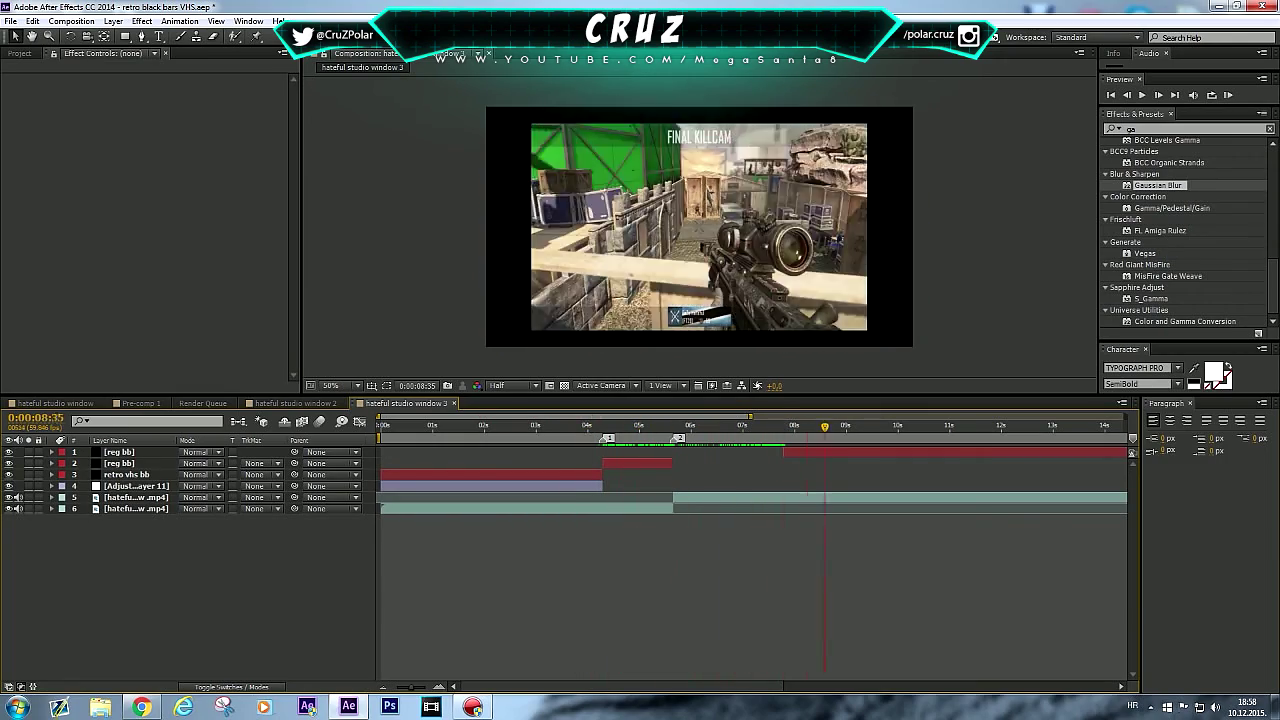
{"action": "left_click_drag", "start_coordinate": [833, 427], "coordinate": [780, 427]}
{"action": "left_click", "coordinate": [1158, 95]}
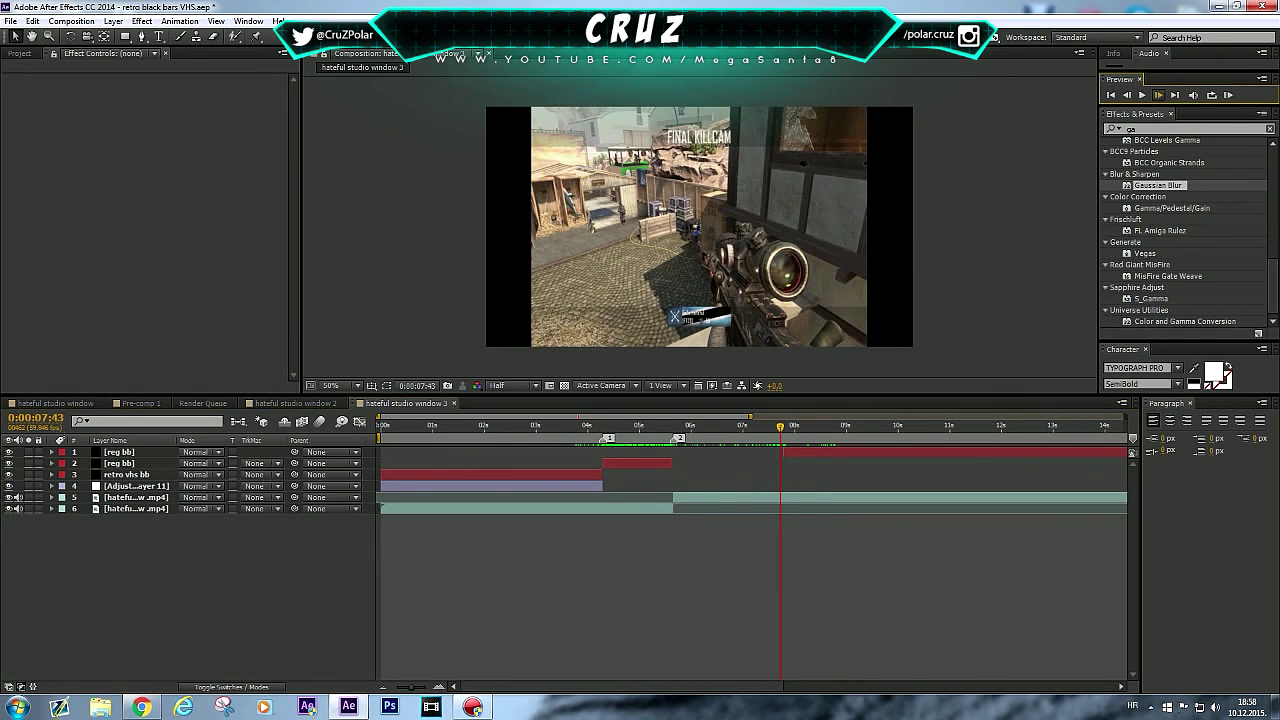
{"action": "left_click", "coordinate": [1158, 95]}
{"action": "left_click", "coordinate": [1158, 95]}
{"action": "left_click", "coordinate": [1158, 95]}
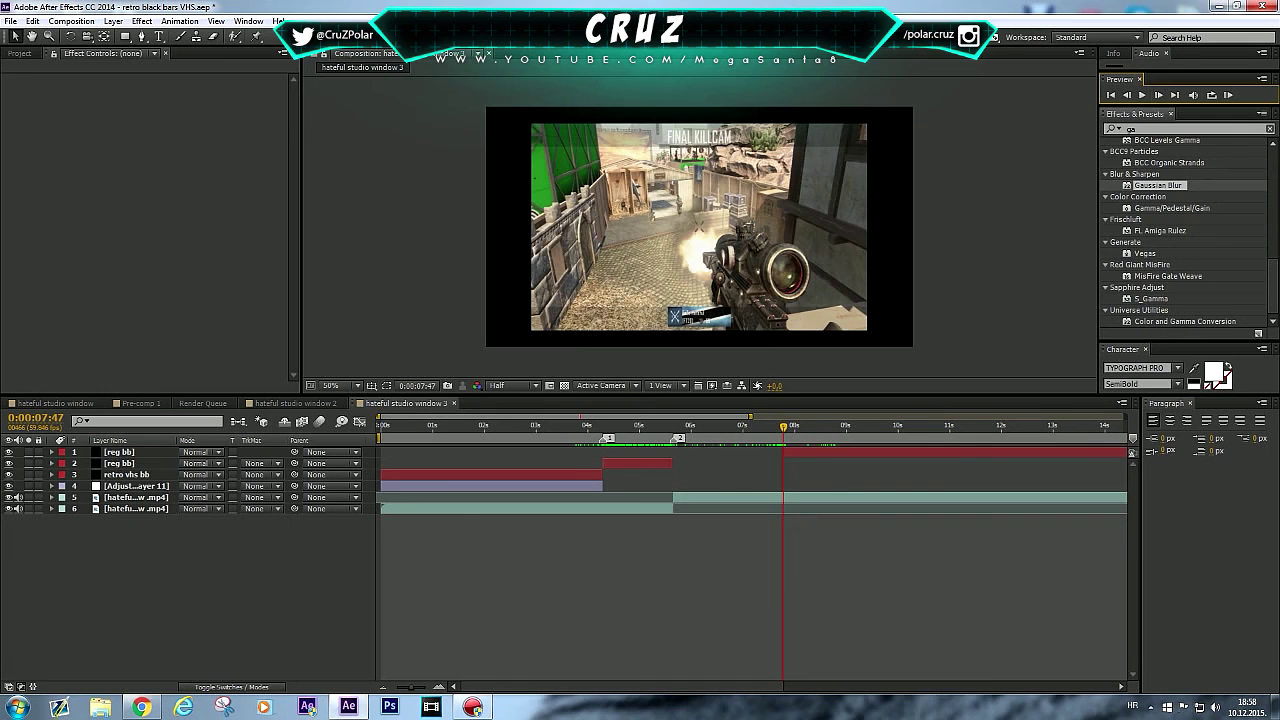
{"action": "left_click", "coordinate": [850, 497]}
{"action": "key", "text": "ctrl+shift+d"}
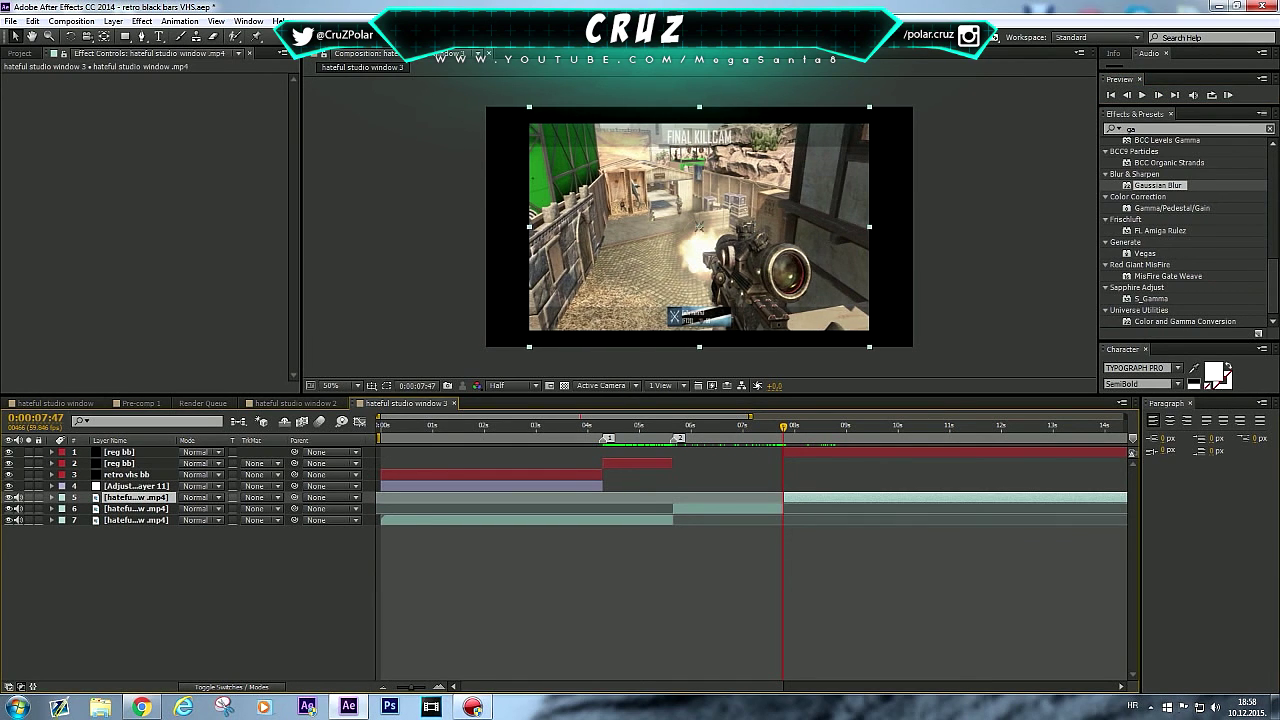
Step: Fit the killcam clip after 0:00:07:47 to the composition size and play back the transition
{"action": "key", "text": "ctrl+alt+f"}
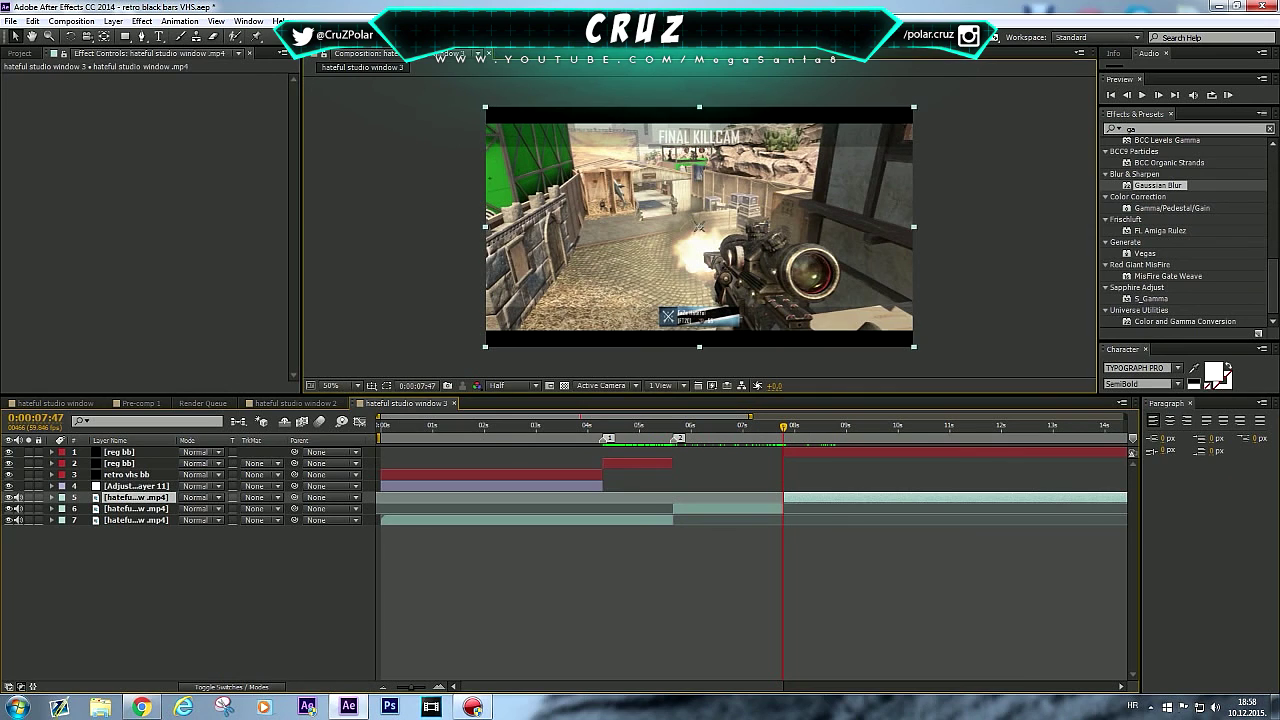
{"action": "key", "text": "F2"}
{"action": "left_click", "coordinate": [850, 452]}
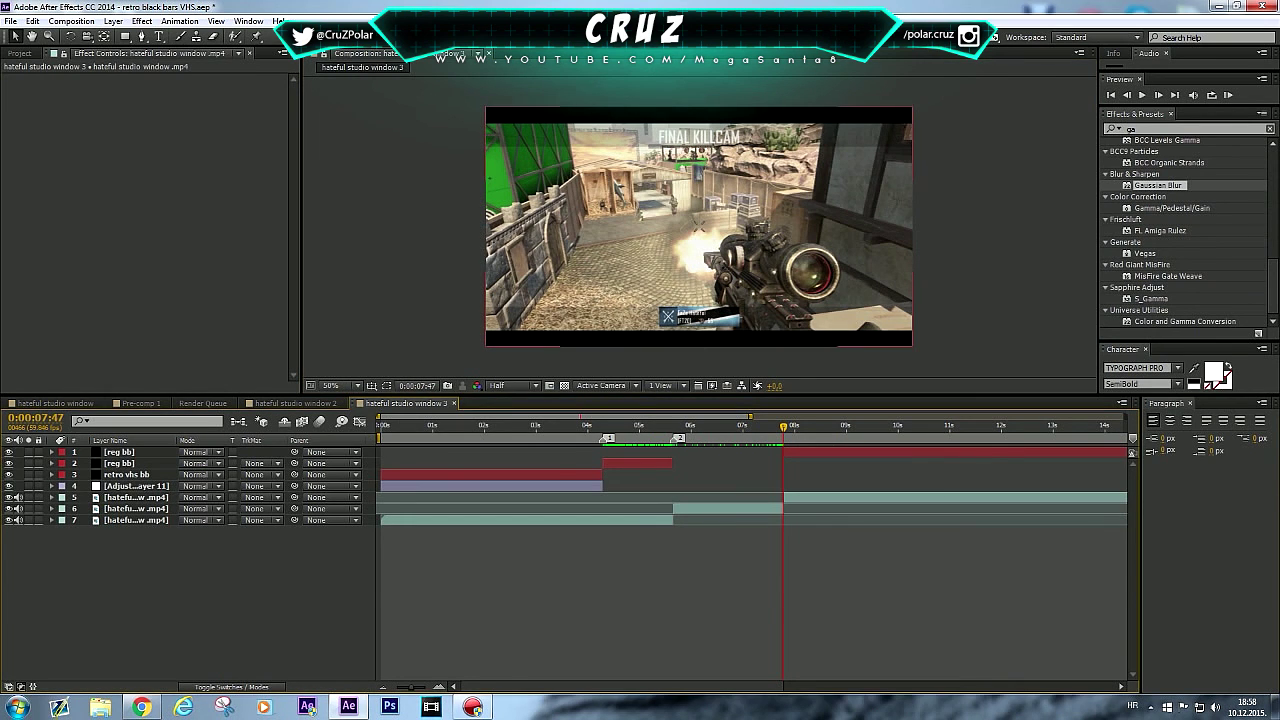
{"action": "key", "text": "s"}
{"action": "key", "text": "s"}
{"action": "left_click_drag", "start_coordinate": [783, 427], "coordinate": [656, 427]}
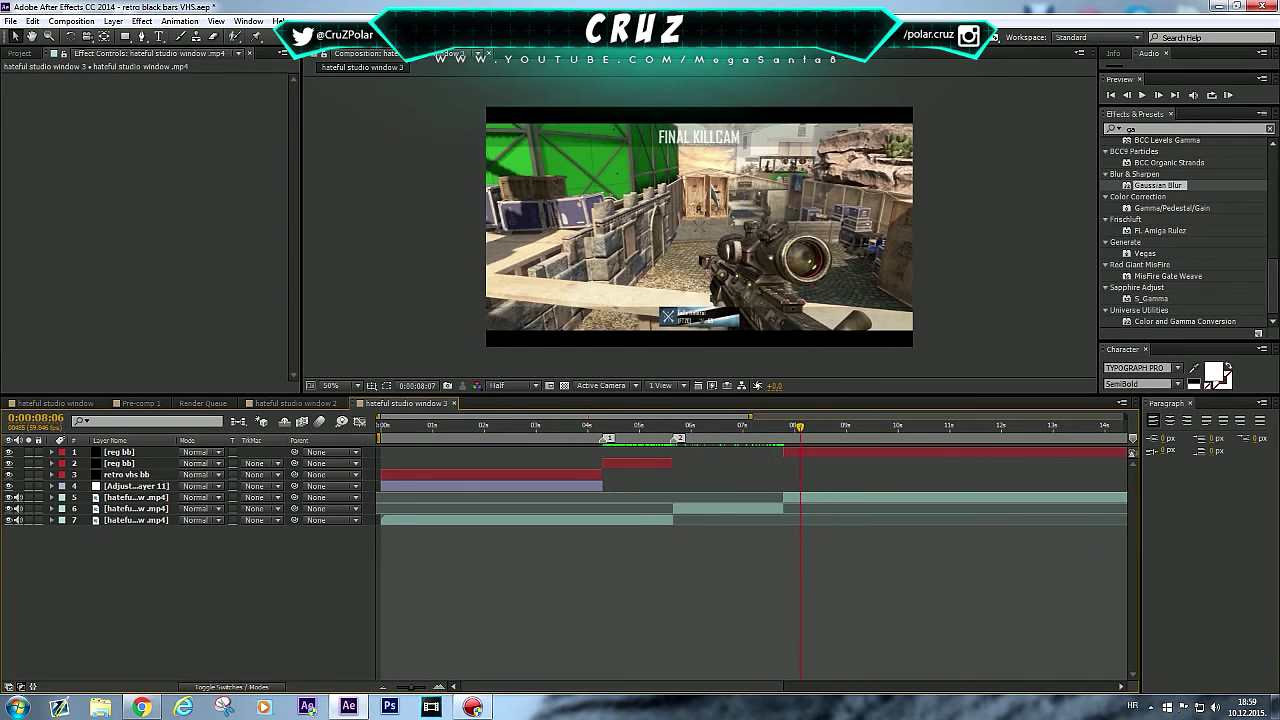
Step: Clear the effects search and create a new adjustment layer above the last killcam clip
{"action": "left_click", "coordinate": [1269, 128]}
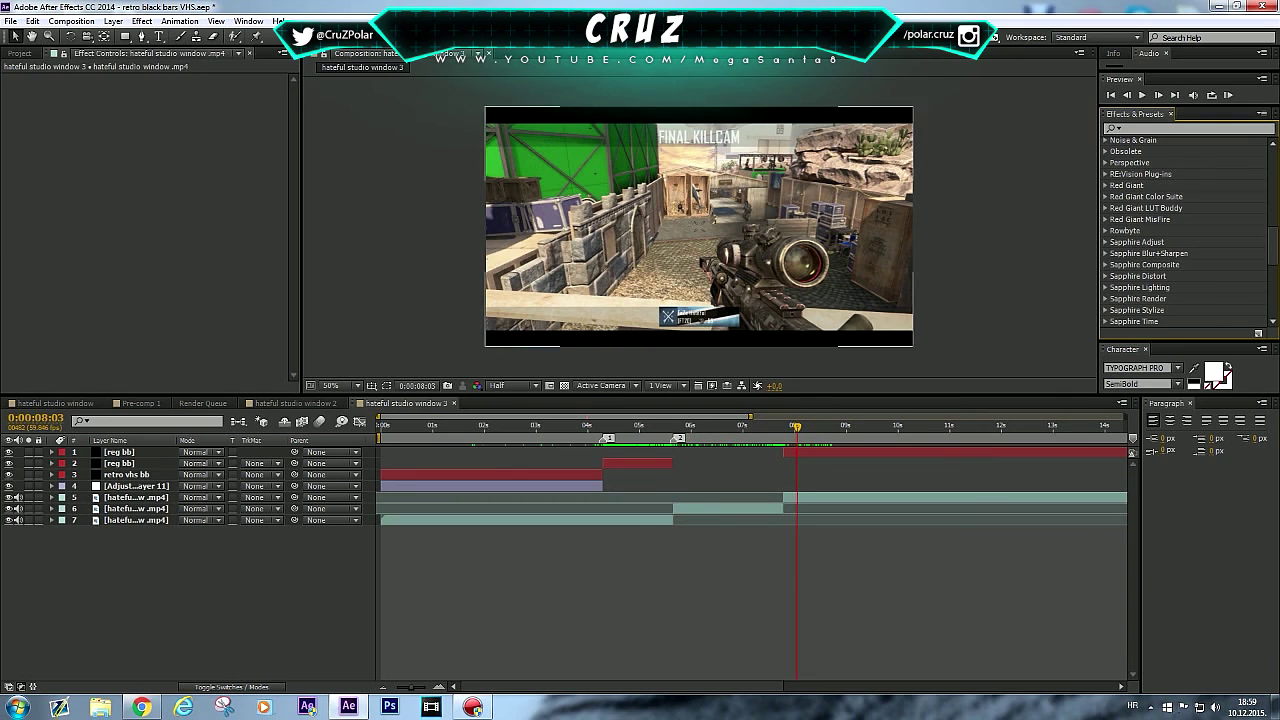
{"action": "left_click", "coordinate": [136, 486]}
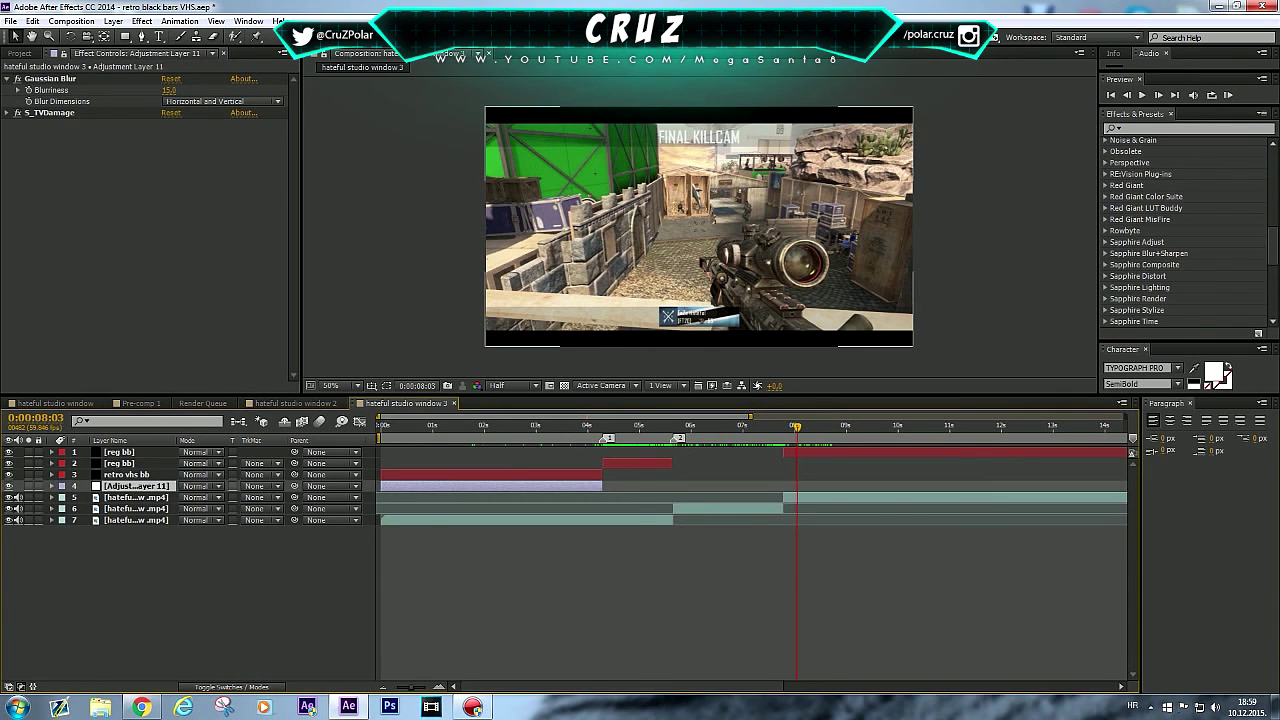
{"action": "left_click", "coordinate": [136, 497]}
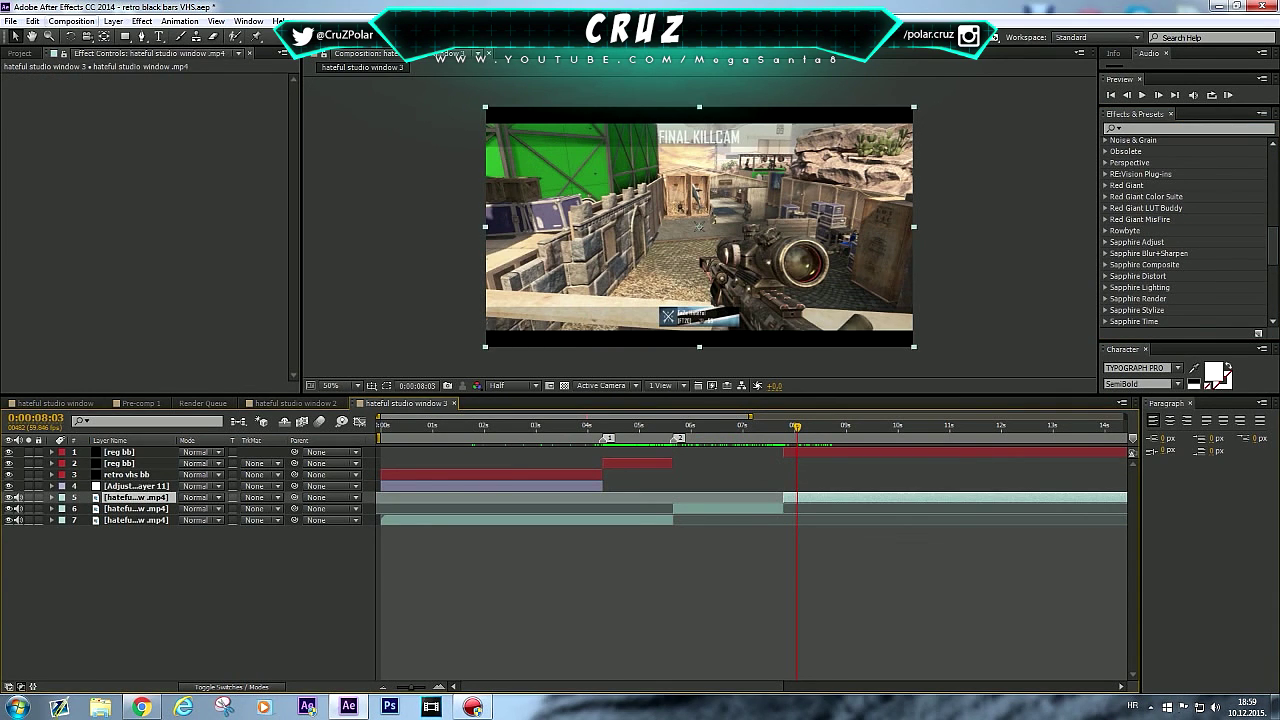
{"action": "right_click", "coordinate": [245, 446]}
{"action": "mouse_move", "coordinate": [320, 453]}
{"action": "left_click", "coordinate": [469, 561]}
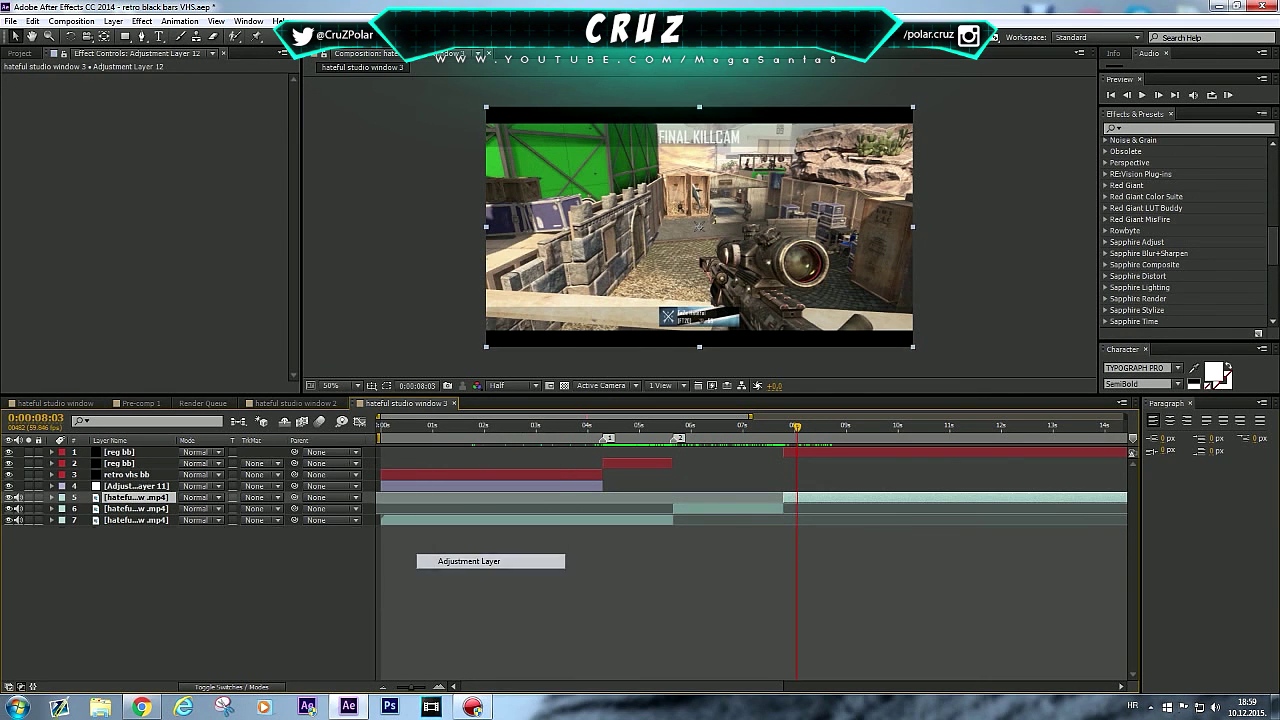
Step: Return to the gunshot frame at 0:00:07:47 and set composition marker 3 there
{"action": "left_click_drag", "start_coordinate": [797, 427], "coordinate": [787, 427]}
{"action": "key", "text": "Page_Up"}
{"action": "key", "text": "Page_Up"}
{"action": "key", "text": "Page_Up"}
{"action": "key", "text": "Page_Up"}
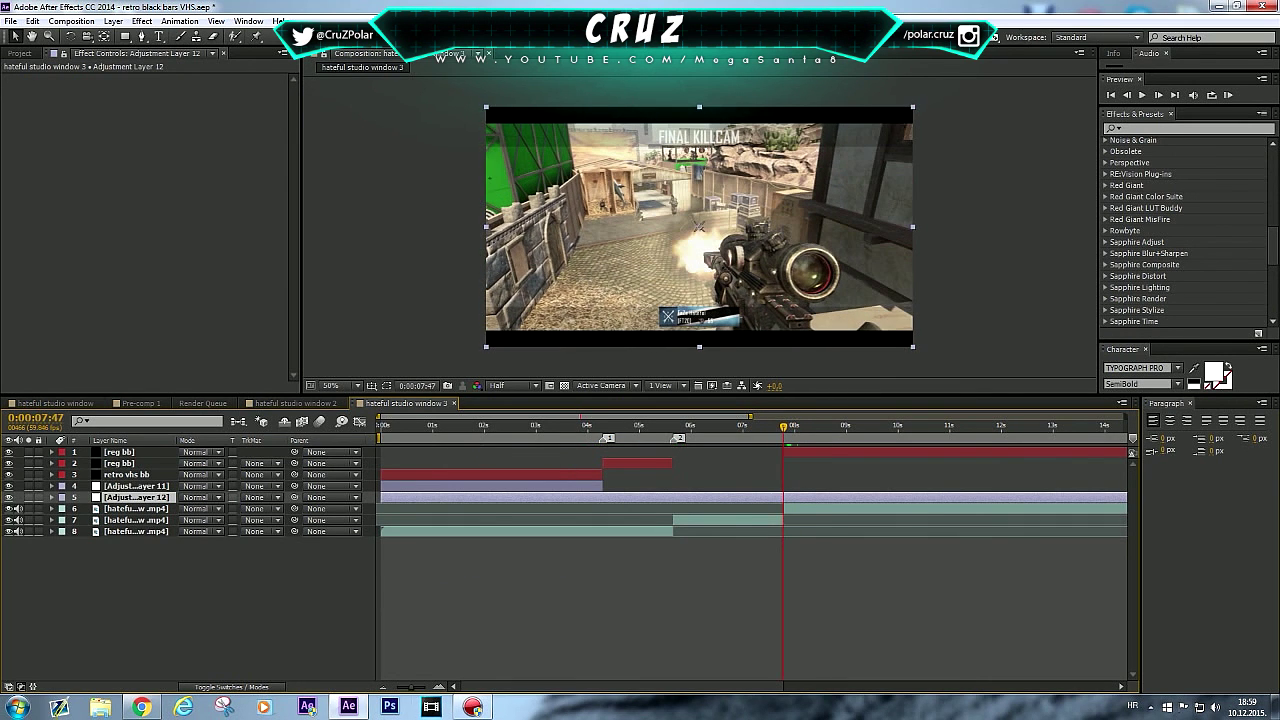
{"action": "key", "text": "equal"}
{"action": "key", "text": "equal"}
{"action": "key", "text": "equal"}
{"action": "key", "text": "equal"}
{"action": "key", "text": "equal"}
{"action": "key", "text": "equal"}
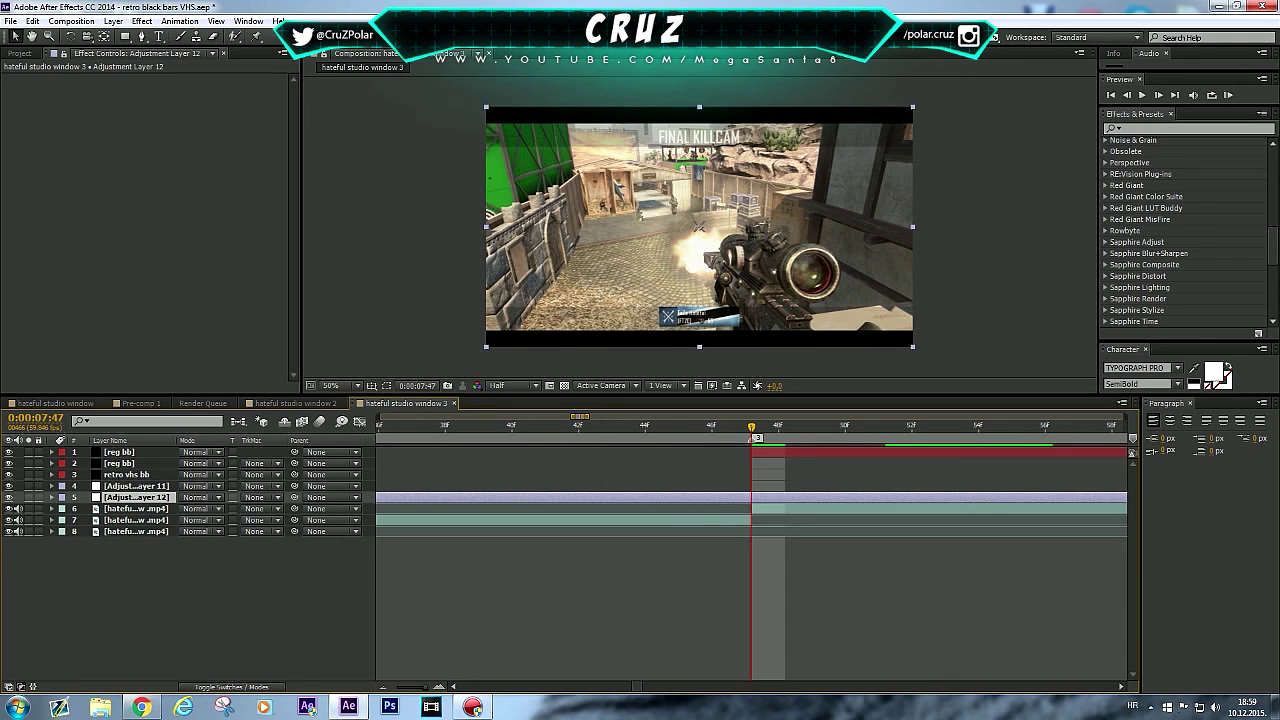
Step: Split the new adjustment layer at 0:00:07:47 and delete the part before it
{"action": "key", "text": "ctrl+shift+d"}
{"action": "left_click", "coordinate": [563, 508]}
{"action": "key", "text": "Delete"}
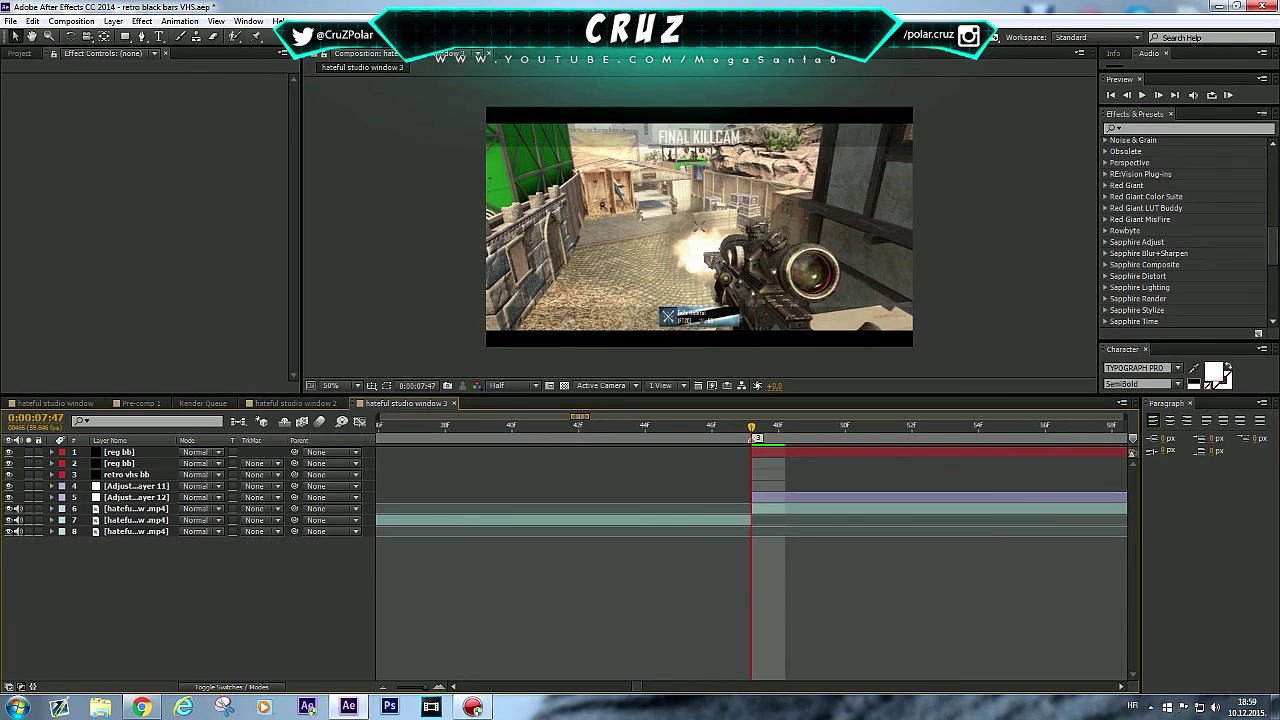
Step: Search the effects for s_vi to find S_Vignette
{"action": "key", "text": "ctrl+5"}
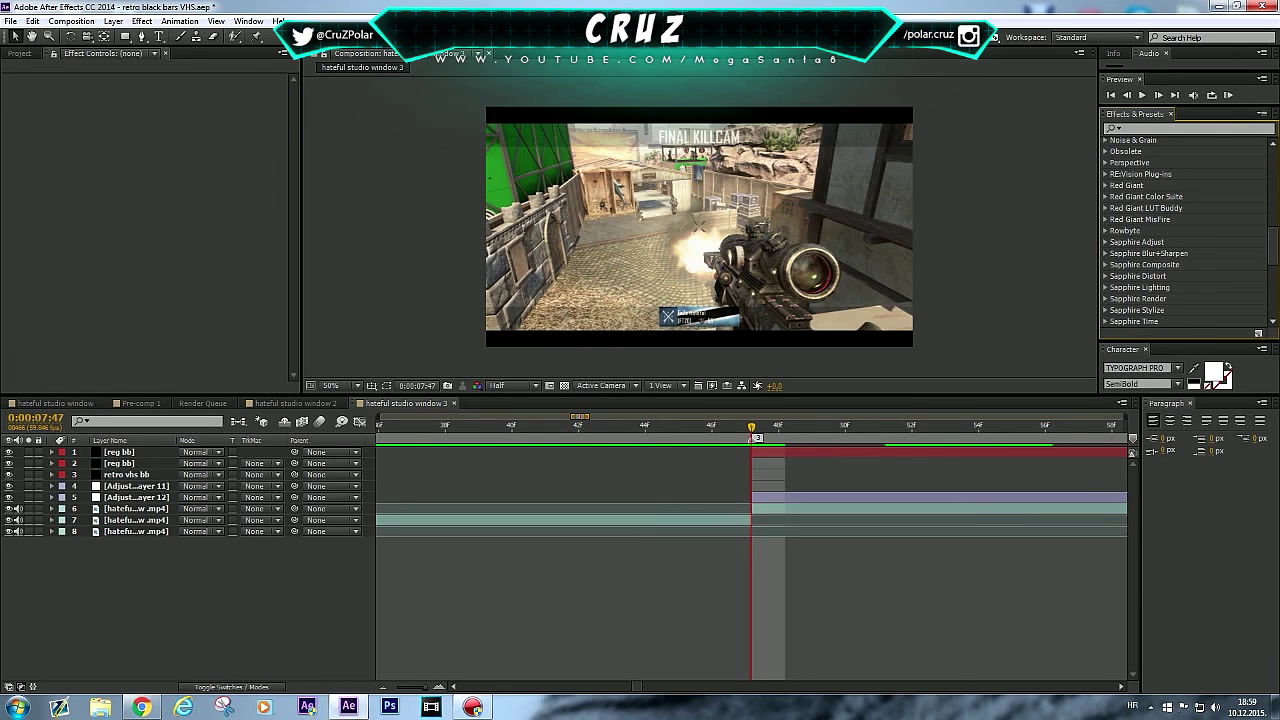
{"action": "left_click", "coordinate": [1185, 128]}
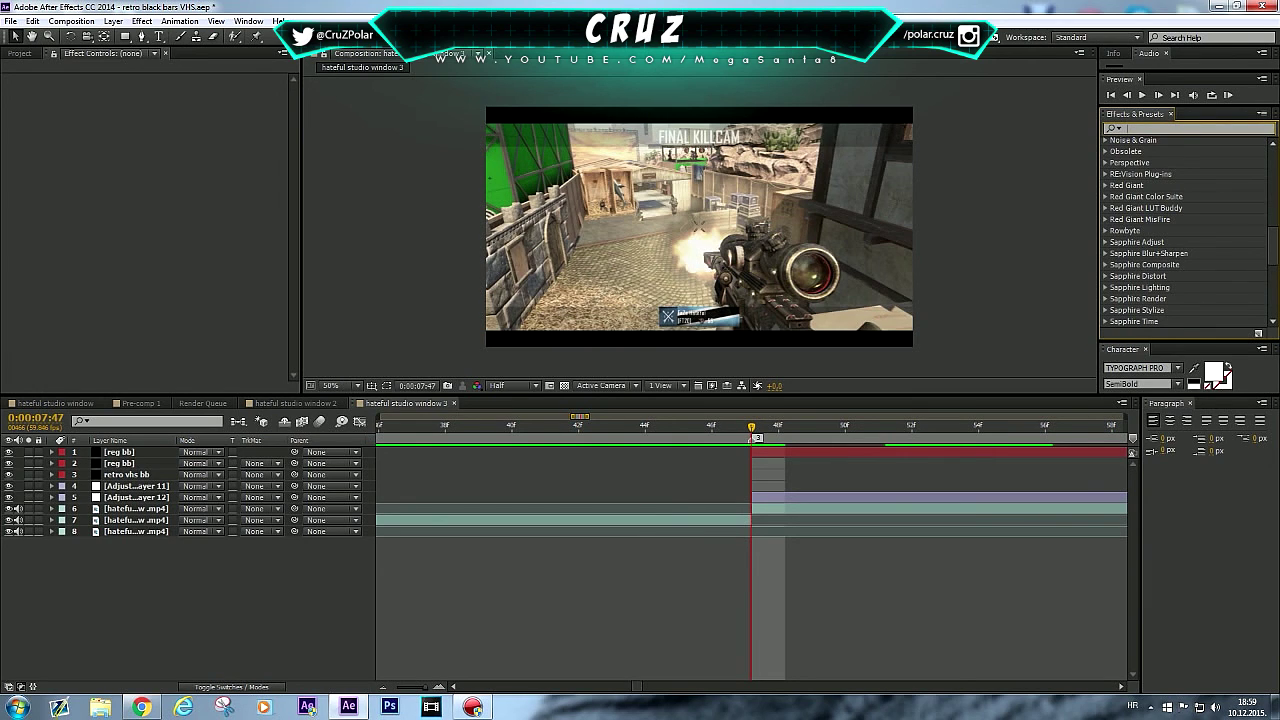
{"action": "type", "text": "s_"}
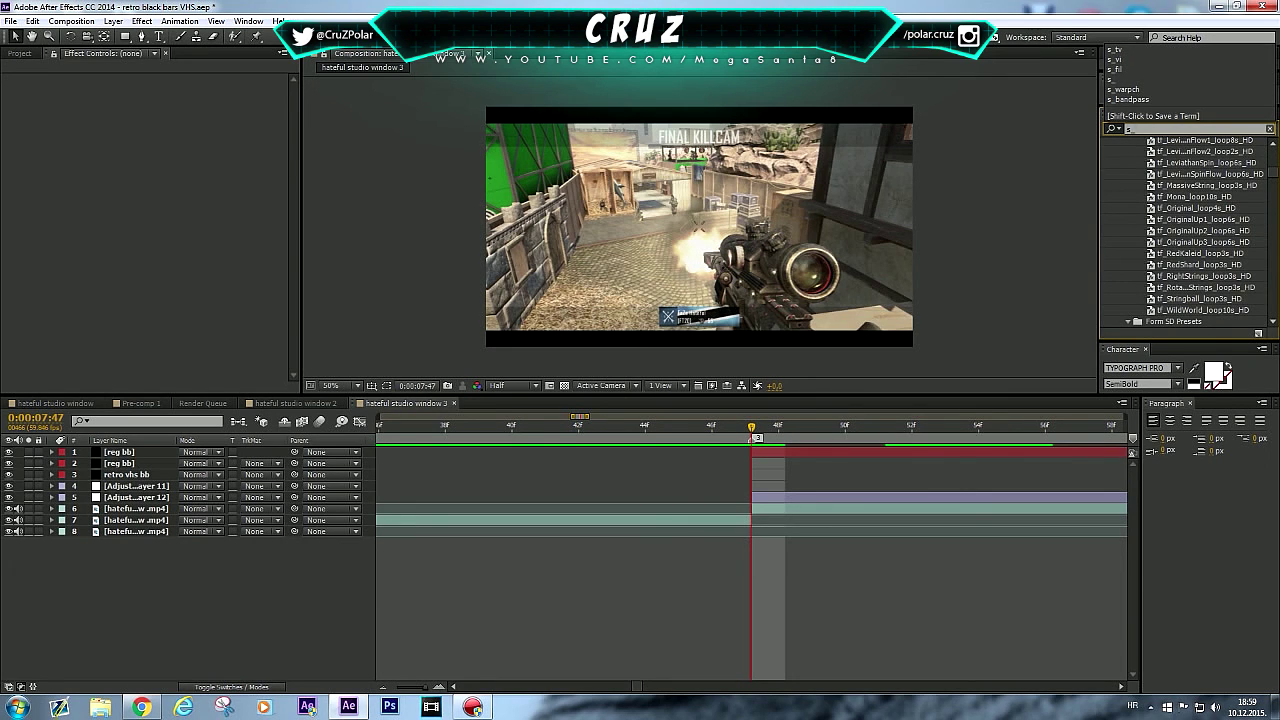
{"action": "type", "text": "tv"}
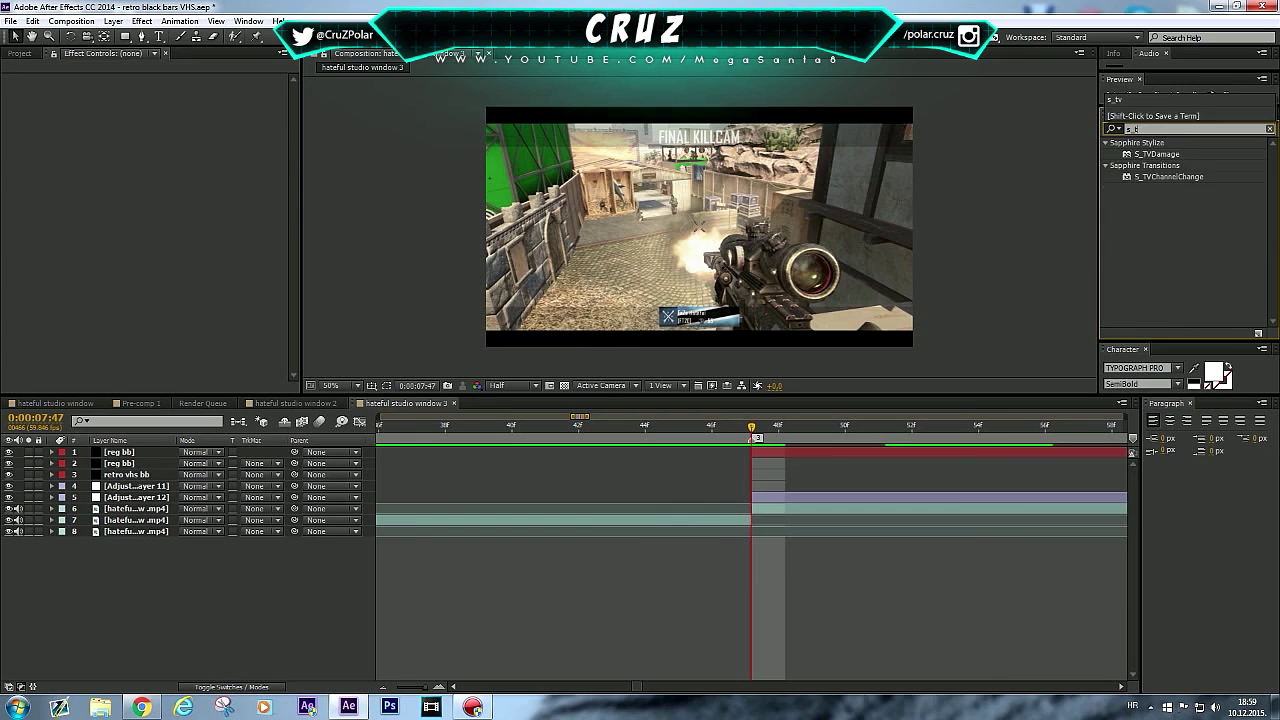
{"action": "key", "text": "BackSpace"}
{"action": "type", "text": "vi"}
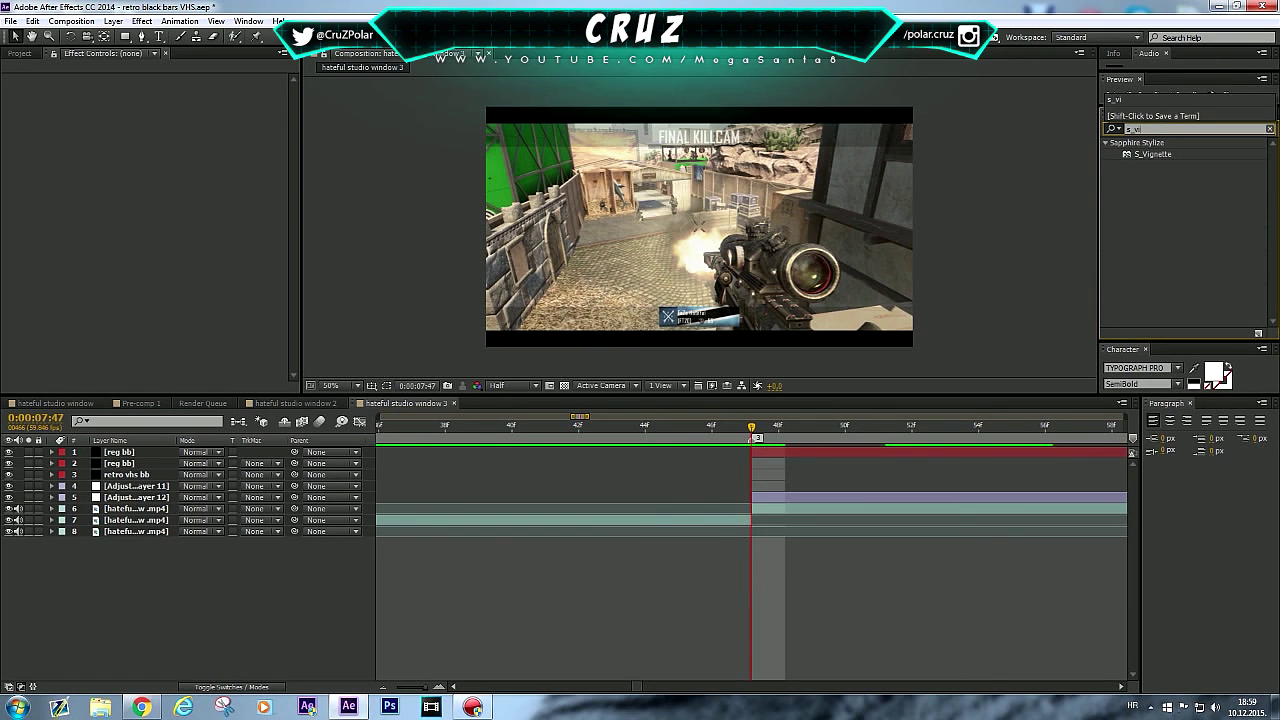
Step: Try S_Vignette on the adjustment layer after the gunshot, and remove it again
{"action": "left_click_drag", "start_coordinate": [1152, 154], "coordinate": [778, 497]}
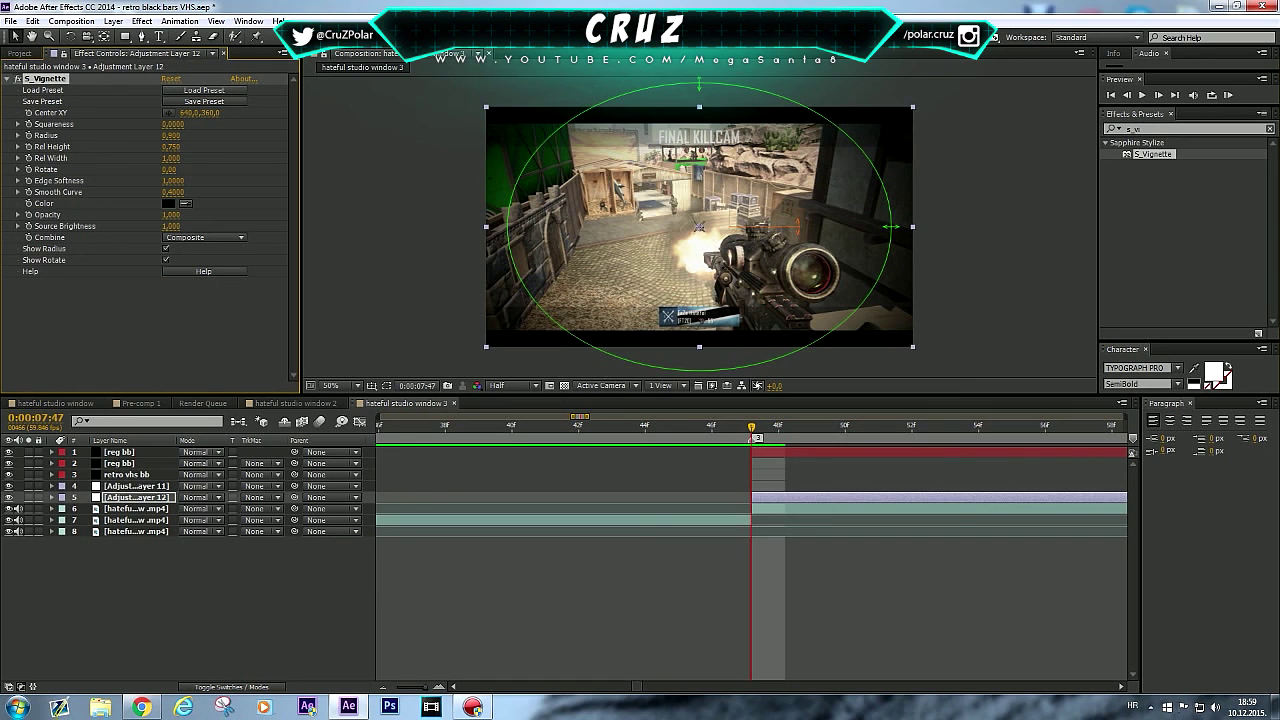
{"action": "key", "text": "Delete"}
Step: Shift Adjustment Layer 12 earlier so it starts exactly at marker 2, 0:00:05:39
{"action": "left_click_drag", "start_coordinate": [424, 687], "coordinate": [410, 687]}
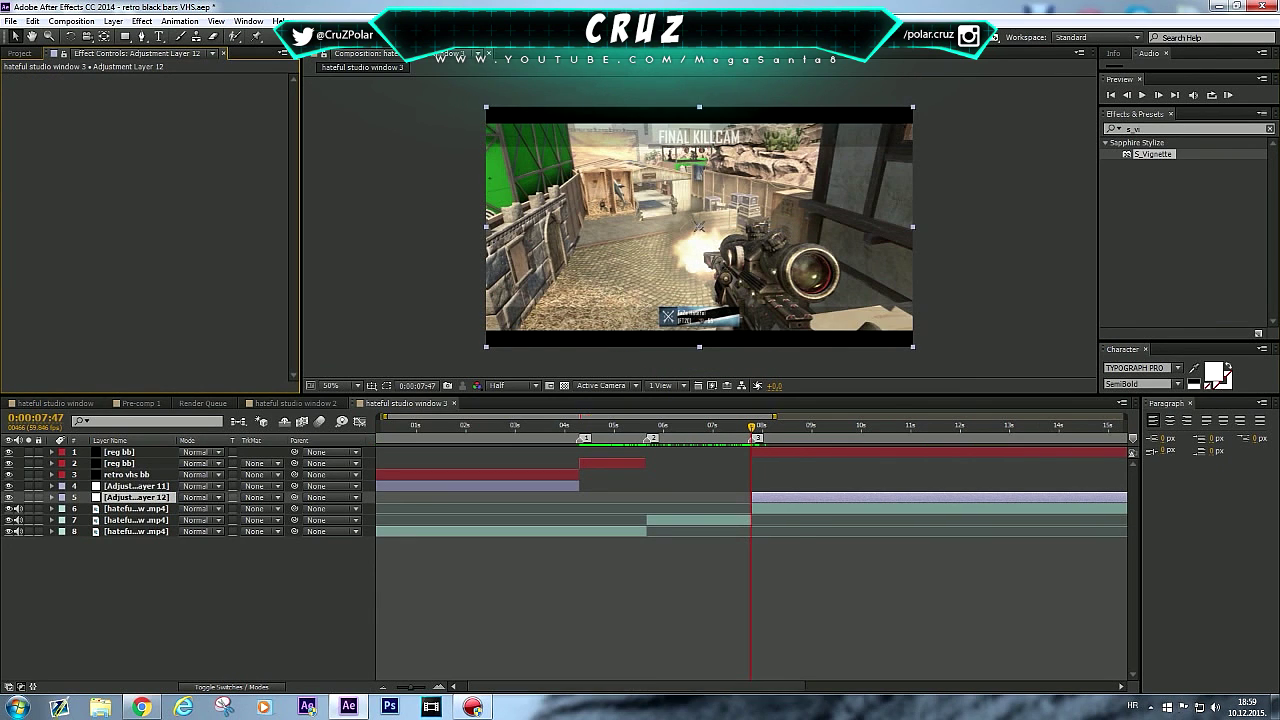
{"action": "key", "text": "2"}
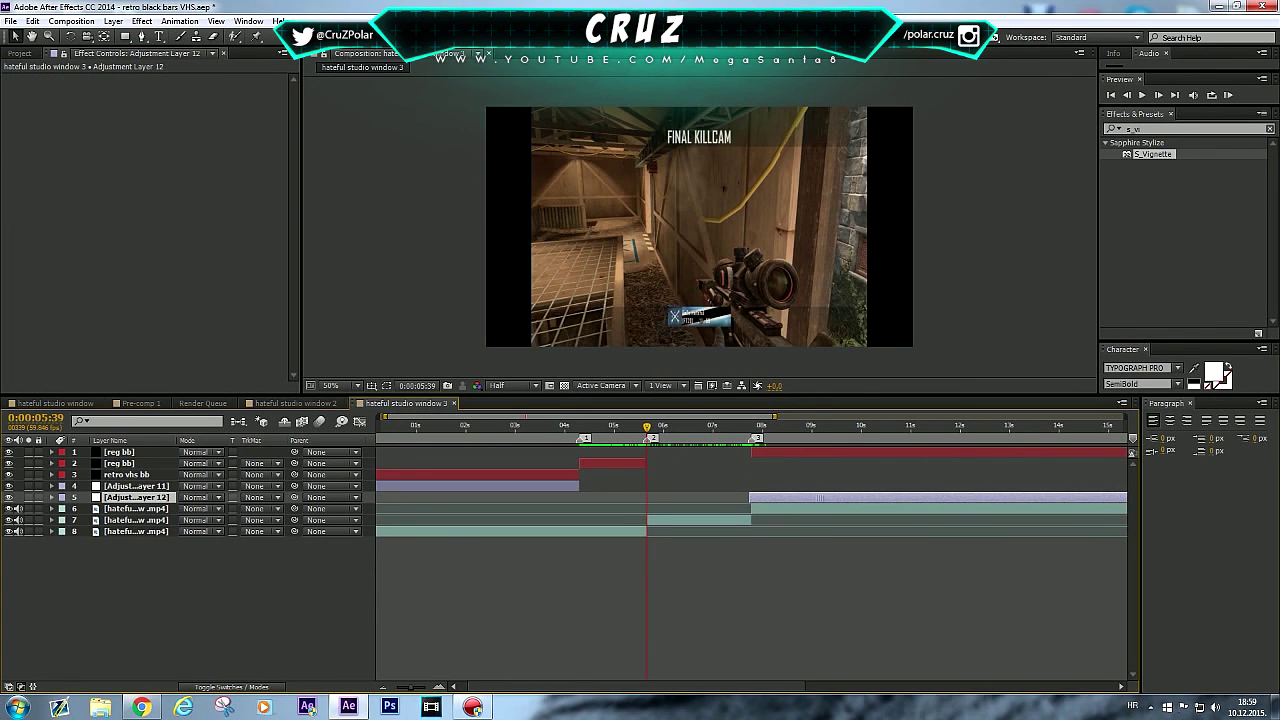
{"action": "left_click_drag", "start_coordinate": [817, 497], "coordinate": [733, 497]}
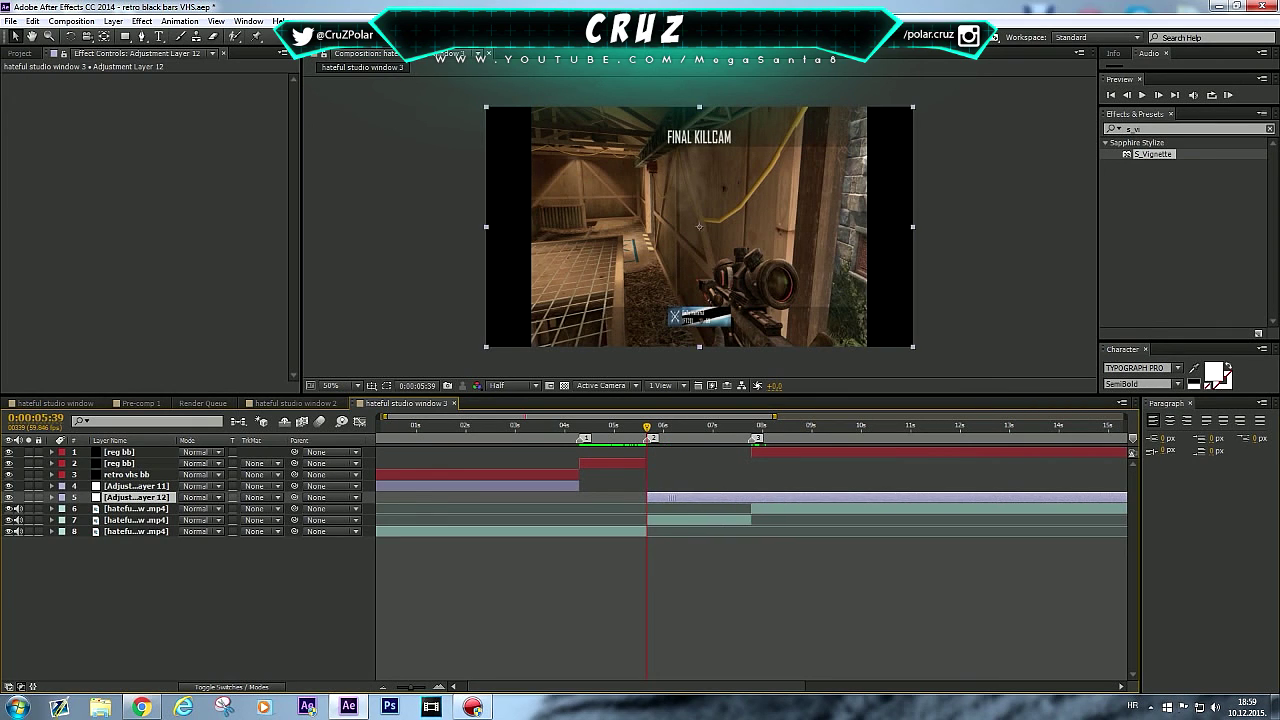
{"action": "key", "text": "equal"}
{"action": "key", "text": "equal"}
{"action": "key", "text": "equal"}
{"action": "key", "text": "equal"}
{"action": "key", "text": "equal"}
{"action": "key", "text": "equal"}
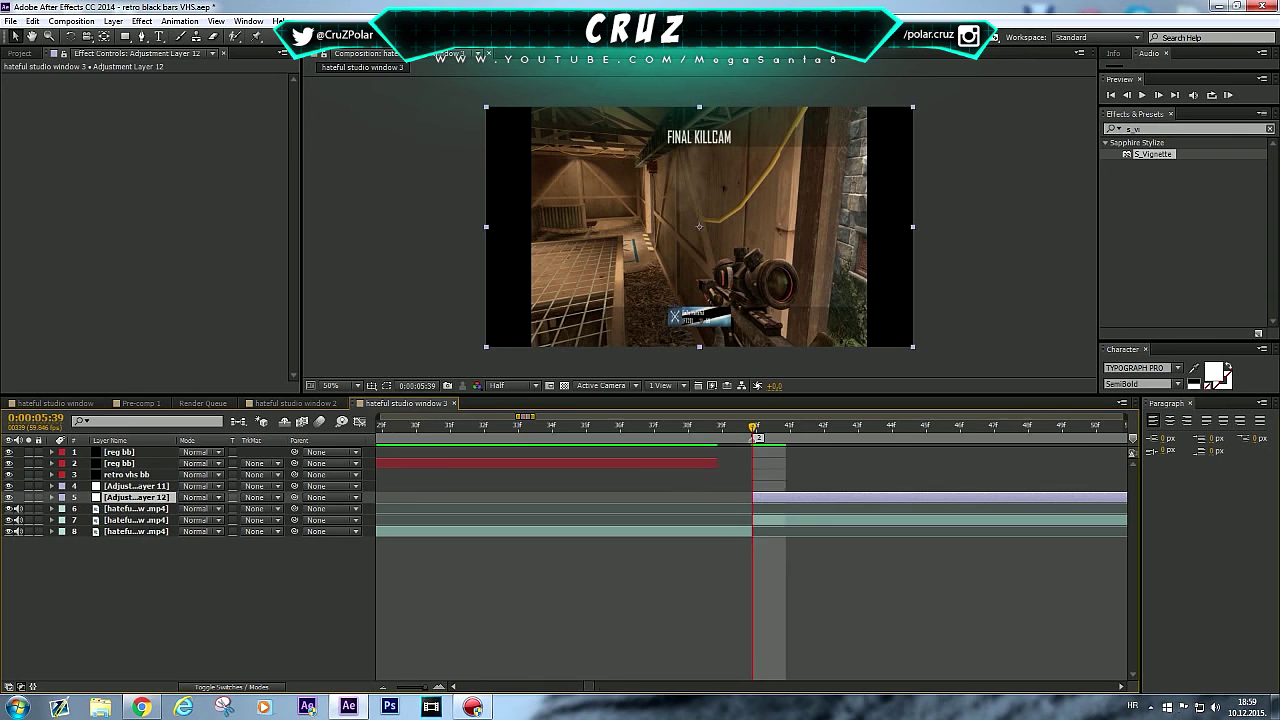
{"action": "key", "text": "minus"}
{"action": "key", "text": "minus"}
{"action": "key", "text": "minus"}
{"action": "key", "text": "minus"}
{"action": "key", "text": "minus"}
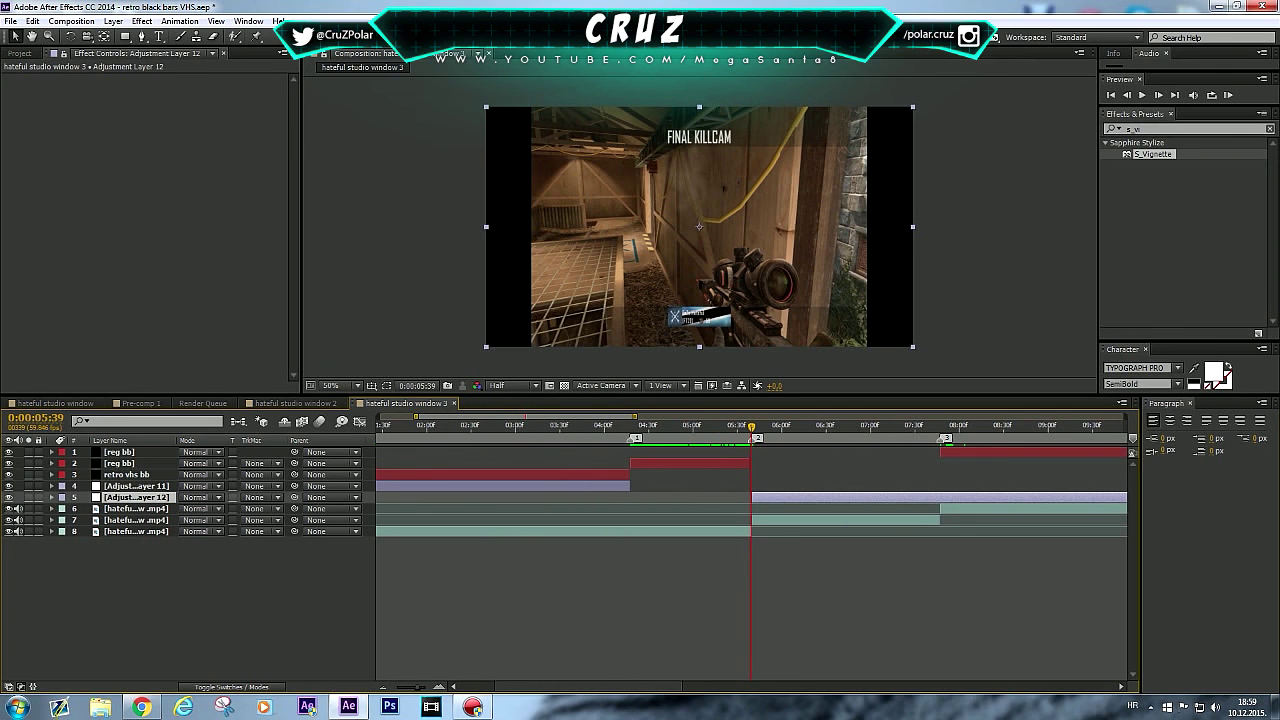
Step: Extend the earlier reg bb layer to end at marker 2, 0:00:05:39, closing the one-frame gap before the killcam
{"action": "key", "text": "Page_Up"}
{"action": "key", "text": "Page_Up"}
{"action": "key", "text": "Page_Up"}
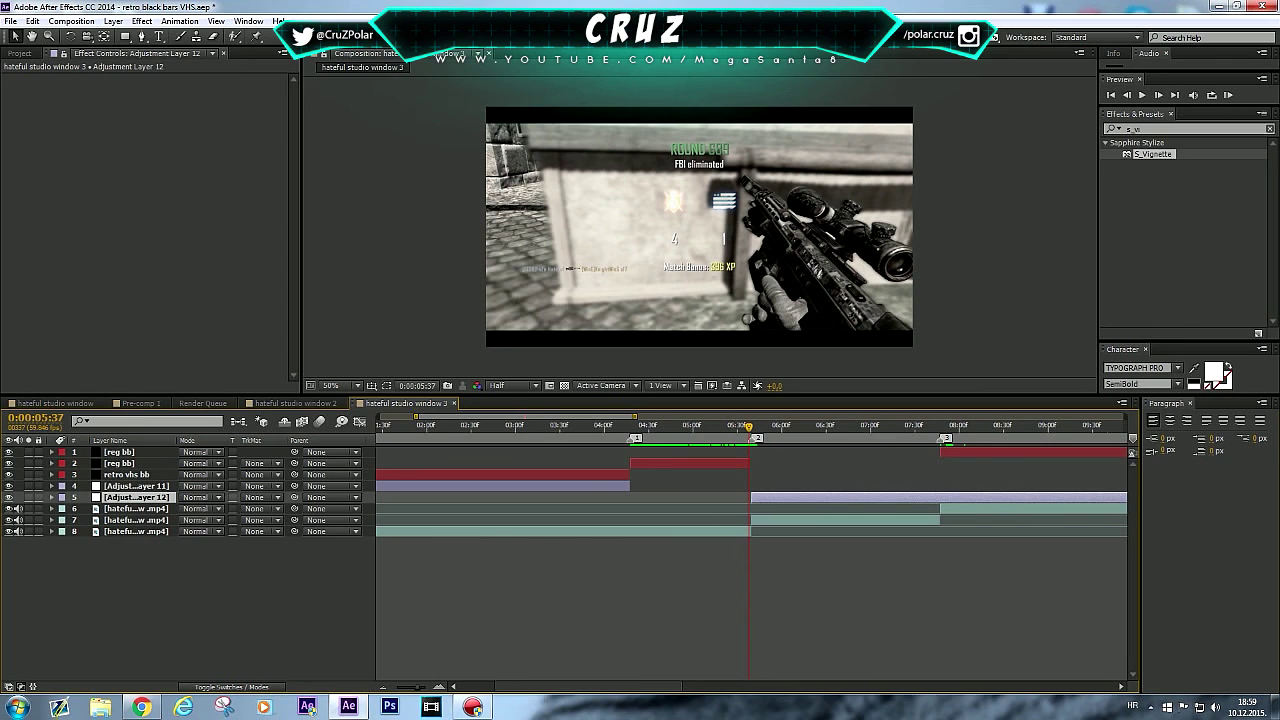
{"action": "key", "text": "equal"}
{"action": "key", "text": "equal"}
{"action": "key", "text": "equal"}
{"action": "key", "text": "equal"}
{"action": "key", "text": "Page_Down"}
{"action": "key", "text": "Page_Down"}
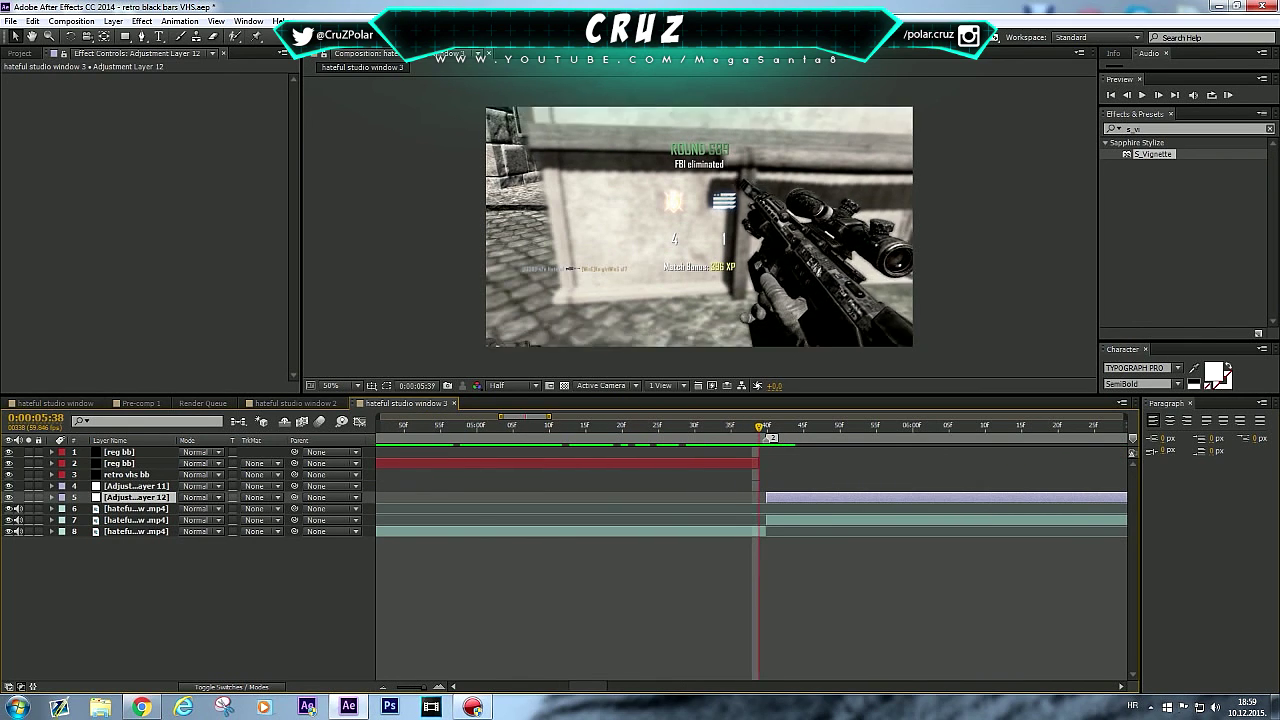
{"action": "left_click", "coordinate": [757, 463], "text": "shift"}
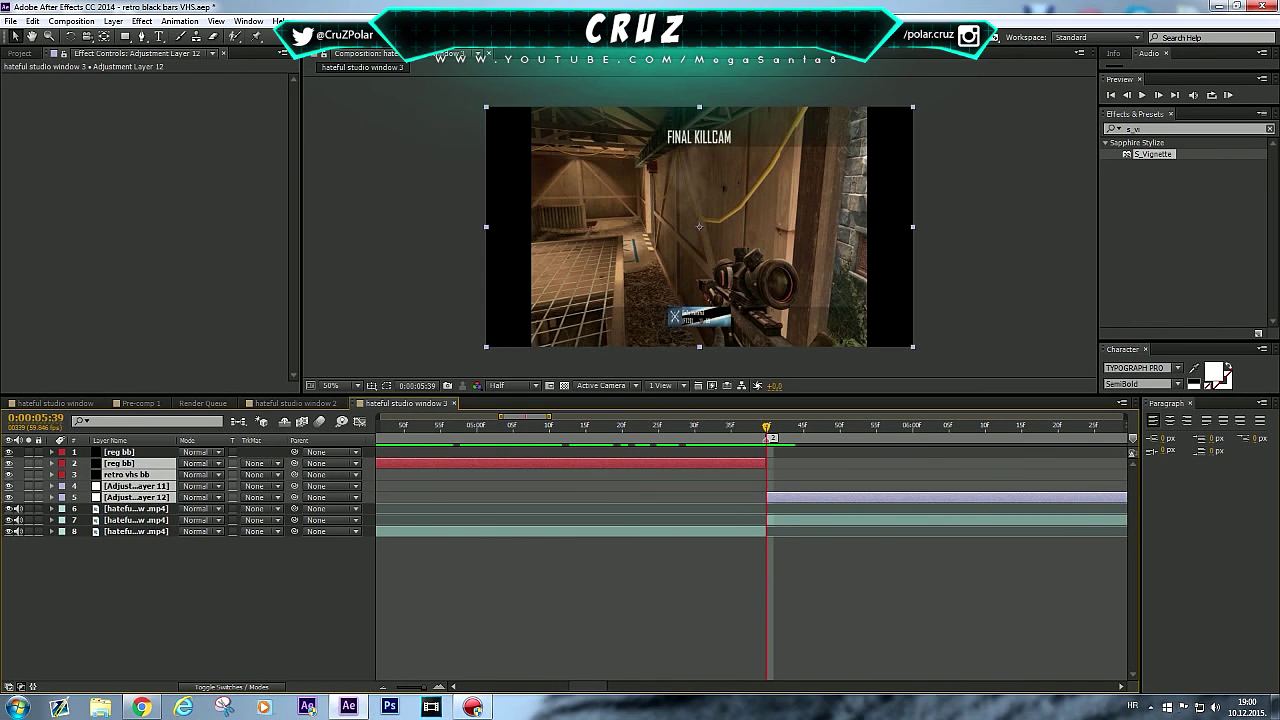
Step: Split Adjustment Layer 12 at the gunshot frame, 0:00:07:47, and delete the part after it
{"action": "key", "text": "minus"}
{"action": "key", "text": "minus"}
{"action": "key", "text": "minus"}
{"action": "key", "text": "minus"}
{"action": "key", "text": "k"}
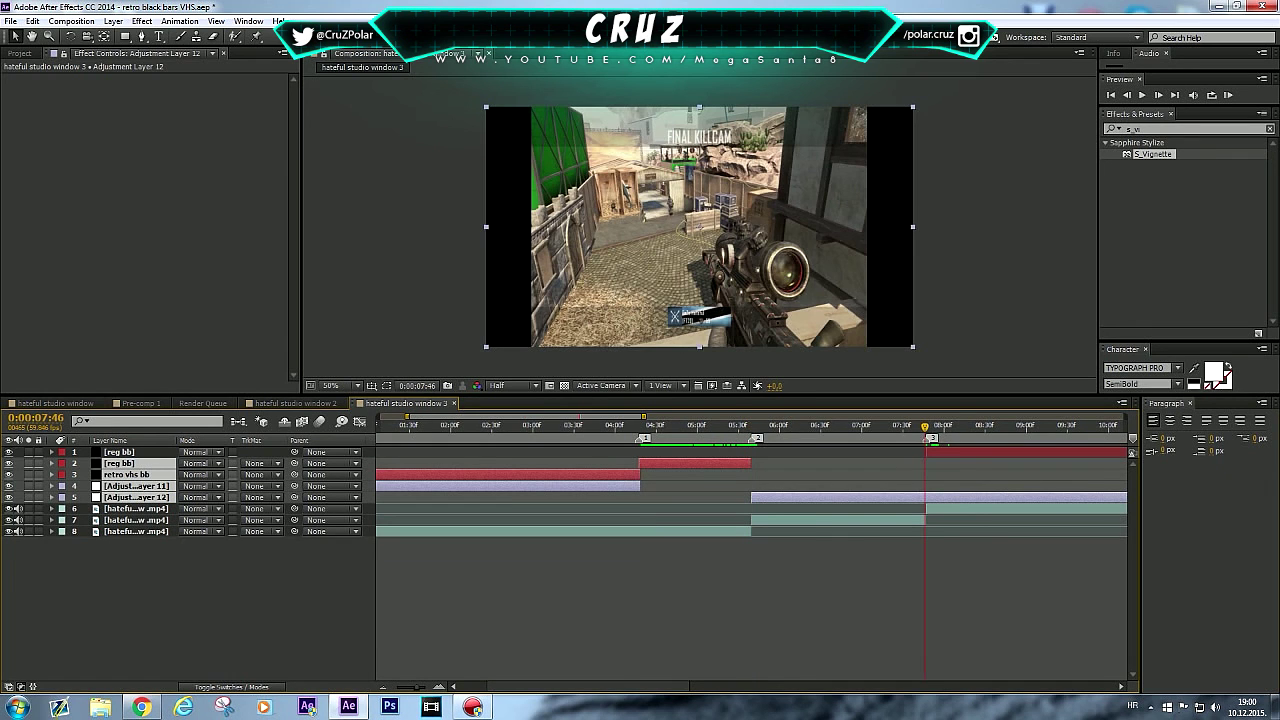
{"action": "key", "text": "Page_Down"}
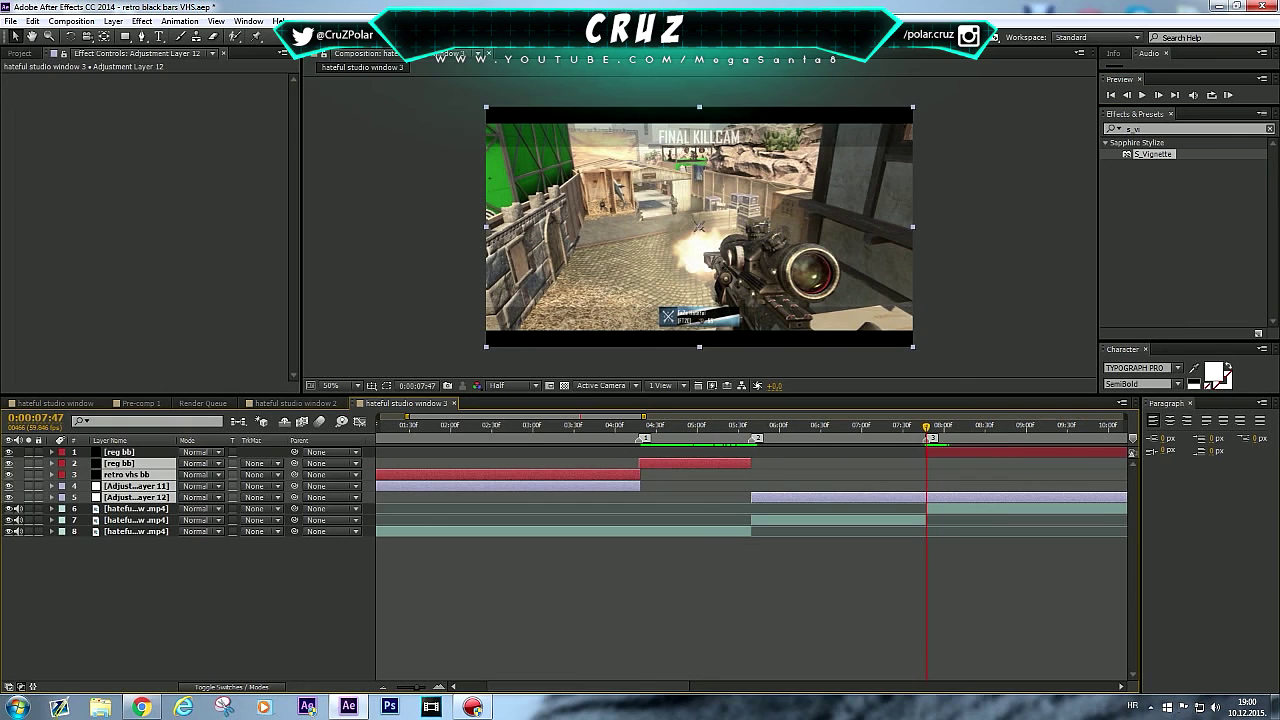
{"action": "key", "text": "ctrl+shift+d"}
{"action": "key", "text": "Delete"}
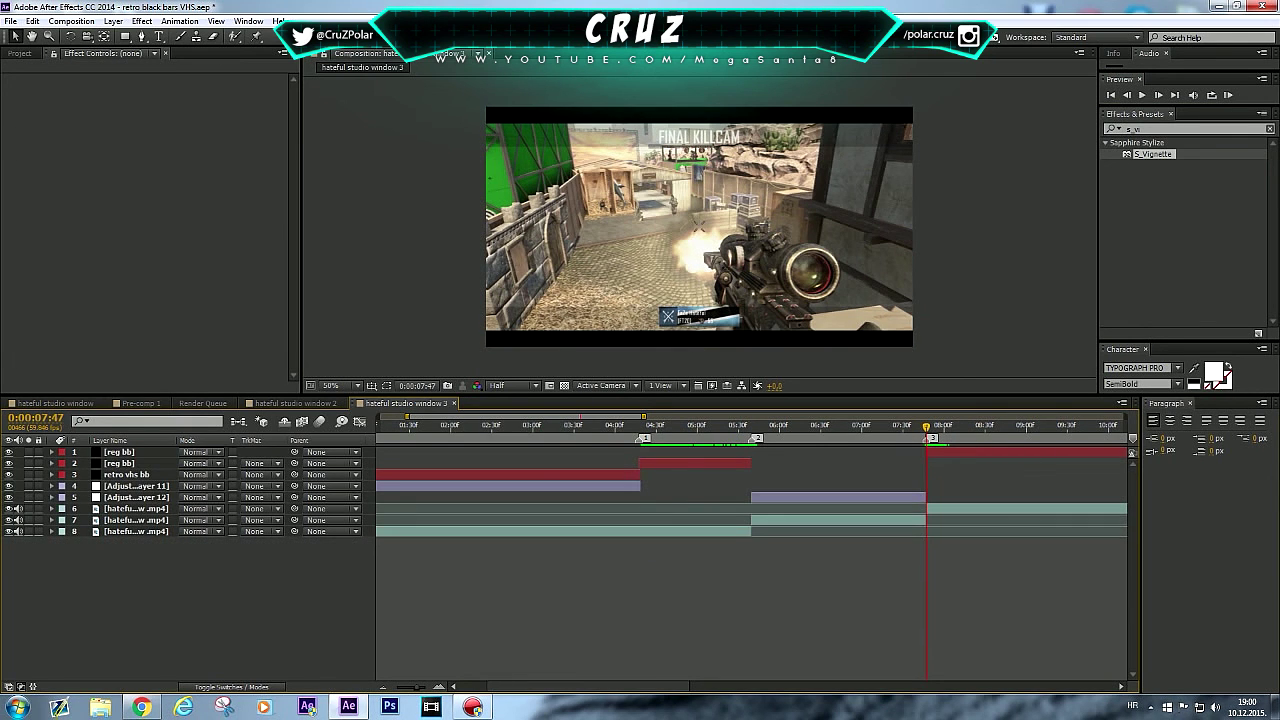
Step: Apply S_Vignette to Adjustment Layer 12 from marker 2, with Rel Width 0.882, Opacity 1.190 and Source Brightness 0.820
{"action": "key", "text": "j"}
{"action": "key", "text": "j"}
{"action": "left_click_drag", "start_coordinate": [1152, 154], "coordinate": [776, 497]}
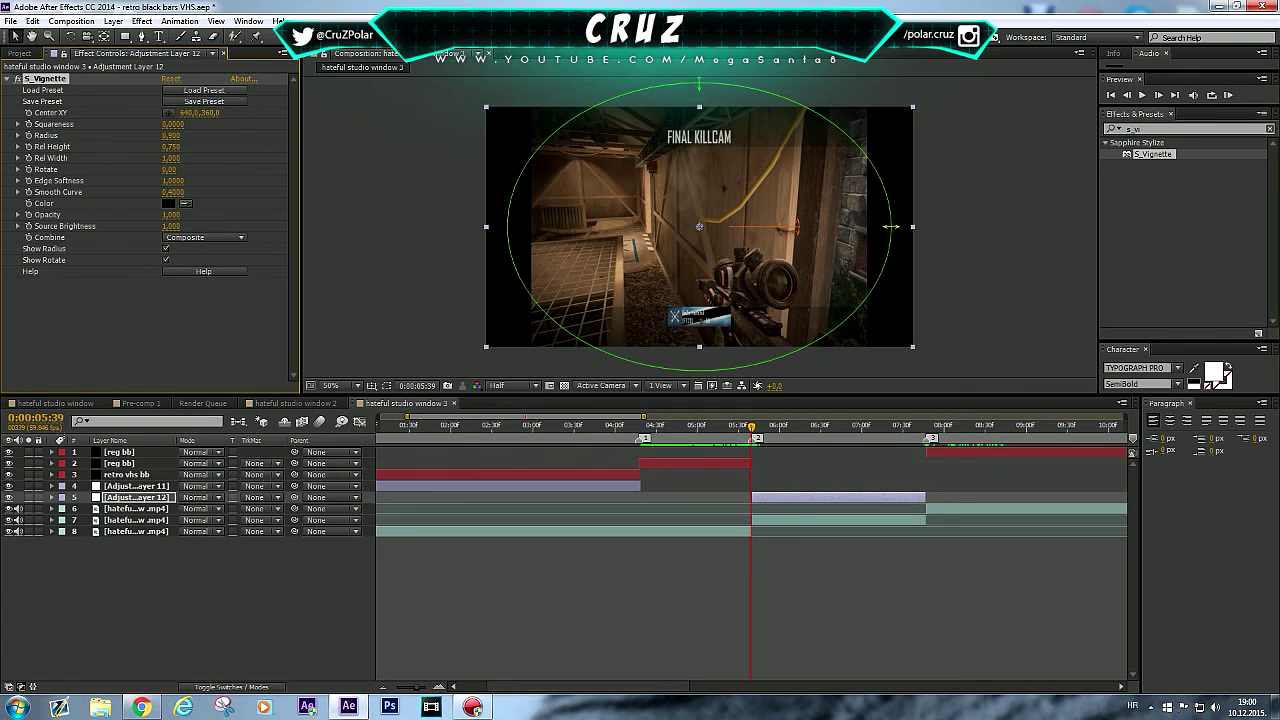
{"action": "left_click_drag", "start_coordinate": [891, 226], "coordinate": [870, 227]}
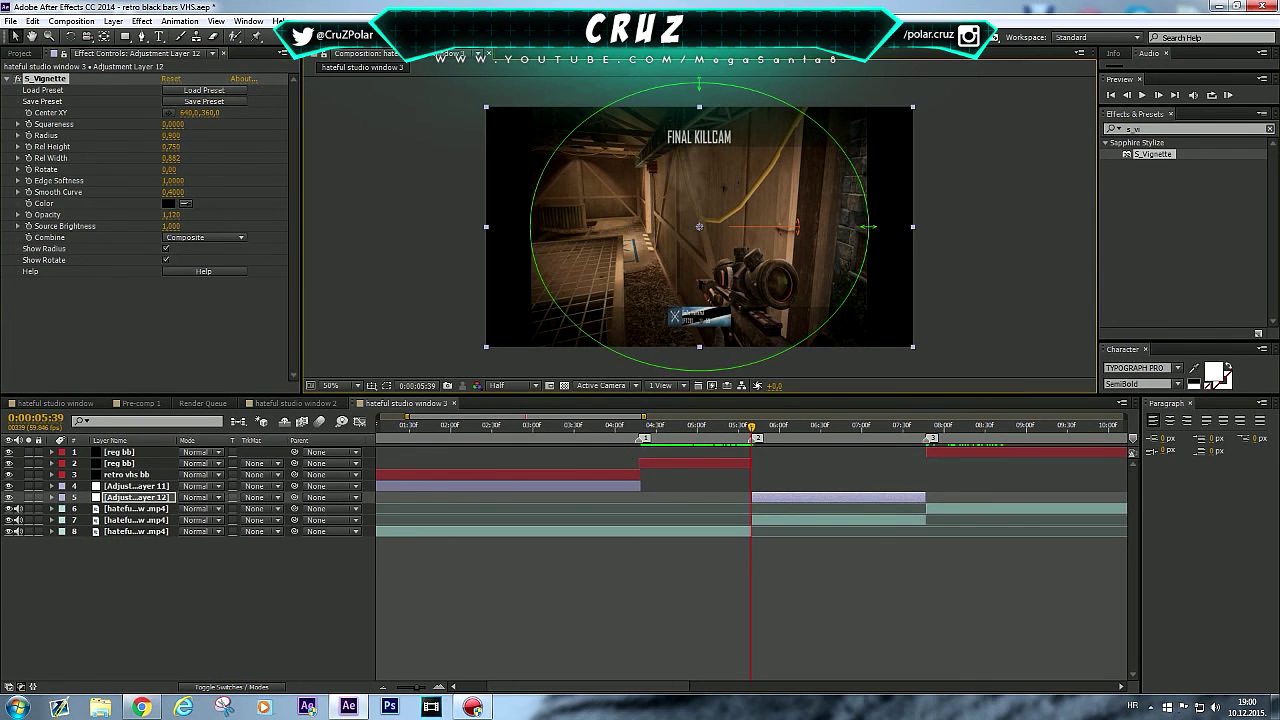
{"action": "left_click_drag", "start_coordinate": [172, 214], "coordinate": [156, 226]}
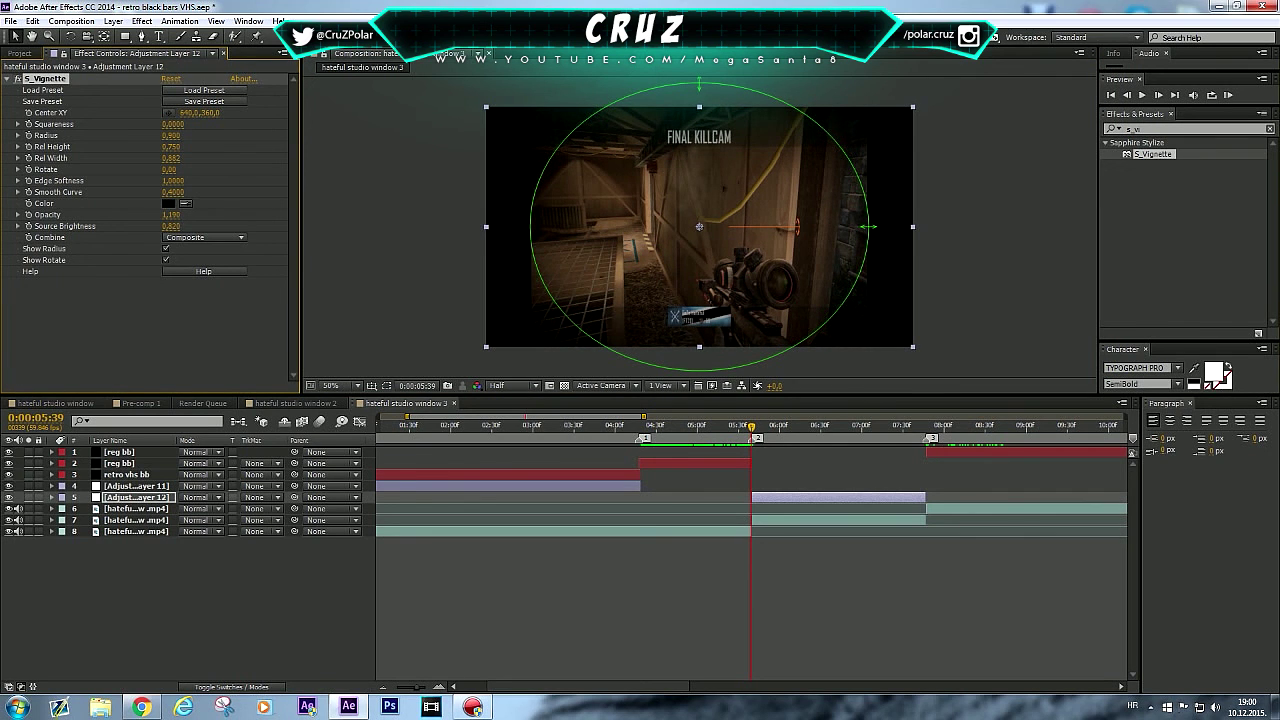
Step: At 0:00:06:04, squeeze the killcam clip between markers 2 and 3 slightly narrower
{"action": "key", "text": "ctrl+shift+a"}
{"action": "left_click_drag", "start_coordinate": [751, 426], "coordinate": [786, 426]}
{"action": "left_click", "coordinate": [786, 520]}
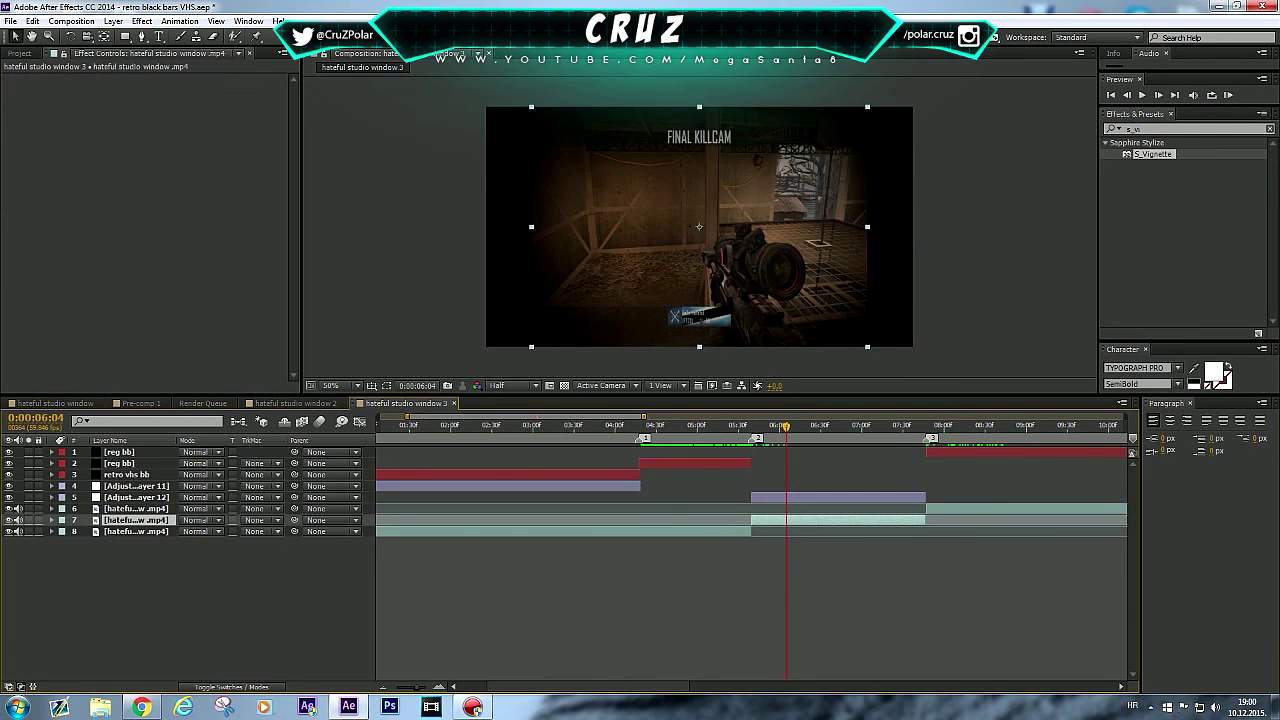
{"action": "left_click_drag", "start_coordinate": [867, 227], "coordinate": [863, 227]}
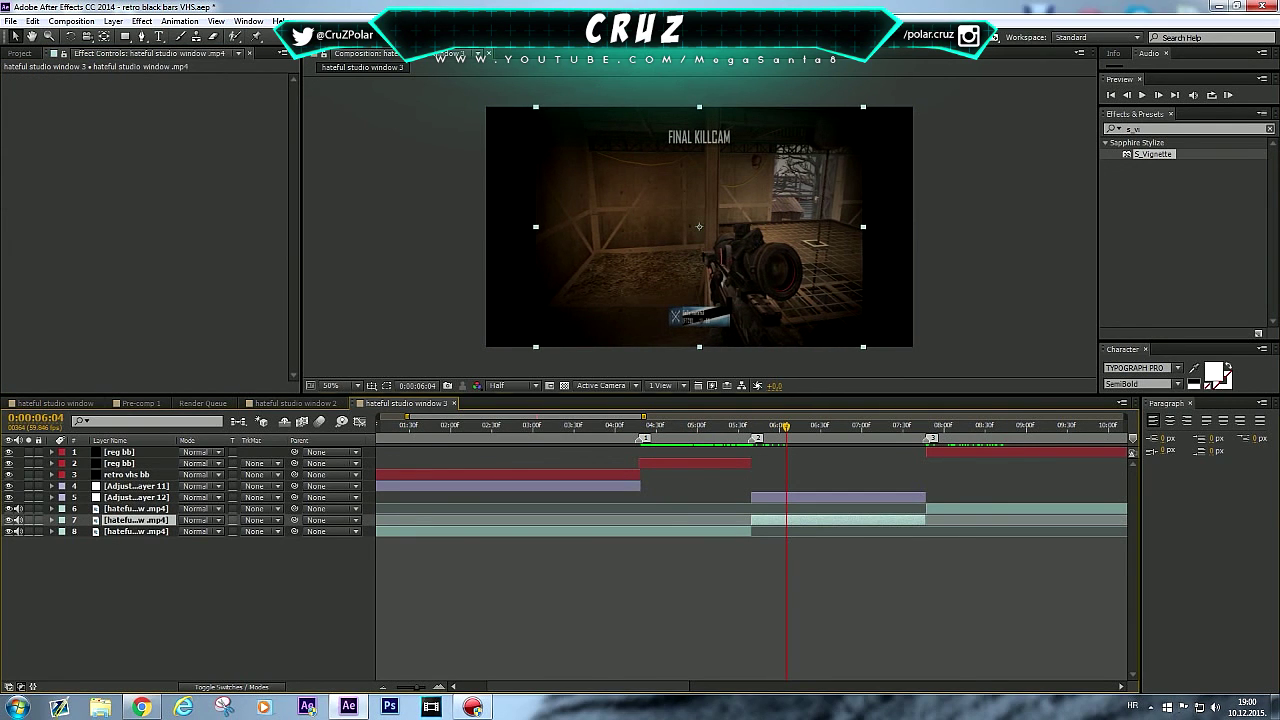
Step: Apply S_FilmDamage to Adjustment Layer 12, collapse both effects' settings and scrub past the gunshot to check the look
{"action": "left_click", "coordinate": [838, 508]}
{"action": "left_click", "coordinate": [838, 497]}
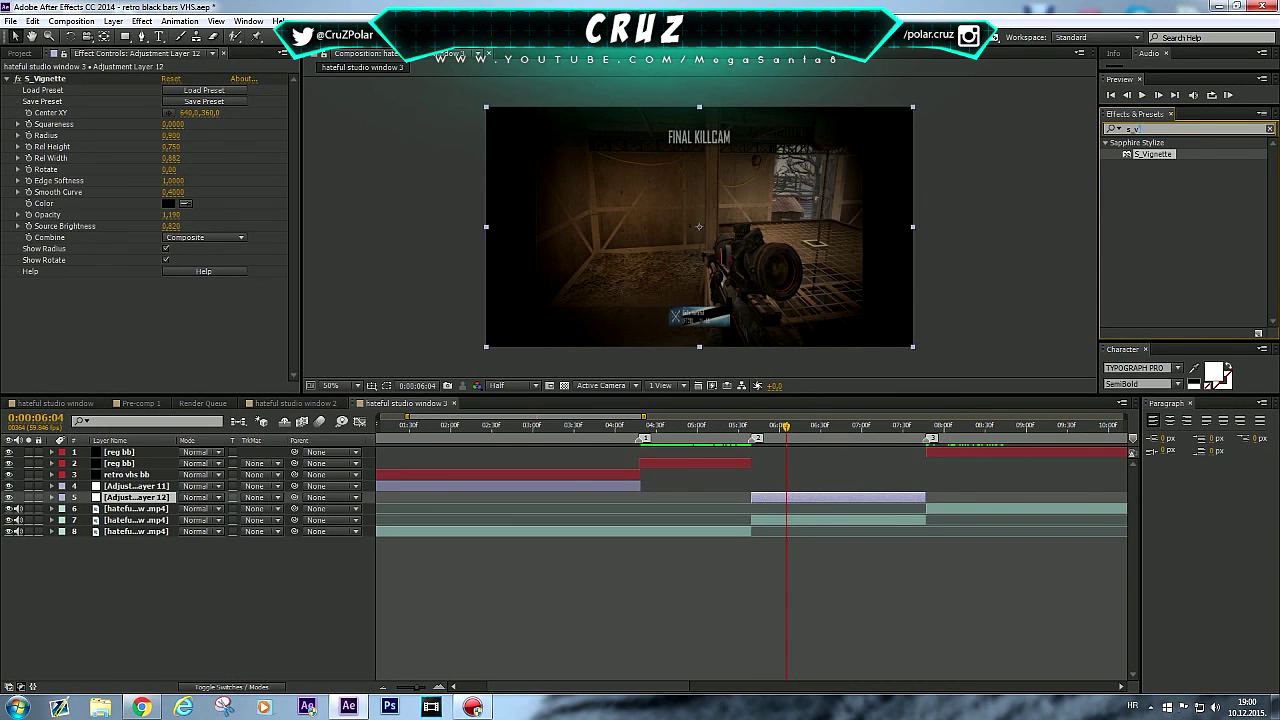
{"action": "key", "text": "BackSpace"}
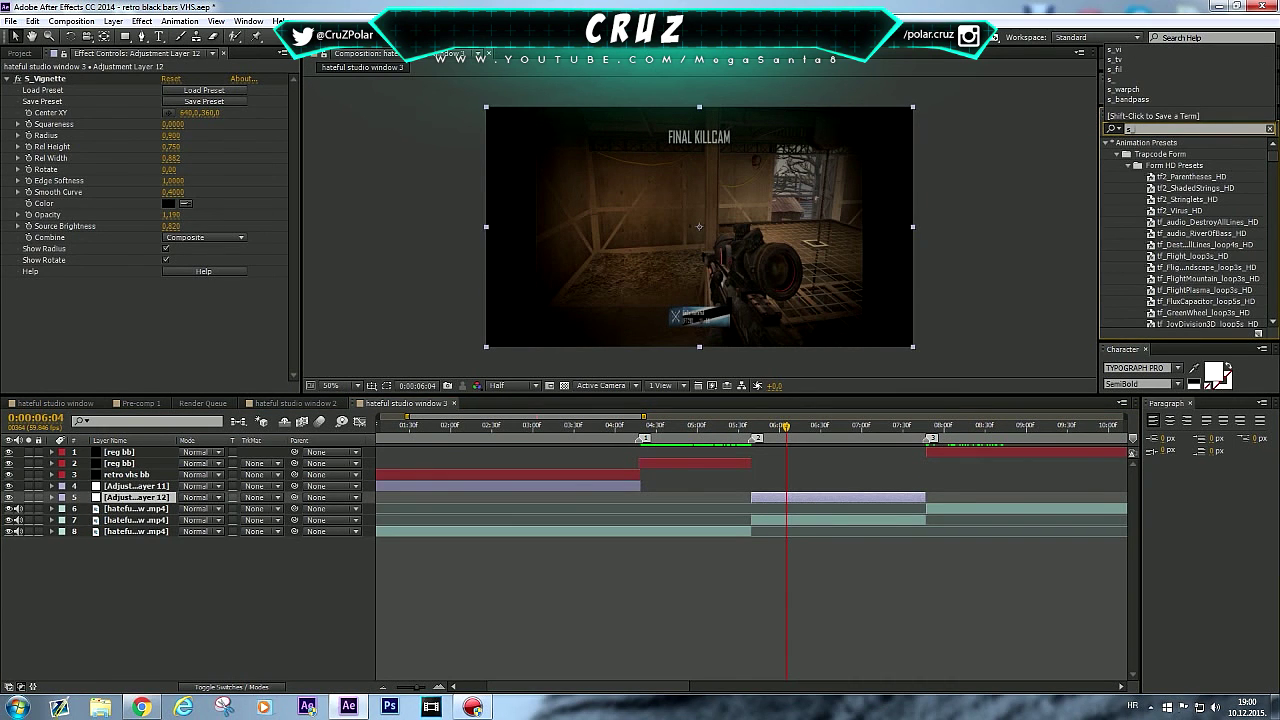
{"action": "type", "text": "fil"}
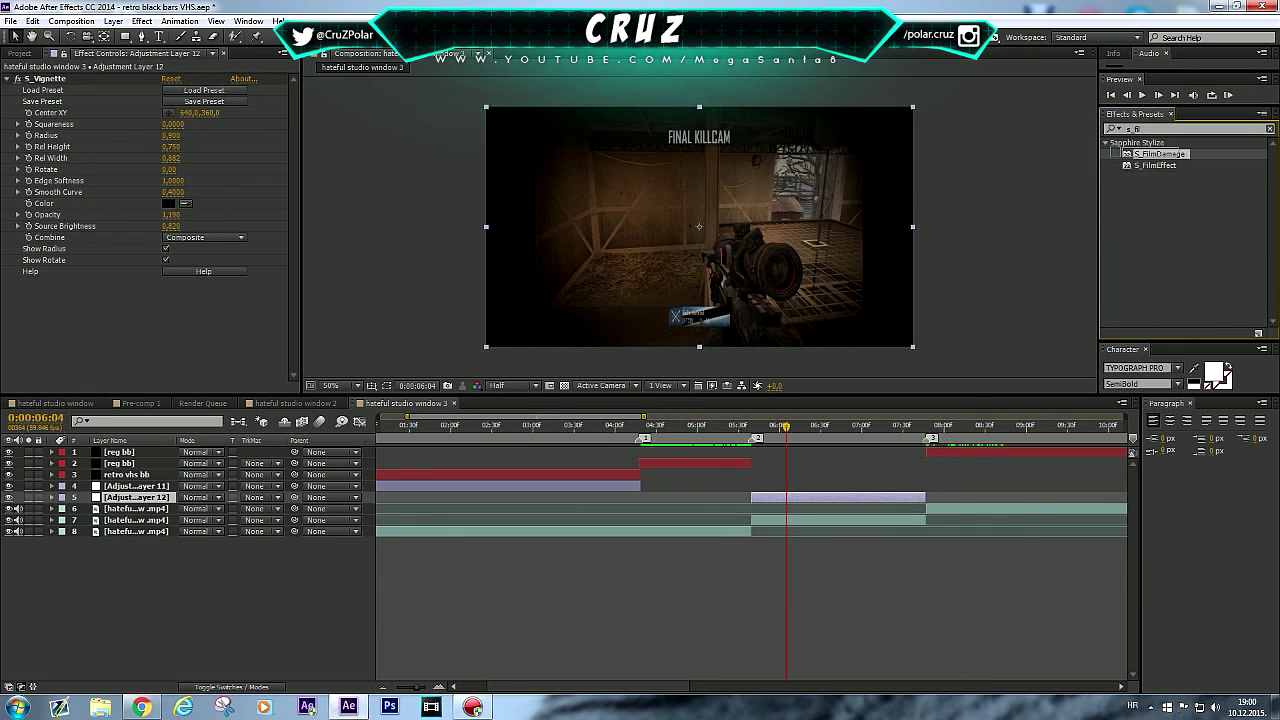
{"action": "left_click_drag", "start_coordinate": [1150, 153], "coordinate": [803, 497]}
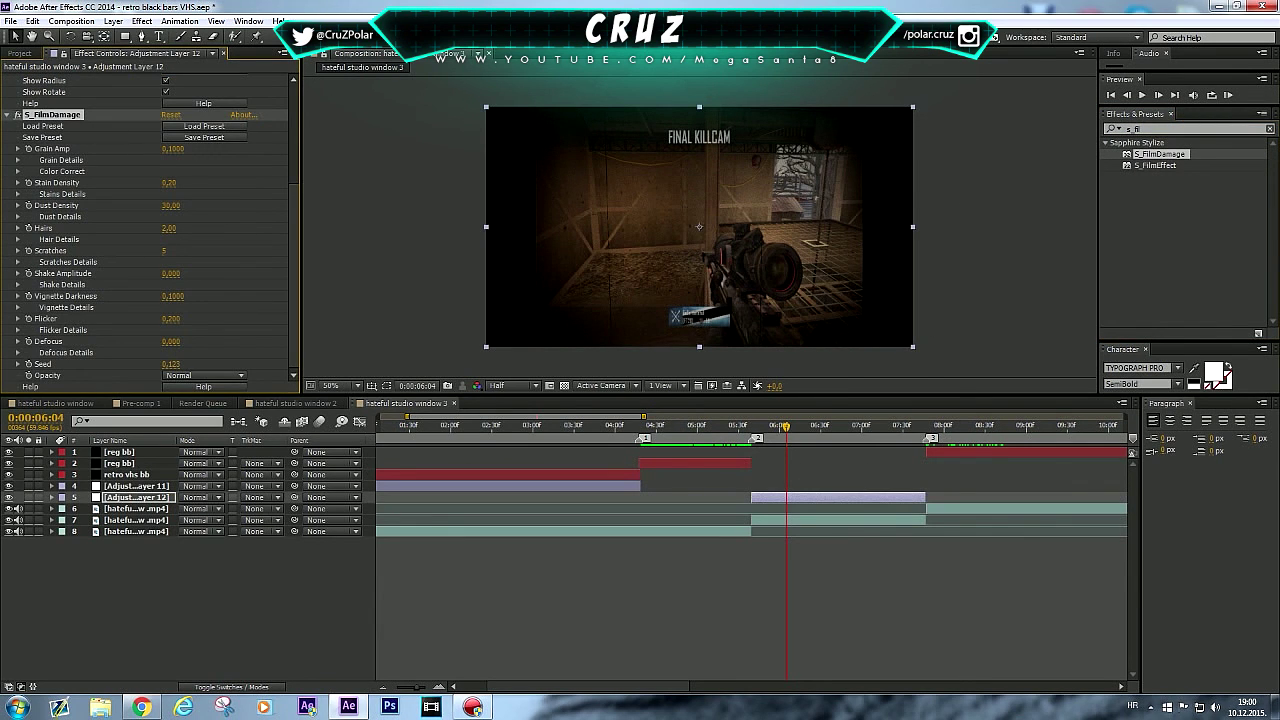
{"action": "left_click", "coordinate": [6, 114]}
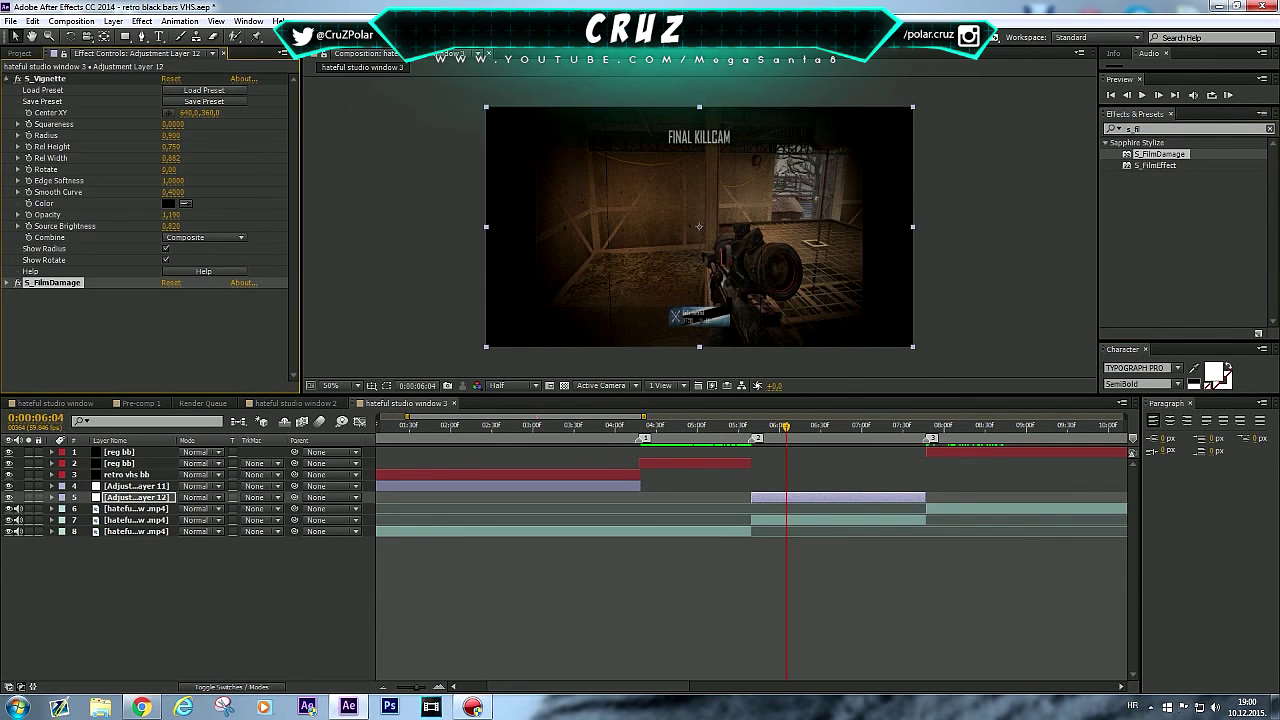
{"action": "left_click", "coordinate": [6, 78]}
{"action": "left_click_drag", "start_coordinate": [786, 426], "coordinate": [965, 425]}
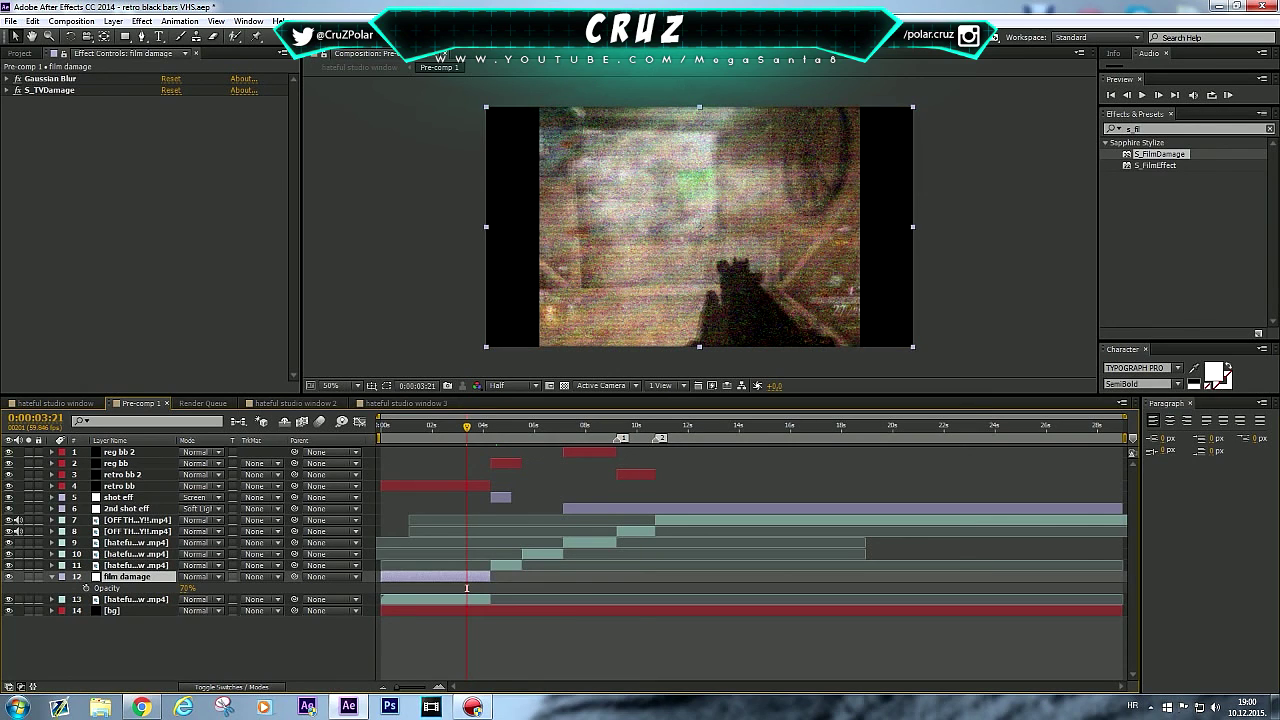
Step: Copy the shot eff and 2nd shot eff layers from Pre-comp 1 into the hateful studio window 3 composition
{"action": "key", "text": "t"}
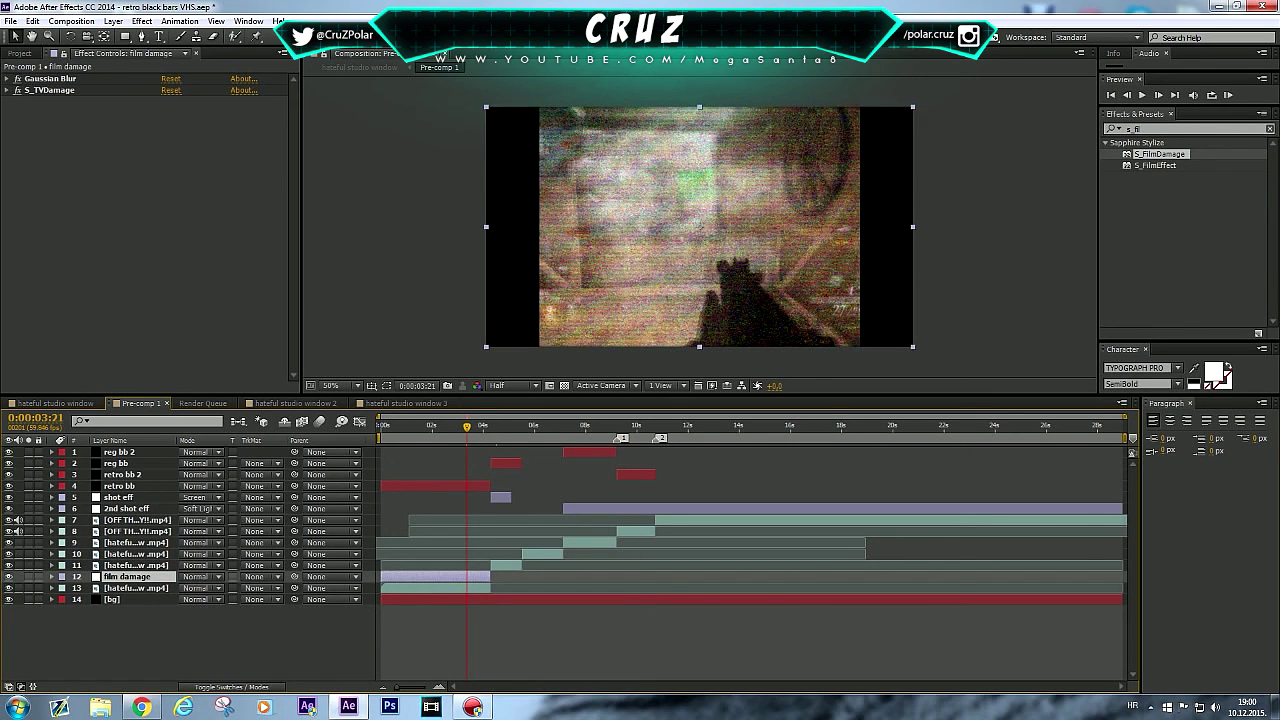
{"action": "left_click_drag", "start_coordinate": [467, 427], "coordinate": [494, 427]}
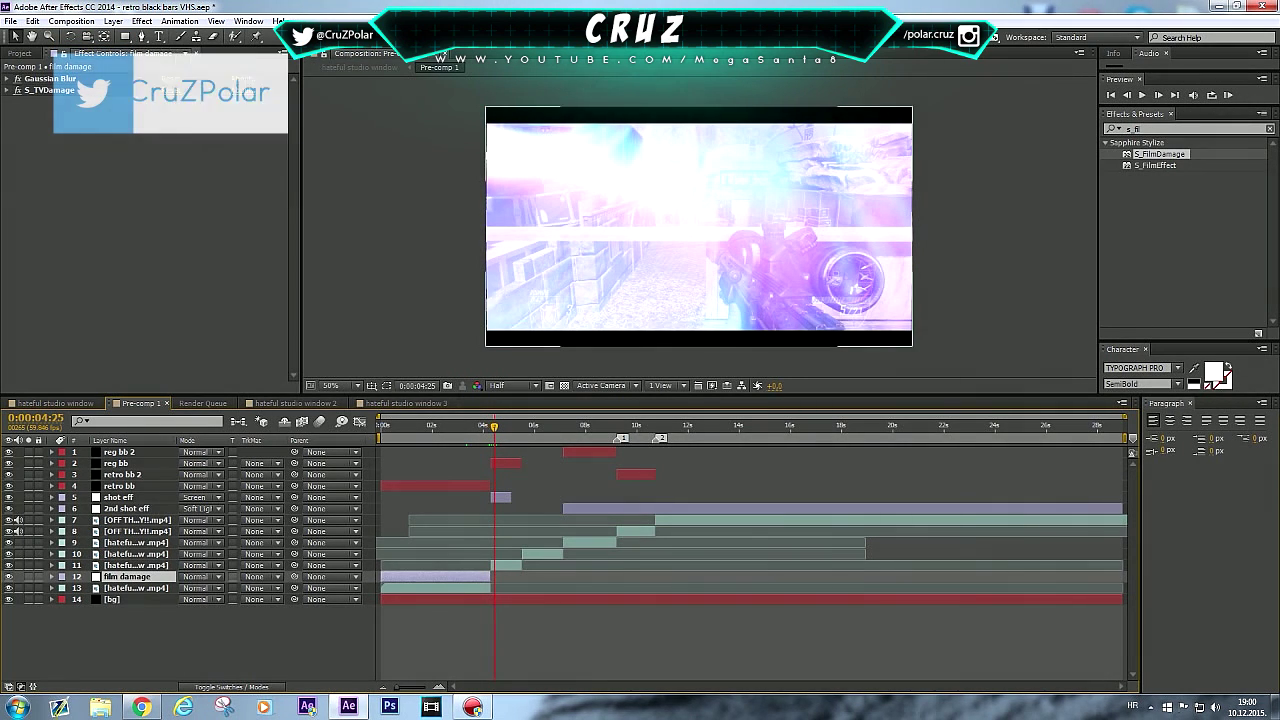
{"action": "left_click", "coordinate": [126, 508]}
{"action": "left_click", "coordinate": [126, 497], "text": "shift"}
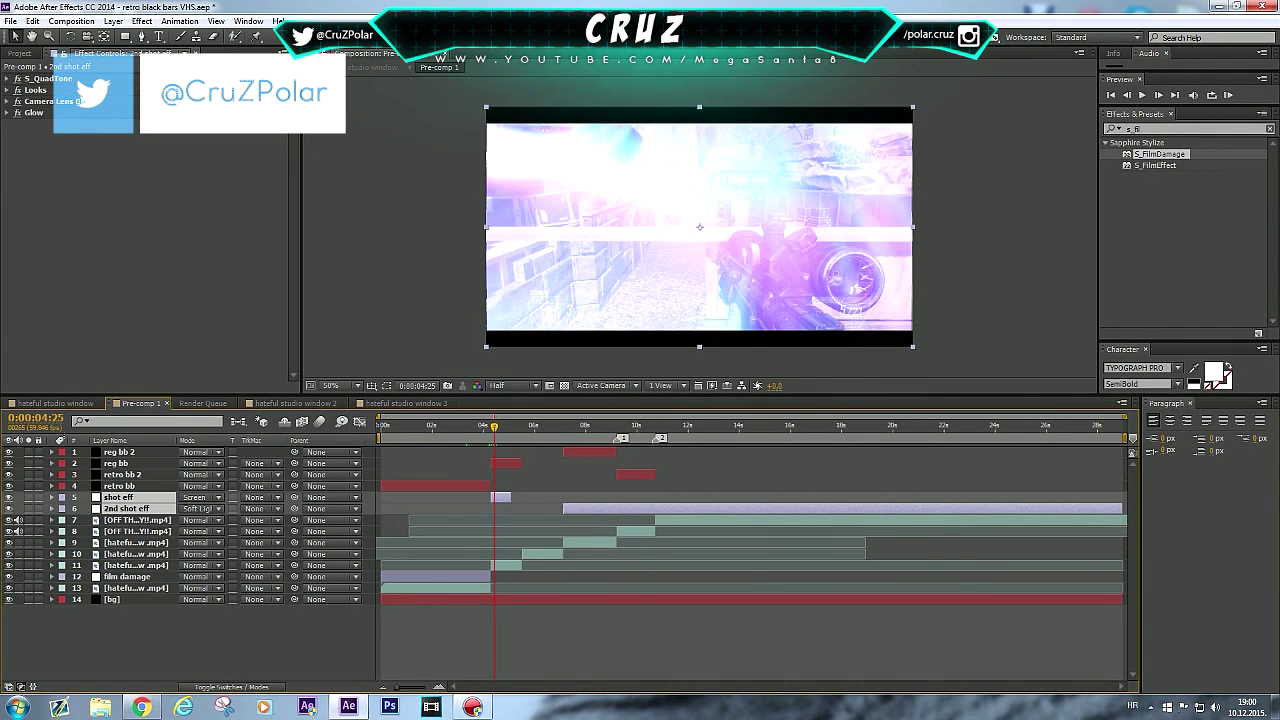
{"action": "left_click", "coordinate": [405, 403]}
{"action": "key", "text": "F2"}
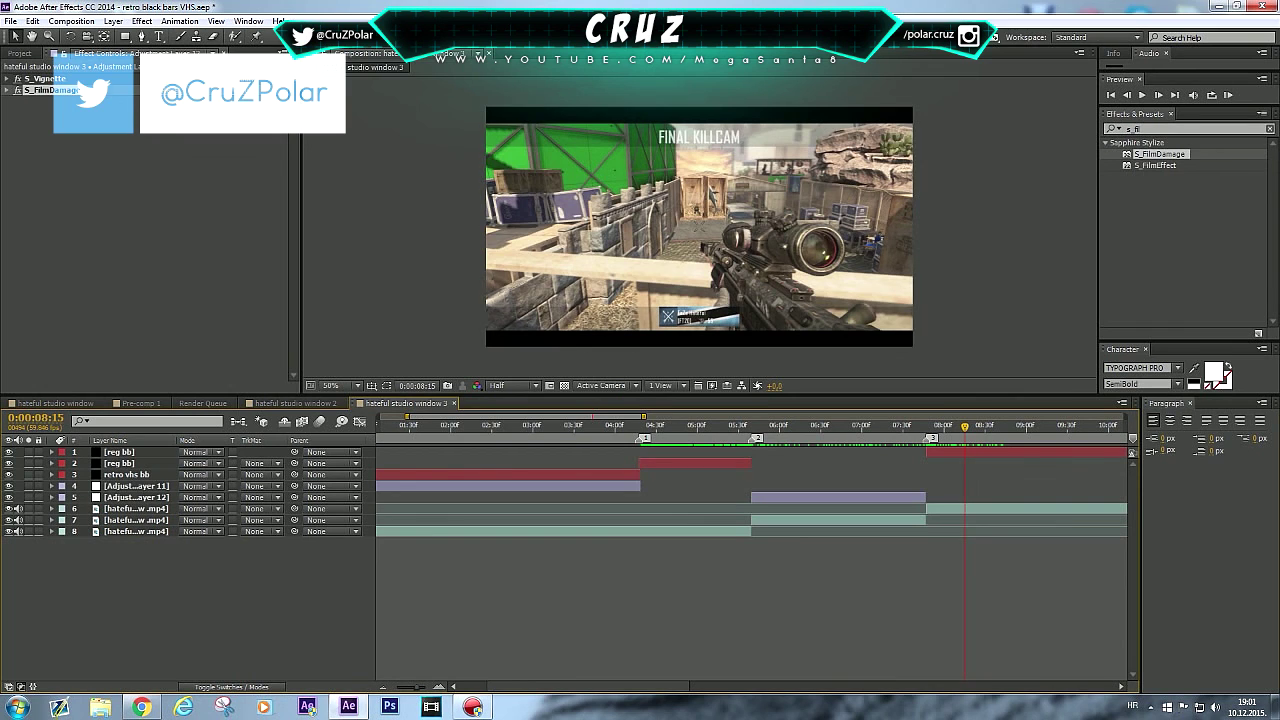
{"action": "key", "text": "ctrl+v"}
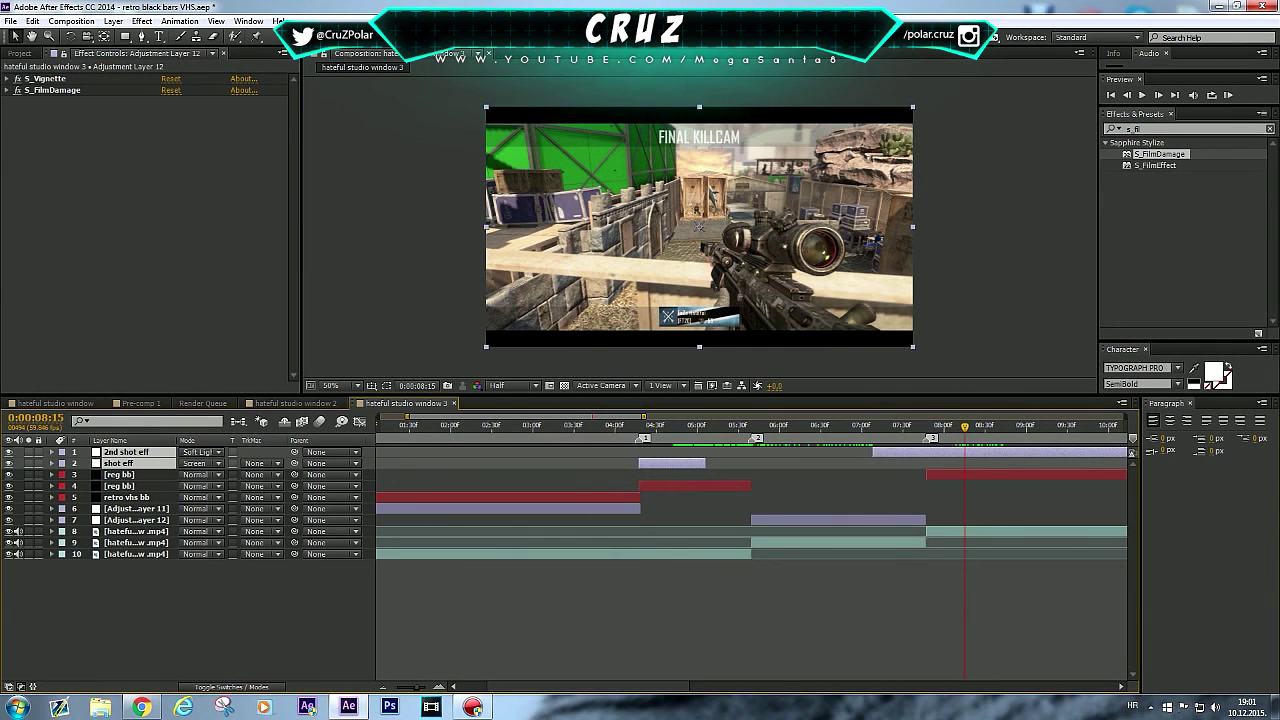
Step: Move the pasted shot eff and 2nd shot eff layers below the three black bar layers in the stack
{"action": "left_click", "coordinate": [635, 426]}
{"action": "key", "text": "space"}
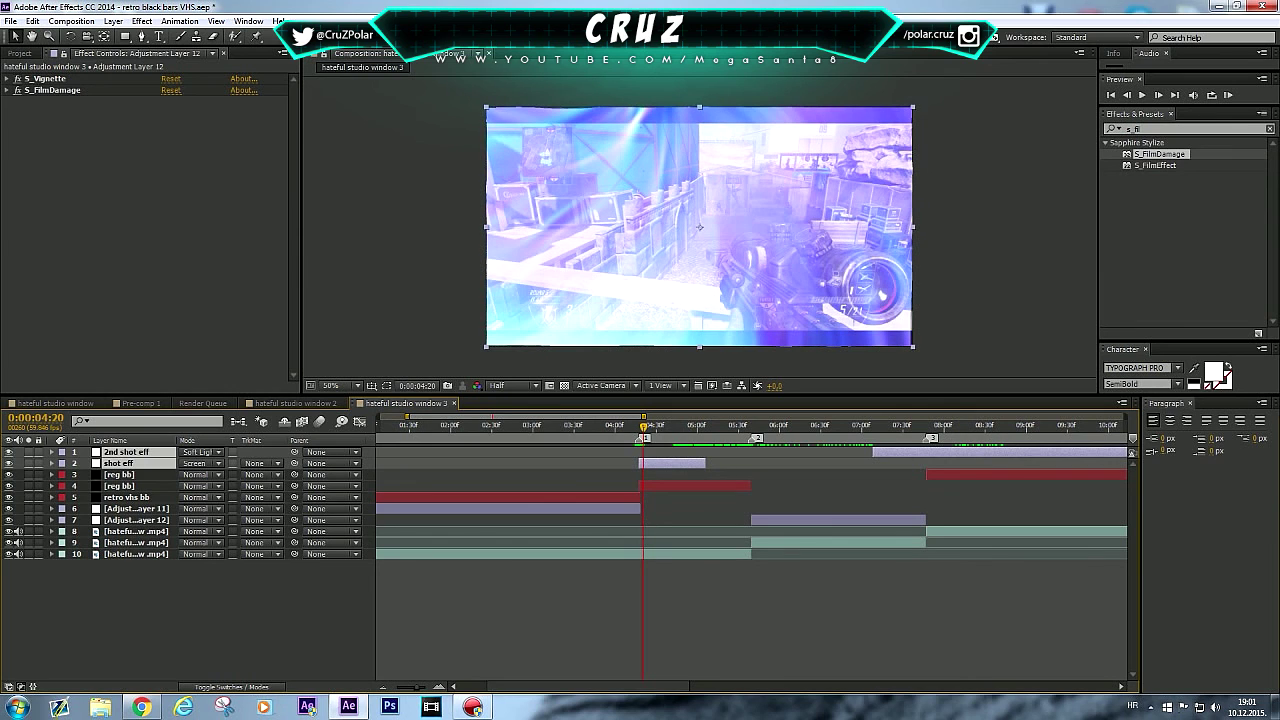
{"action": "key", "text": "ctrl+bracketright"}
{"action": "key", "text": "ctrl+bracketright"}
{"action": "key", "text": "ctrl+bracketright"}
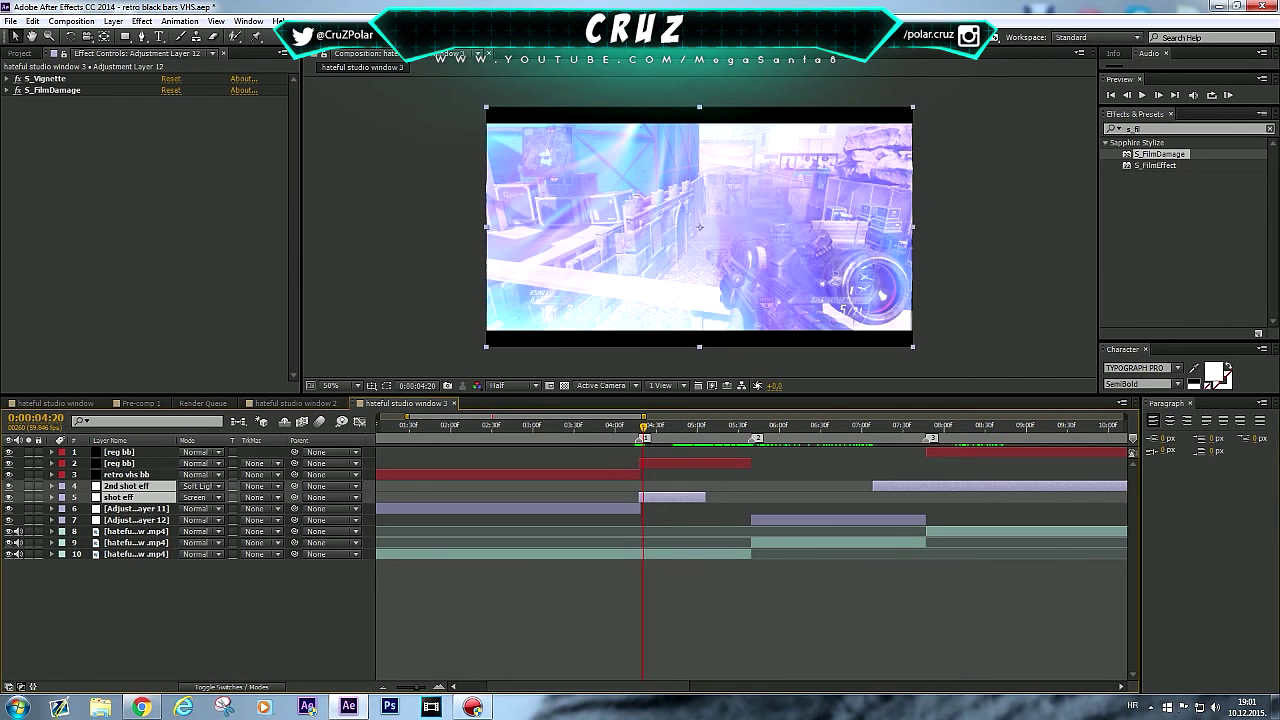
Step: Trim the start of the 2nd shot eff layer to the killcam gunshot frame, 0:00:07:47
{"action": "left_click_drag", "start_coordinate": [898, 426], "coordinate": [750, 426]}
{"action": "key", "text": "space"}
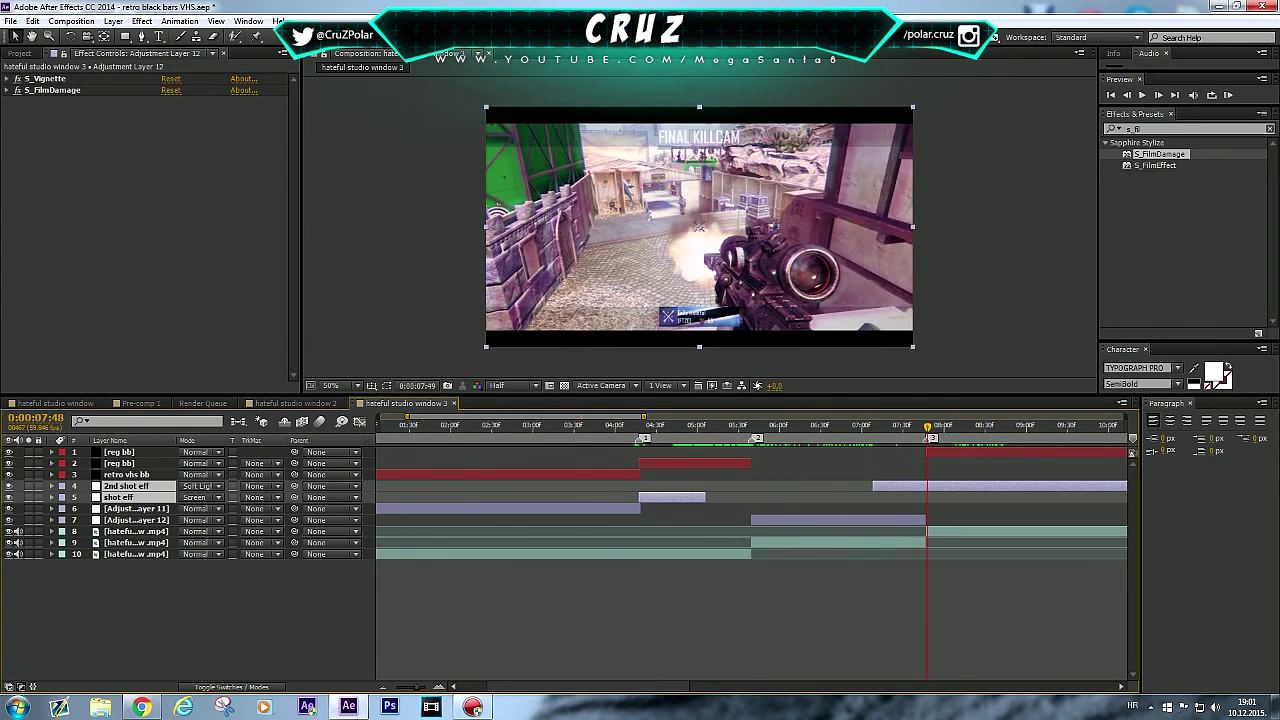
{"action": "key", "text": "Page_Up"}
{"action": "left_click_drag", "start_coordinate": [913, 491], "coordinate": [965, 491]}
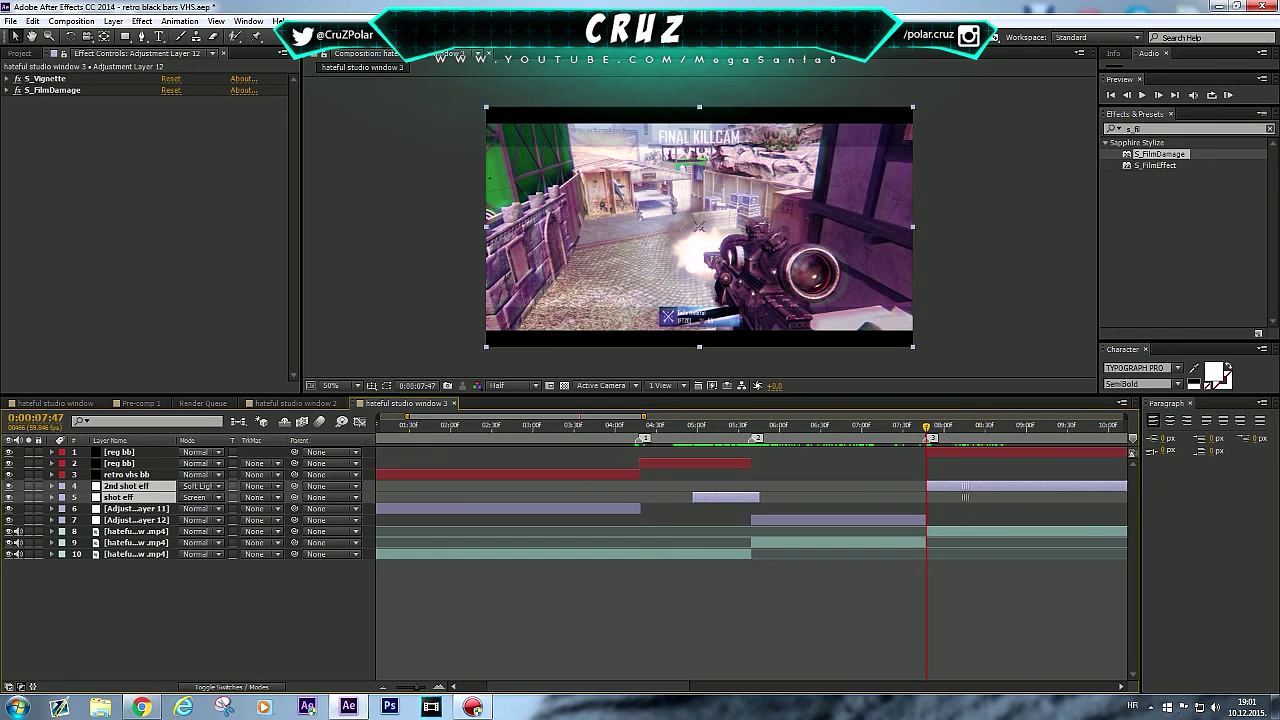
{"action": "key", "text": "ctrl+z"}
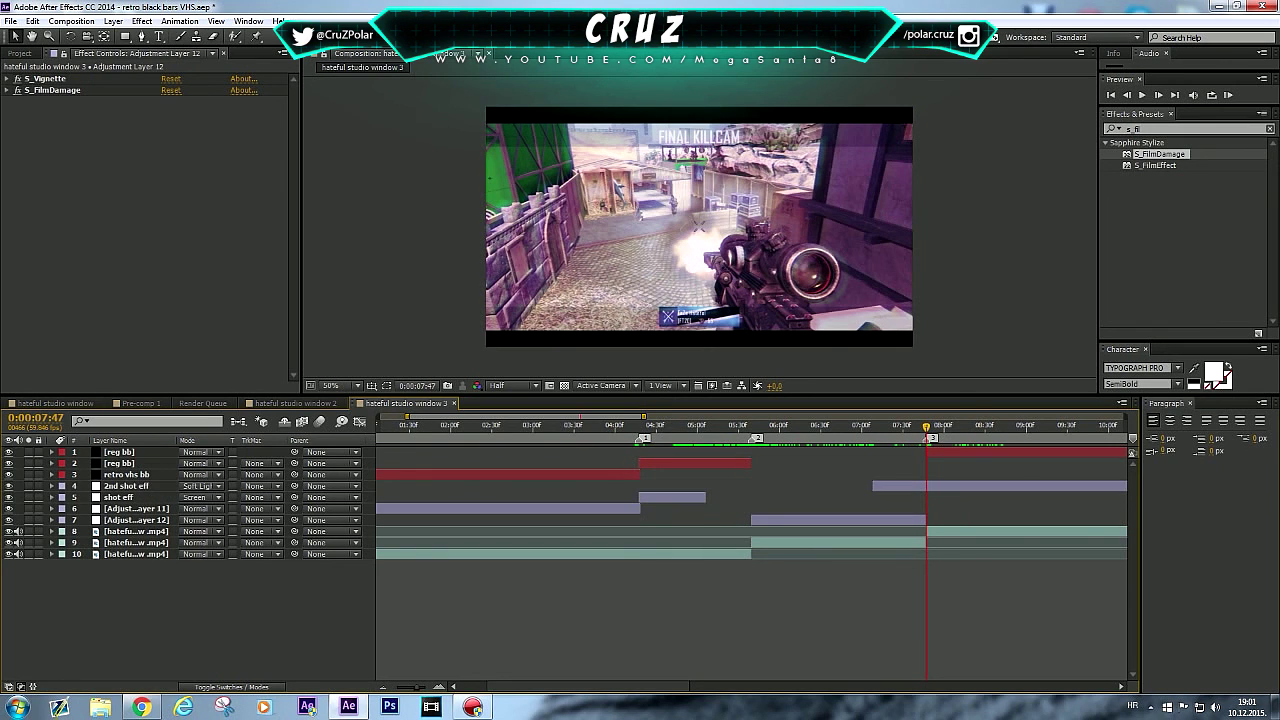
{"action": "left_click", "coordinate": [906, 485]}
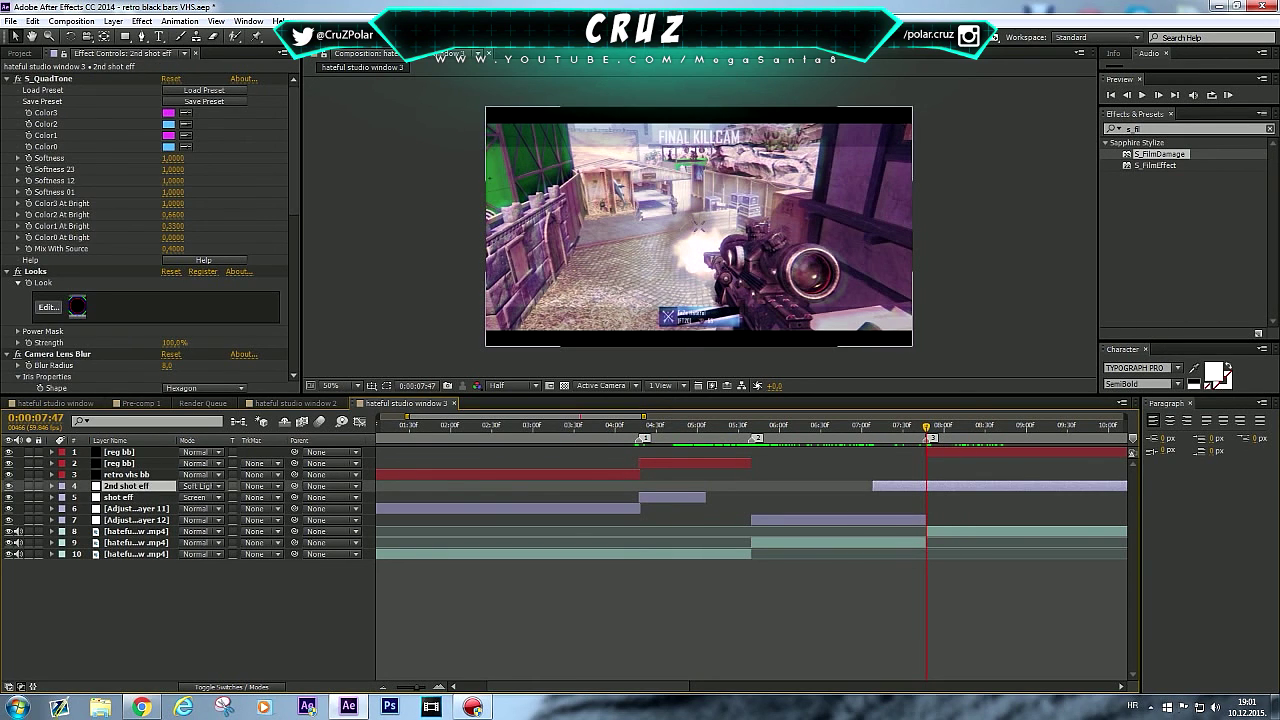
{"action": "key", "text": "alt+bracketleft"}
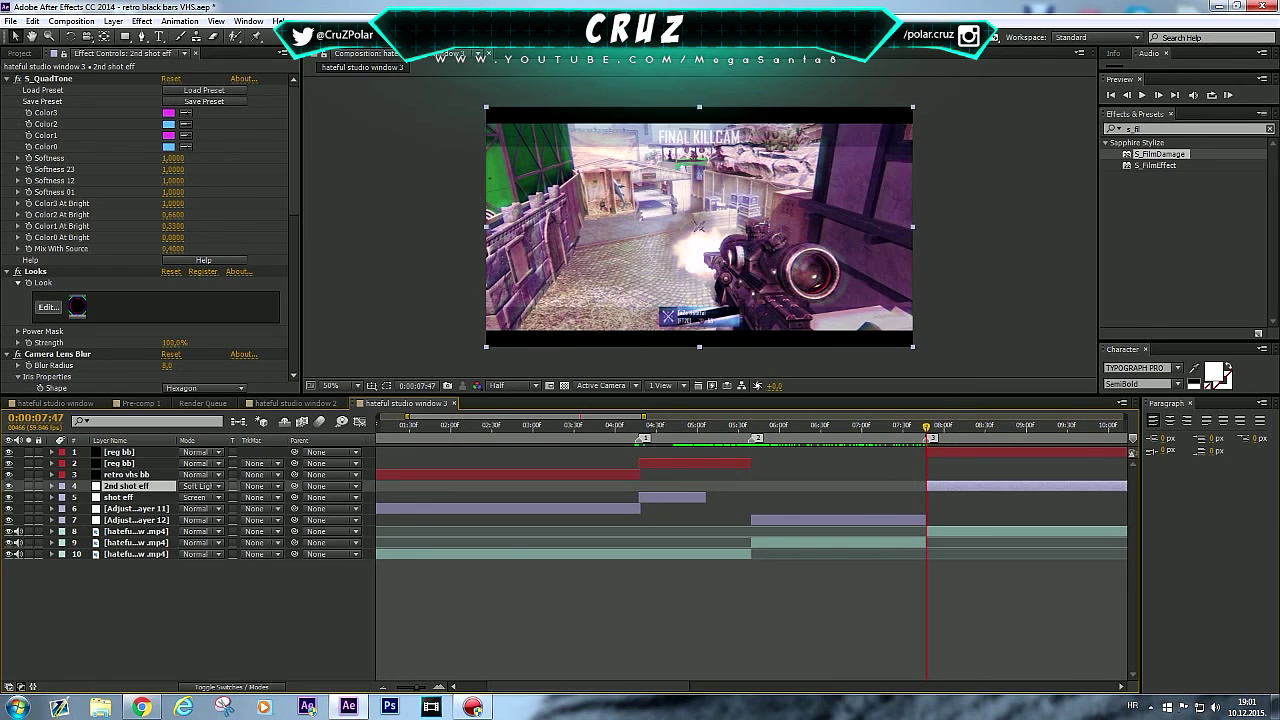
Step: Apply Gaussian Blur above the other effects on Adjustment Layer 12 and set its Blurriness to 5
{"action": "key", "text": "minus"}
{"action": "key", "text": "minus"}
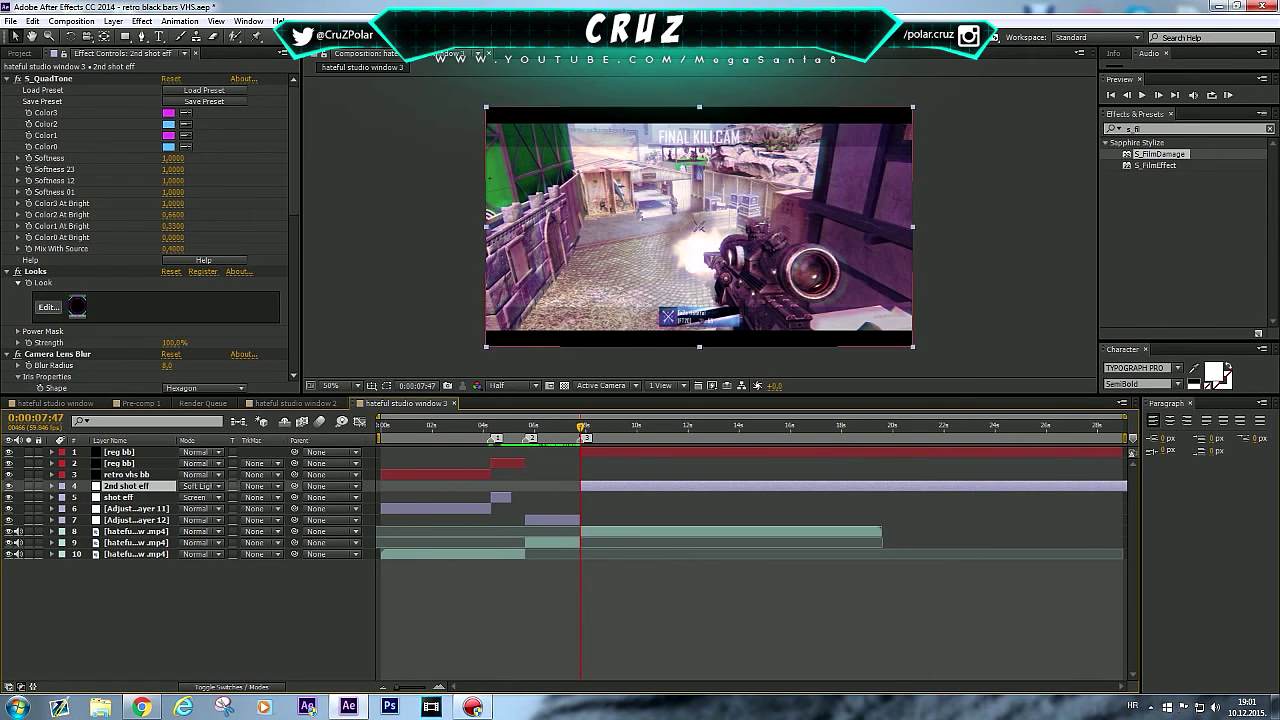
{"action": "left_click", "coordinate": [552, 520]}
{"action": "left_click", "coordinate": [550, 426]}
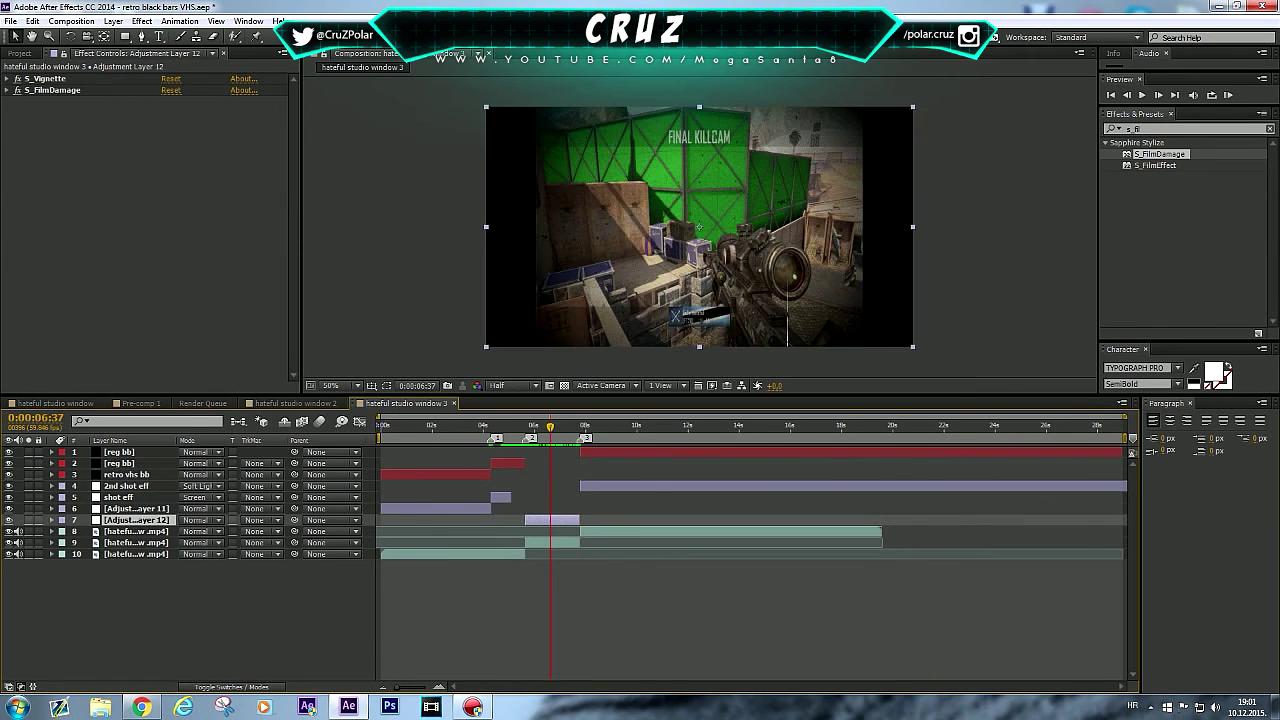
{"action": "type", "text": "gas"}
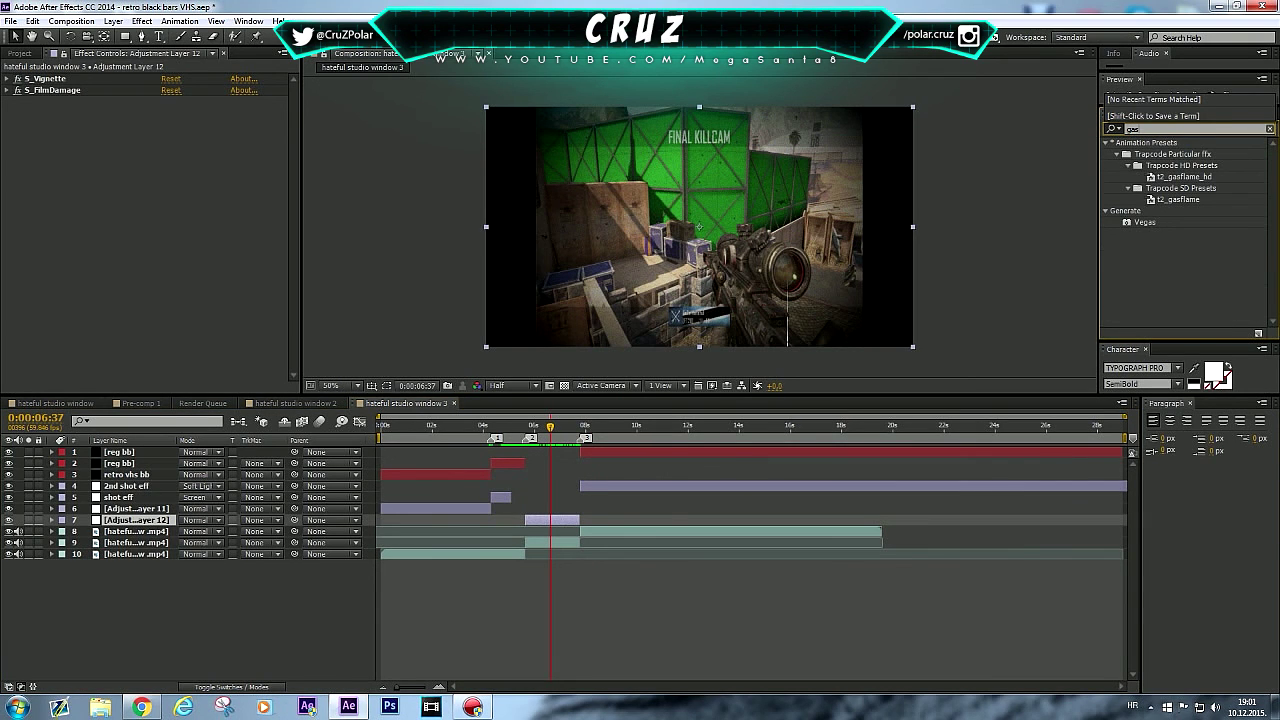
{"action": "key", "text": "BackSpace"}
{"action": "type", "text": "u"}
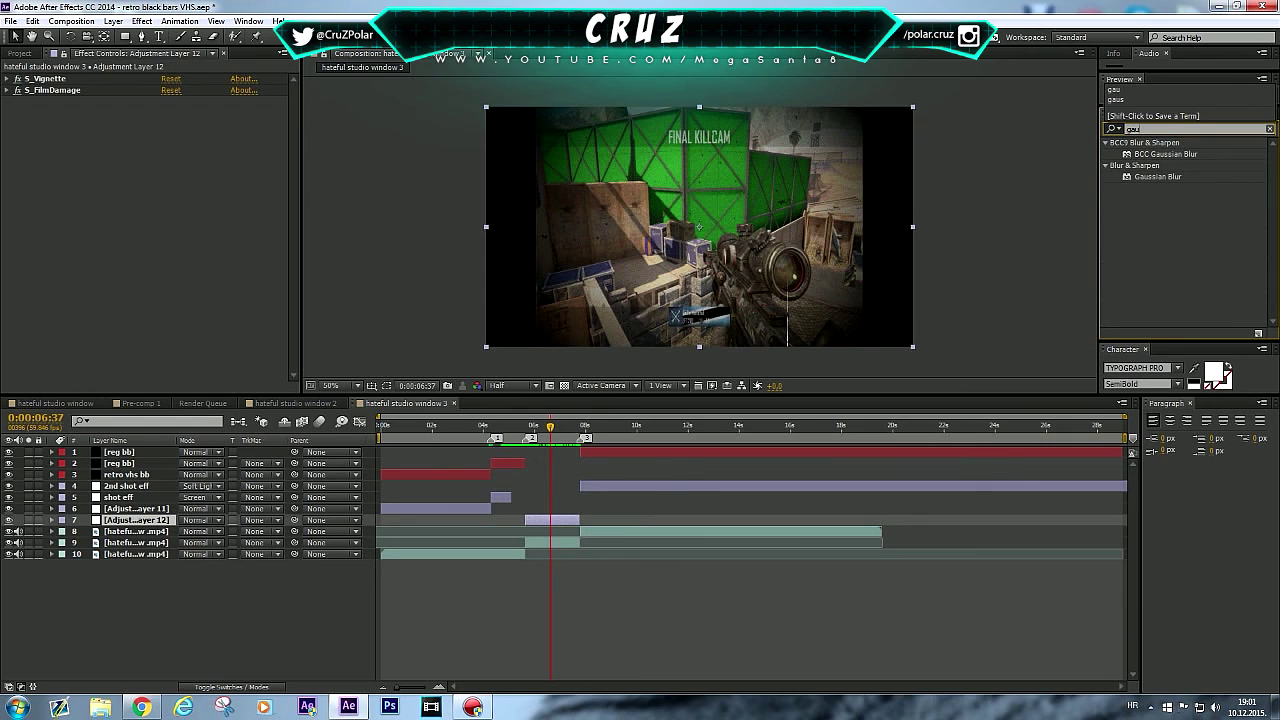
{"action": "left_click_drag", "start_coordinate": [1157, 176], "coordinate": [115, 78]}
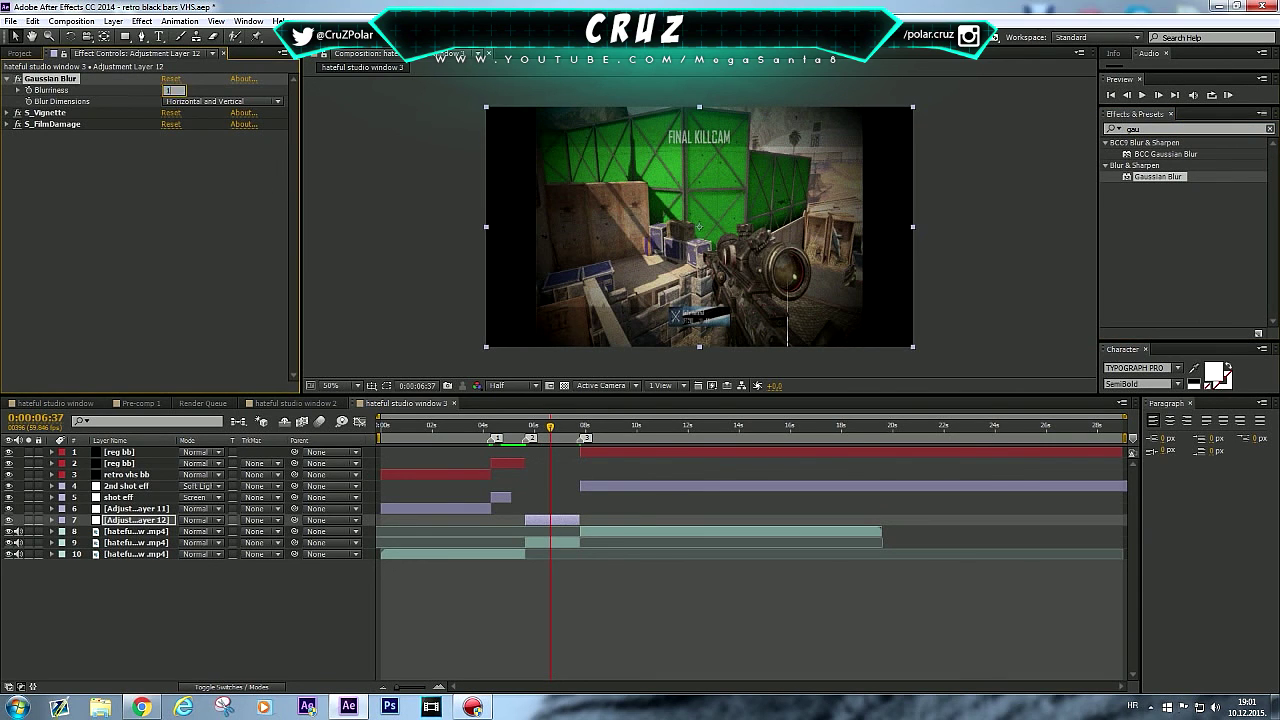
{"action": "type", "text": "15"}
{"action": "key", "text": "Return"}
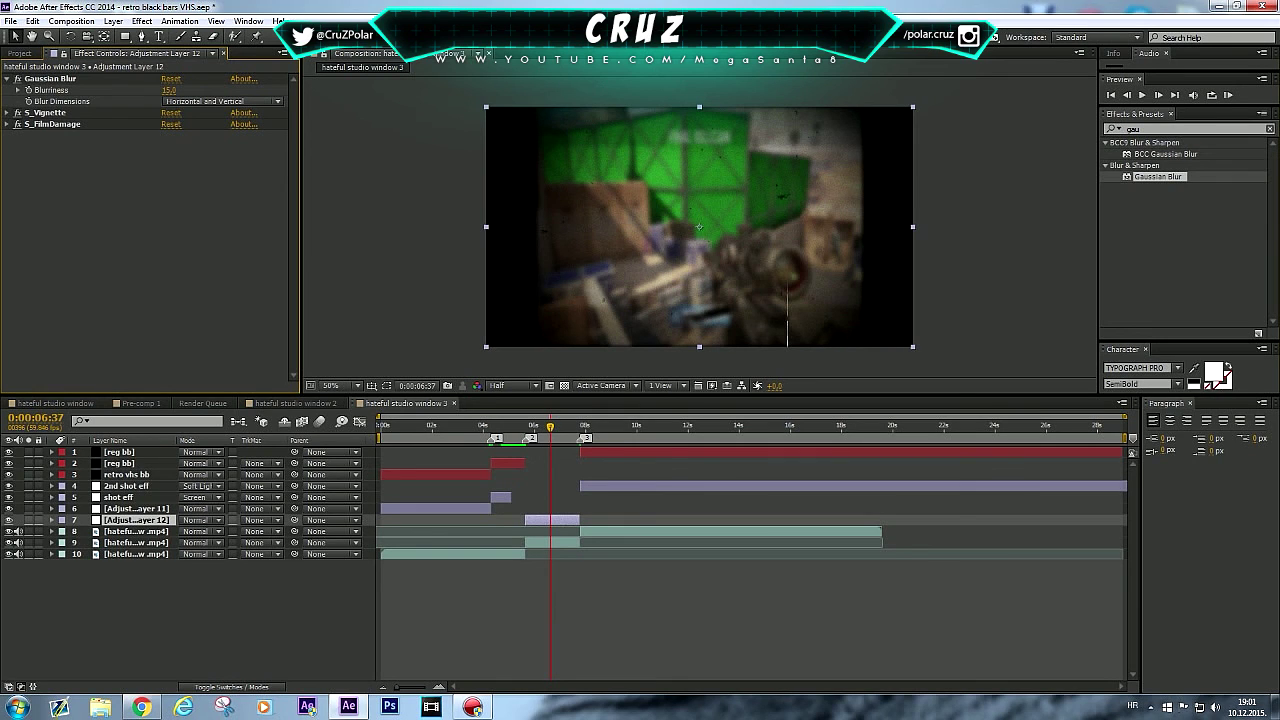
{"action": "key", "text": "Return"}
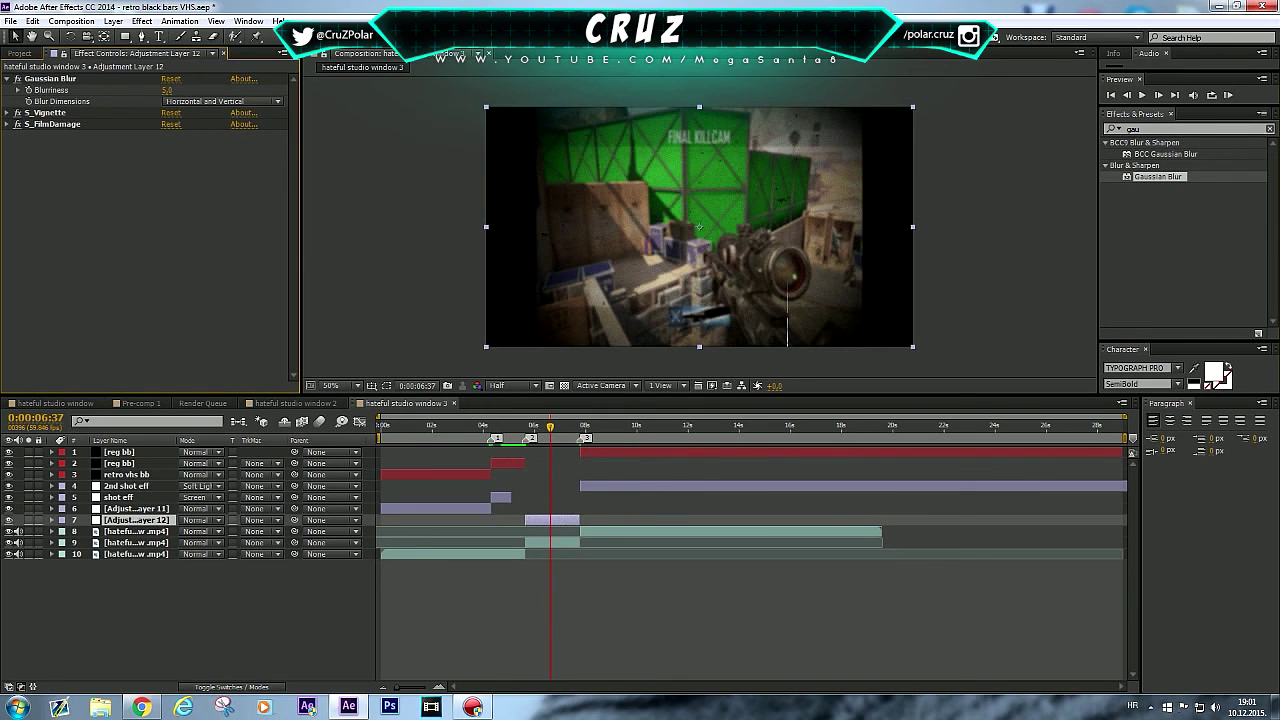
{"action": "mouse_move", "coordinate": [550, 427]}
{"action": "left_mouse_down"}
{"action": "mouse_move", "coordinate": [531, 427]}
{"action": "mouse_move", "coordinate": [549, 427]}
{"action": "left_mouse_up"}
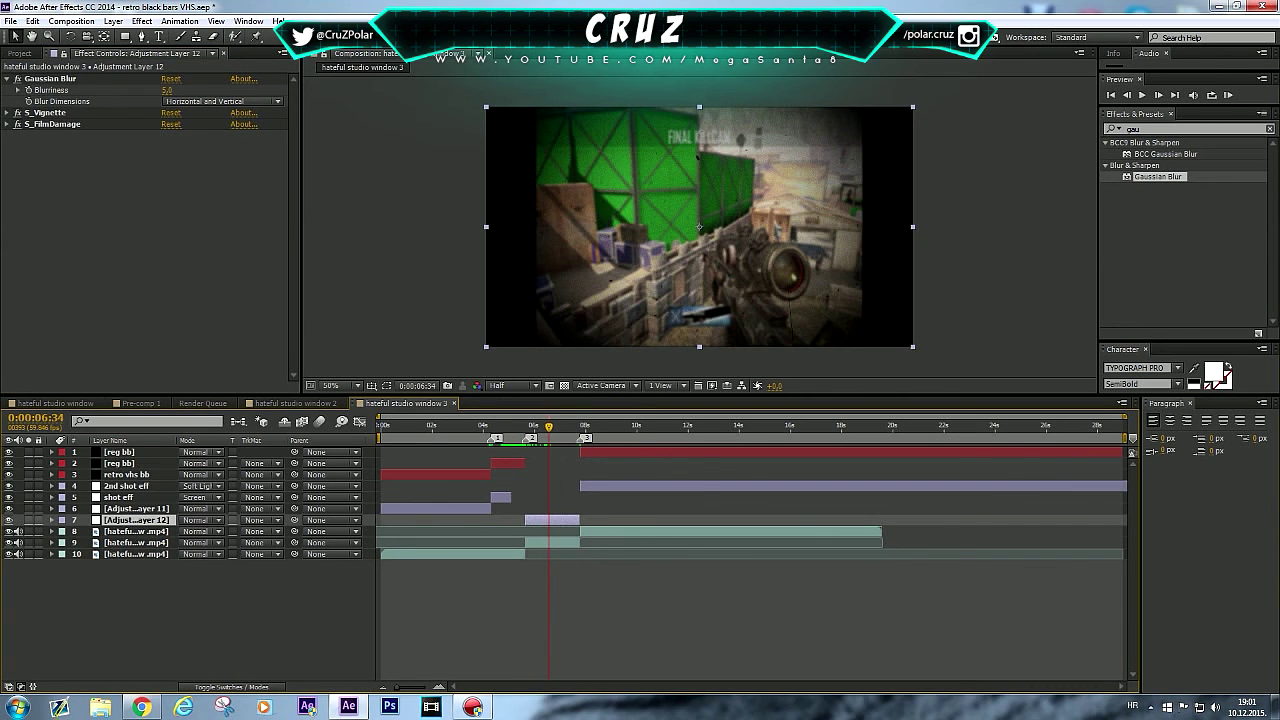
Step: Add a new adjustment layer and place it directly below the retro vhs bb layer
{"action": "right_click", "coordinate": [228, 475]}
{"action": "mouse_move", "coordinate": [258, 482]}
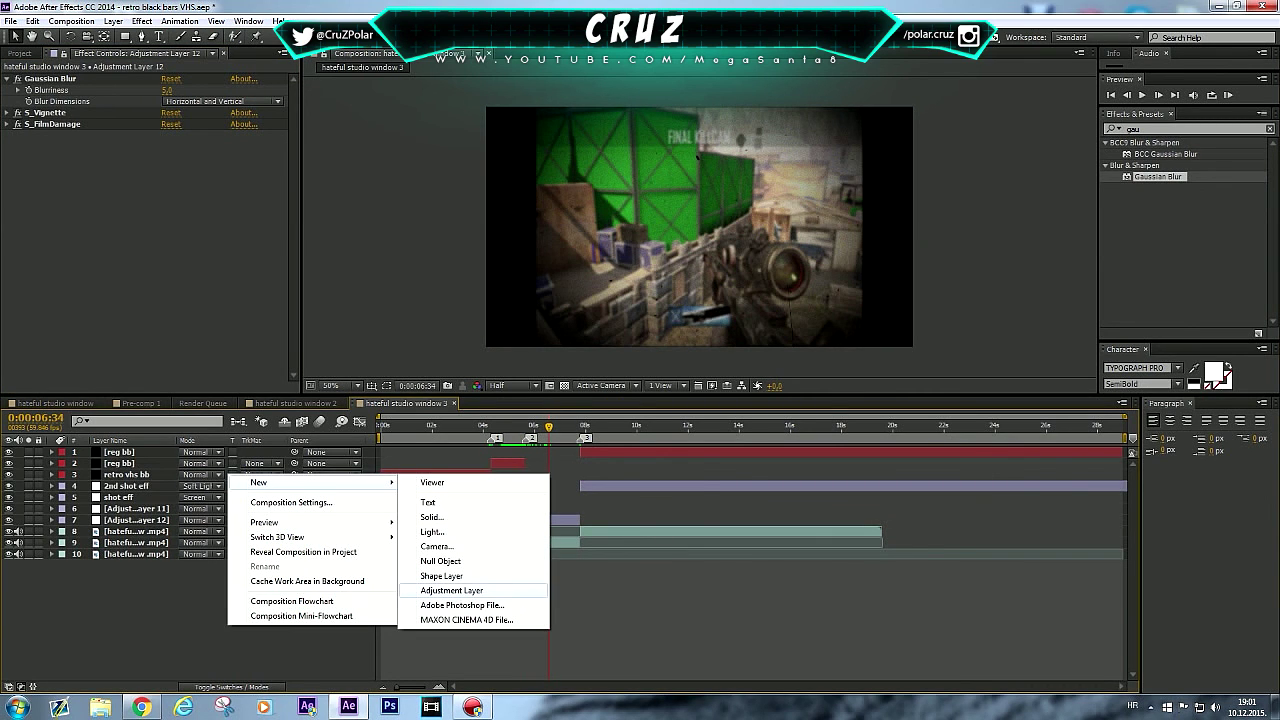
{"action": "left_click", "coordinate": [451, 590]}
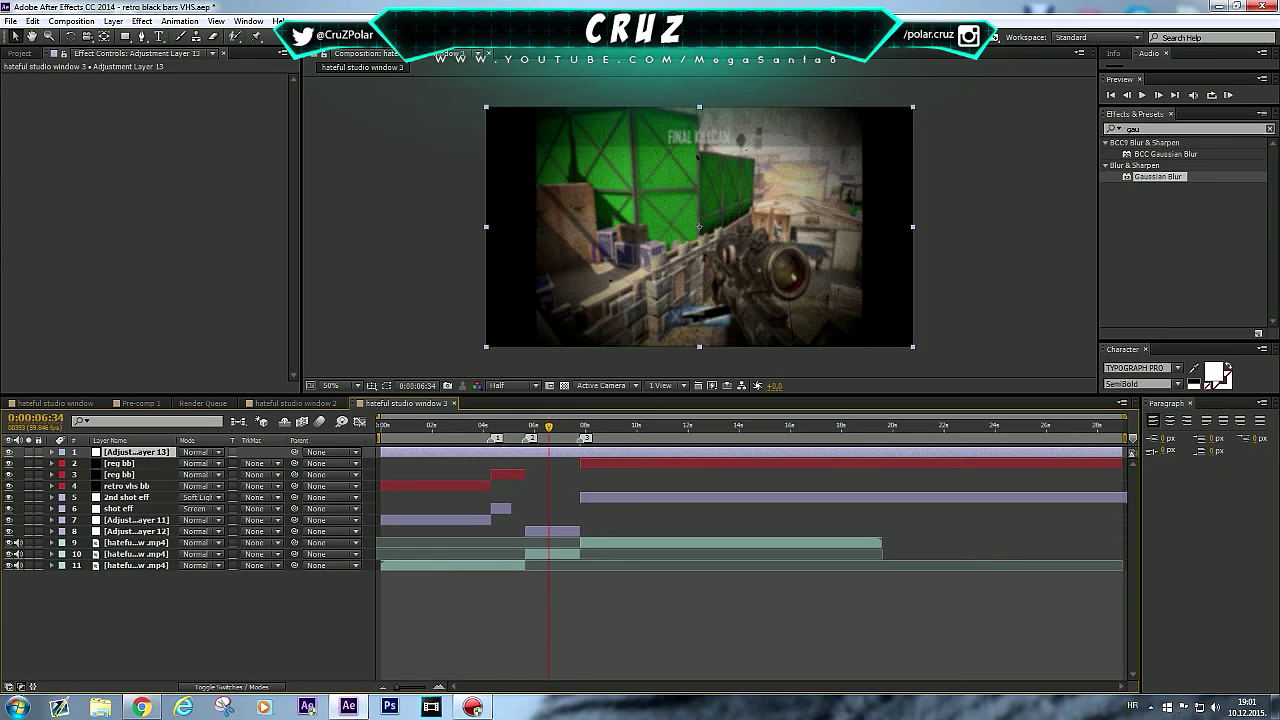
{"action": "left_click_drag", "start_coordinate": [136, 452], "coordinate": [136, 490]}
Step: Apply the Distort Transform effect to the new adjustment layer and set its uniform Scale to 102
{"action": "left_click", "coordinate": [1160, 128]}
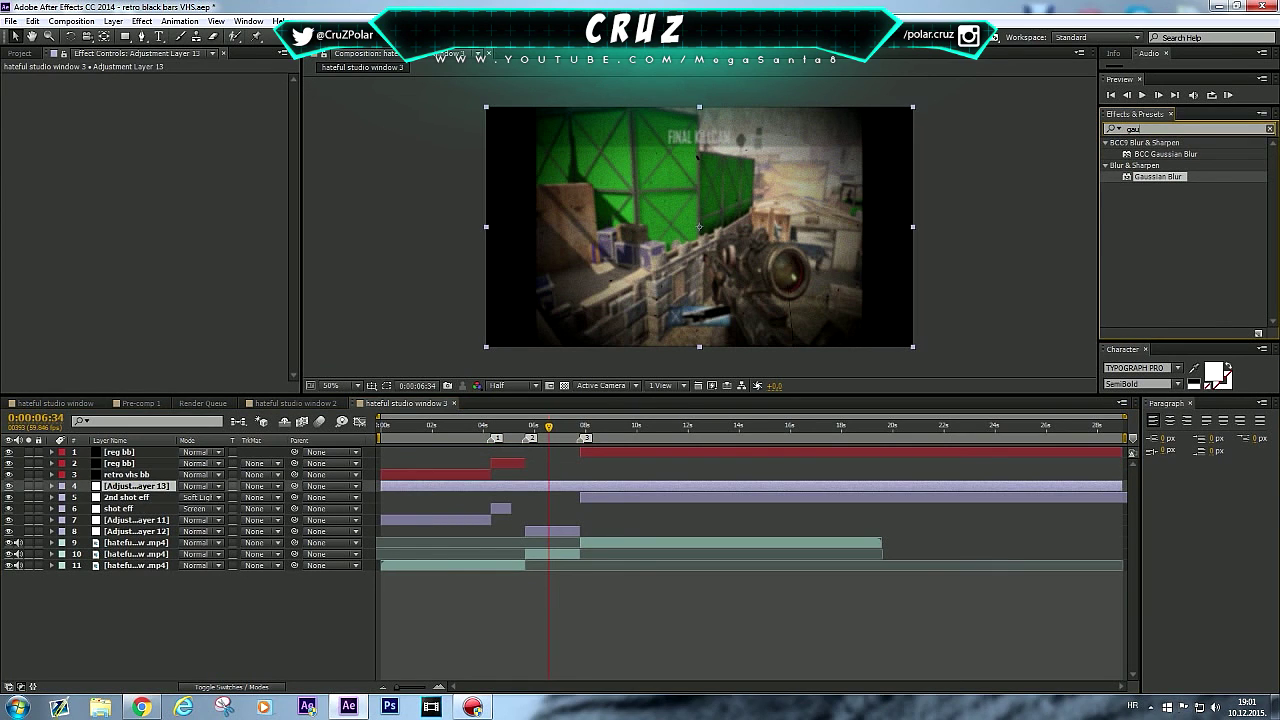
{"action": "type", "text": "tran"}
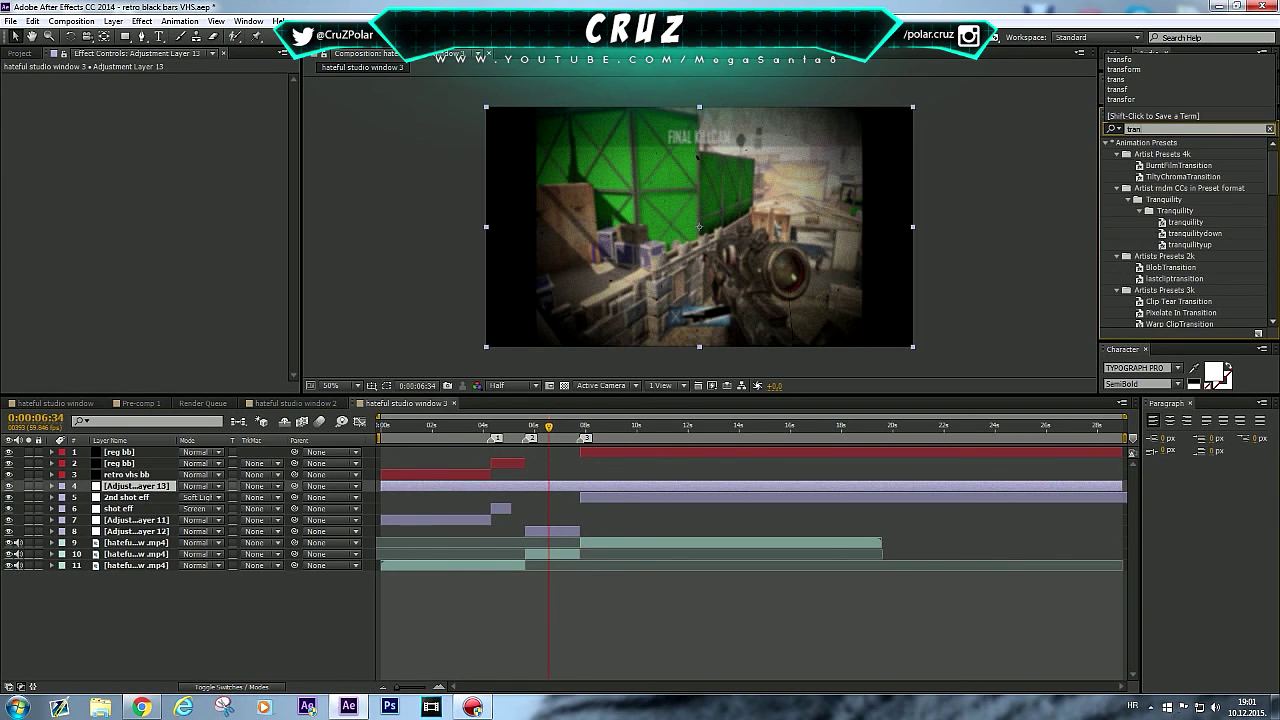
{"action": "scroll", "coordinate": [1185, 230], "scroll_direction": "down", "scroll_amount": 15}
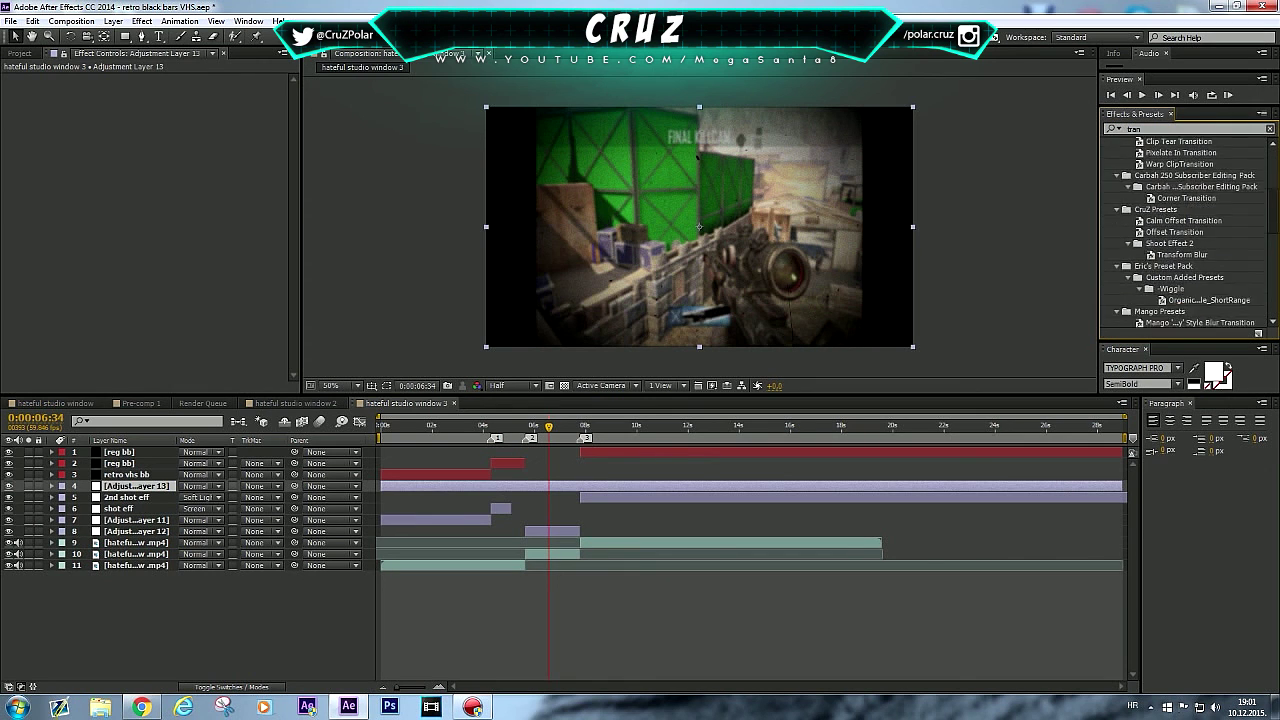
{"action": "scroll", "coordinate": [1185, 230], "scroll_direction": "down", "scroll_amount": 3}
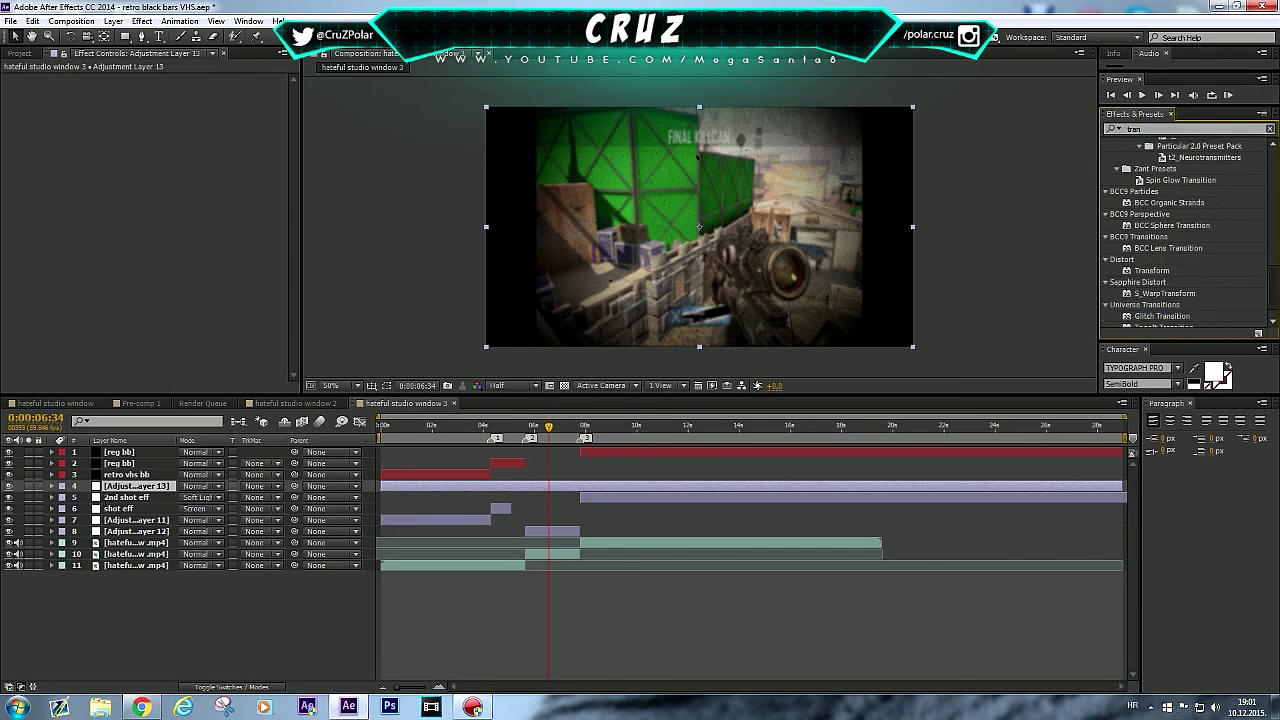
{"action": "left_click_drag", "start_coordinate": [1151, 253], "coordinate": [437, 486]}
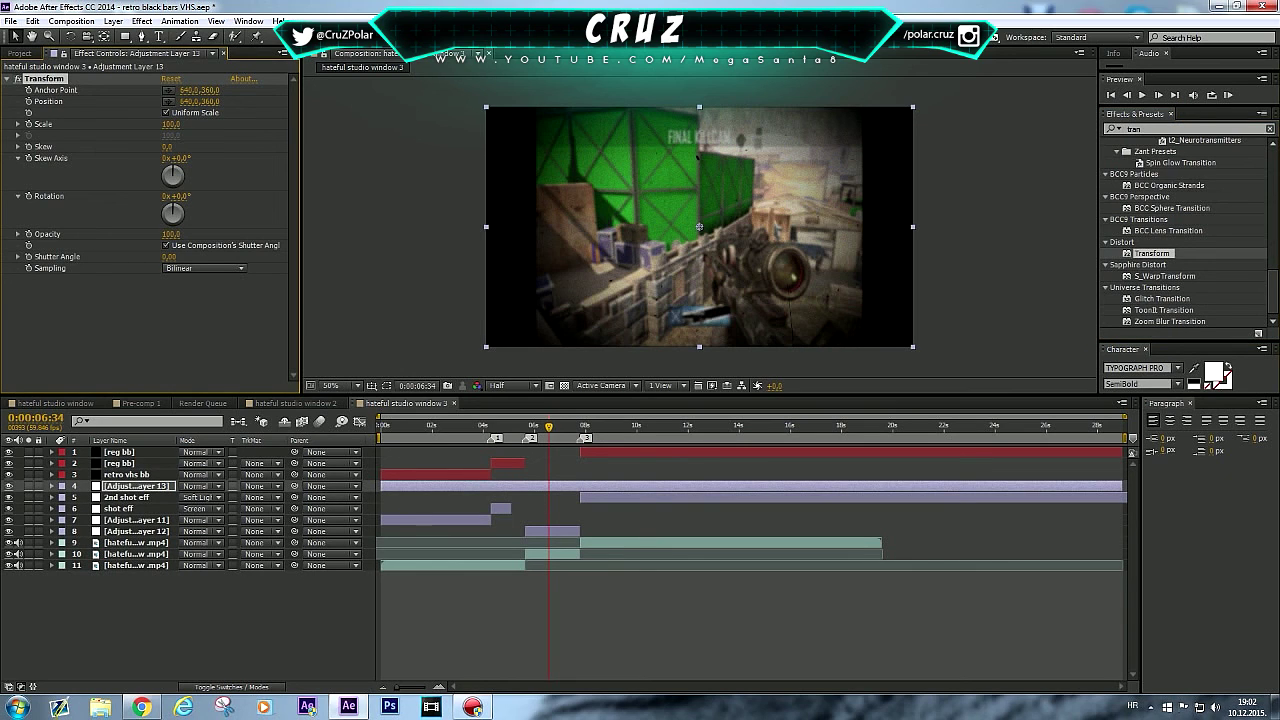
{"action": "left_click", "coordinate": [1269, 129]}
{"action": "left_click", "coordinate": [171, 124]}
{"action": "type", "text": "101"}
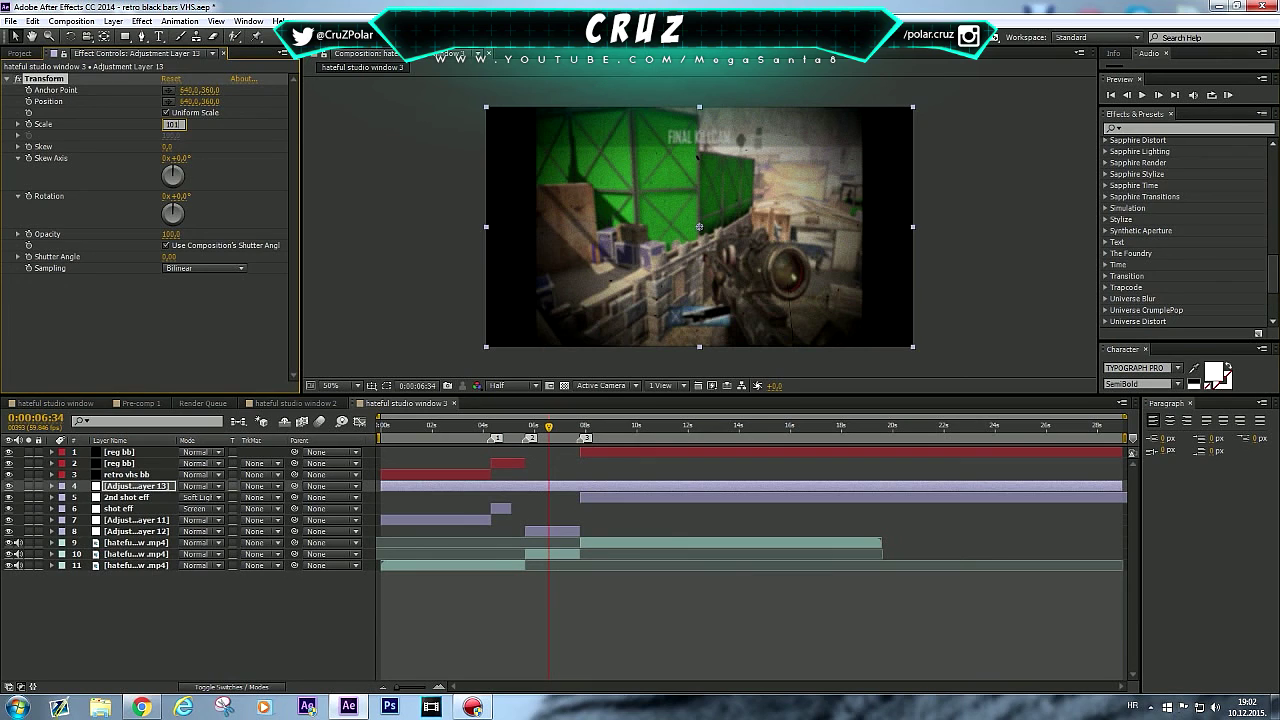
{"action": "type", "text": "01"}
{"action": "key", "text": "Return"}
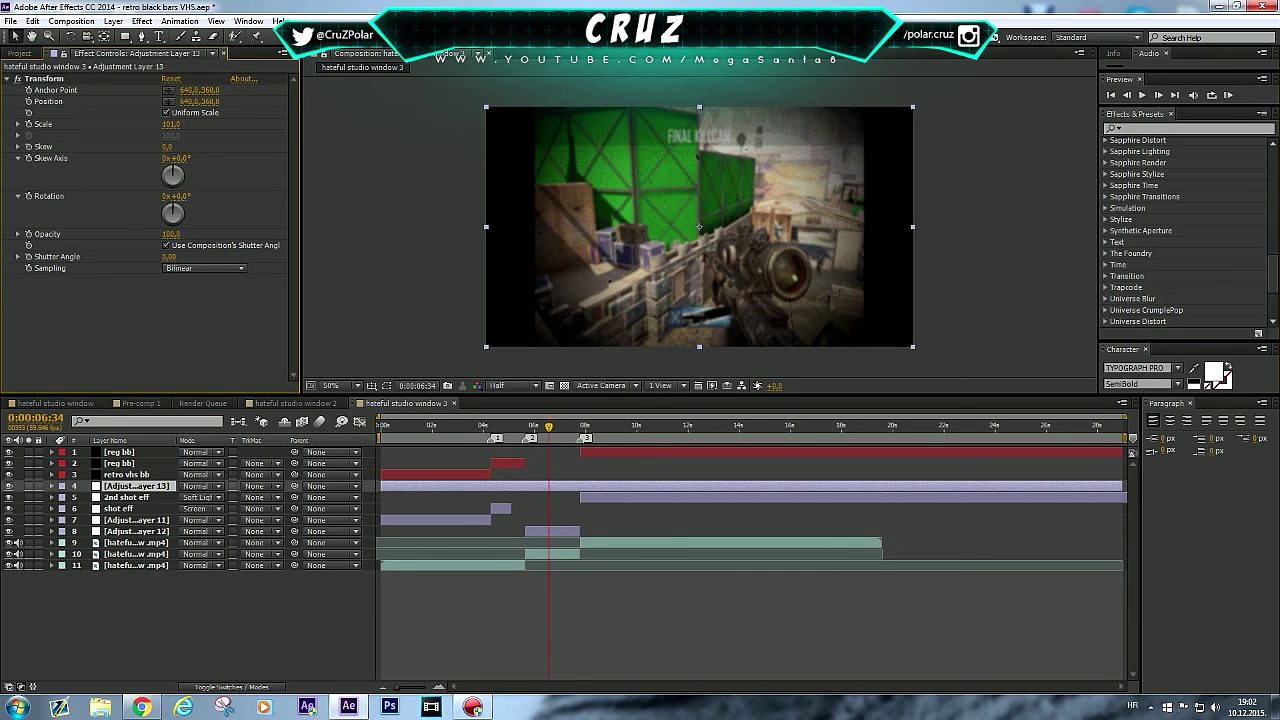
{"action": "key", "text": "Return"}
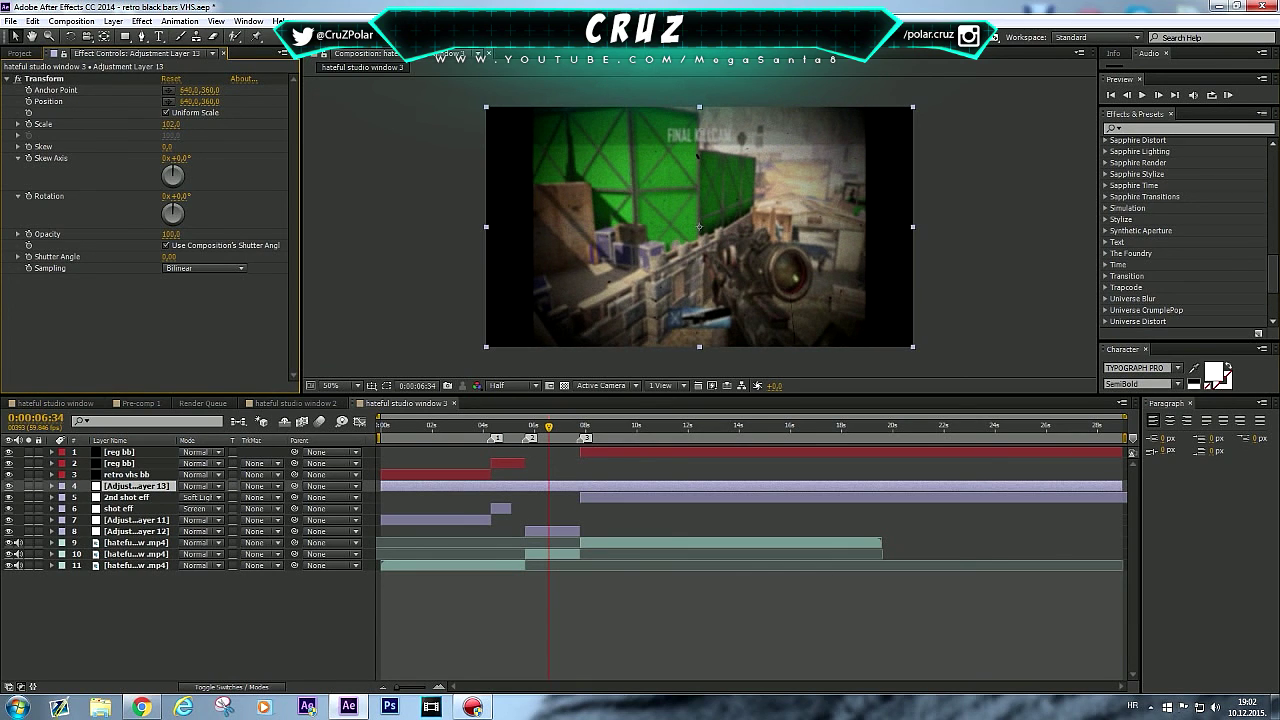
{"action": "left_click_drag", "start_coordinate": [548, 427], "coordinate": [423, 427]}
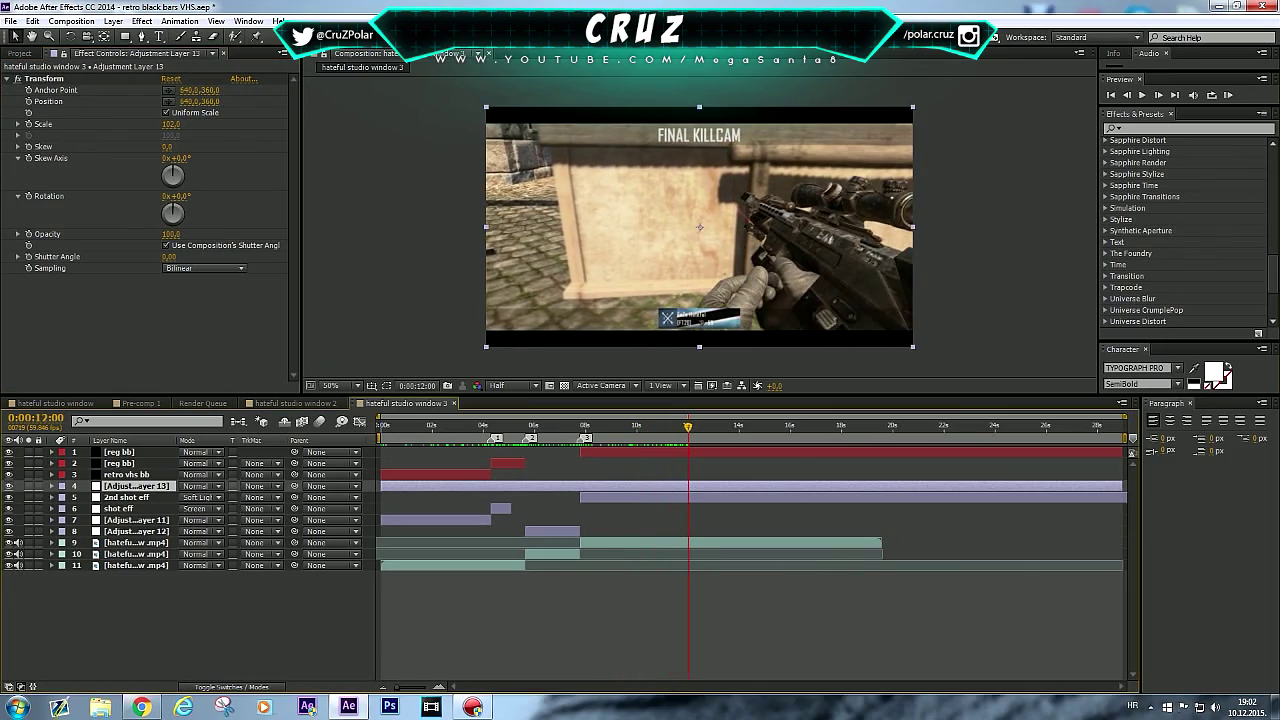
Step: Switch to Windows Media Player to watch the rendered preview video, then return to After Effects
{"action": "left_click", "coordinate": [1229, 6]}
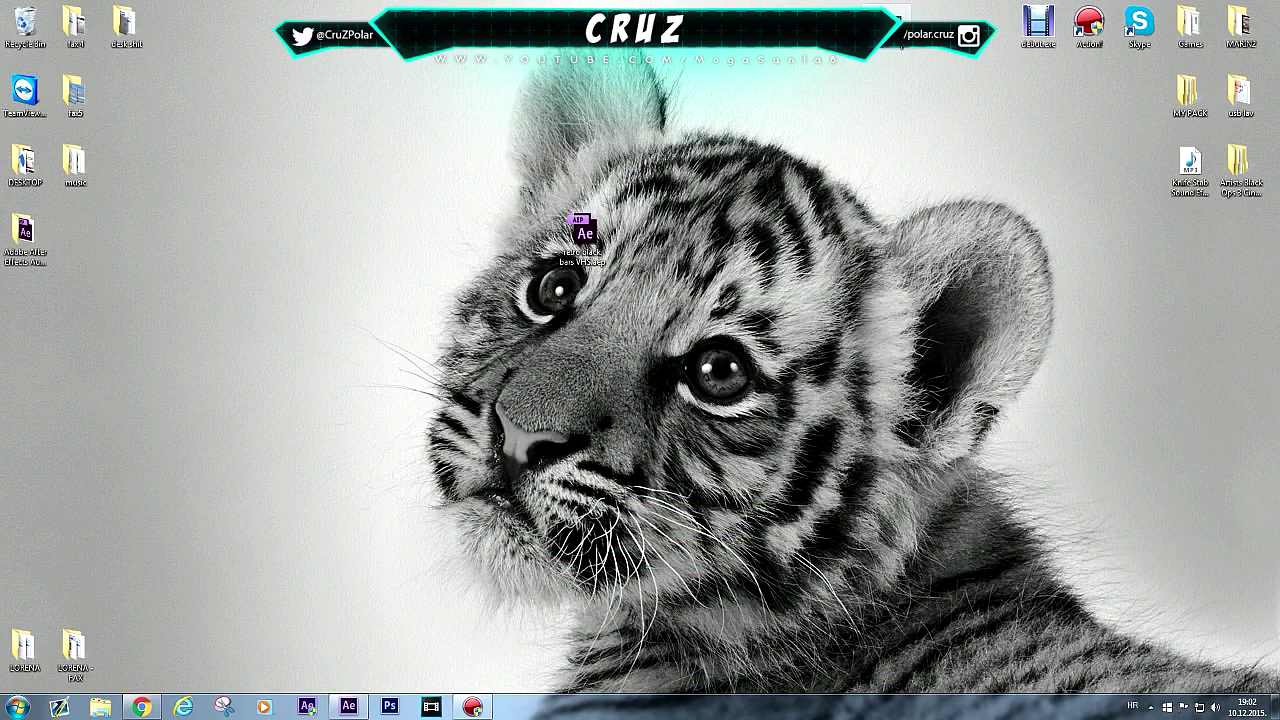
{"action": "left_click_drag", "start_coordinate": [560, 285], "coordinate": [510, 287]}
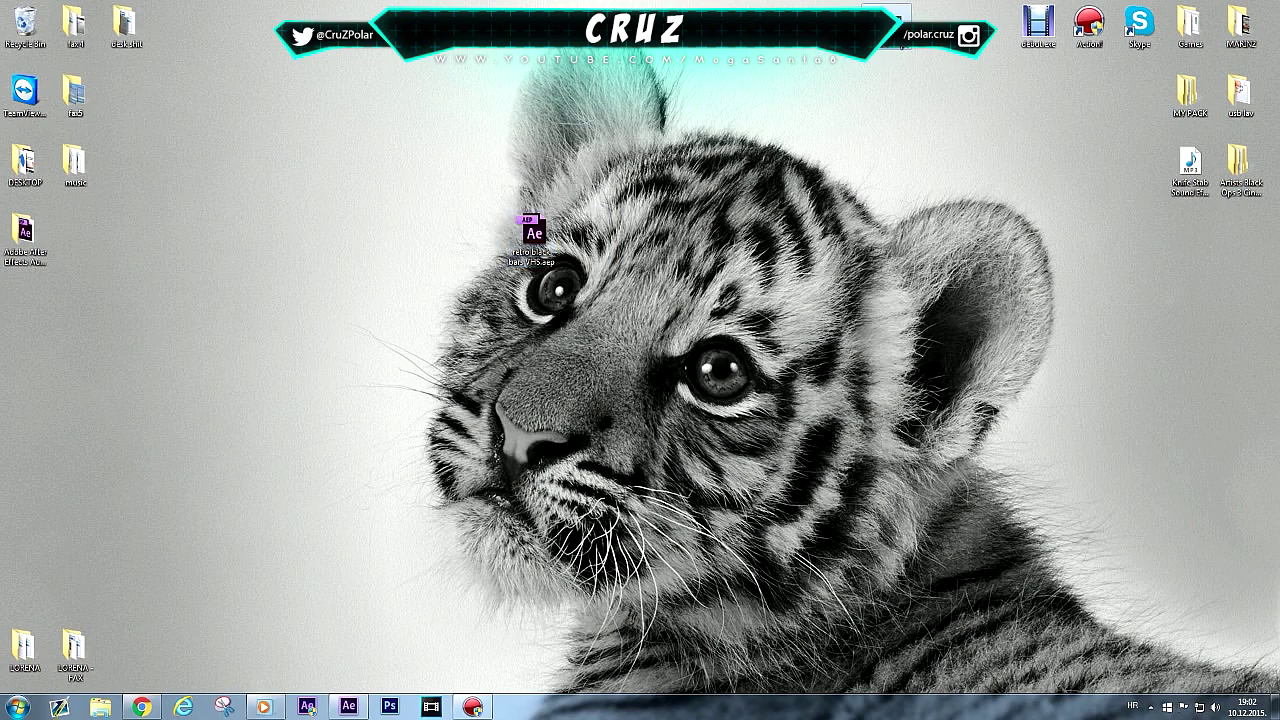
{"action": "left_click", "coordinate": [264, 707]}
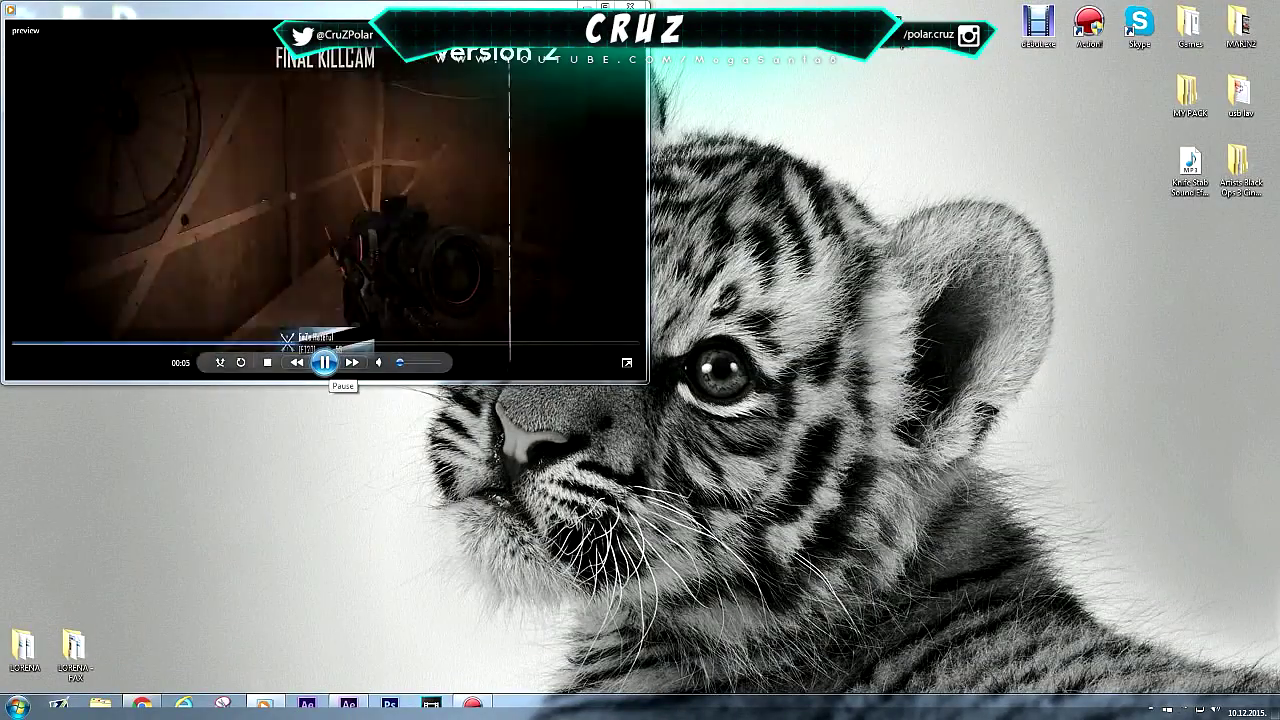
{"action": "left_click", "coordinate": [325, 362]}
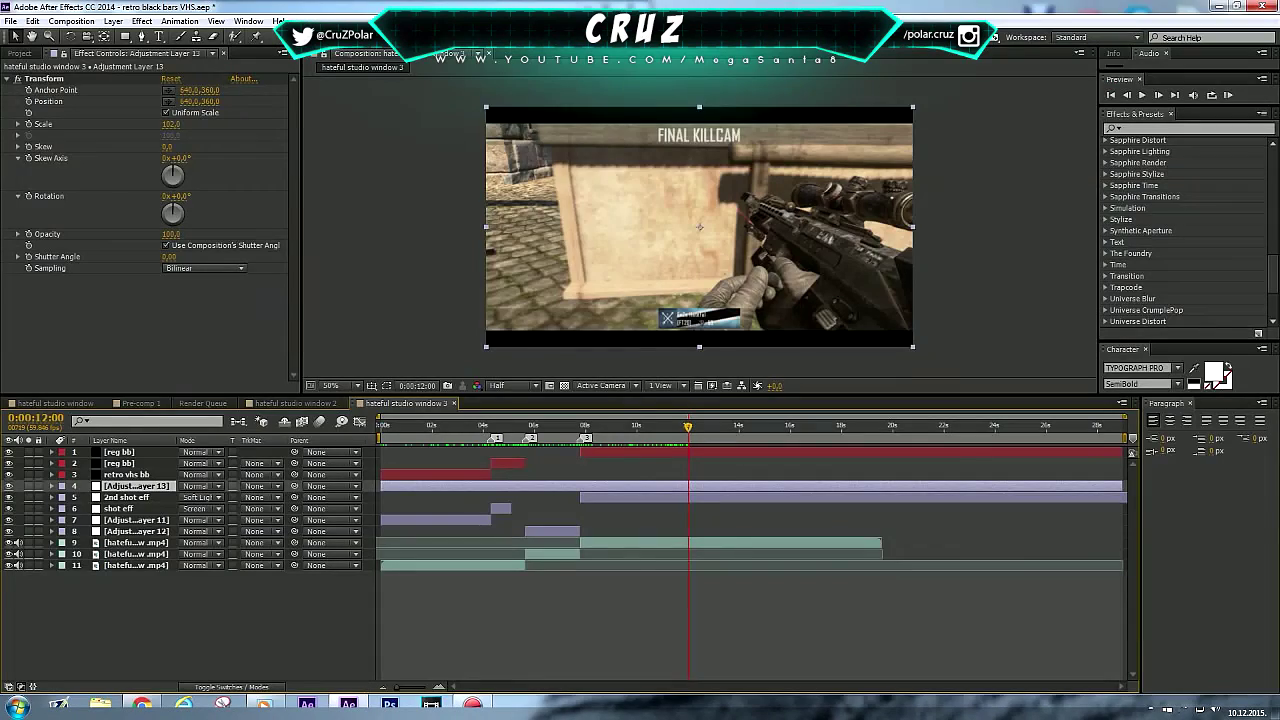
Step: RAM-preview the composition at Third resolution with the work area running from about 2 s to 0:00:10:46
{"action": "left_click_drag", "start_coordinate": [688, 427], "coordinate": [436, 427]}
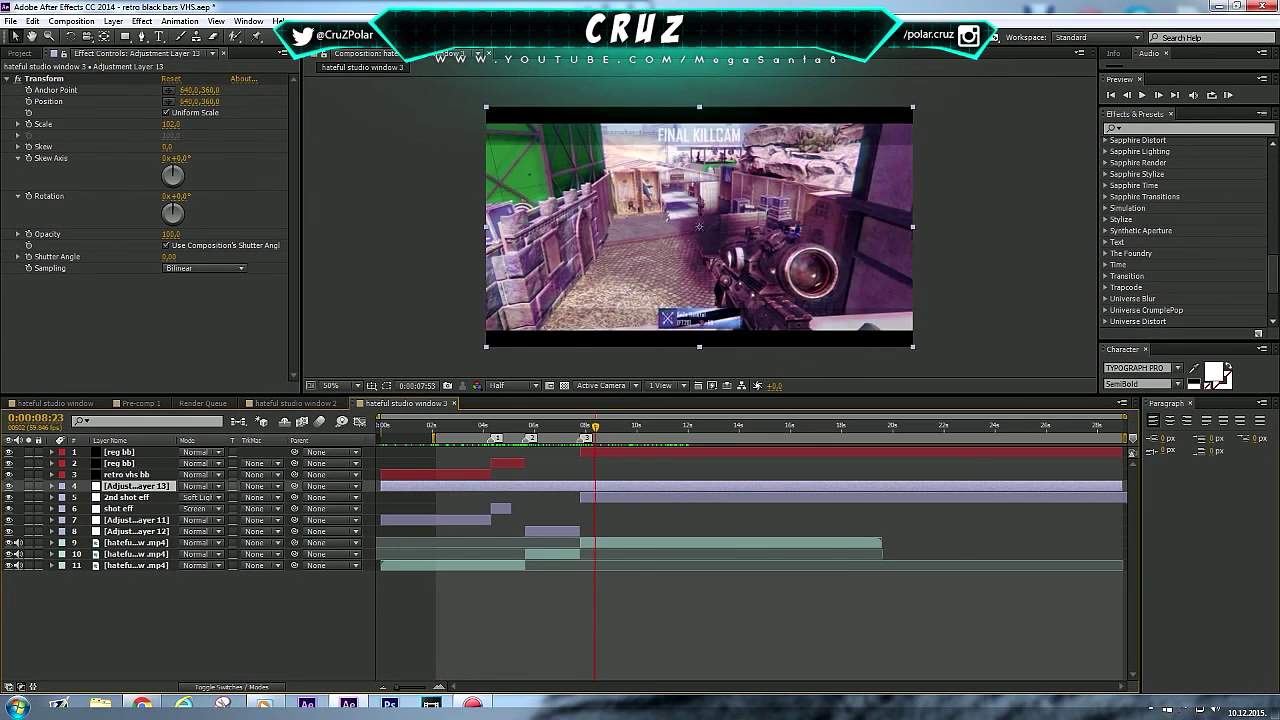
{"action": "key", "text": "n"}
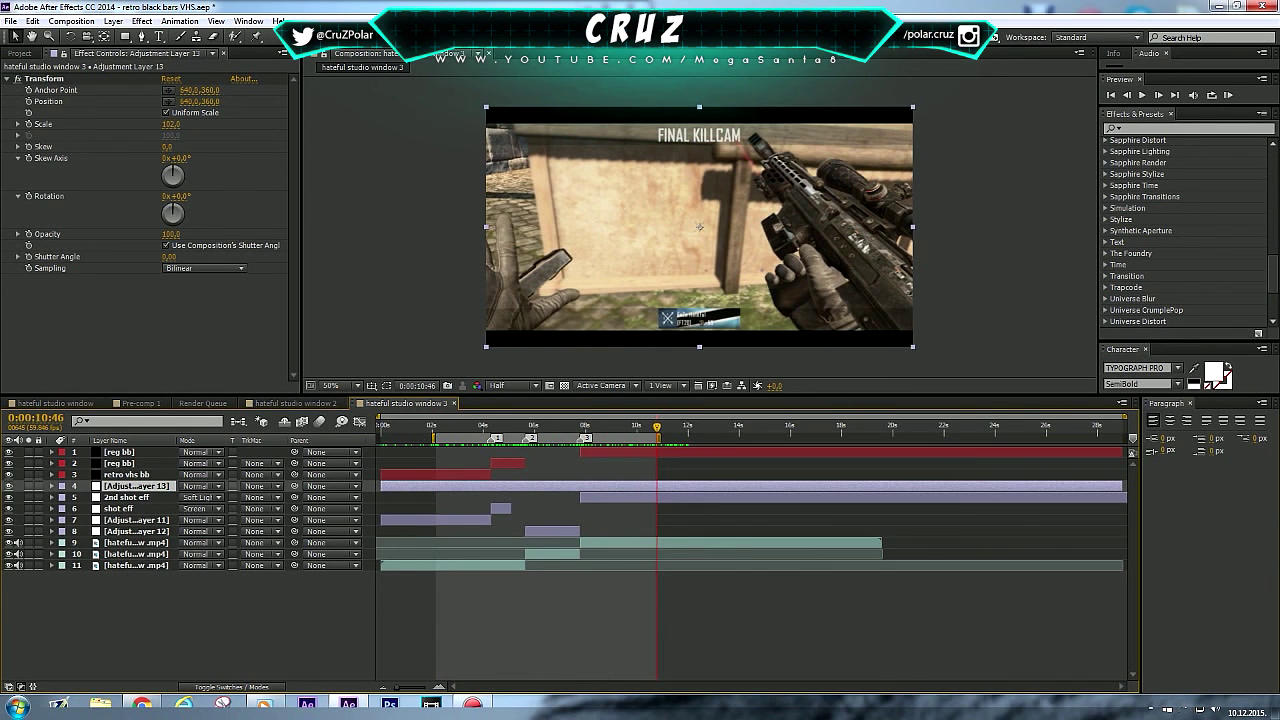
{"action": "left_click", "coordinate": [515, 385]}
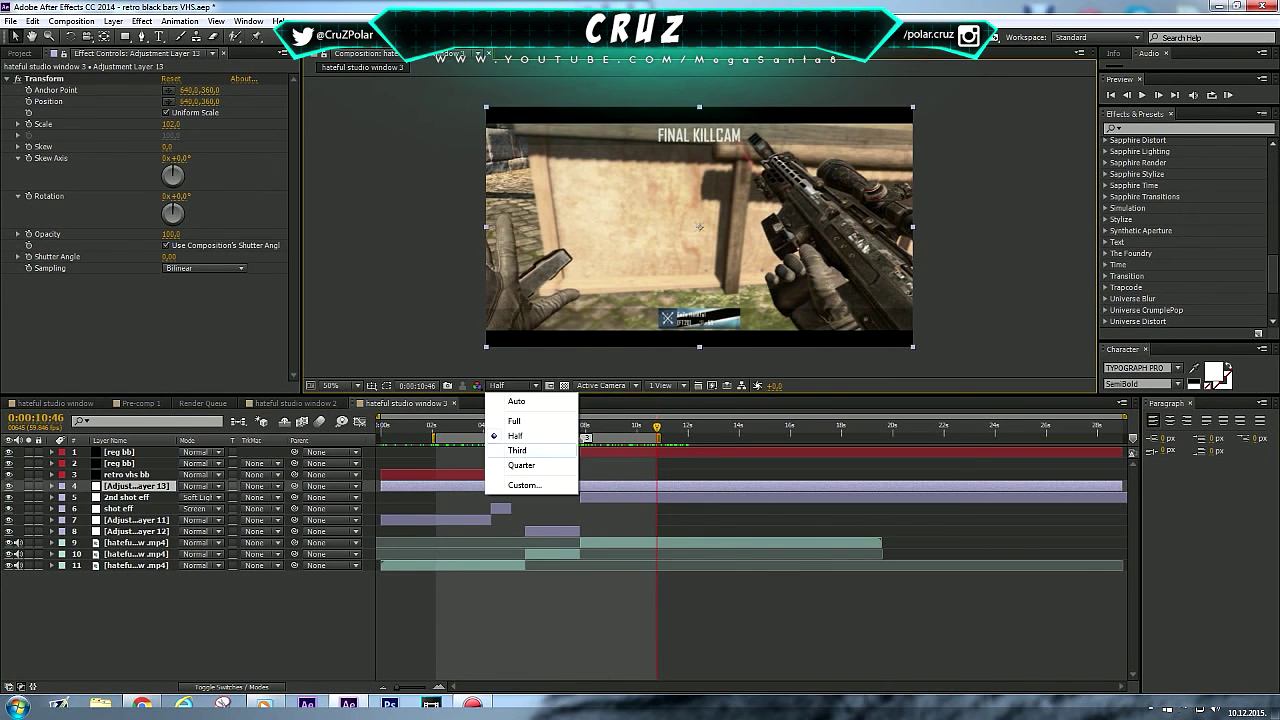
{"action": "left_click", "coordinate": [517, 450]}
{"action": "key", "text": "KP_0"}
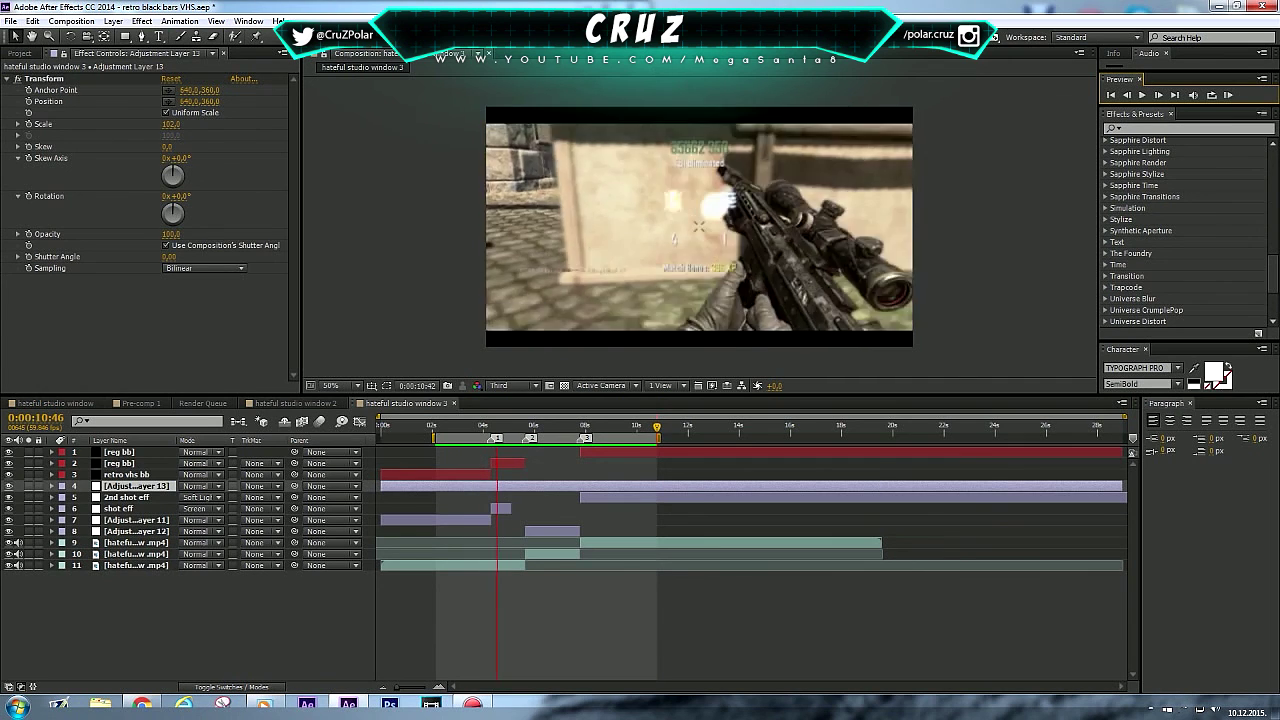
{"action": "key", "text": "space"}
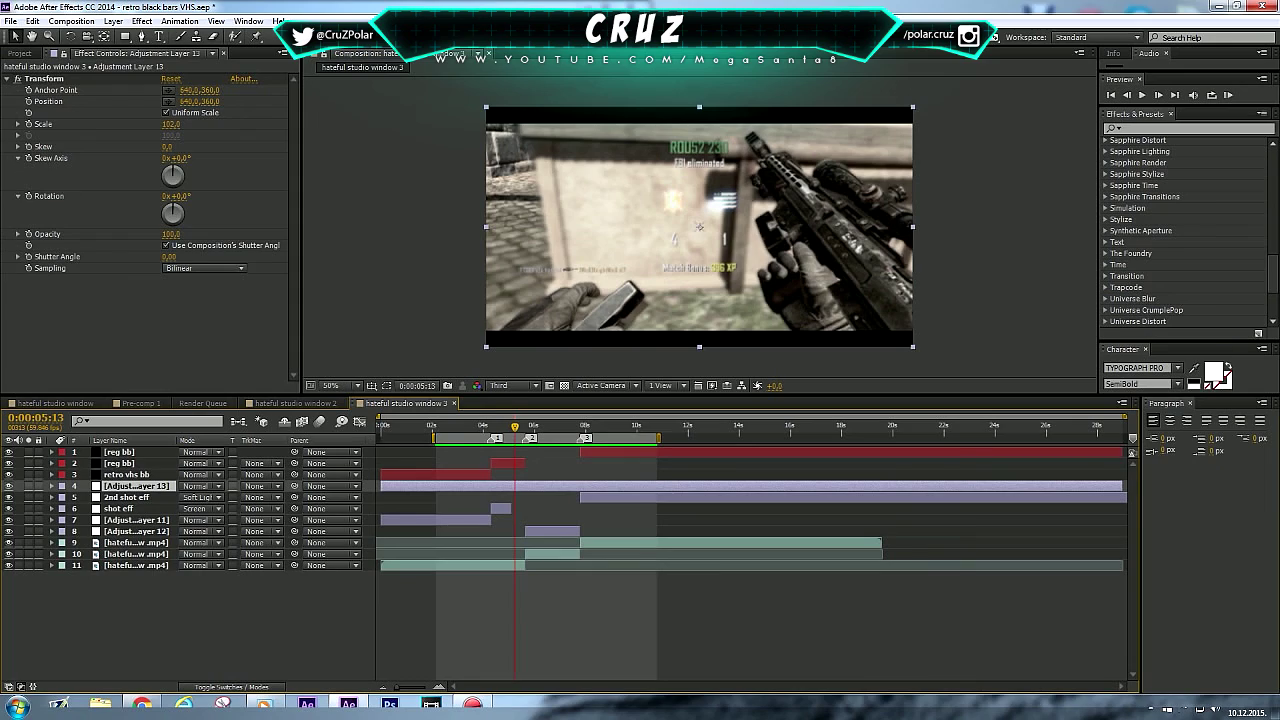
Step: Switch to Chrome, return the first YouTube tab to the home page, and play the Obey Chiefz: Chiefz In Charge - Episode 2 video
{"action": "mouse_move", "coordinate": [475, 704]}
{"action": "mouse_move", "coordinate": [470, 632]}
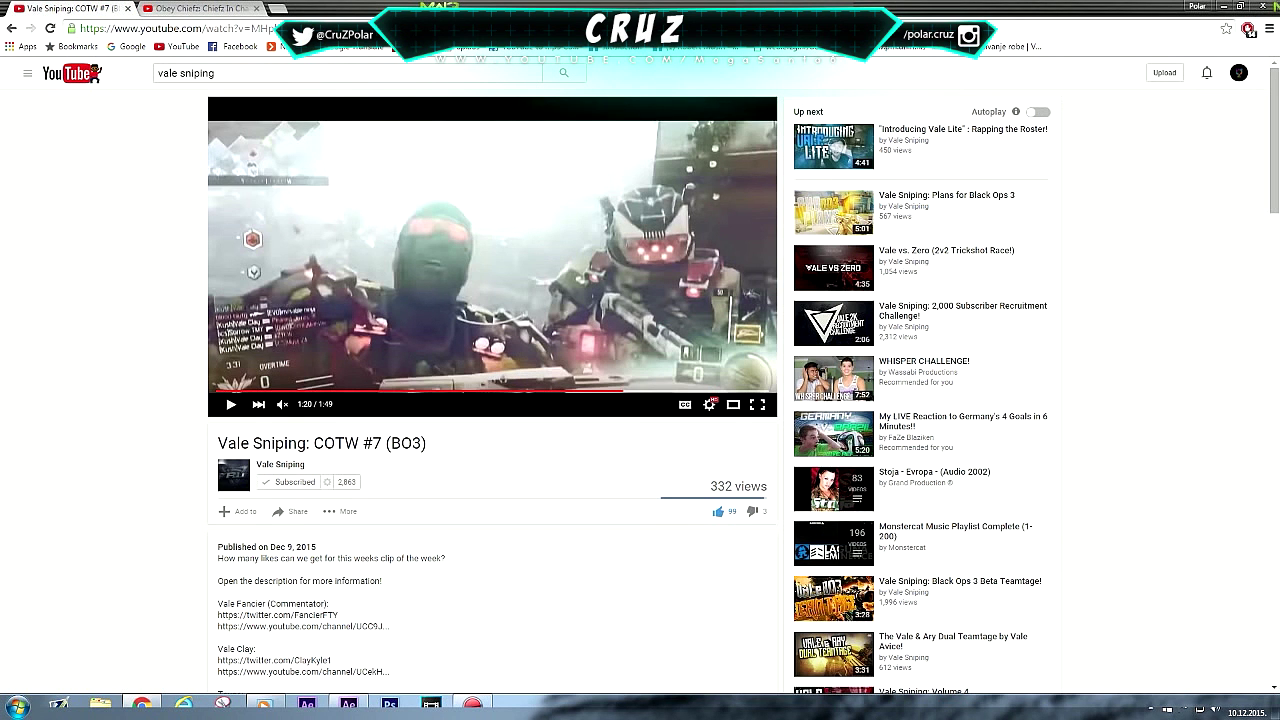
{"action": "left_click", "coordinate": [70, 73]}
{"action": "left_click", "coordinate": [200, 8]}
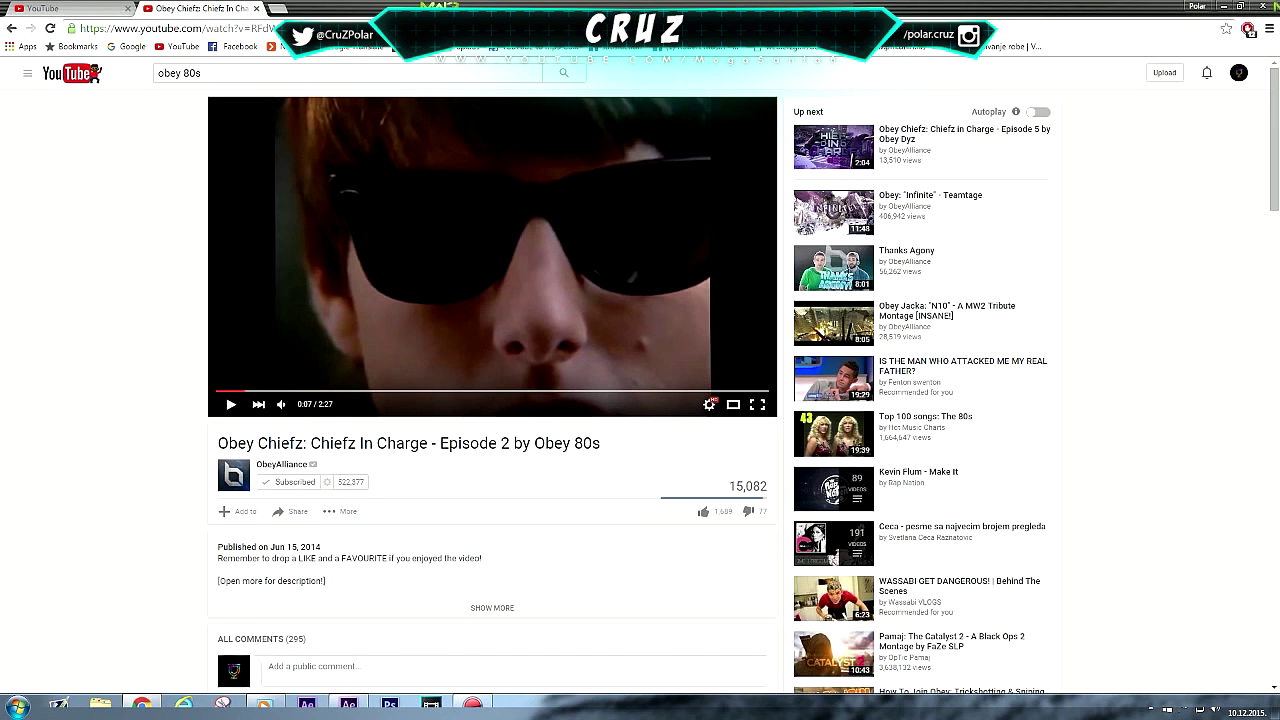
{"action": "key", "text": "space"}
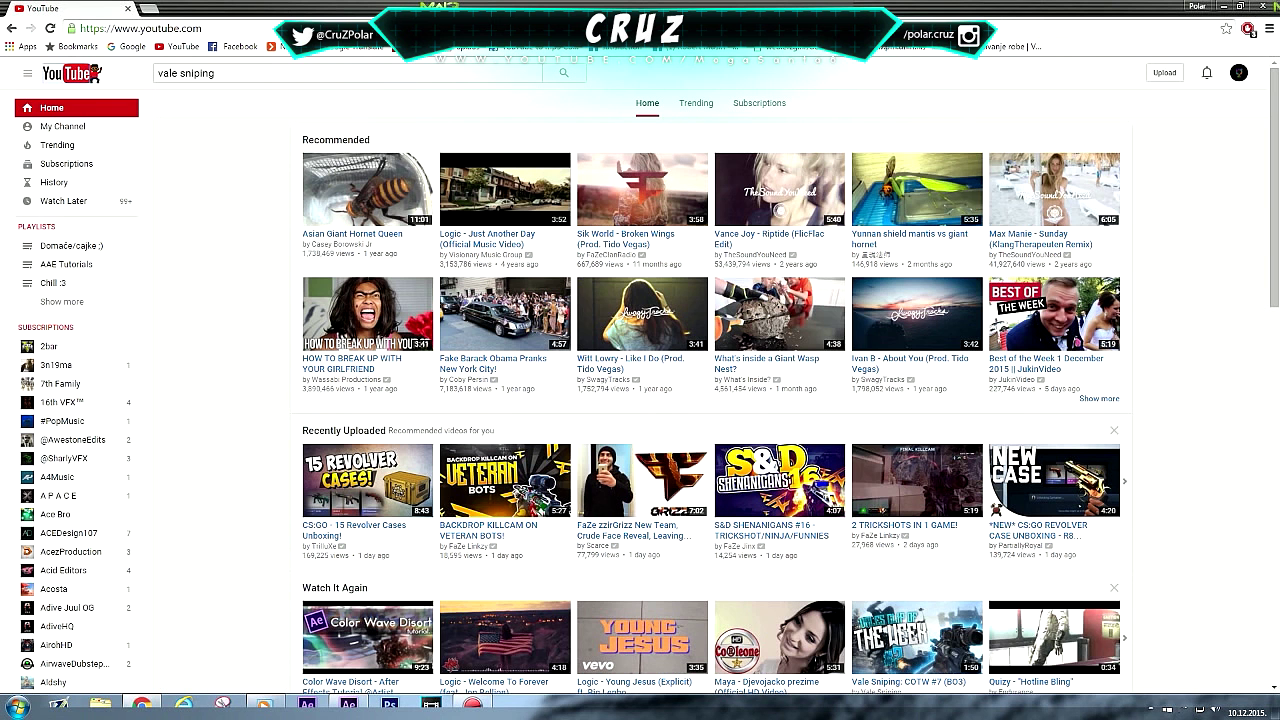
Step: Go to the signed-in account's own YouTube channel and open its Color Wave Disort tutorial in a new tab, pausing playback
{"action": "left_click", "coordinate": [62, 126]}
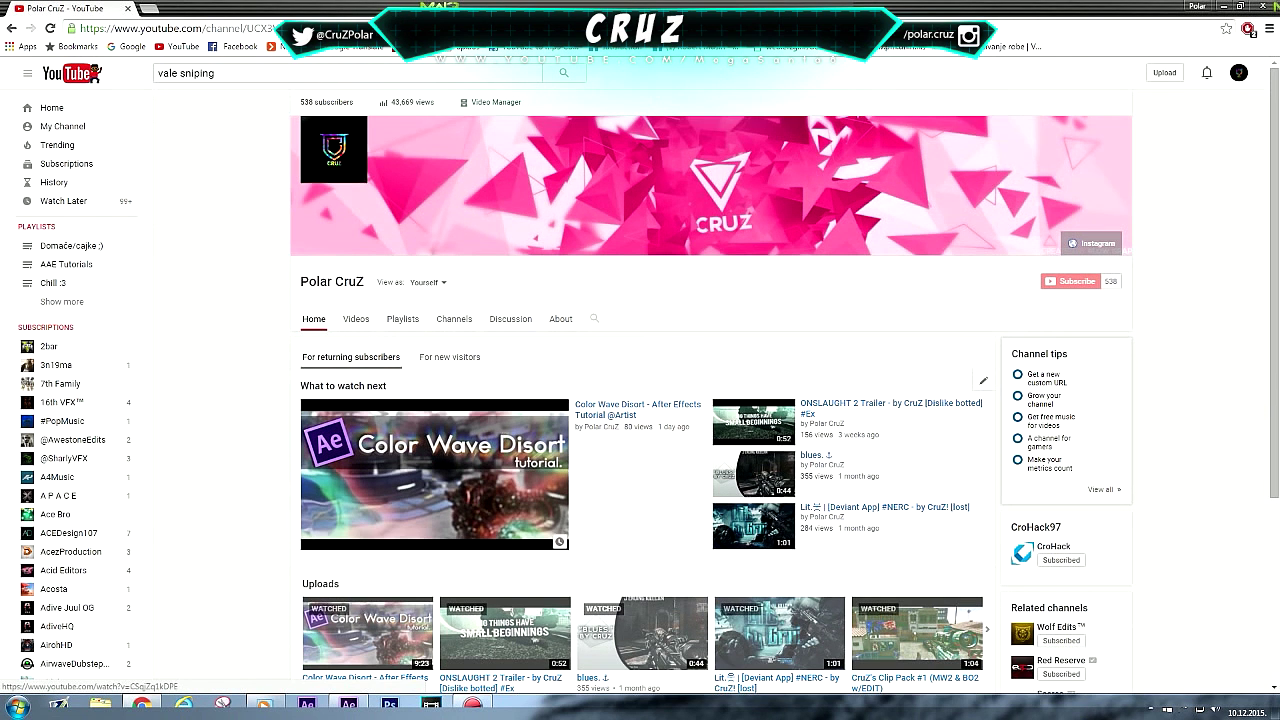
{"action": "middle_click", "coordinate": [637, 409]}
{"action": "left_click", "coordinate": [197, 8]}
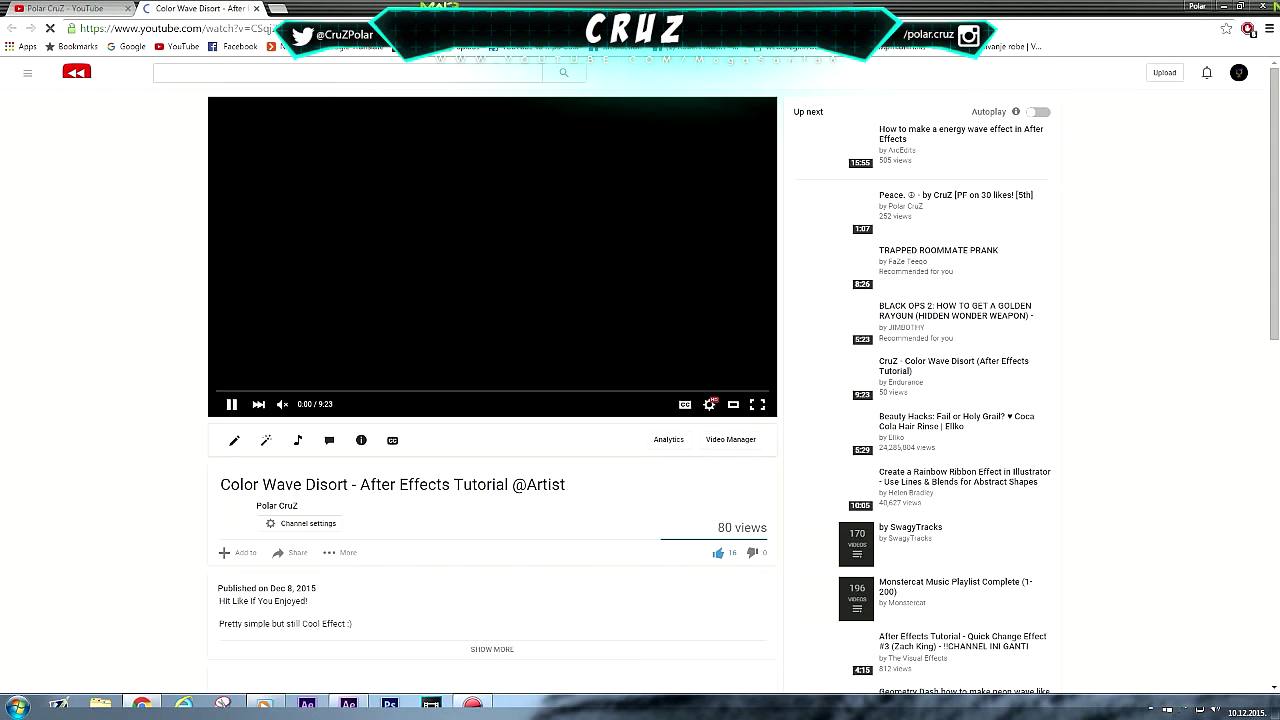
{"action": "key", "text": "space"}
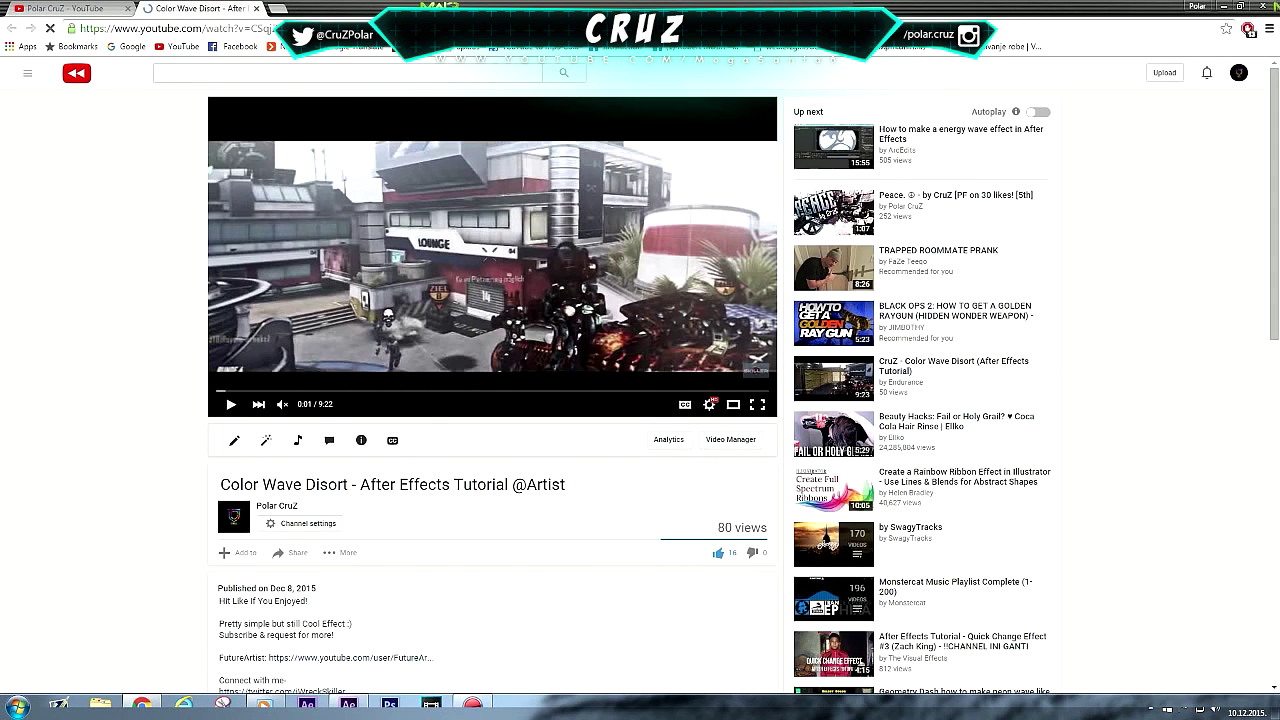
Step: Open the Endurance channel from the tutorial's description links and view its uploaded videos
{"action": "scroll", "coordinate": [640, 390], "scroll_direction": "down", "scroll_amount": 2}
{"action": "scroll", "coordinate": [640, 400], "scroll_direction": "down", "scroll_amount": 2}
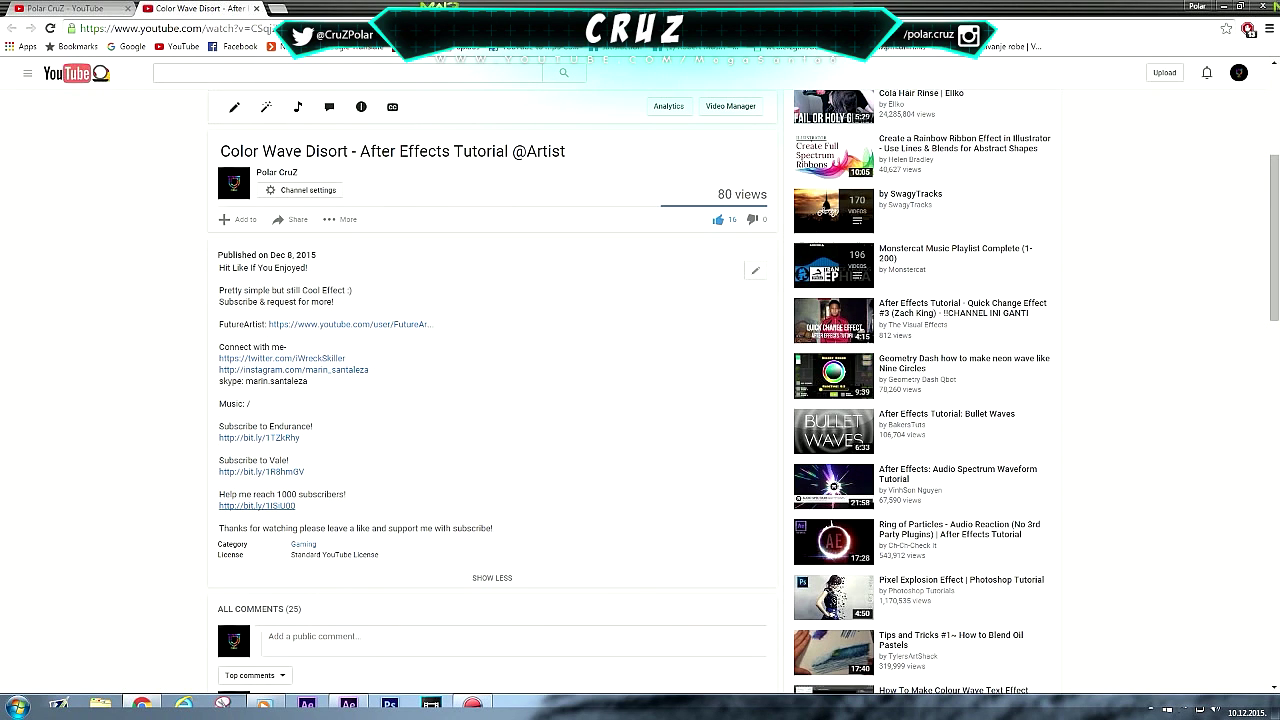
{"action": "left_click", "coordinate": [257, 505]}
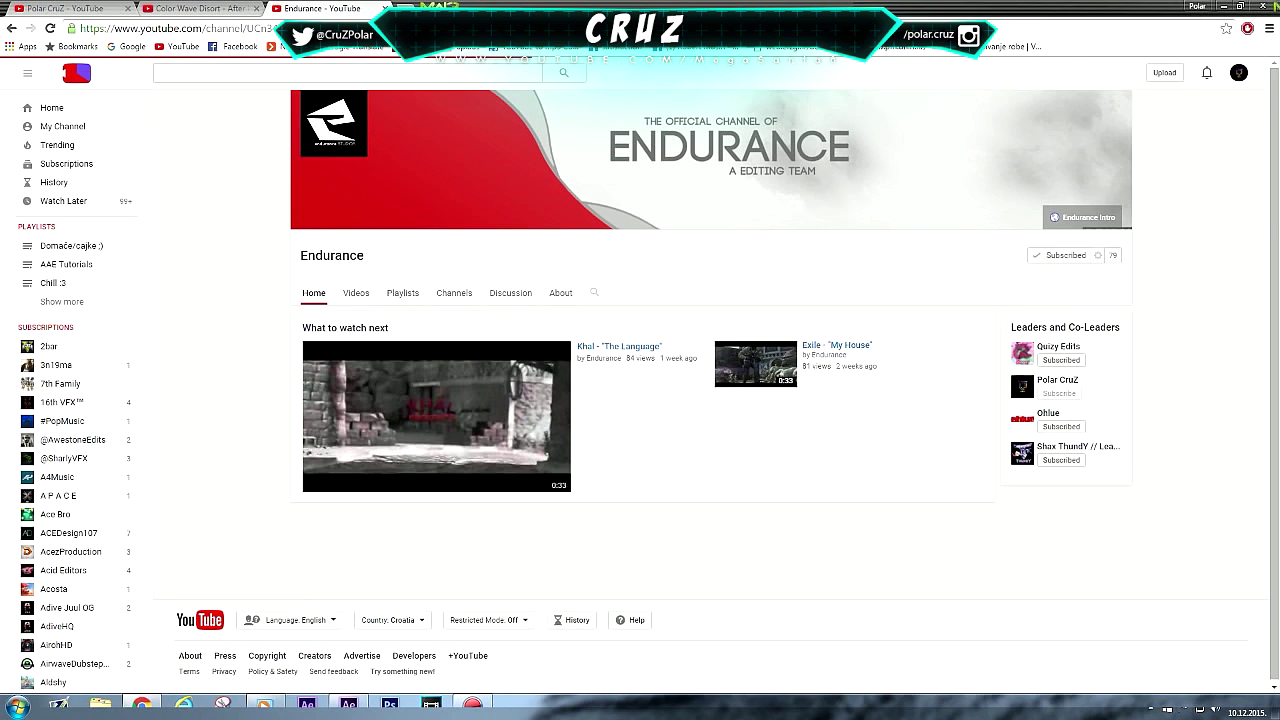
{"action": "left_click", "coordinate": [356, 293]}
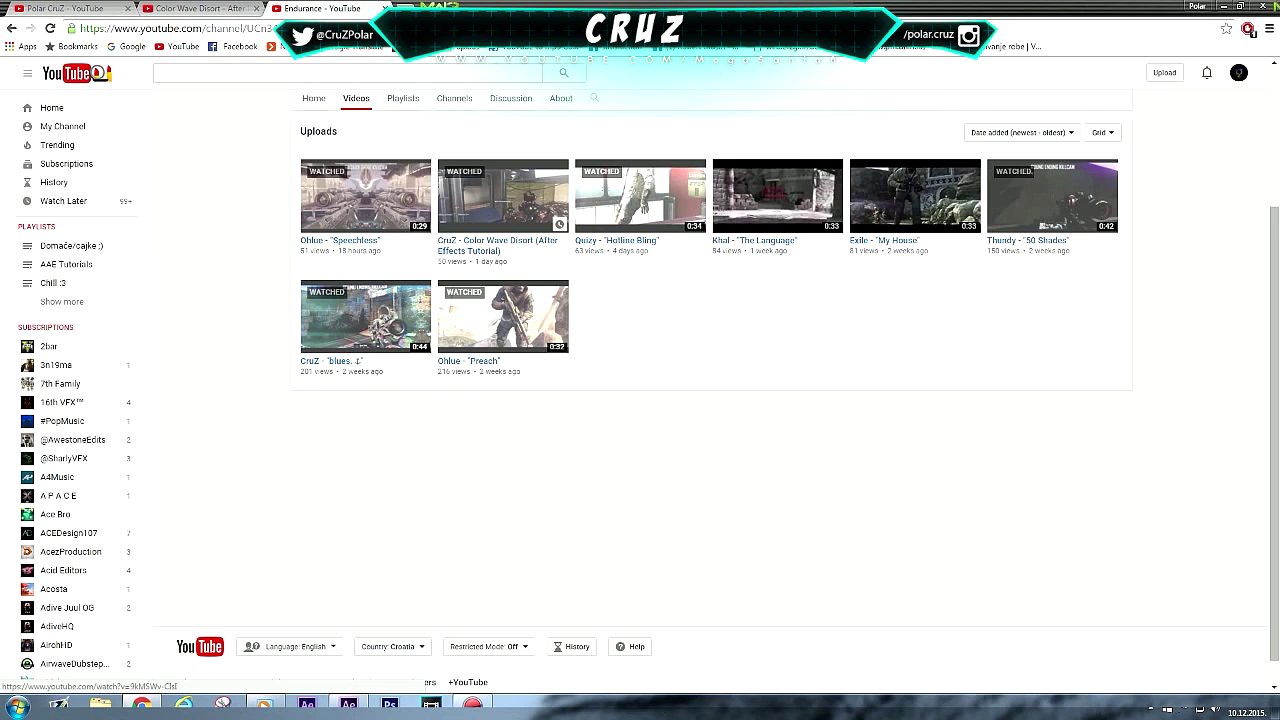
Step: Revisit the own-channel and Endurance tabs, and save the open description edit on the Color Wave Disort tutorial page
{"action": "key", "text": "ctrl+1"}
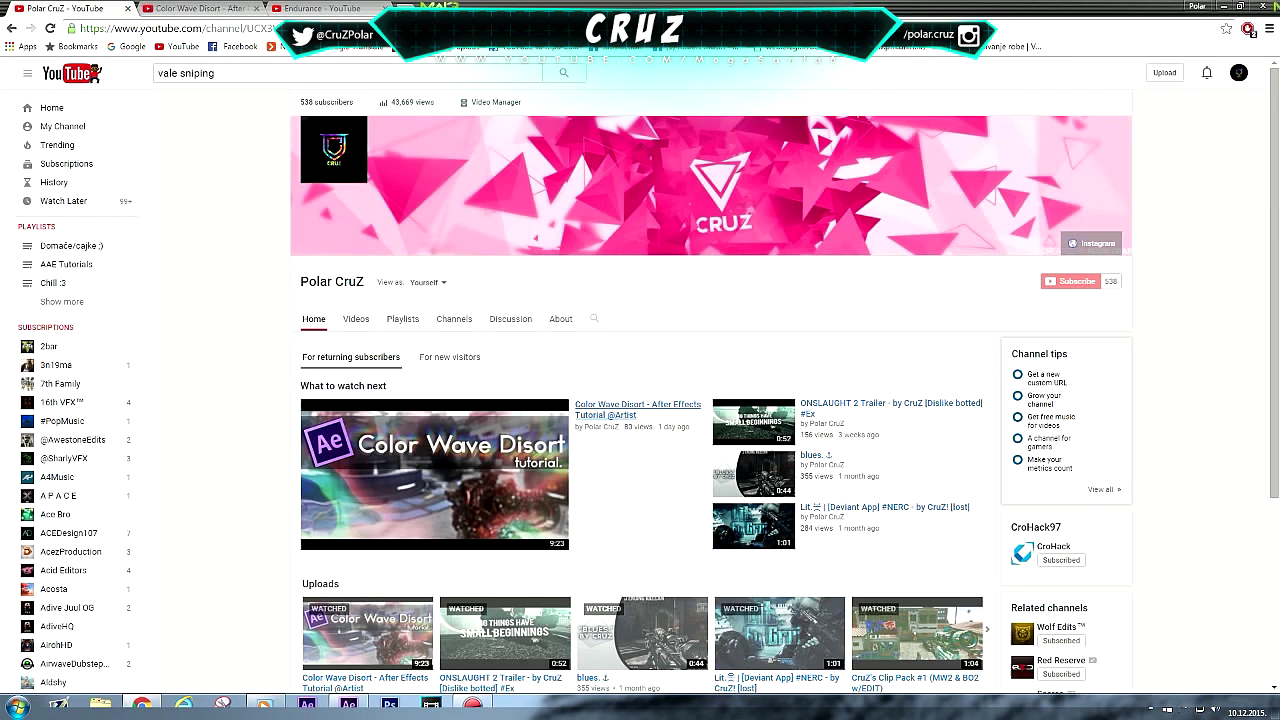
{"action": "key", "text": "ctrl+3"}
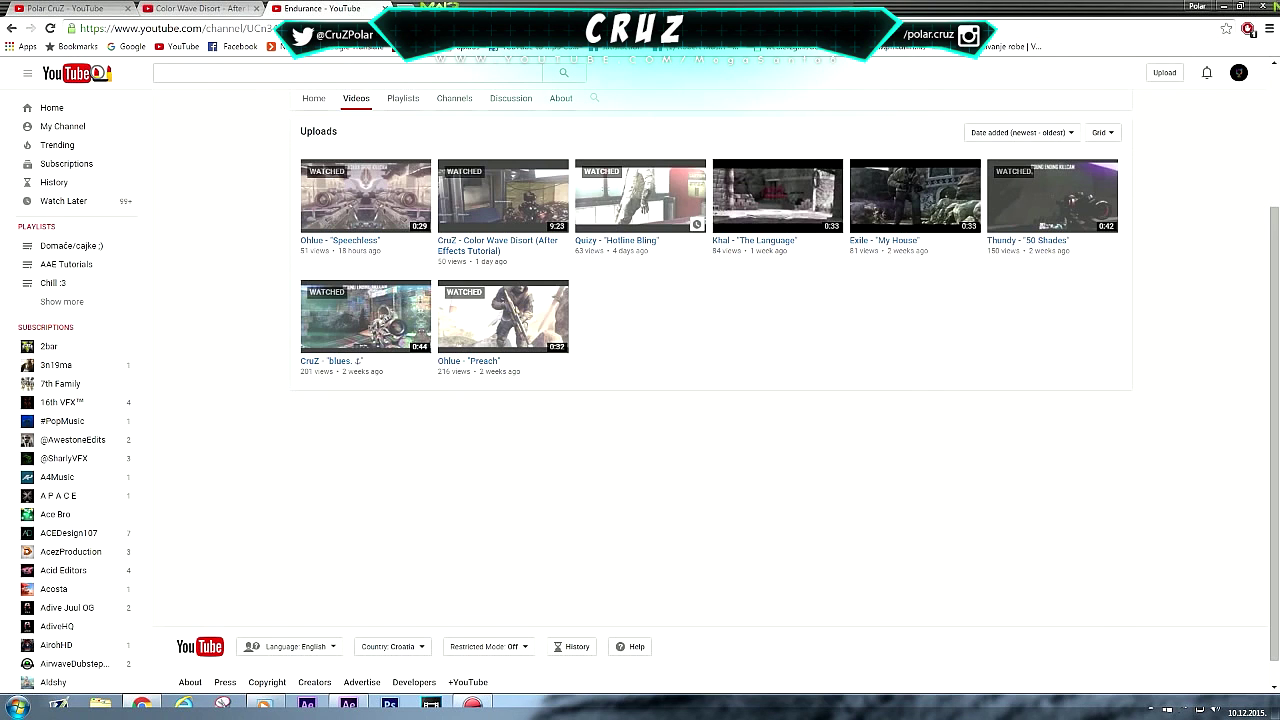
{"action": "key", "text": "ctrl+2"}
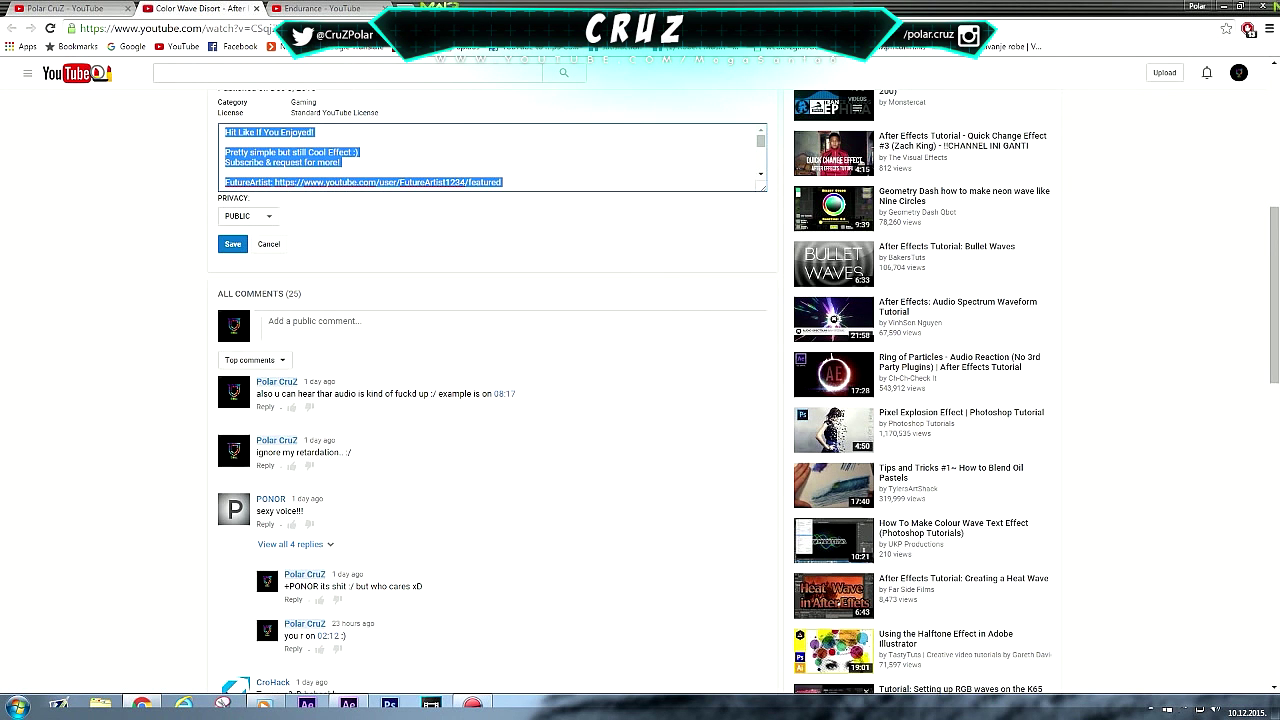
{"action": "left_click", "coordinate": [232, 244]}
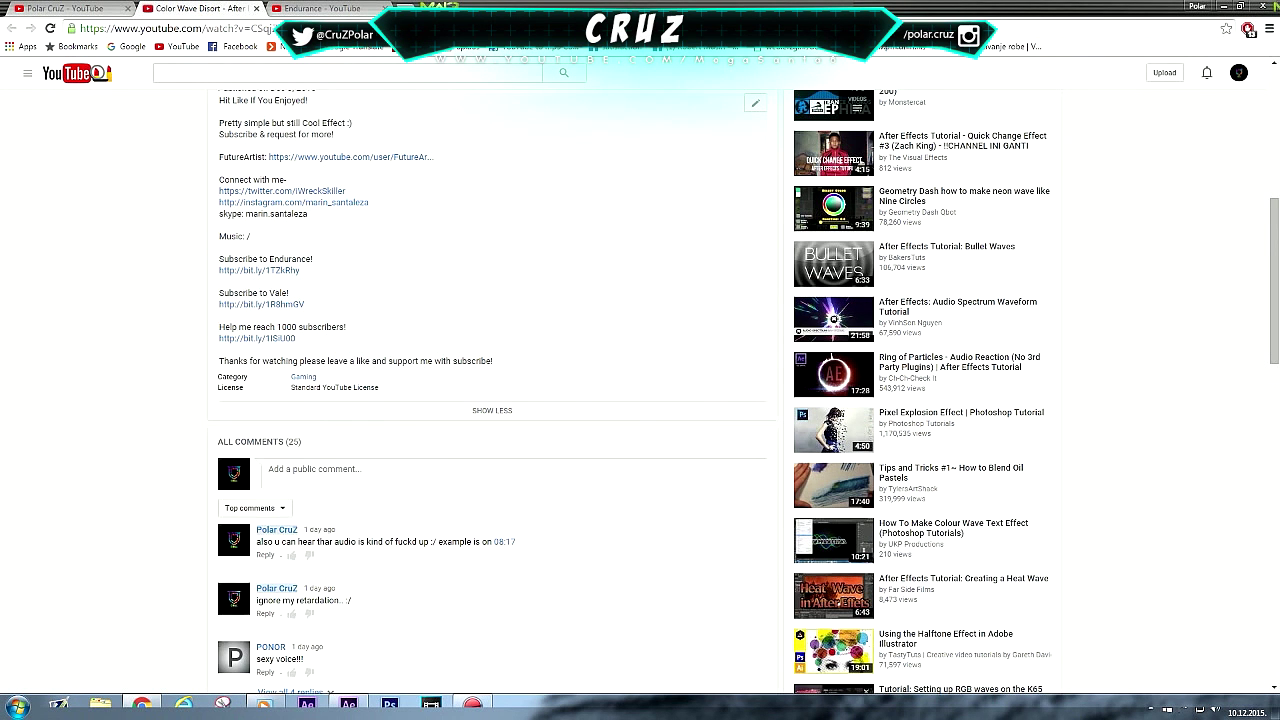
{"action": "scroll", "coordinate": [640, 390], "scroll_direction": "up", "scroll_amount": 1}
{"action": "scroll", "coordinate": [640, 390], "scroll_direction": "up", "scroll_amount": 4}
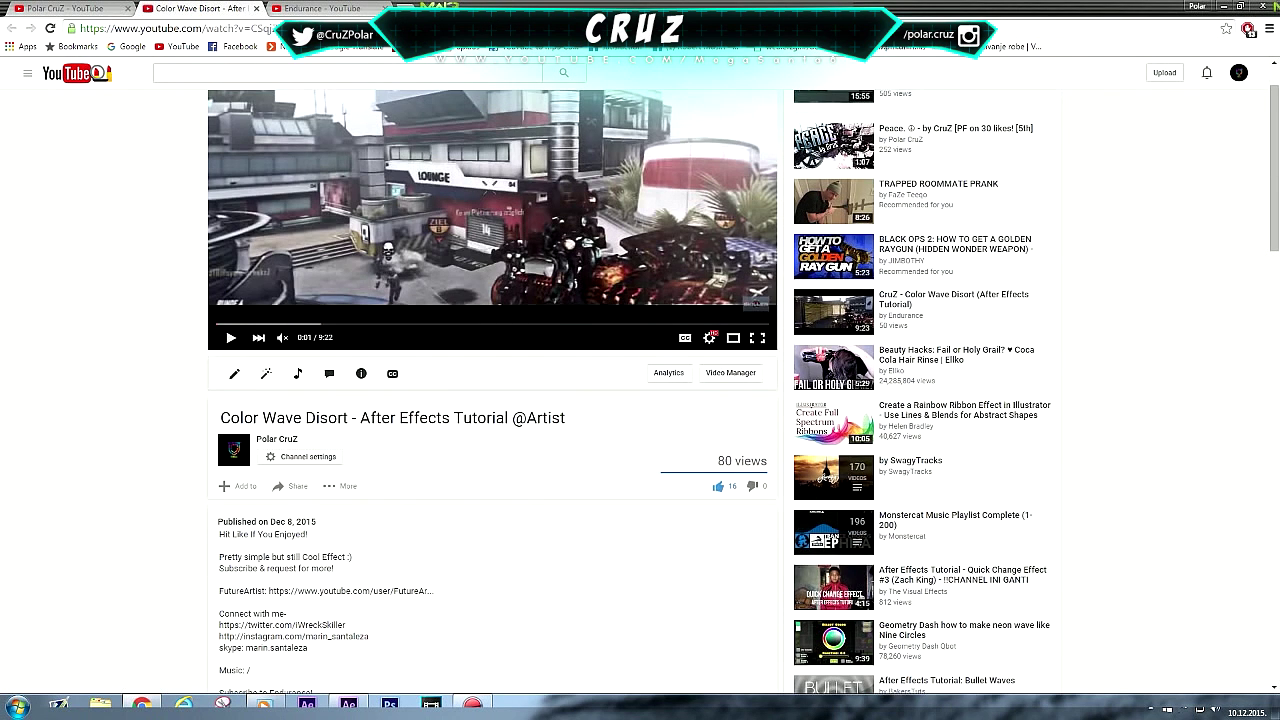
{"action": "scroll", "coordinate": [640, 390], "scroll_direction": "up", "scroll_amount": 1}
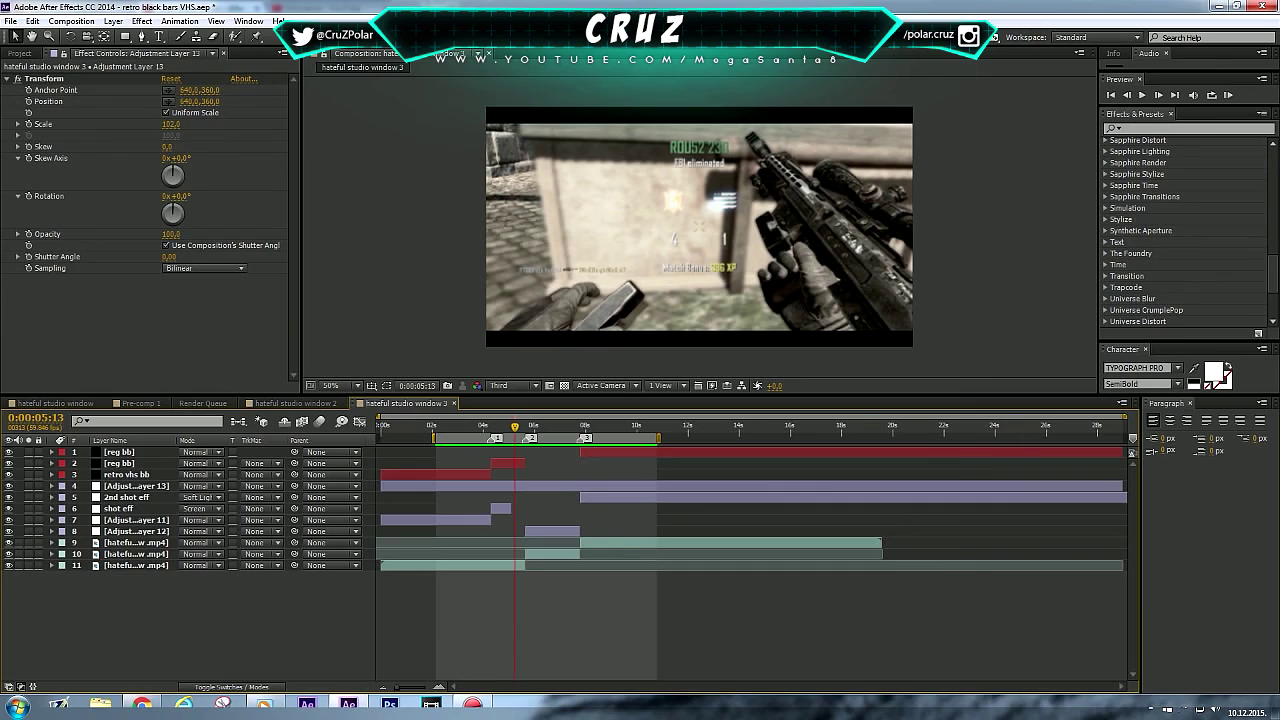
Step: Return to After Effects and RAM-preview the work area of the finished composition again
{"action": "key", "text": "KP_0"}
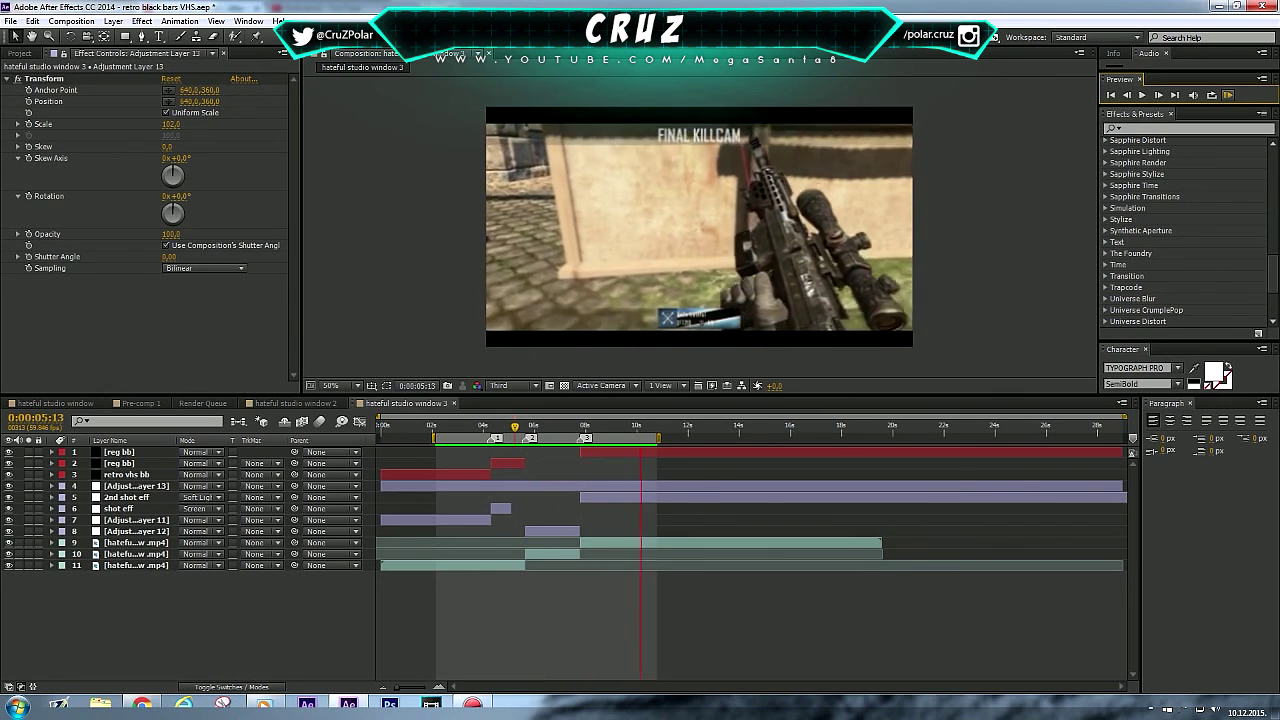
{"action": "left_click", "coordinate": [472, 705]}
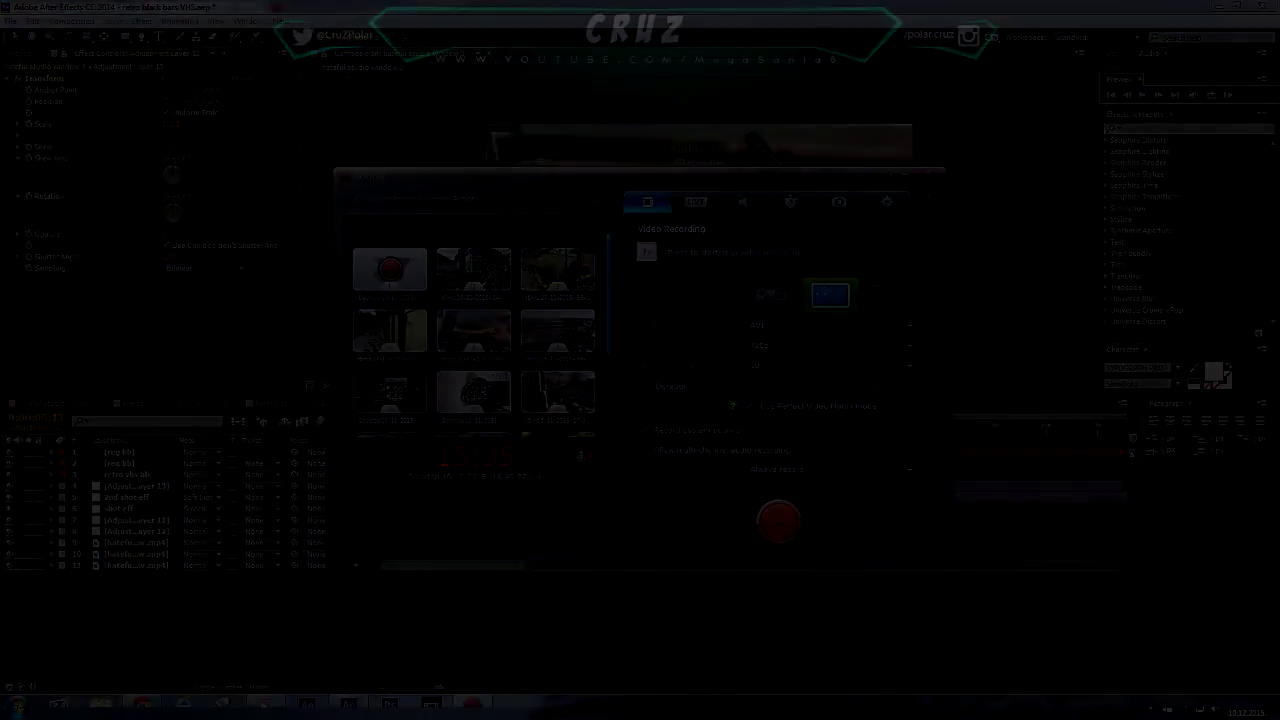